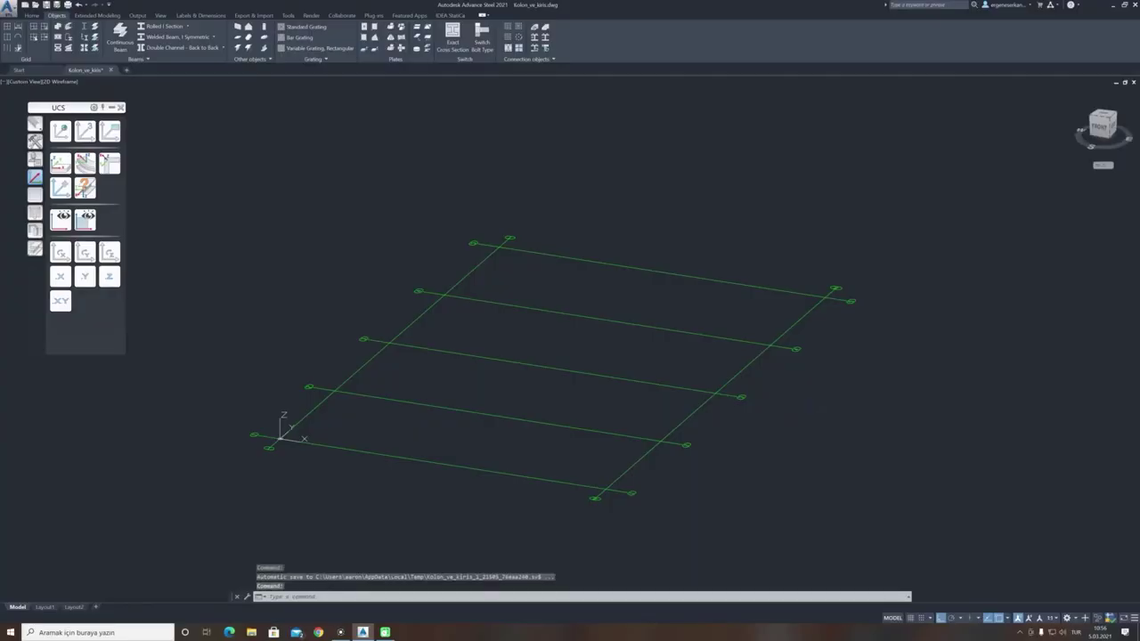
# Review the label type and label start settings of the parallel grid axes.
pyautogui.click(32, 15)
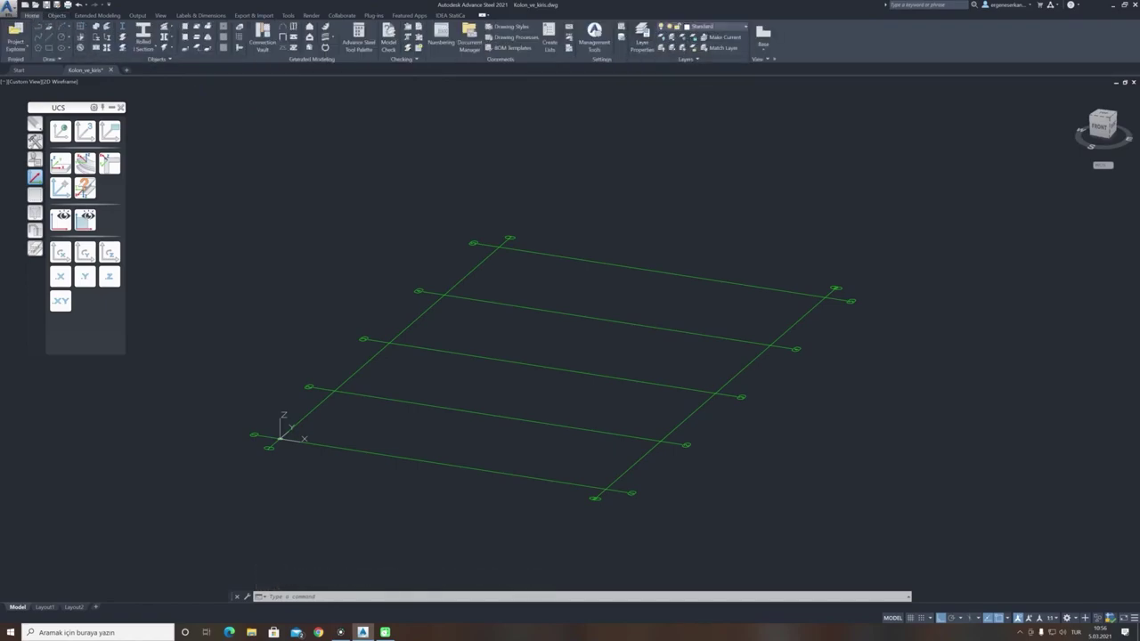
pyautogui.doubleClick(303, 419)
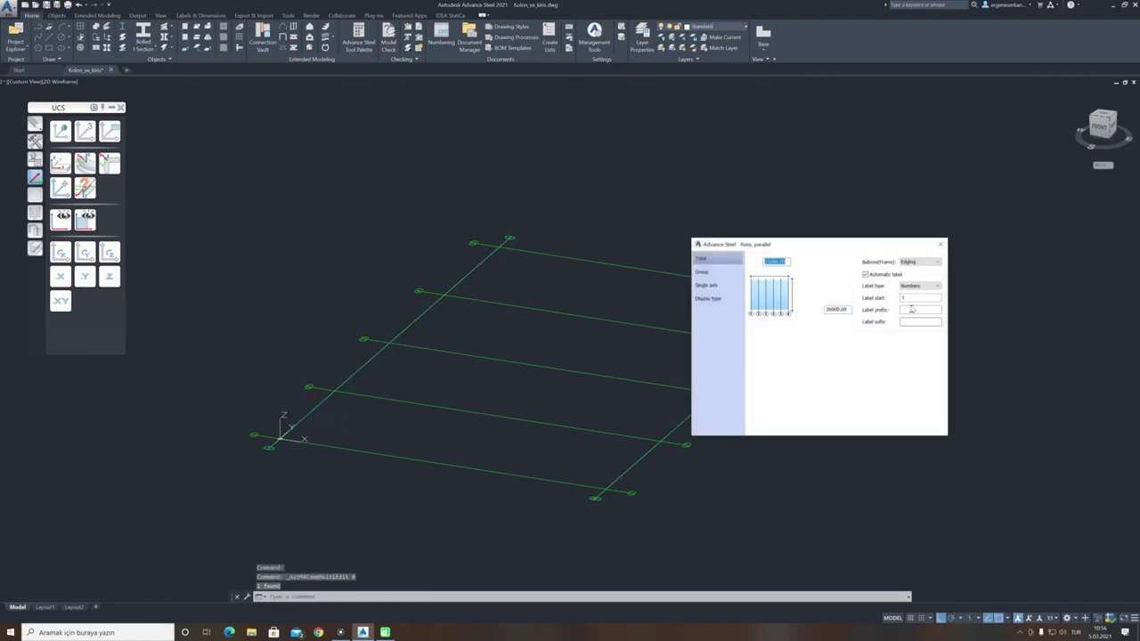
pyautogui.click(920, 285)
pyautogui.click(917, 300)
pyautogui.click(940, 244)
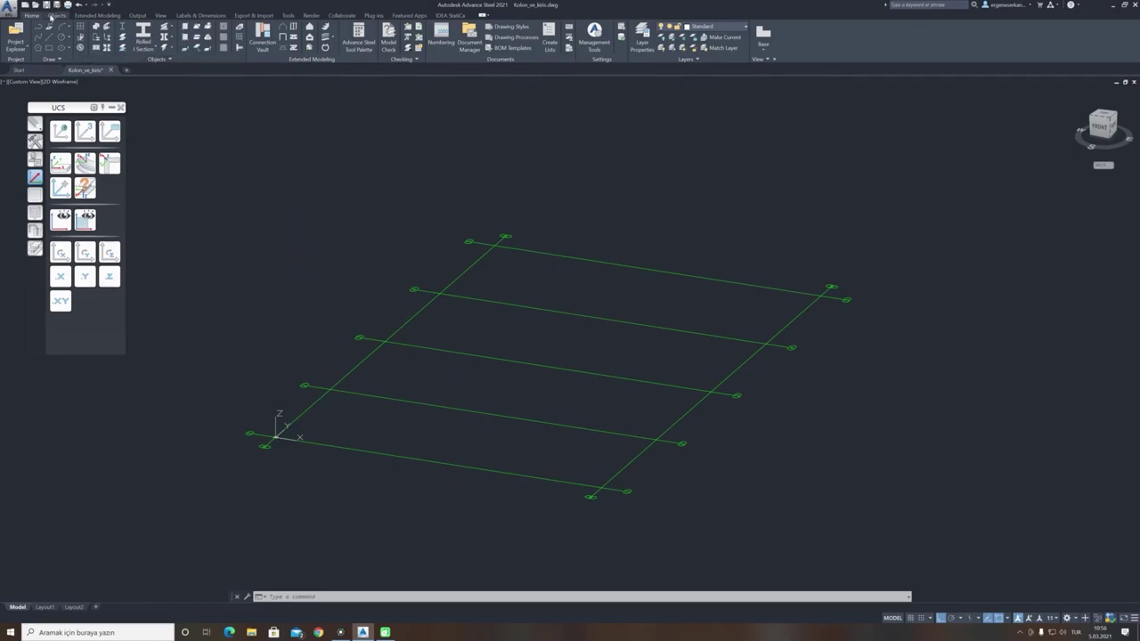
# Place a steel column at the intersection of grid axes A and 1.
pyautogui.click(55, 15)
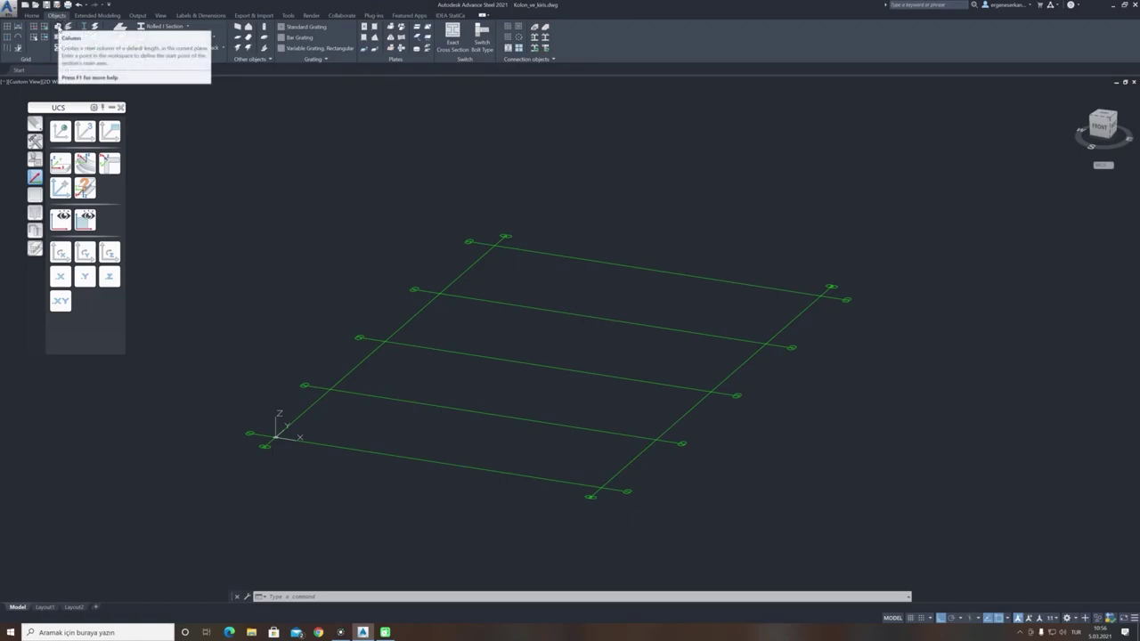
pyautogui.click(57, 27)
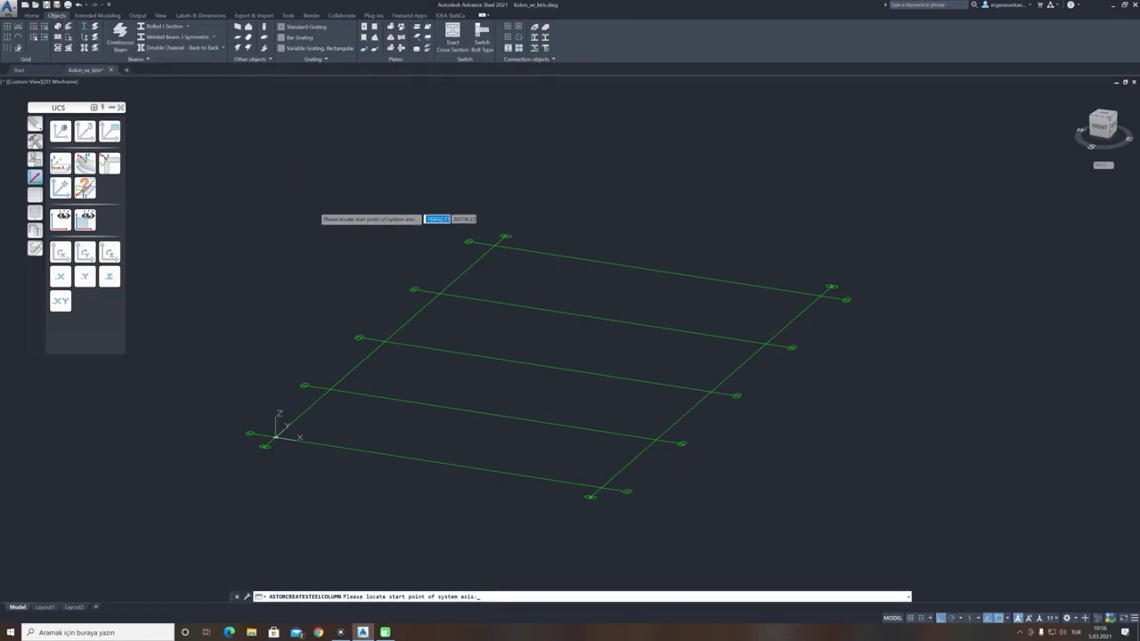
pyautogui.scroll(8, 276, 434)
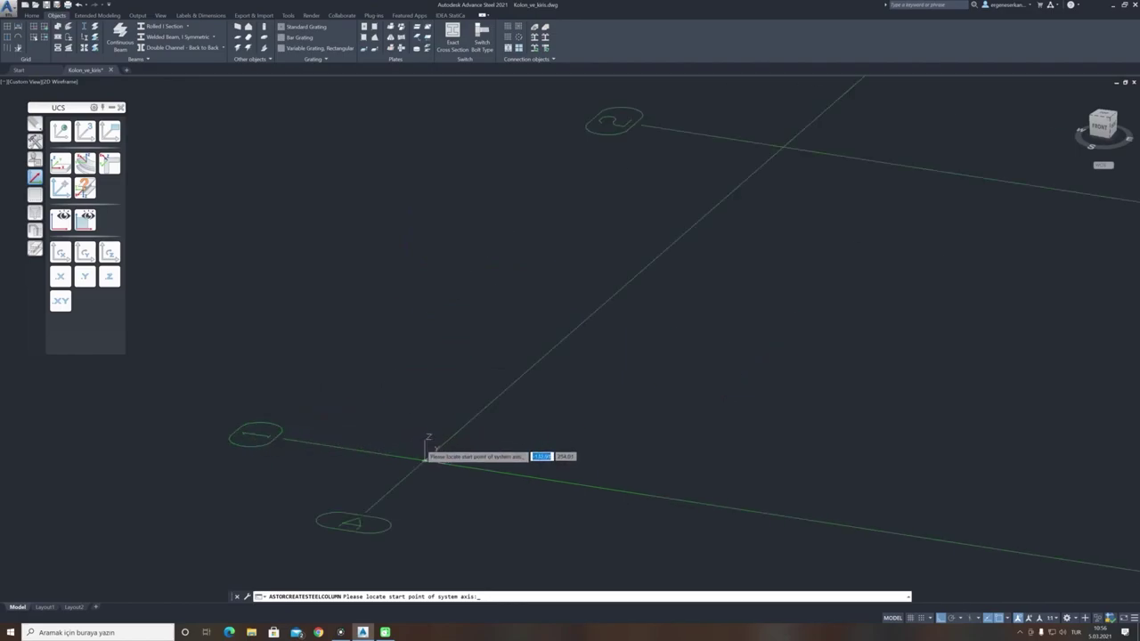
pyautogui.click(424, 461)
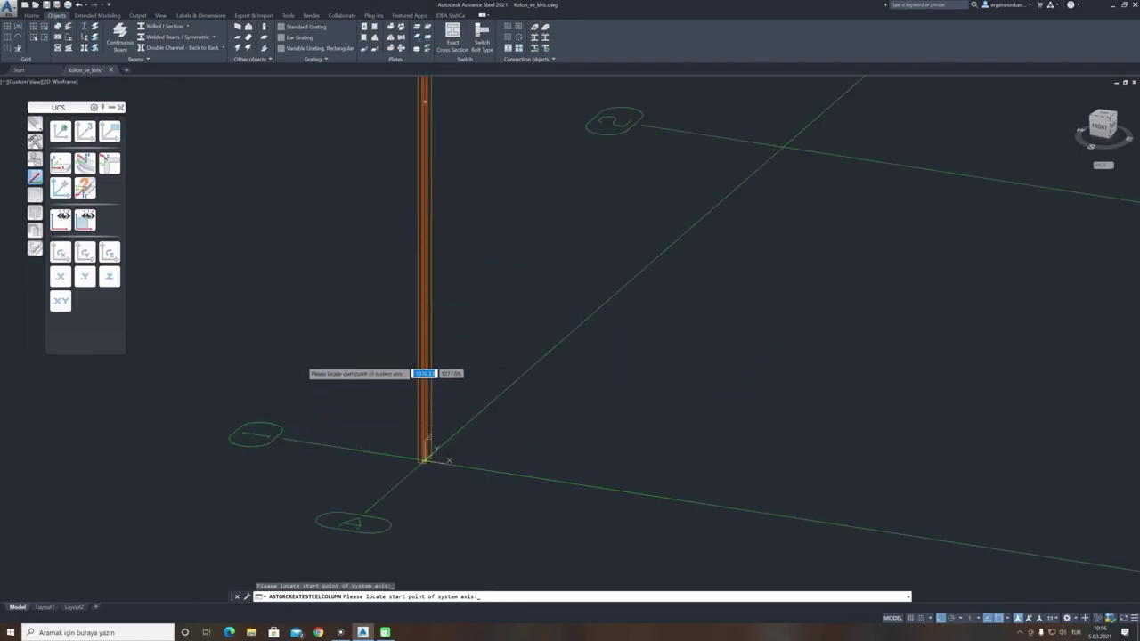
pyautogui.scroll(-4, 298, 370)
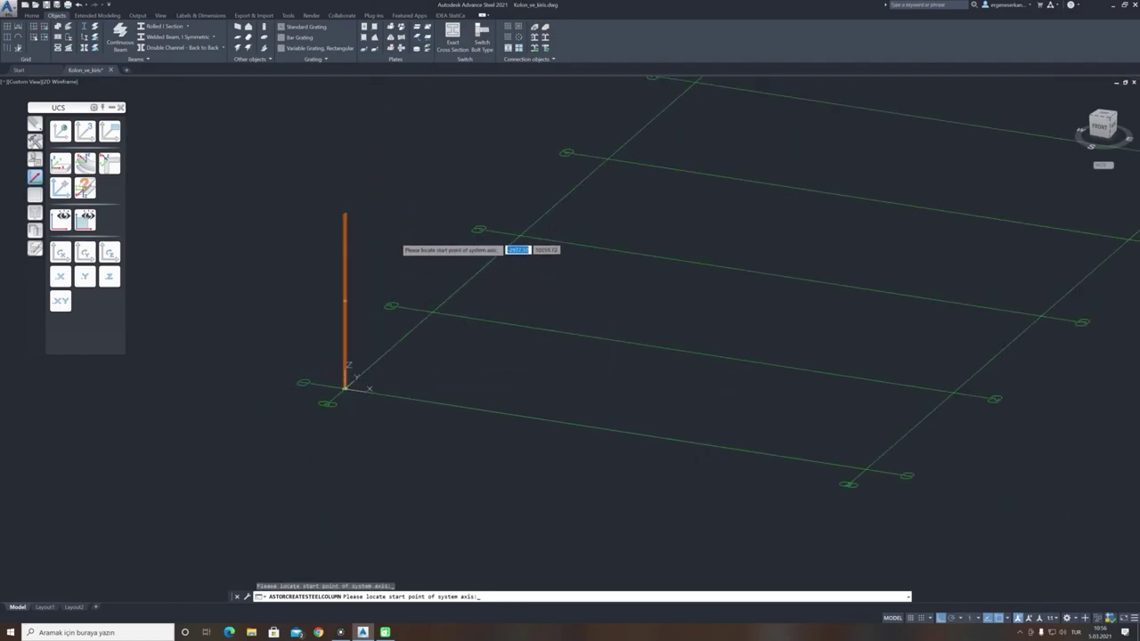
pyautogui.press('Return')
# Set the column's section to HEA240 from the HEA DIN 1025-3 class, with S275 steel as its material.
pyautogui.moveTo(741, 248); pyautogui.dragTo(515, 301)
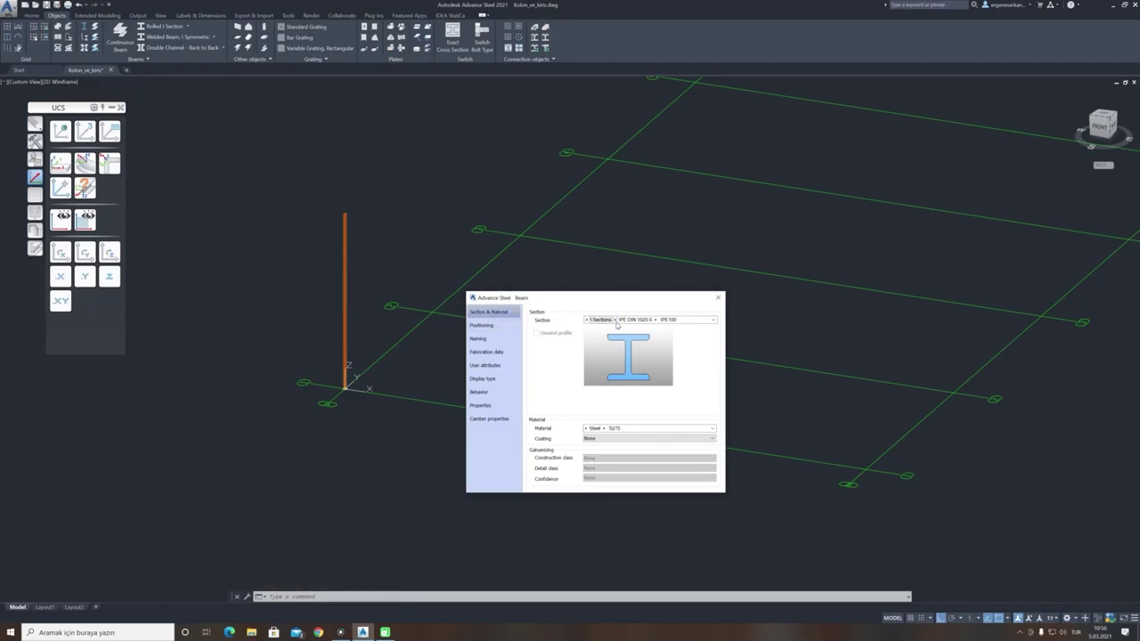
pyautogui.click(614, 319)
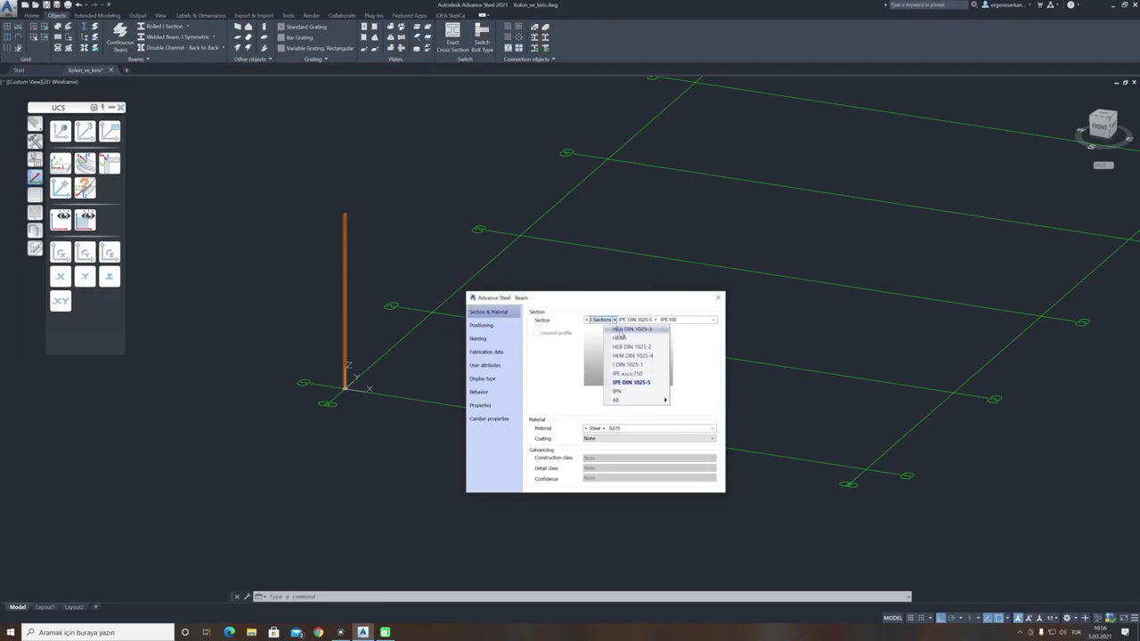
pyautogui.click(638, 330)
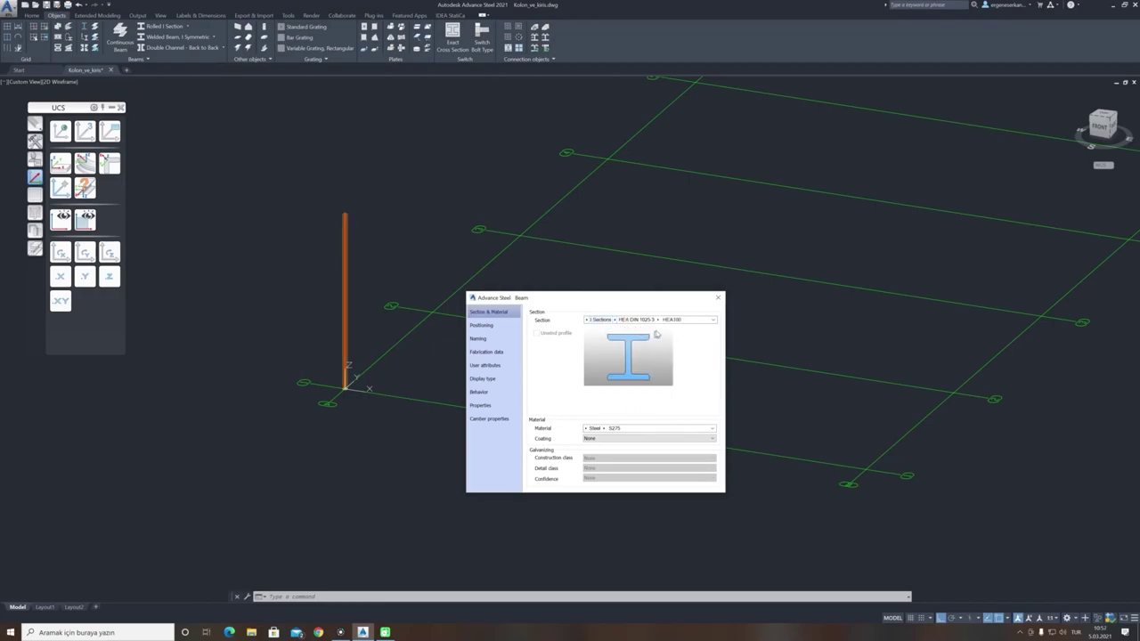
pyautogui.click(658, 321)
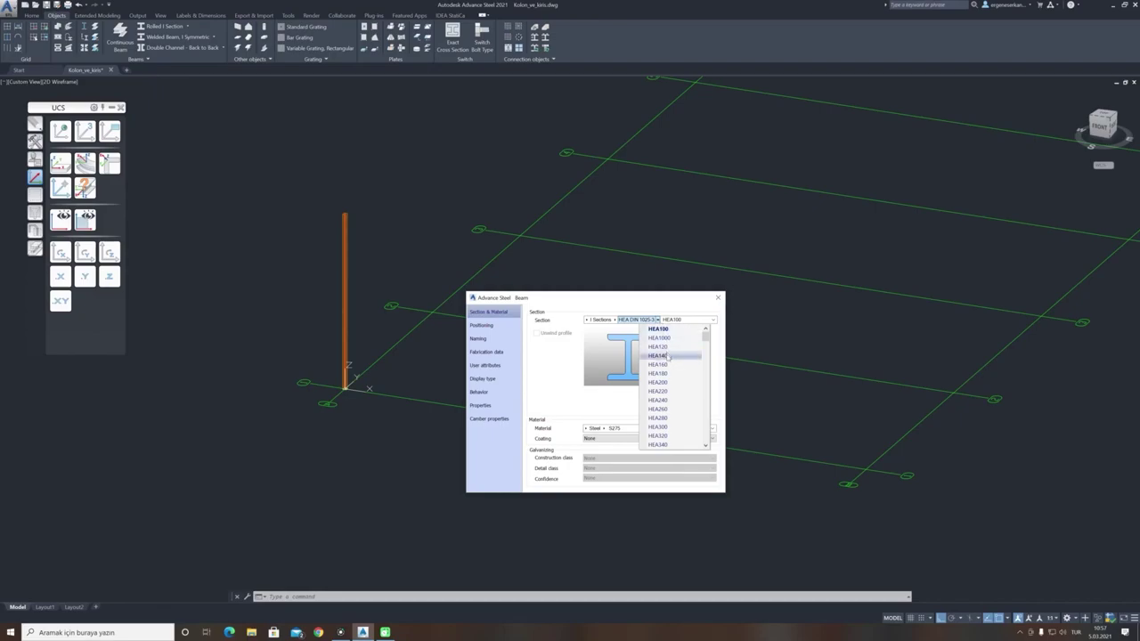
pyautogui.click(660, 401)
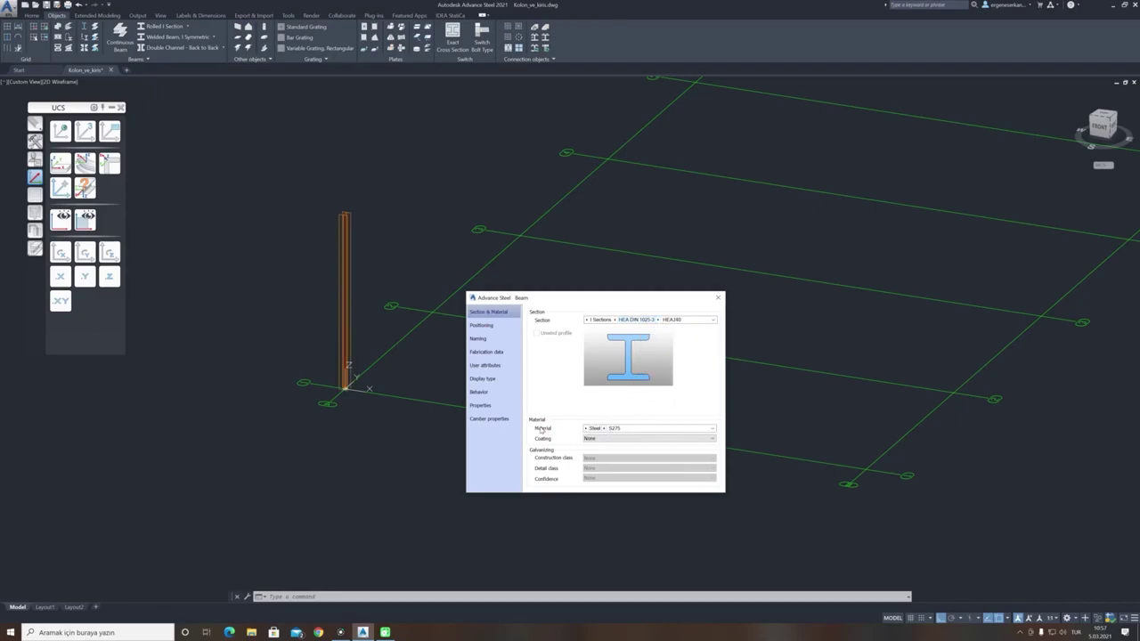
pyautogui.click(604, 429)
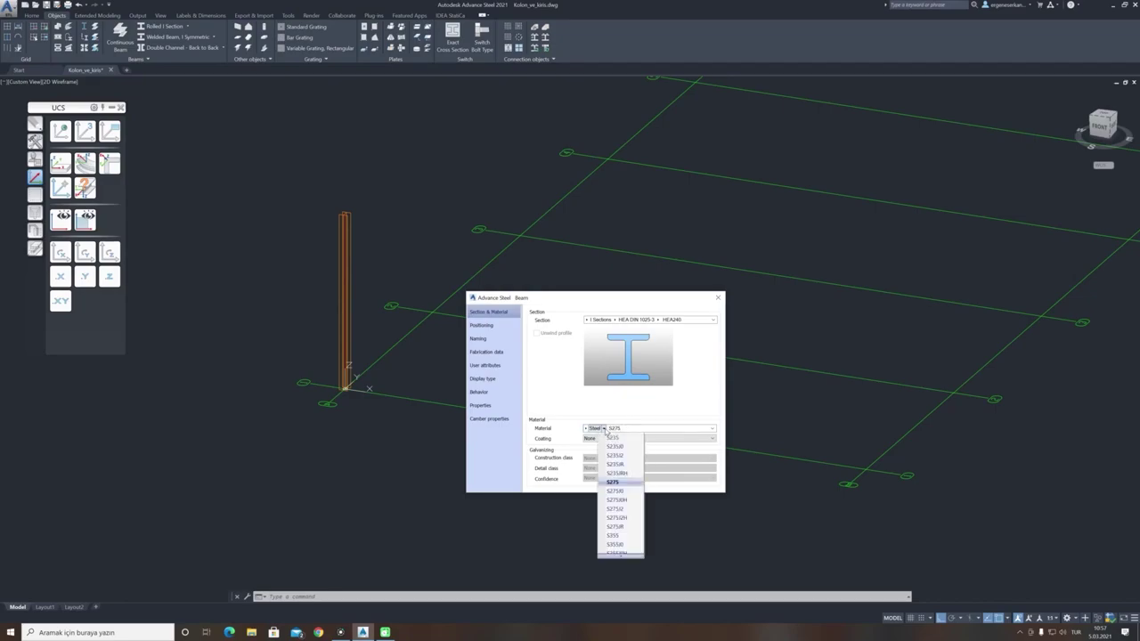
pyautogui.click(611, 437)
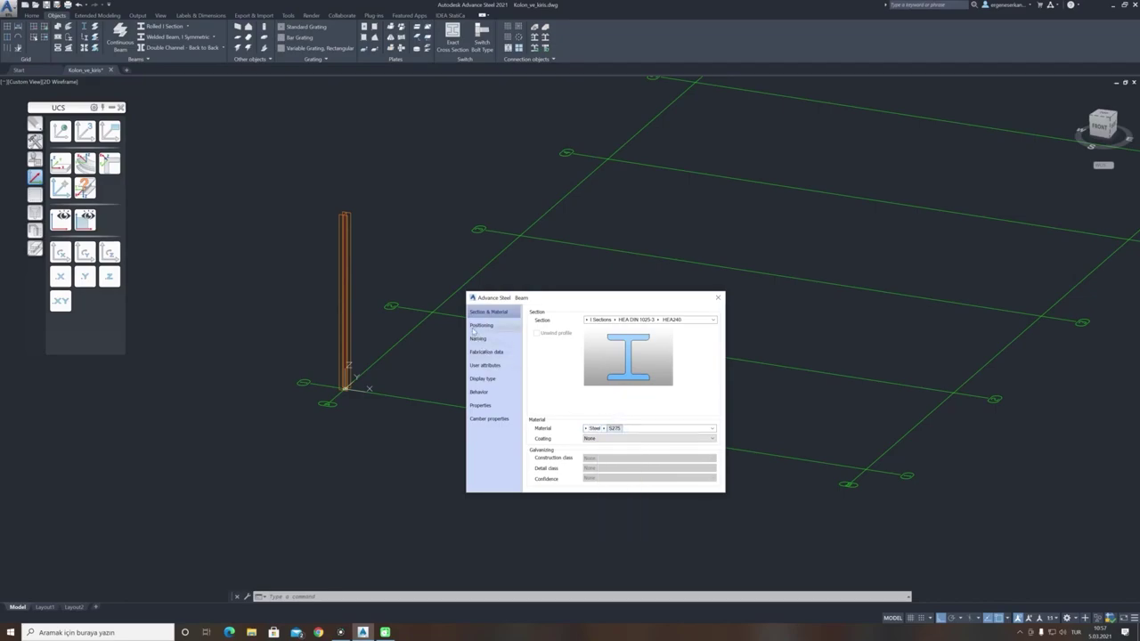
# Try corner offset points for the column's section and return the offset to the section centre.
pyautogui.click(476, 327)
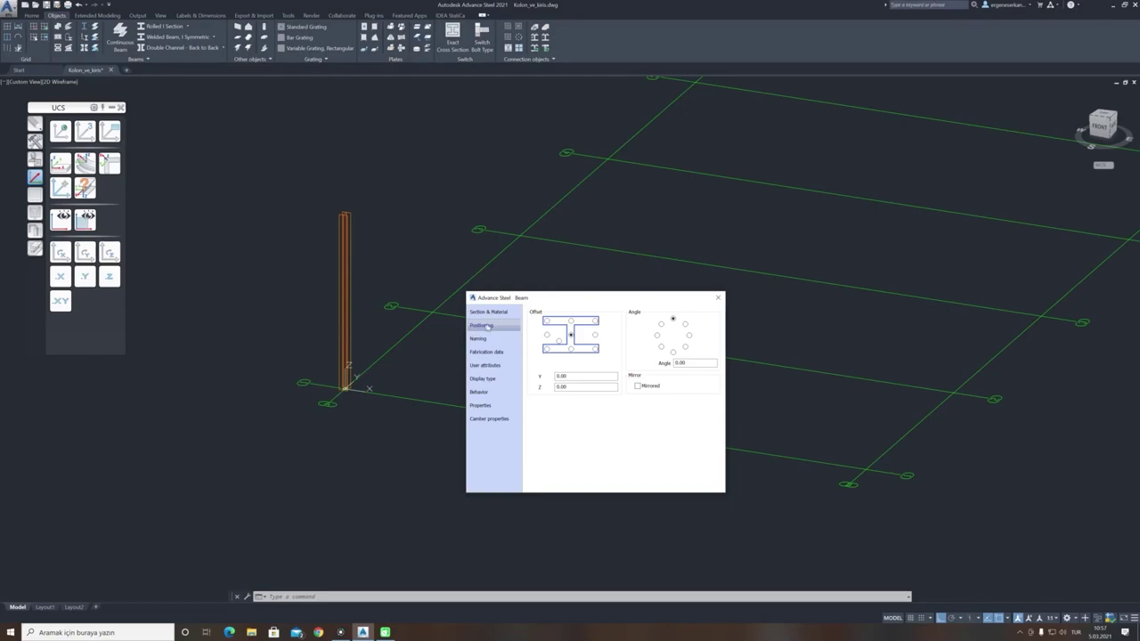
pyautogui.click(547, 321)
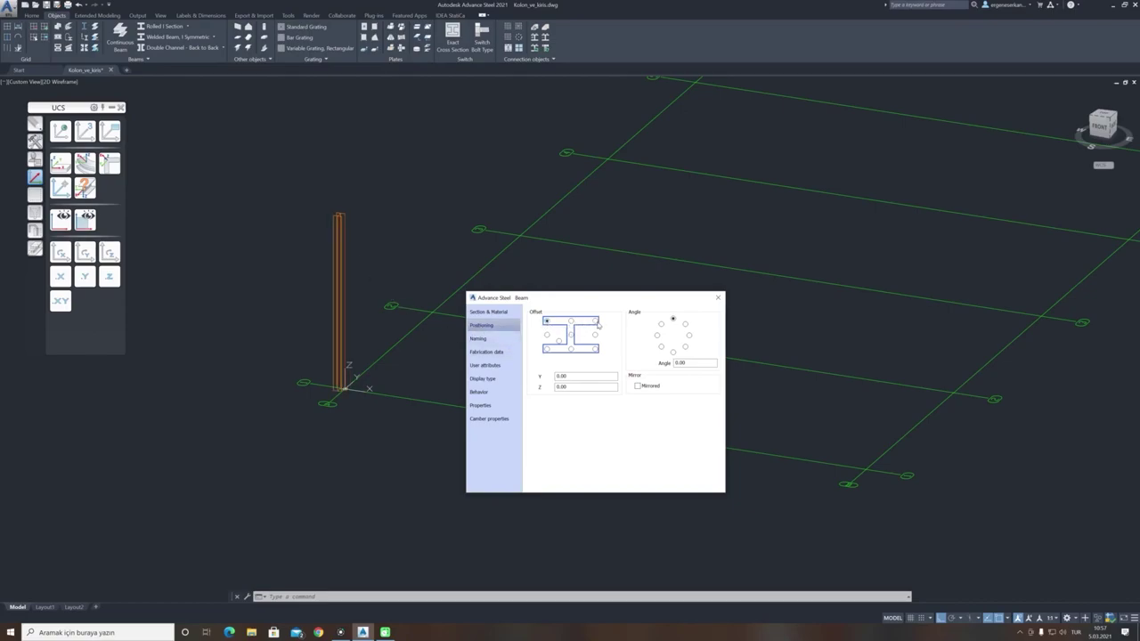
pyautogui.click(595, 322)
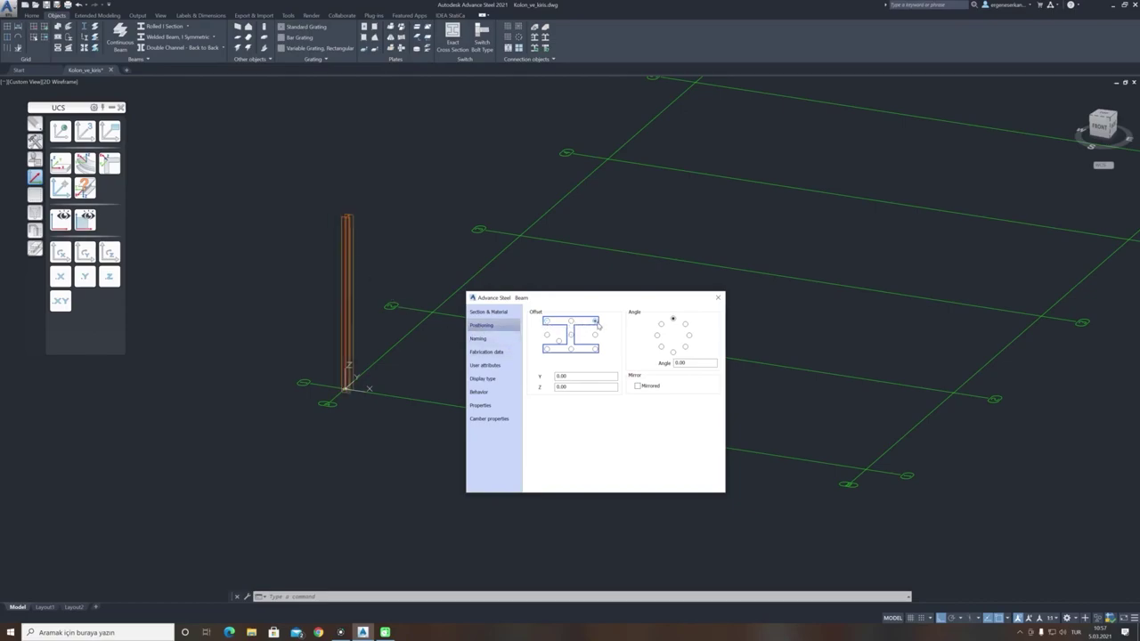
pyautogui.click(547, 348)
pyautogui.click(572, 335)
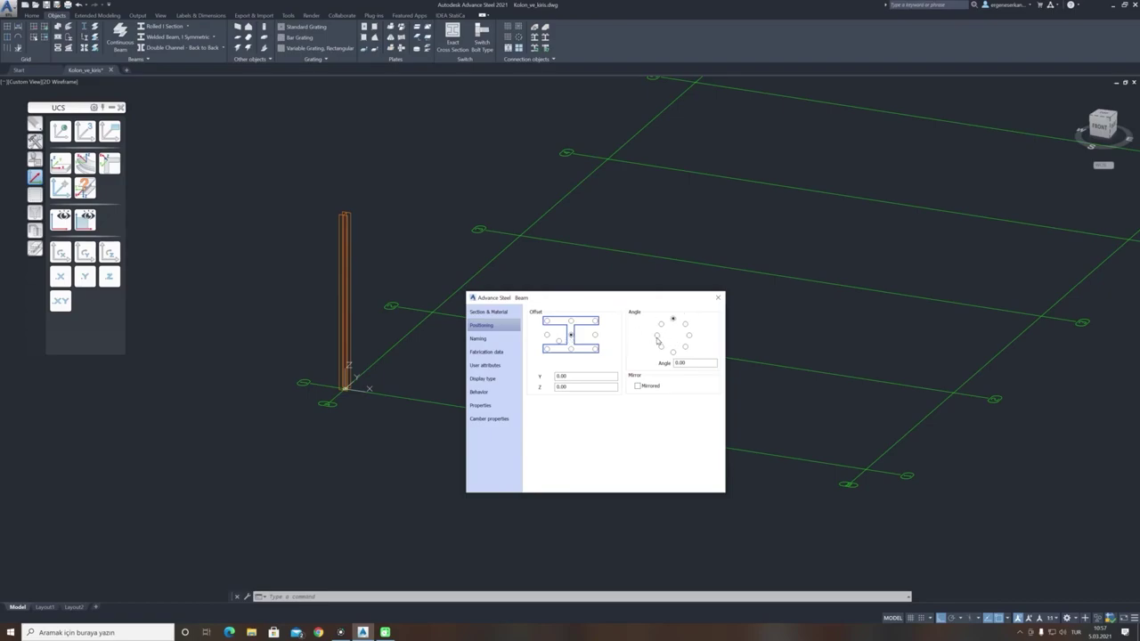
# Rotate the column's section about its axis to an angle of 90 degrees.
pyautogui.click(659, 335)
pyautogui.click(674, 352)
pyautogui.click(689, 337)
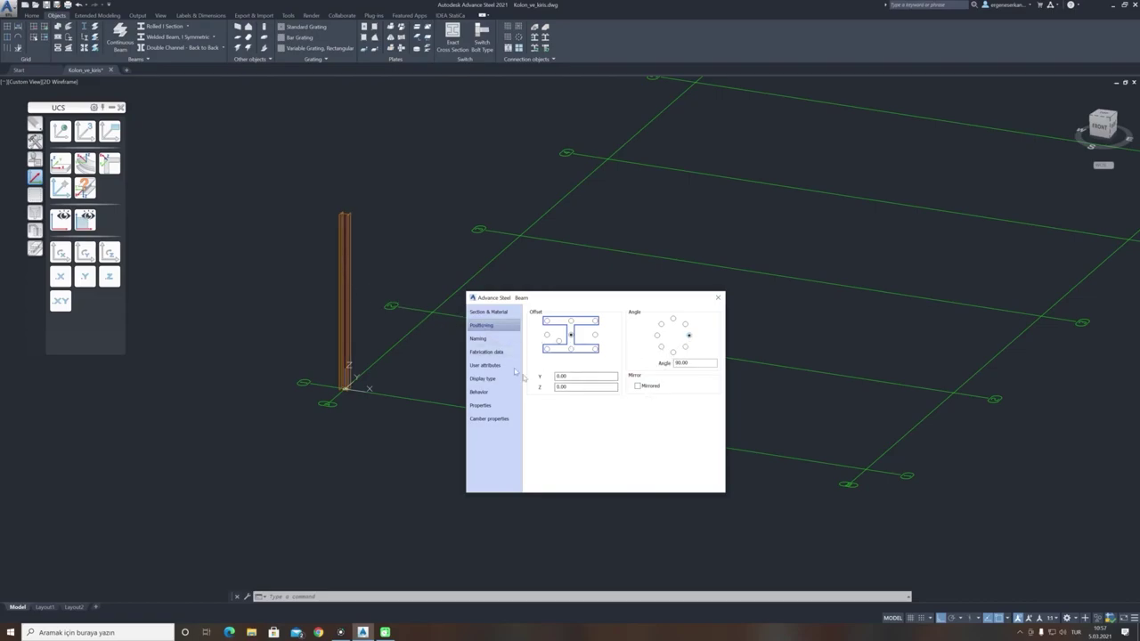
# Give the column single part mark 1 with prefix P and define it as a main part.
pyautogui.click(484, 339)
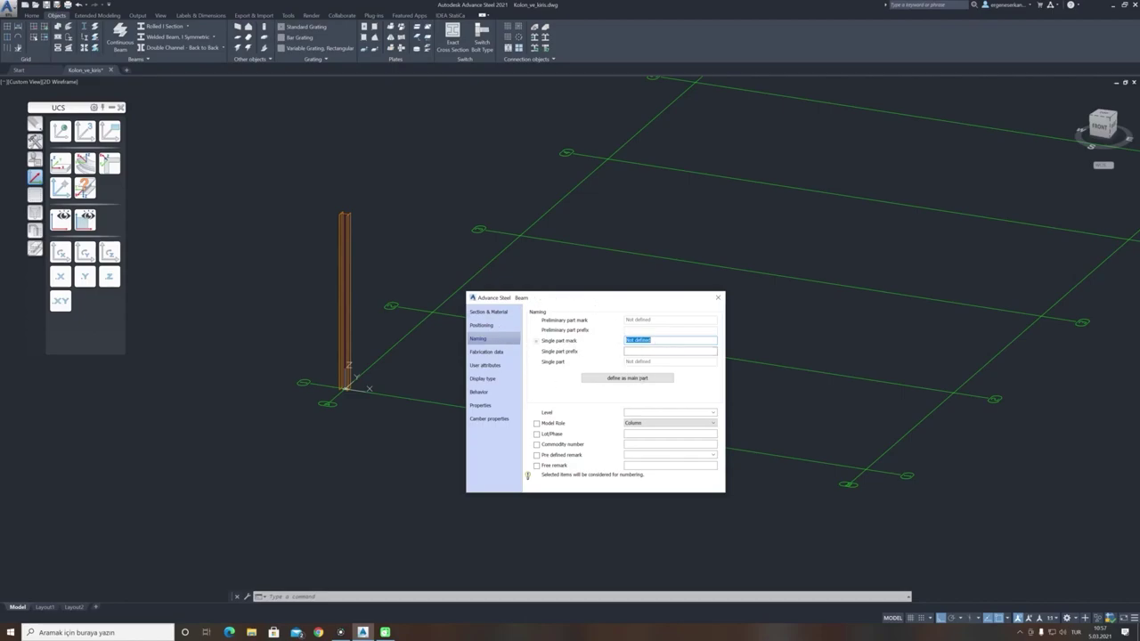
pyautogui.write('1')
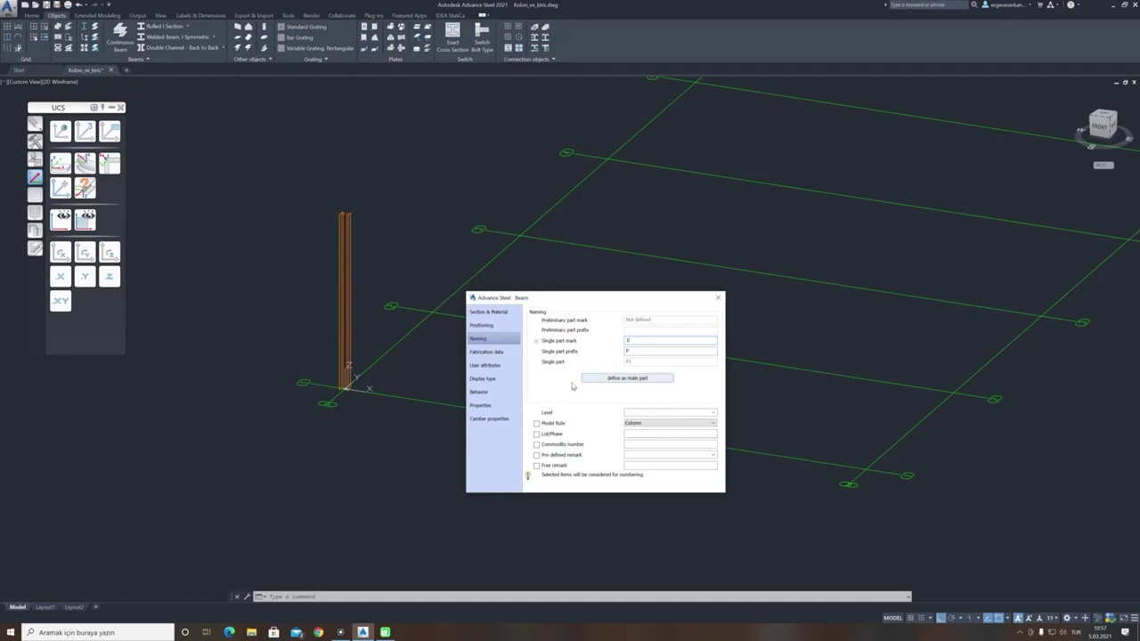
pyautogui.click(630, 378)
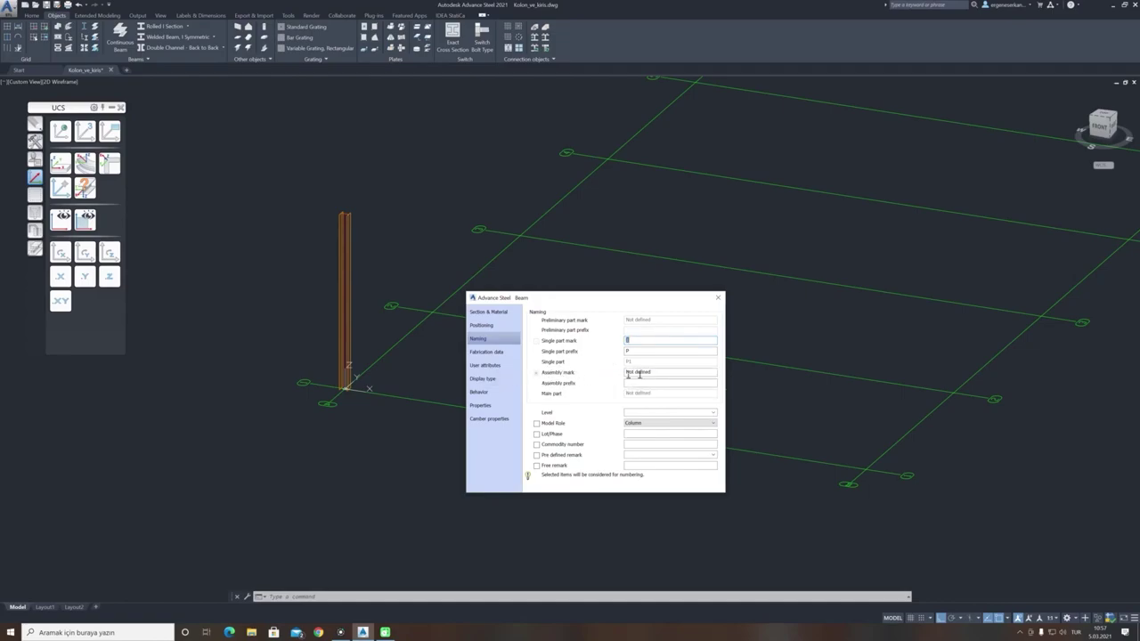
# Set the column's assembly mark to 1 with assembly prefix C.
pyautogui.moveTo(664, 373); pyautogui.dragTo(595, 374)
pyautogui.write('1')
pyautogui.press('Tab')
pyautogui.write('C')
pyautogui.press('Tab')
# Try the Standard, Exact, Symbol and Exact with edge features display types on the column.
pyautogui.click(486, 379)
pyautogui.click(535, 341)
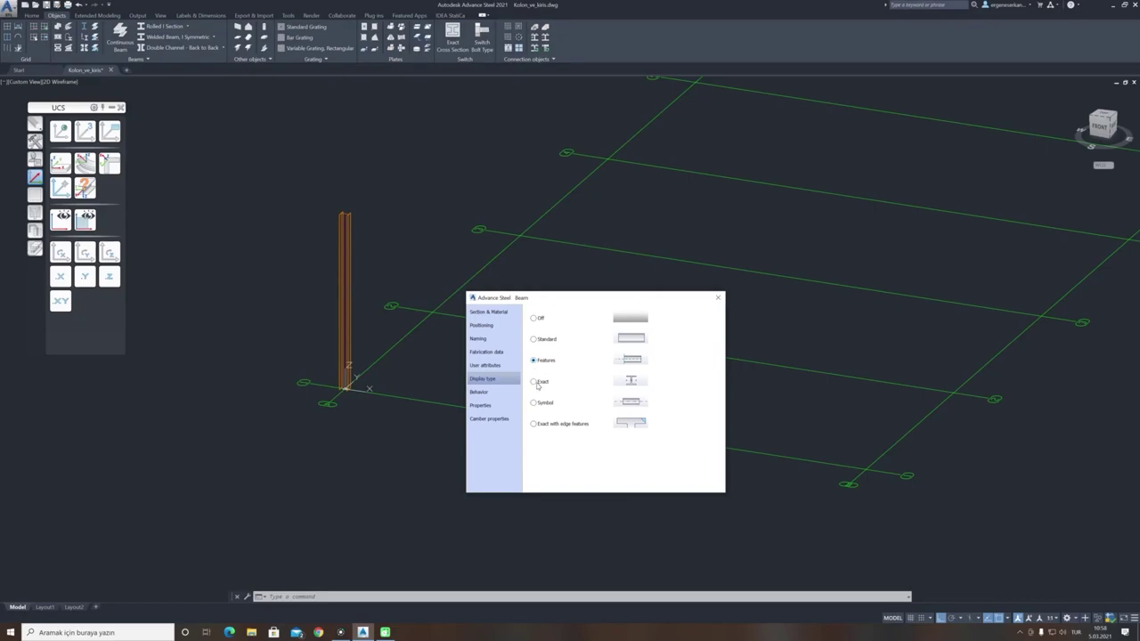
pyautogui.click(538, 383)
pyautogui.click(534, 402)
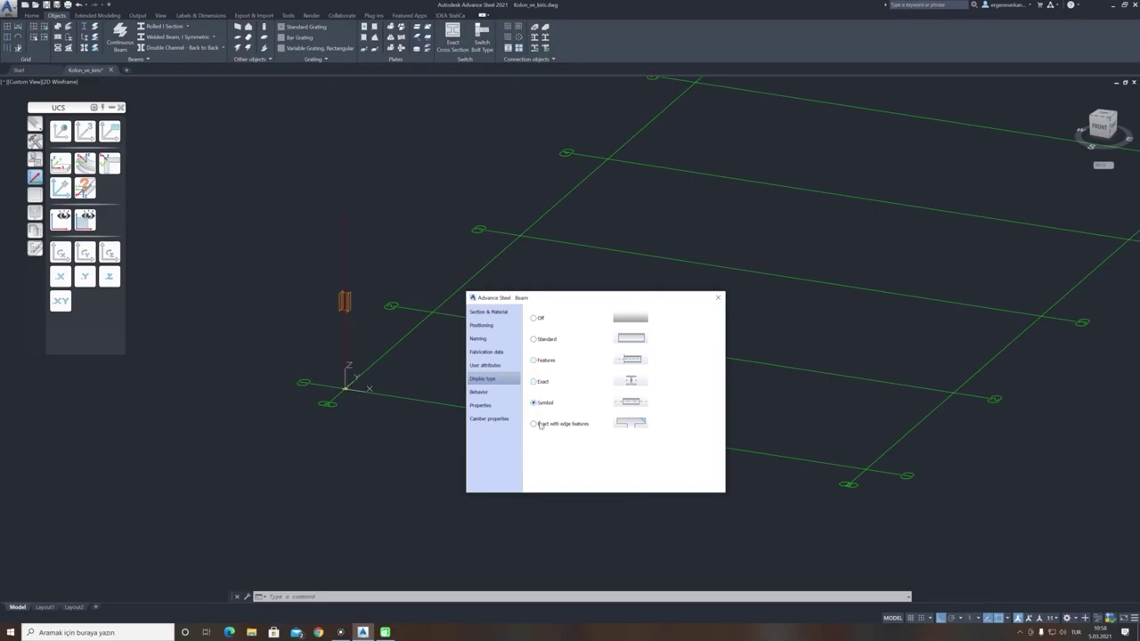
pyautogui.click(534, 425)
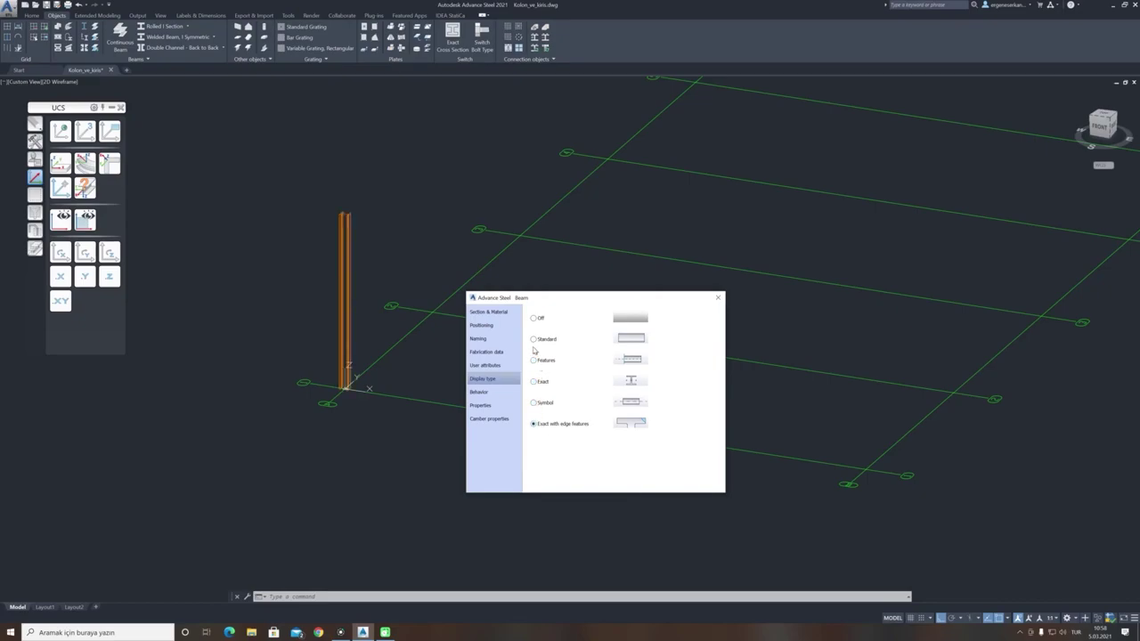
# Examine the column's calculated section properties, including its length and weight, and close the beam settings.
pyautogui.click(482, 406)
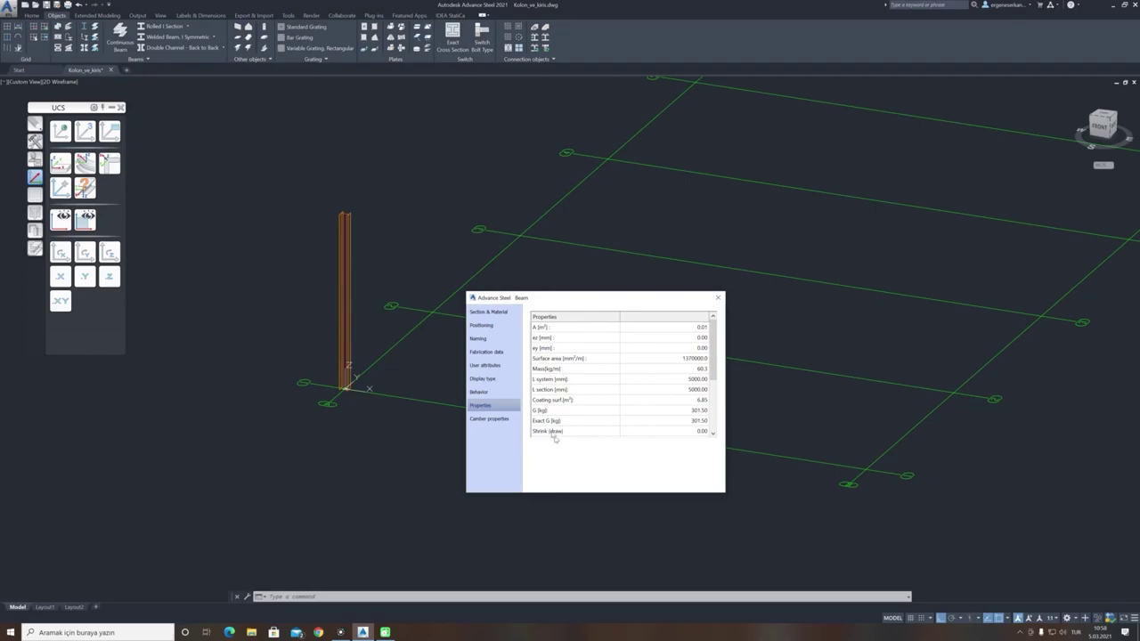
pyautogui.click(541, 409)
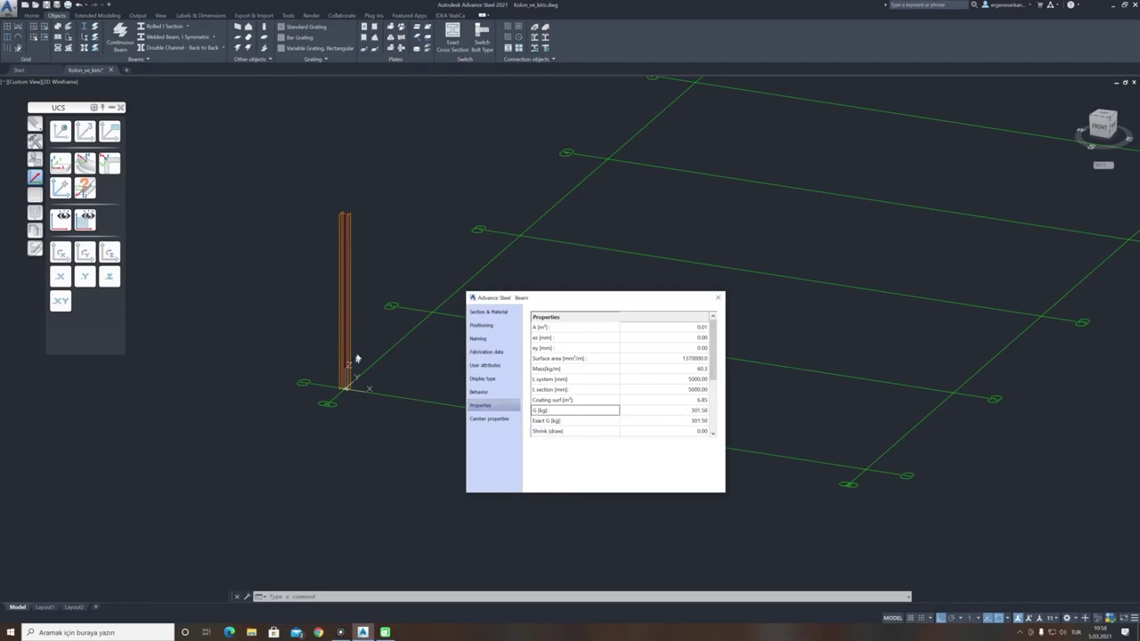
pyautogui.click(718, 299)
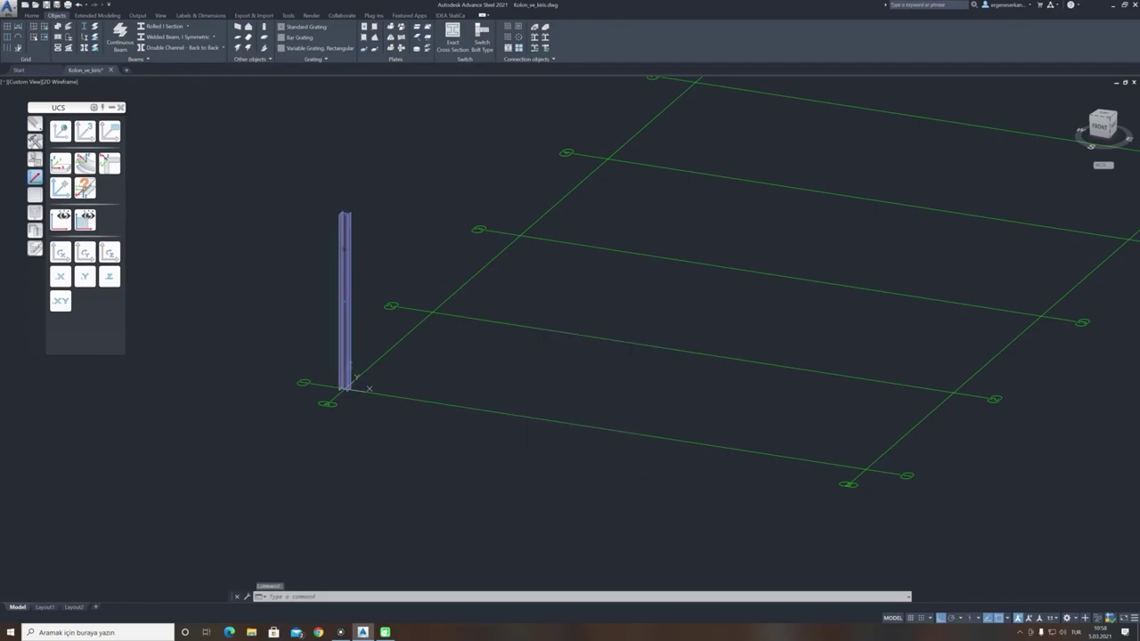
# Review the selected column's general properties through to the part marks, fabrication data and geometry, and deselect the column.
pyautogui.rightClick(343, 248)
pyautogui.click(374, 486)
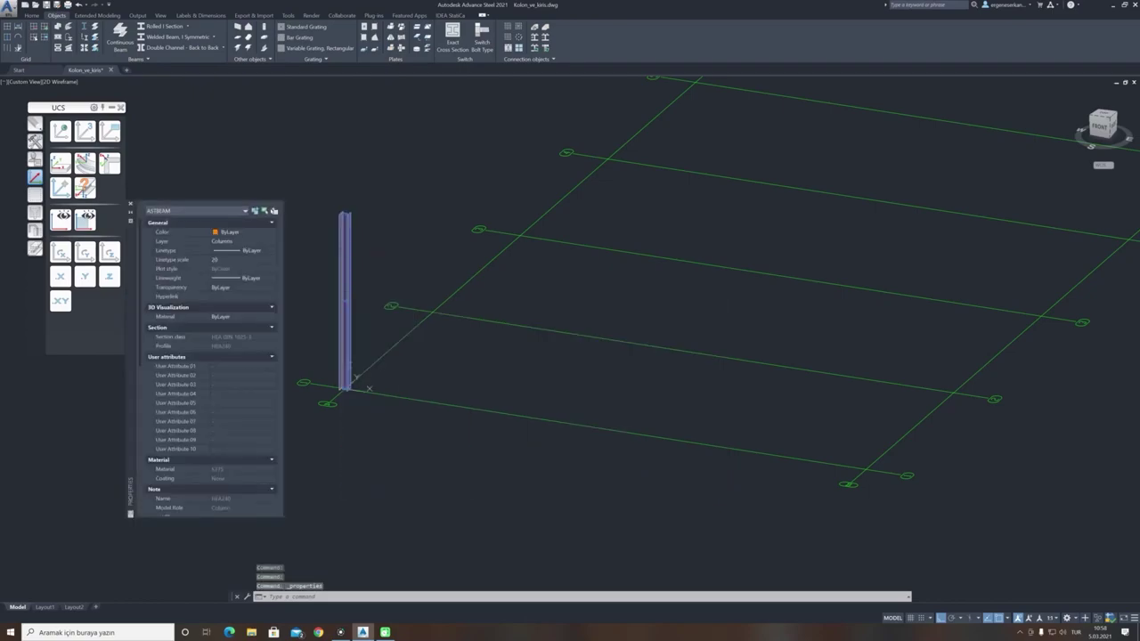
pyautogui.scroll(-5, 229, 385)
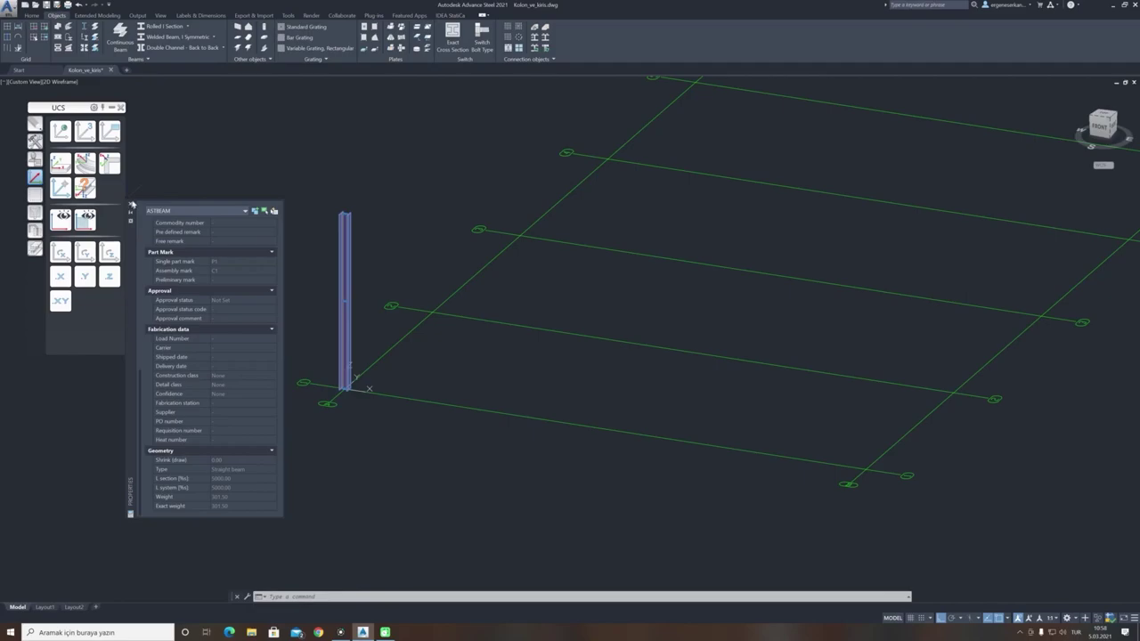
pyautogui.click(130, 205)
pyautogui.moveTo(492, 249); pyautogui.dragTo(455, 313, button='middle')
pyautogui.press('Escape')
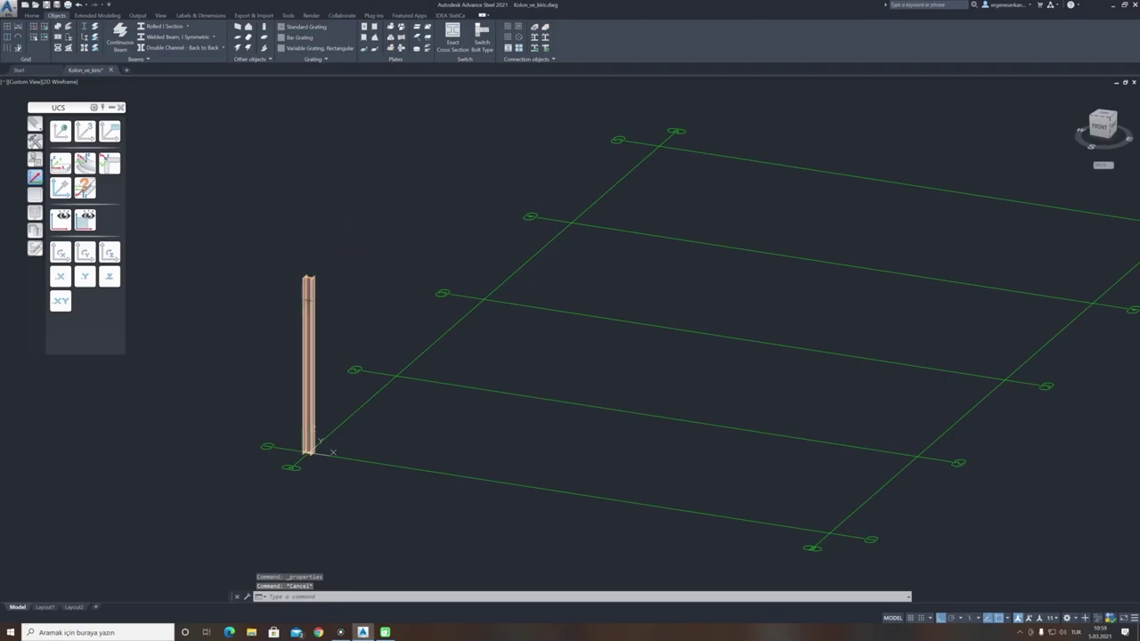
# Lengthen the column upward by 2000 mm from its top end.
pyautogui.click(309, 297)
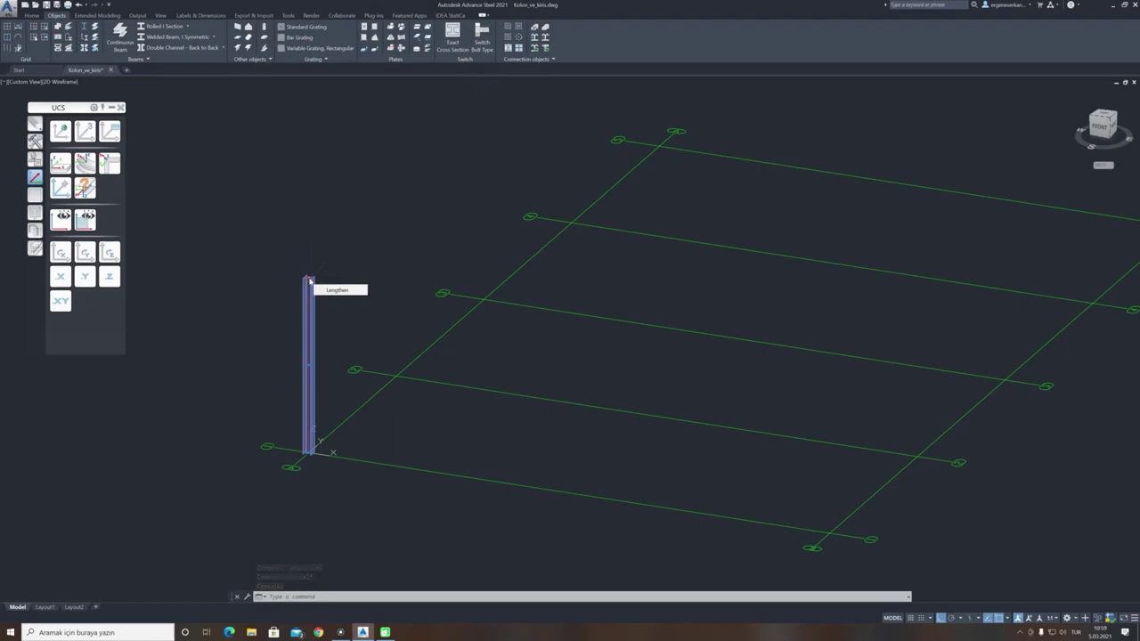
pyautogui.click(339, 290)
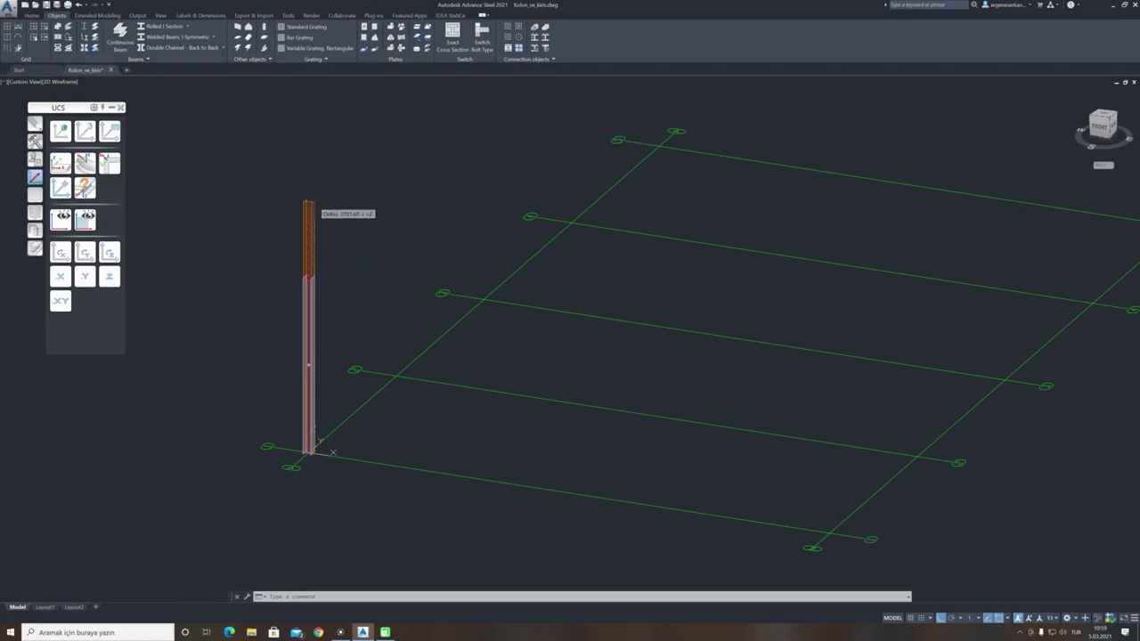
pyautogui.write('3')
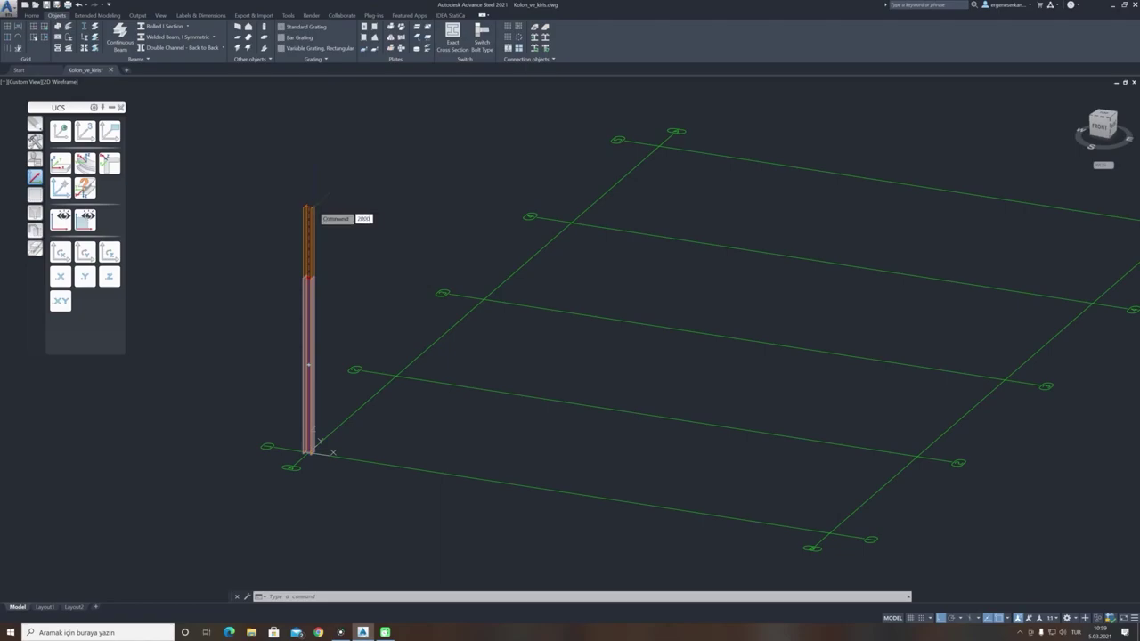
pyautogui.write('000')
pyautogui.press('Return')
pyautogui.press('Escape')
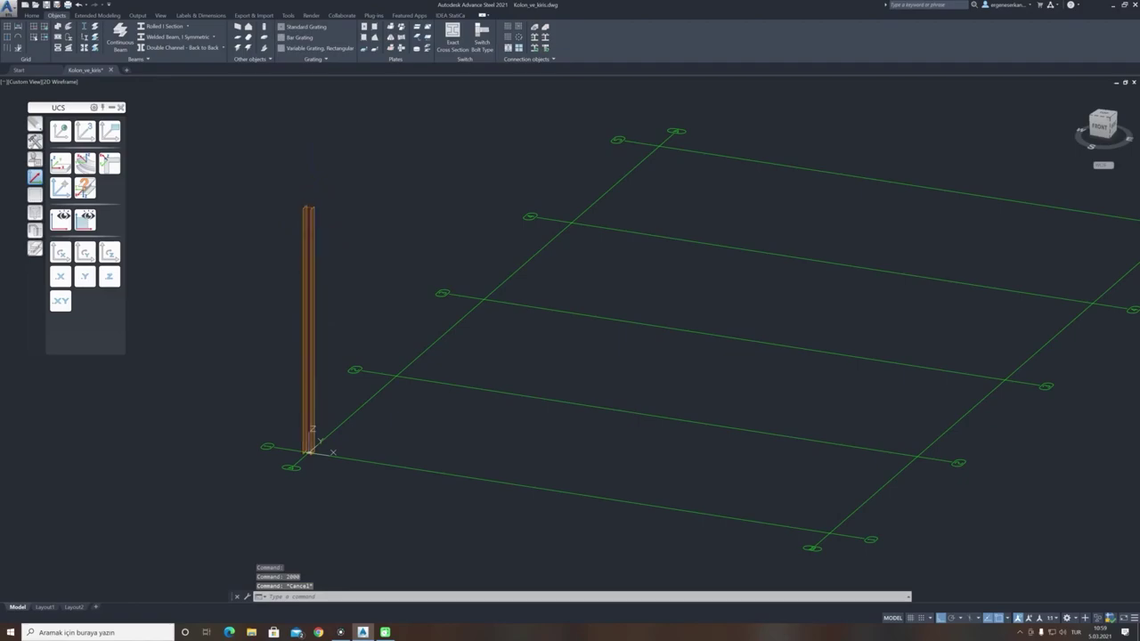
# Review the lengthened column's properties down to its geometry data, and close the properties.
pyautogui.click(310, 222)
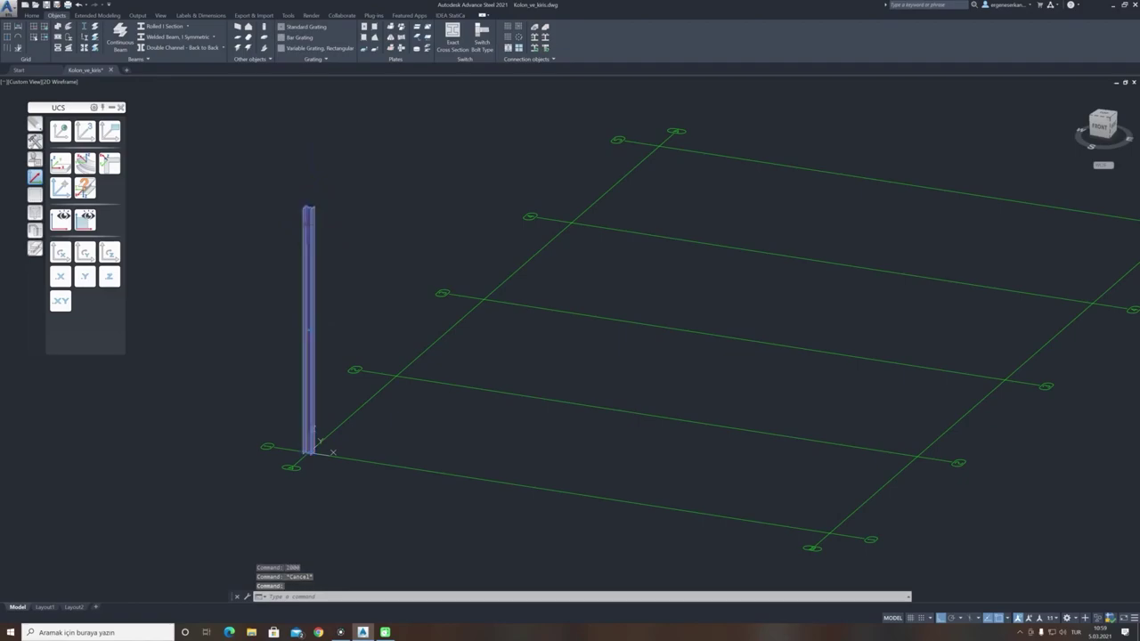
pyautogui.rightClick(305, 217)
pyautogui.click(347, 462)
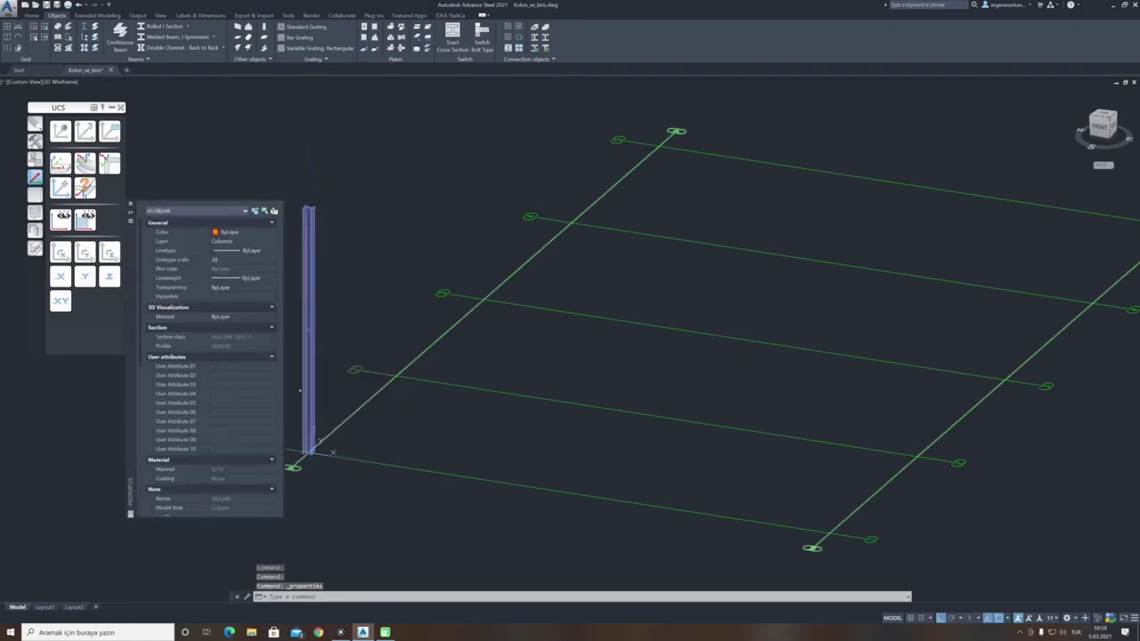
pyautogui.scroll(-10, 217, 400)
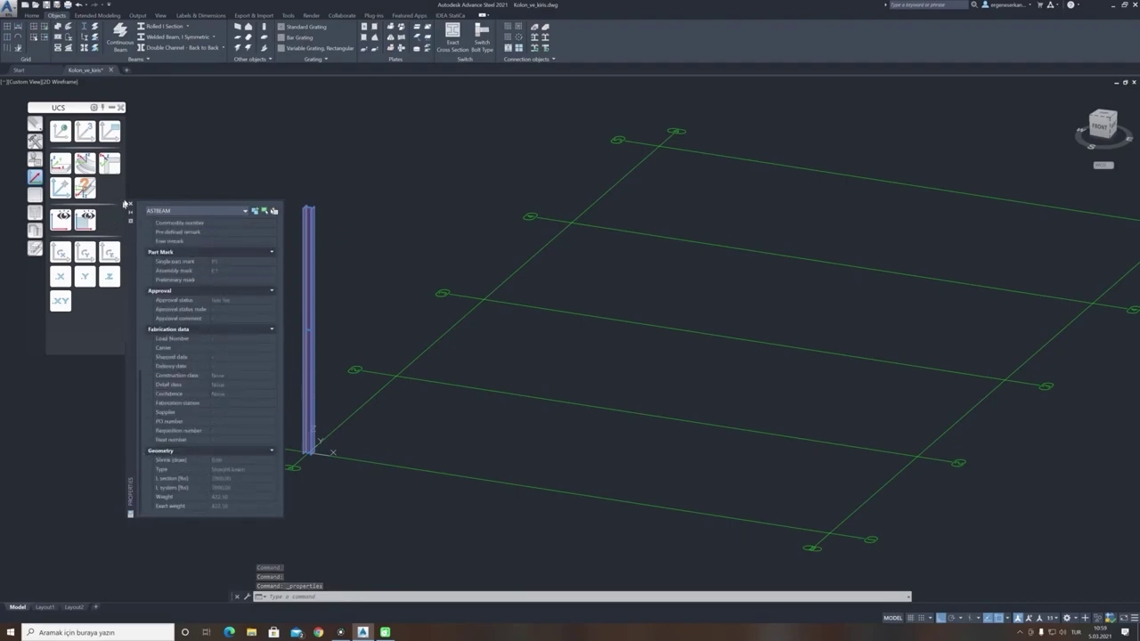
pyautogui.click(131, 205)
pyautogui.press('Escape')
# Change the colour of the Columns layer to magenta in the layer properties.
pyautogui.scroll(-4, 400, 322)
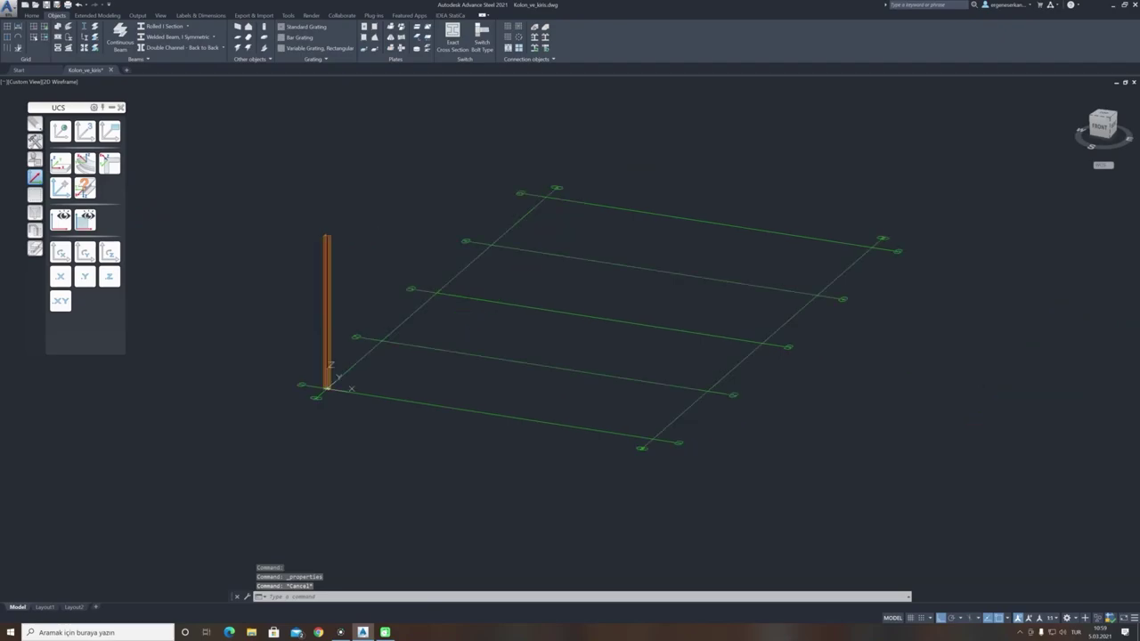
pyautogui.moveTo(400, 322); pyautogui.dragTo(405, 340, button='middle')
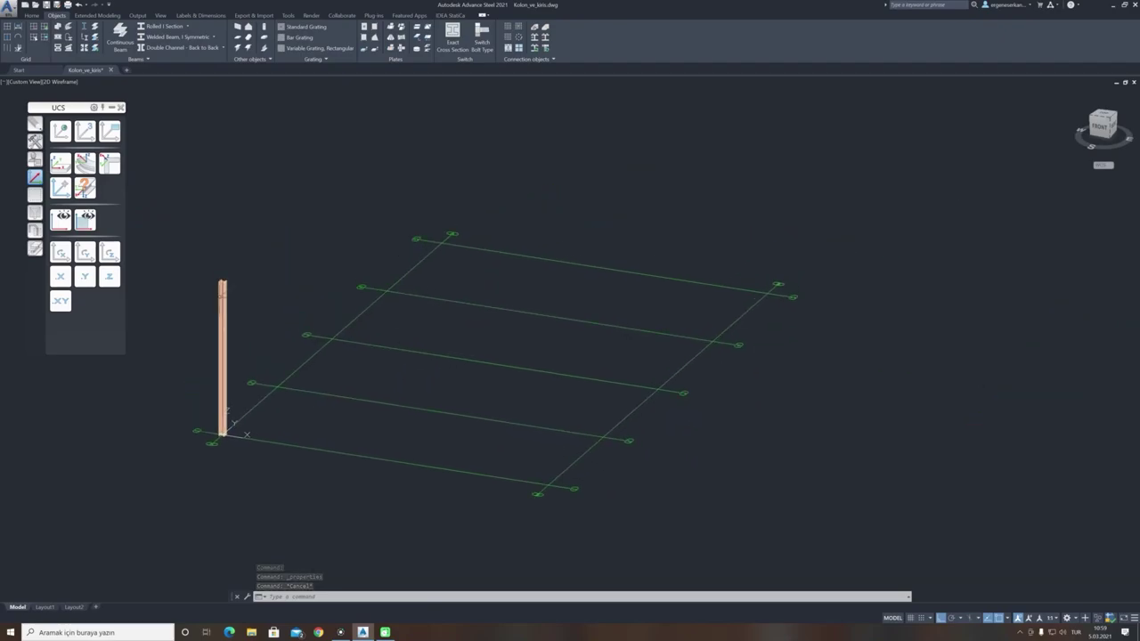
pyautogui.click(223, 299)
pyautogui.press('Escape')
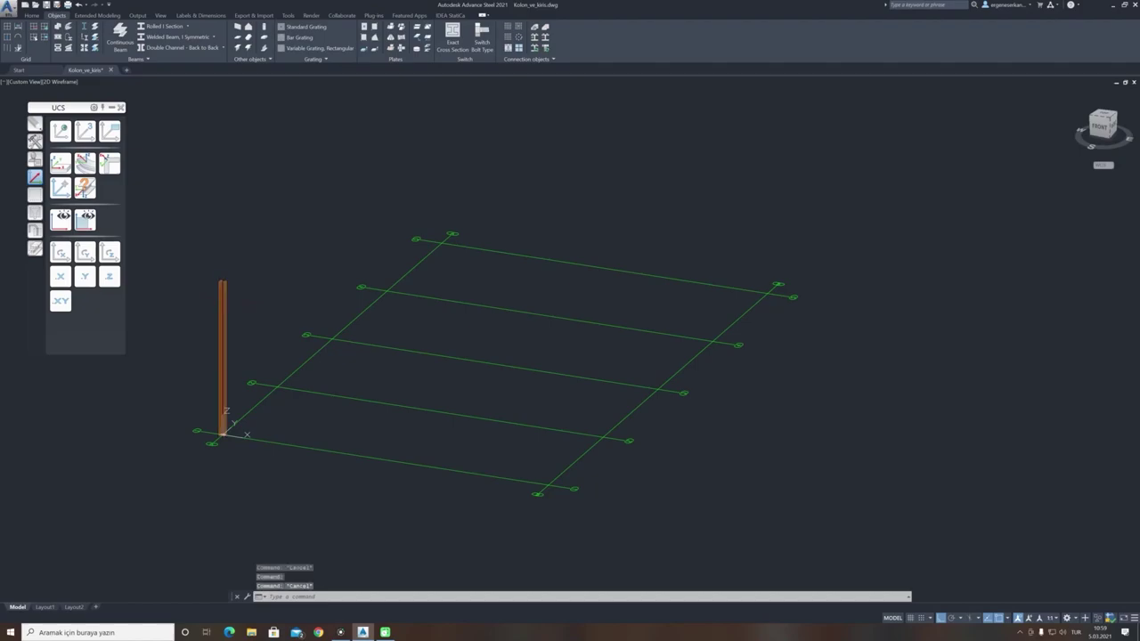
pyautogui.click(222, 303)
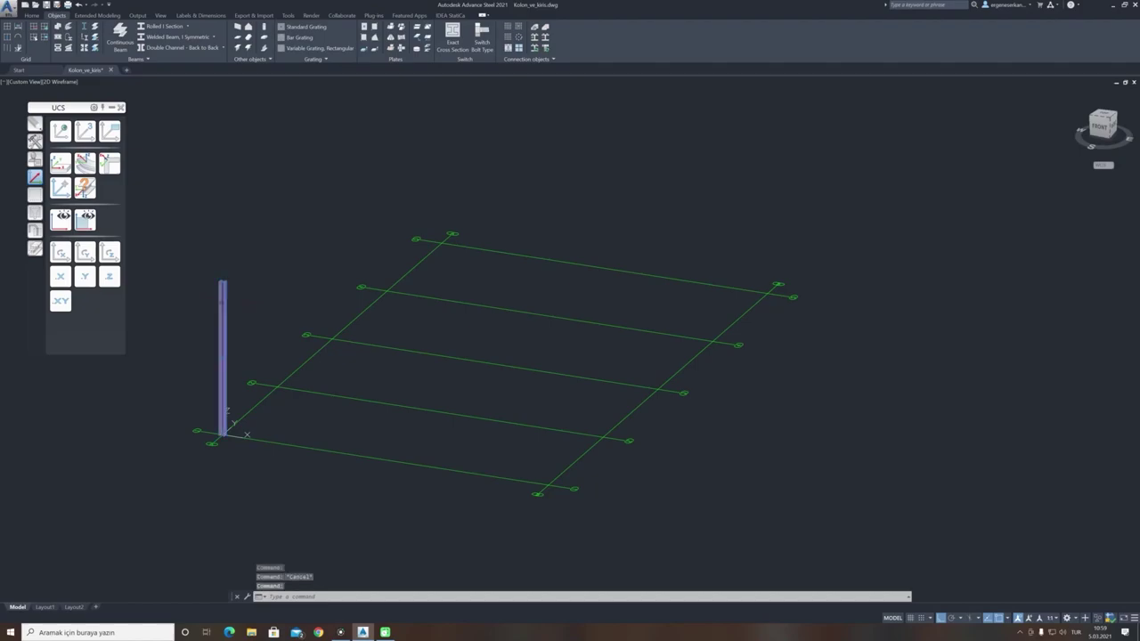
pyautogui.click(32, 16)
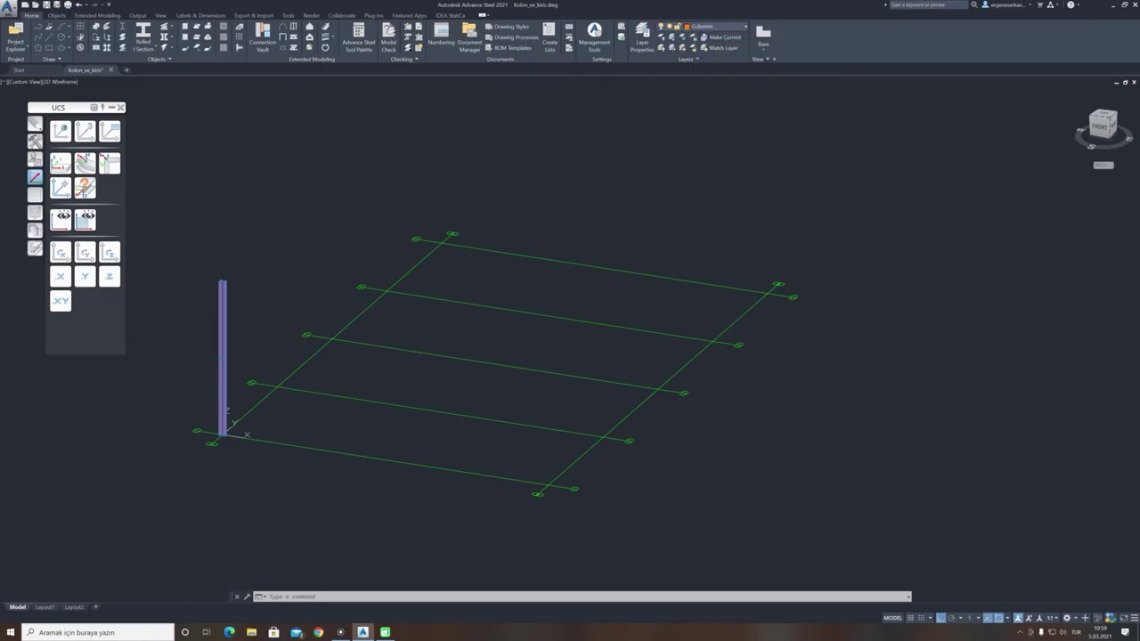
pyautogui.click(642, 40)
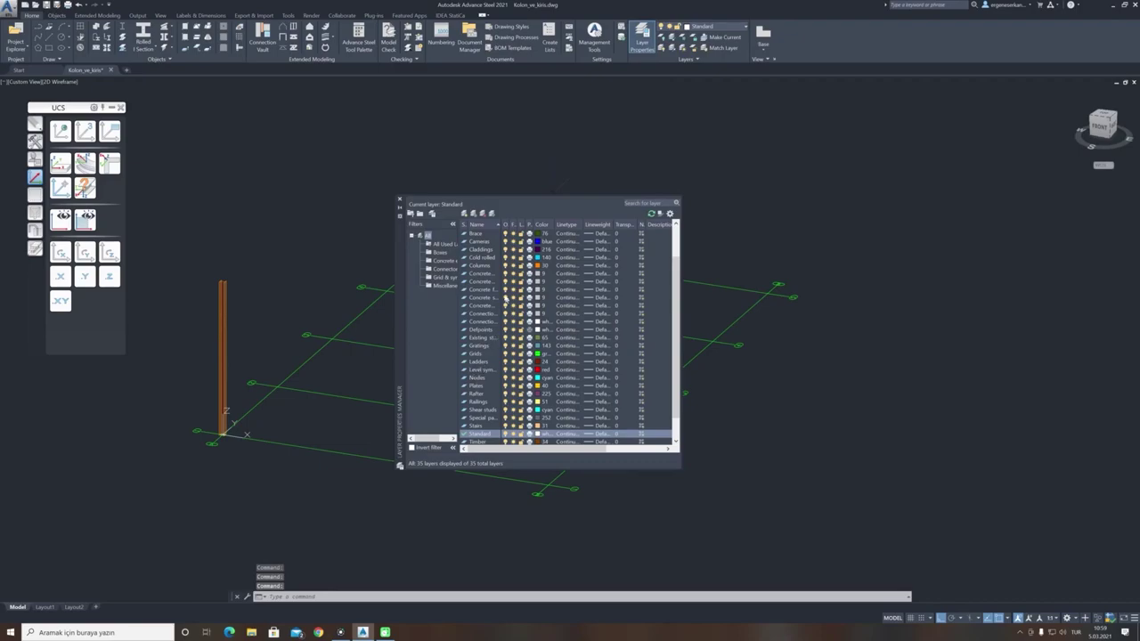
pyautogui.scroll(1, 505, 285)
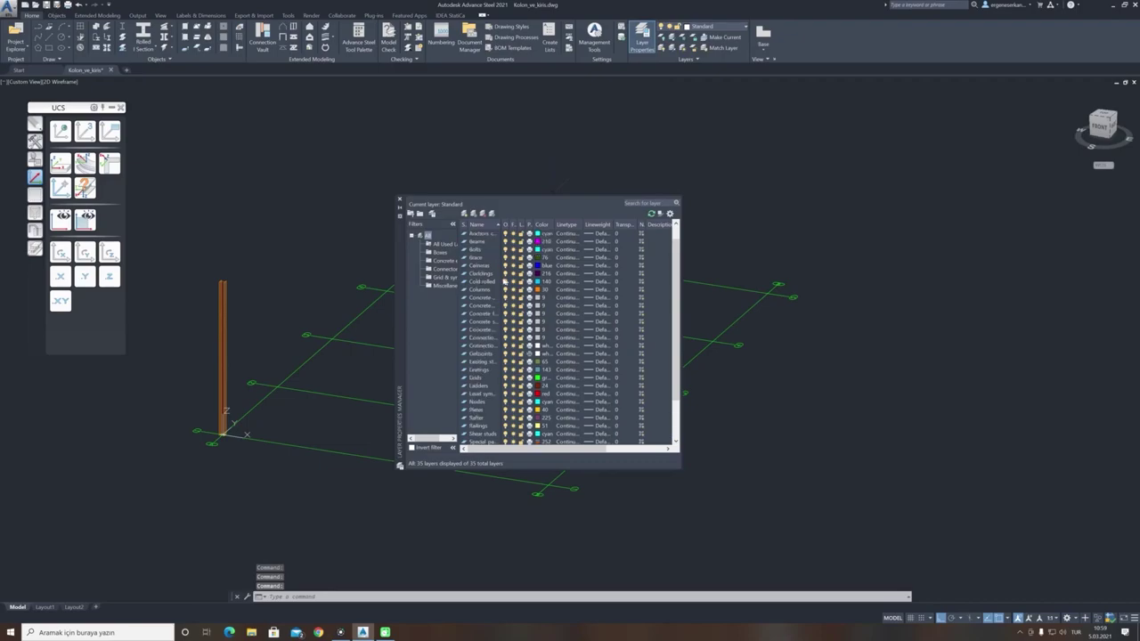
pyautogui.click(538, 291)
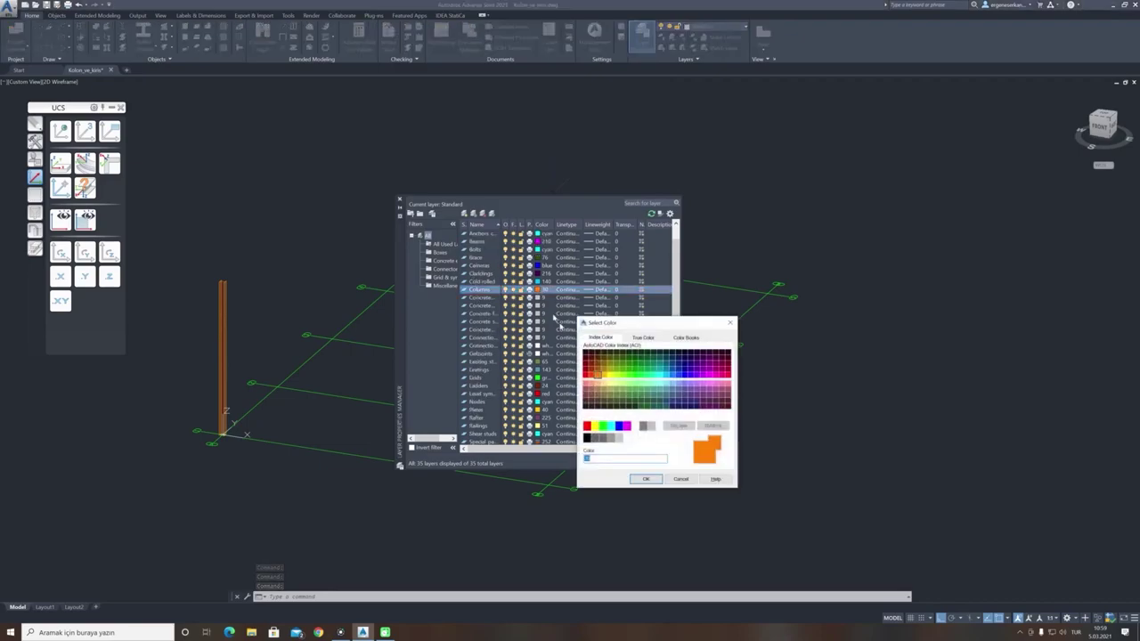
pyautogui.click(630, 427)
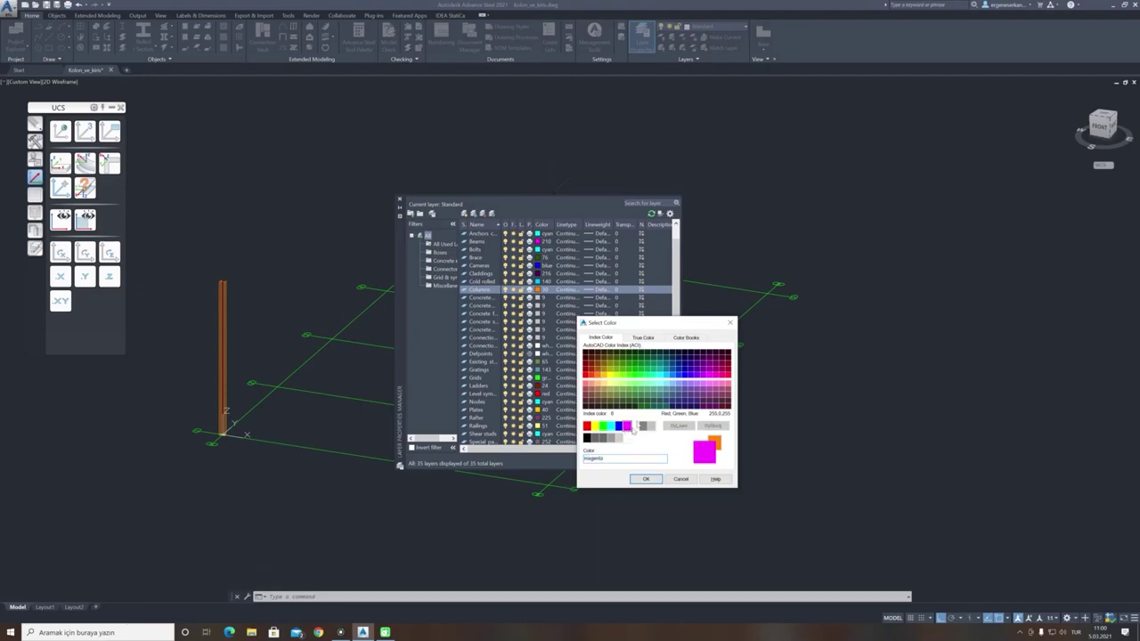
pyautogui.click(645, 479)
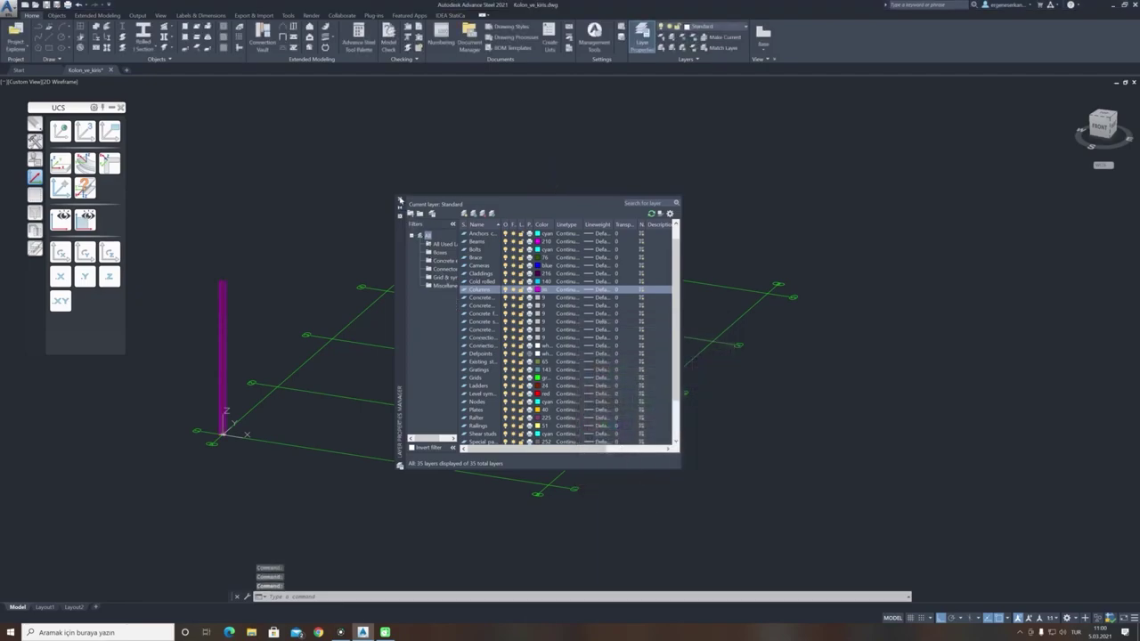
pyautogui.click(400, 200)
pyautogui.press('Escape')
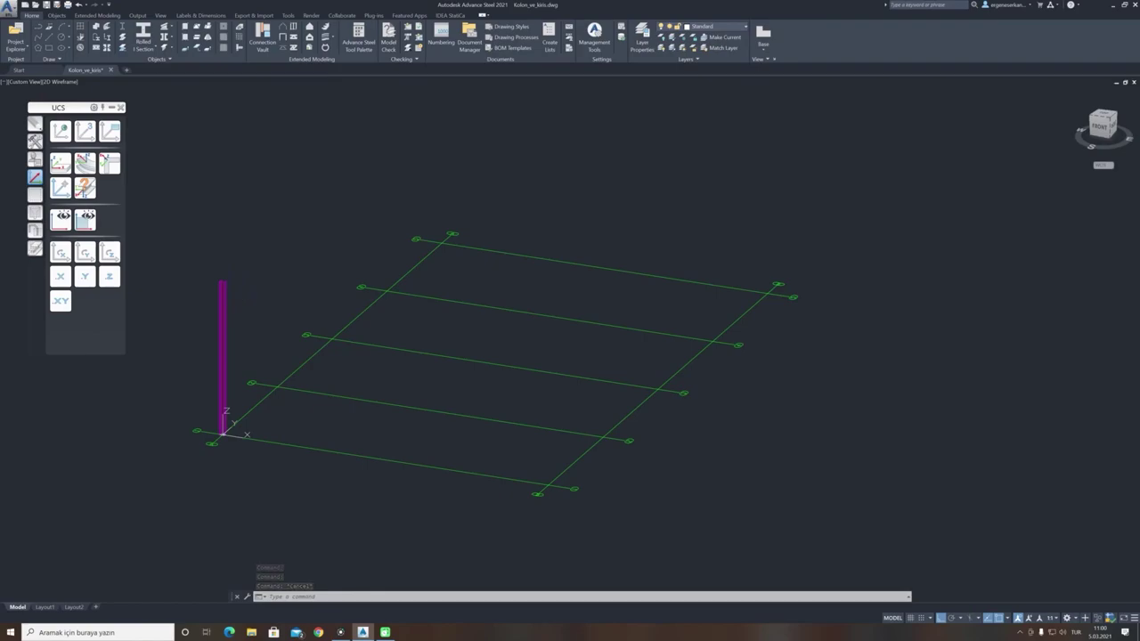
# Copy the column from the intersection of axes A and 1 to the intersection of axes B and 1.
pyautogui.moveTo(415, 430); pyautogui.dragTo(419, 407, button='middle')
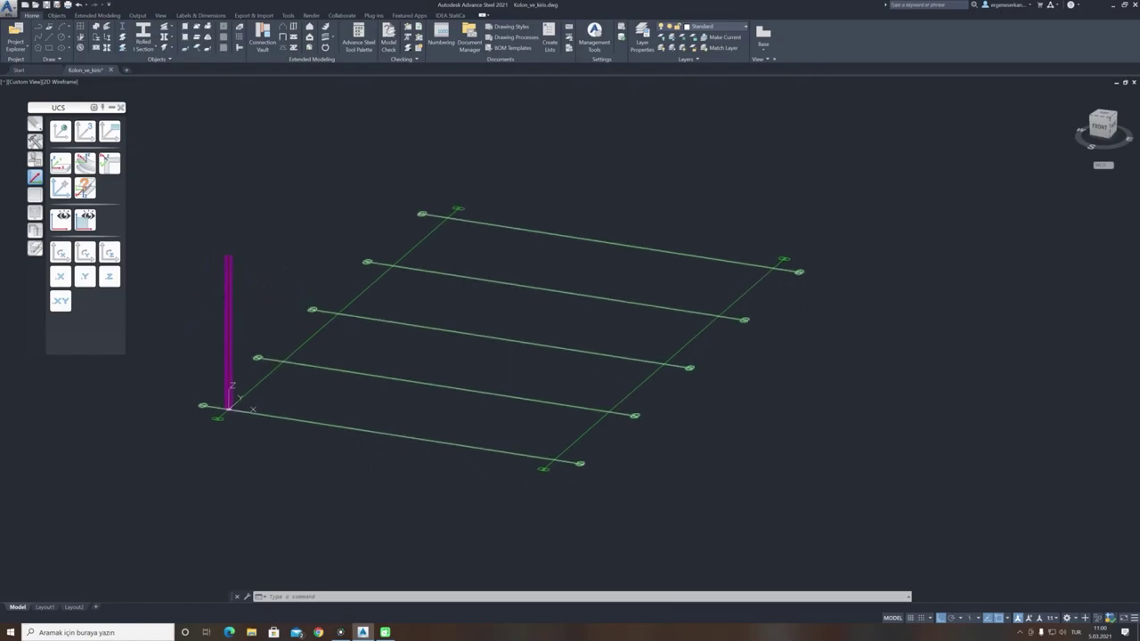
pyautogui.scroll(8, 573, 473)
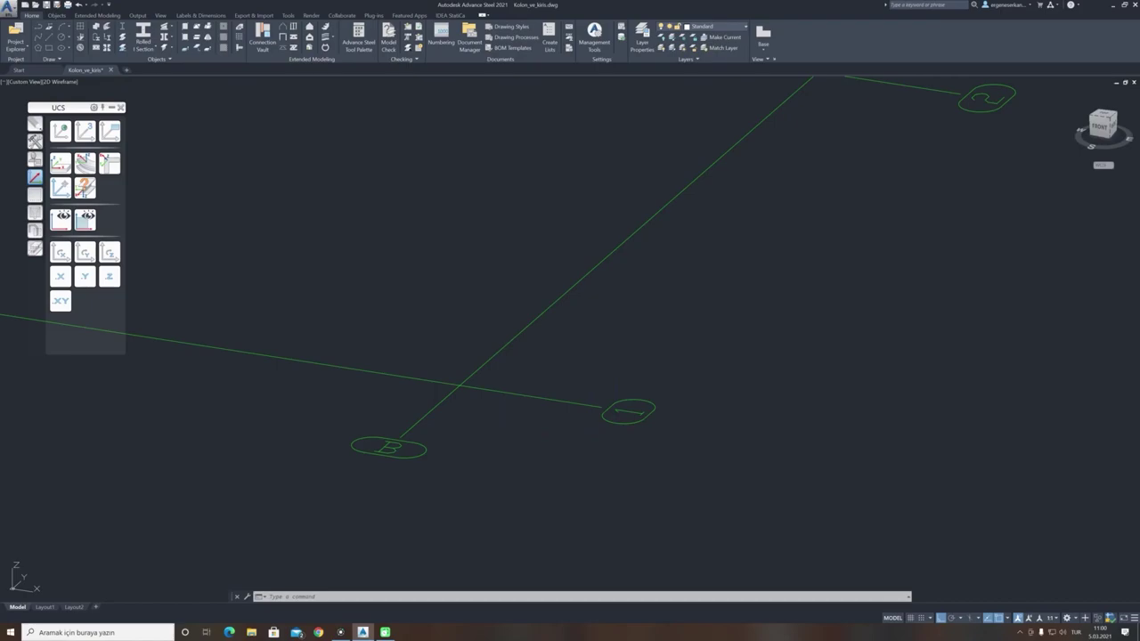
pyautogui.scroll(-8, 425, 401)
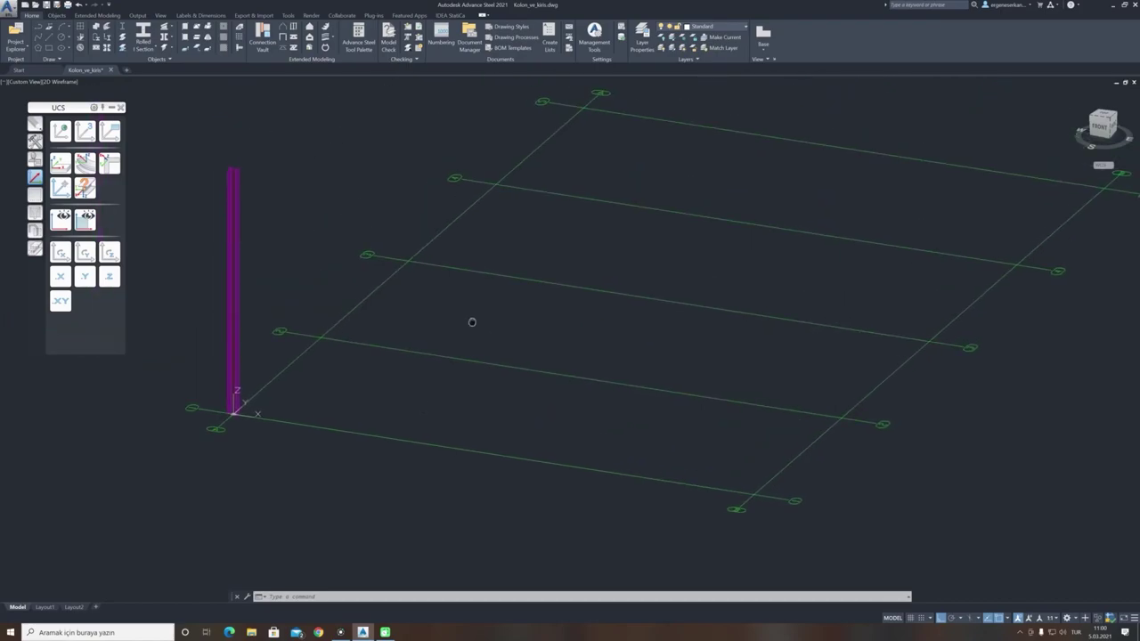
pyautogui.moveTo(472, 321); pyautogui.dragTo(450, 315, button='middle')
pyautogui.press('Escape')
pyautogui.press('Escape')
pyautogui.write('o')
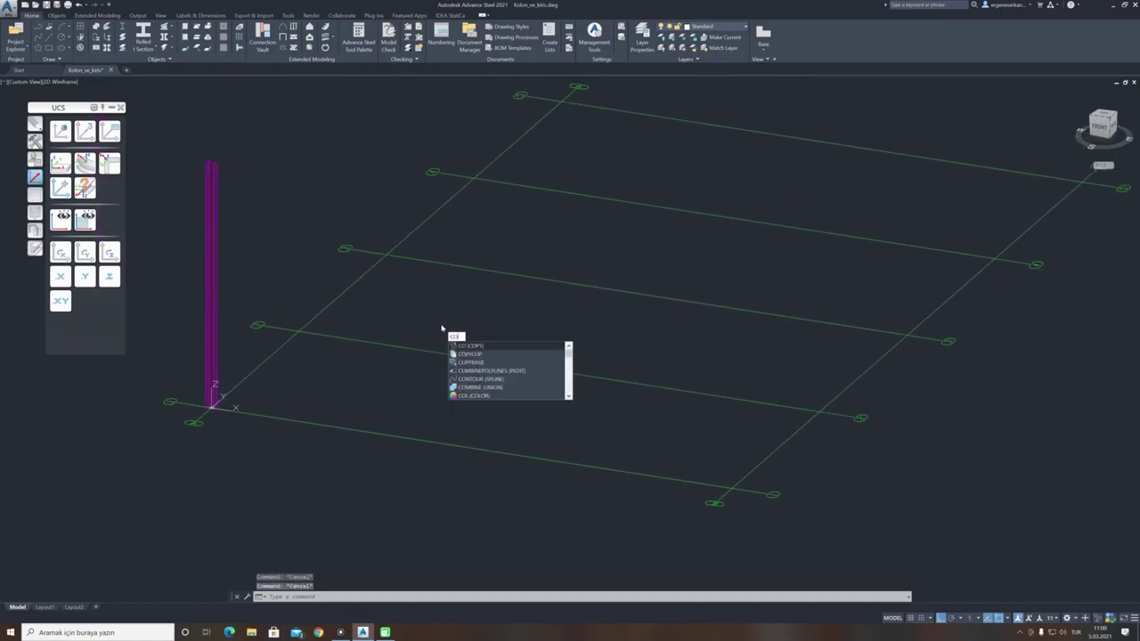
pyautogui.press('Return')
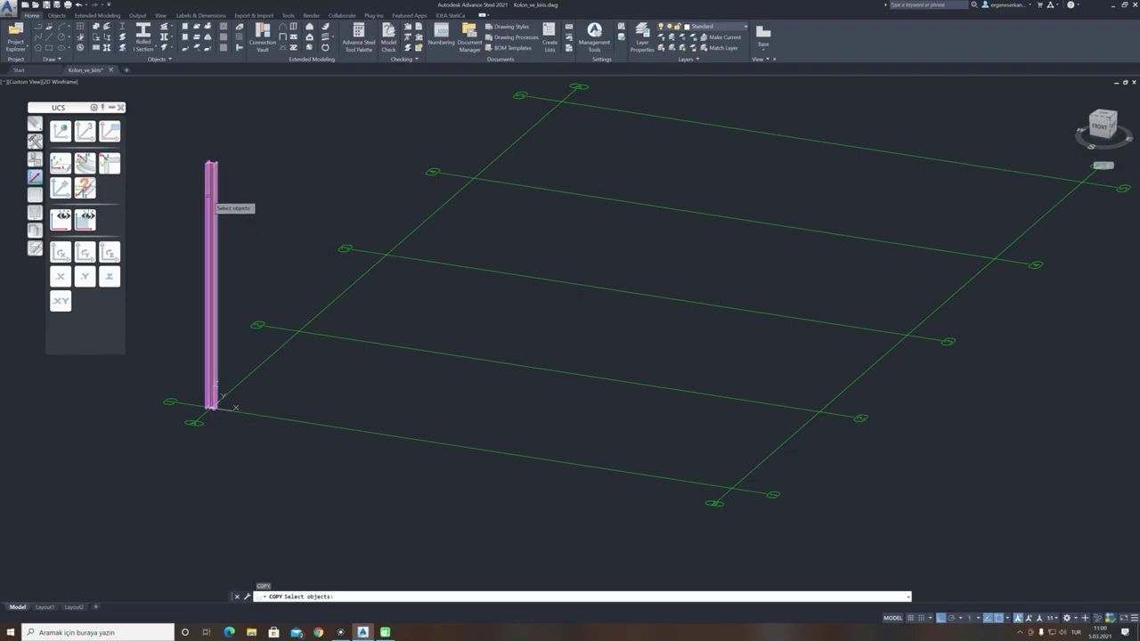
pyautogui.click(212, 207)
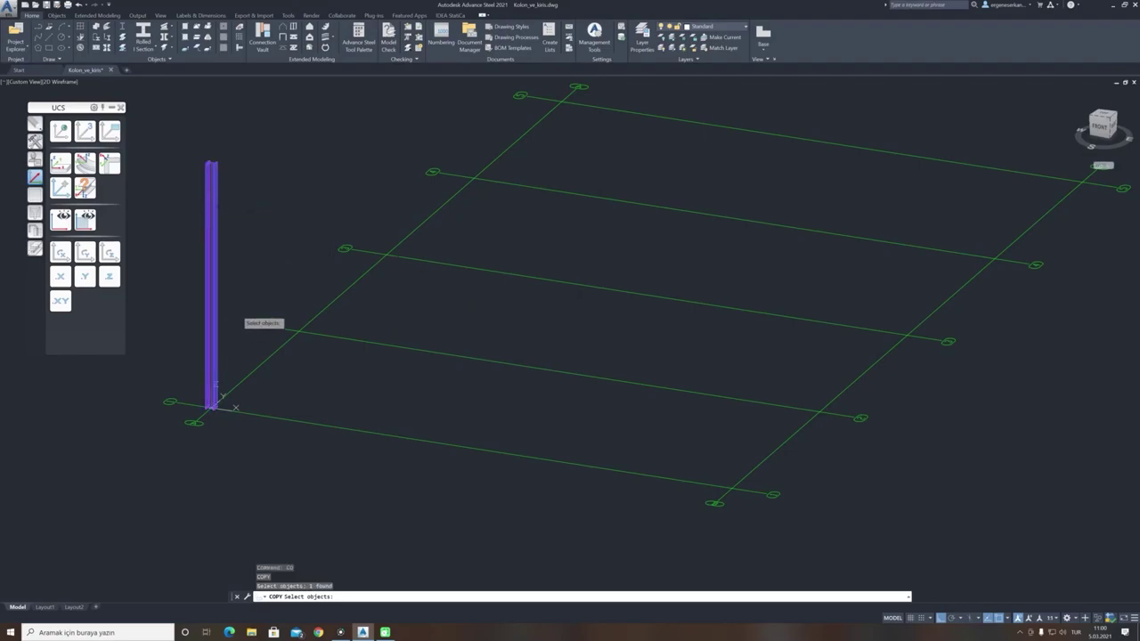
pyautogui.press('Return')
pyautogui.scroll(10, 205, 396)
pyautogui.scroll(4, 254, 492)
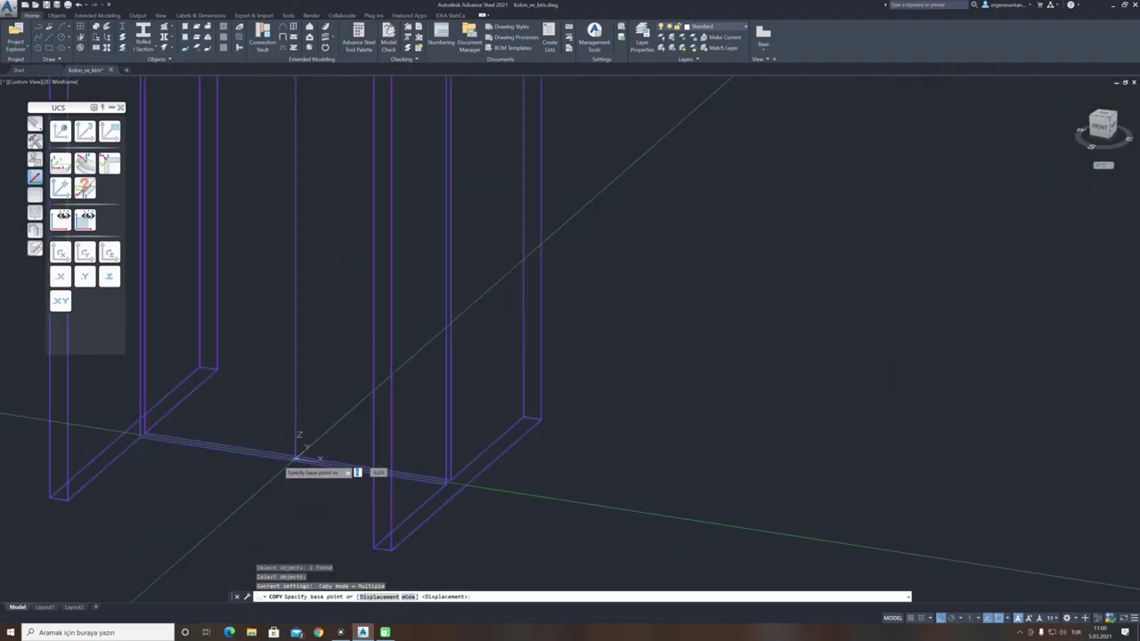
pyautogui.click(287, 440)
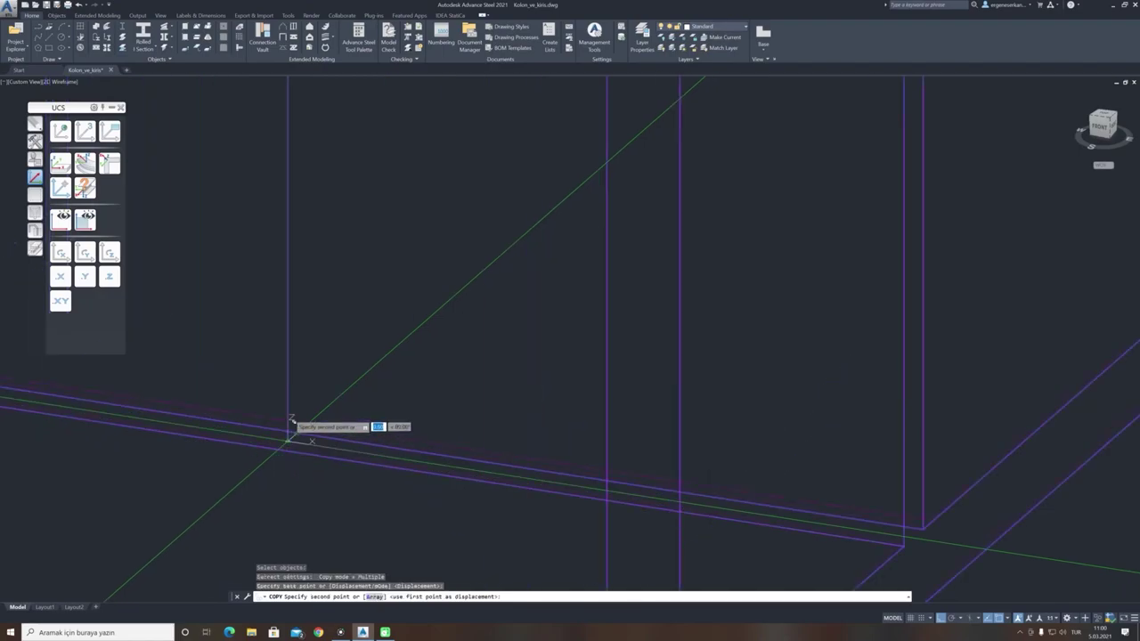
pyautogui.scroll(-6, 284, 365)
pyautogui.scroll(4, 612, 413)
pyautogui.scroll(5, 612, 412)
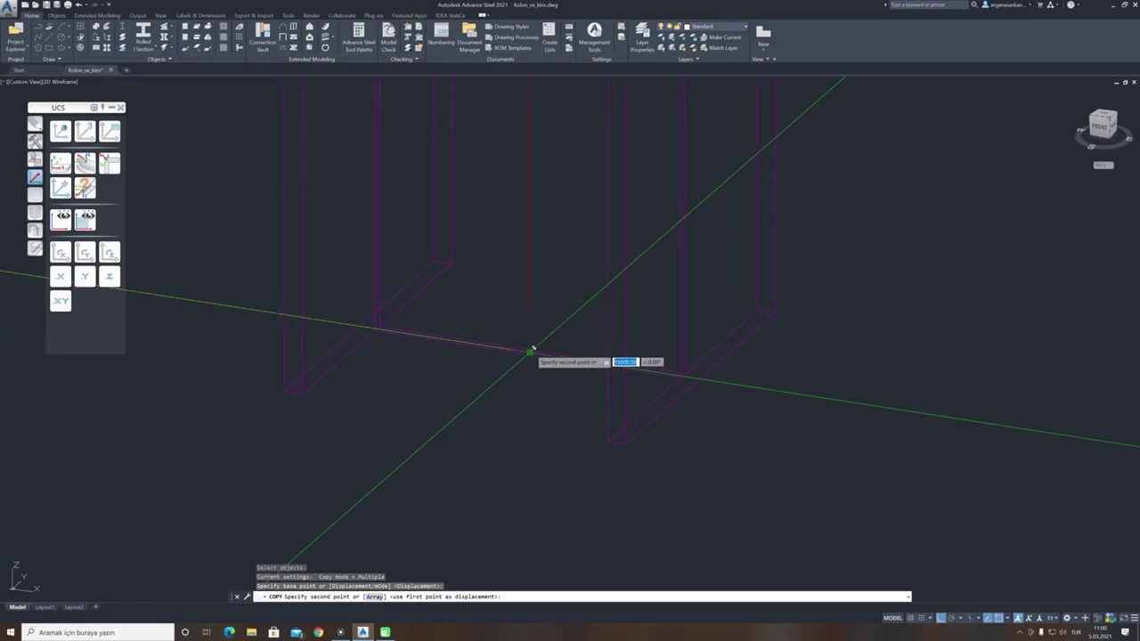
pyautogui.click(531, 351)
pyautogui.scroll(-7, 537, 377)
pyautogui.moveTo(508, 381); pyautogui.dragTo(567, 438, button='middle')
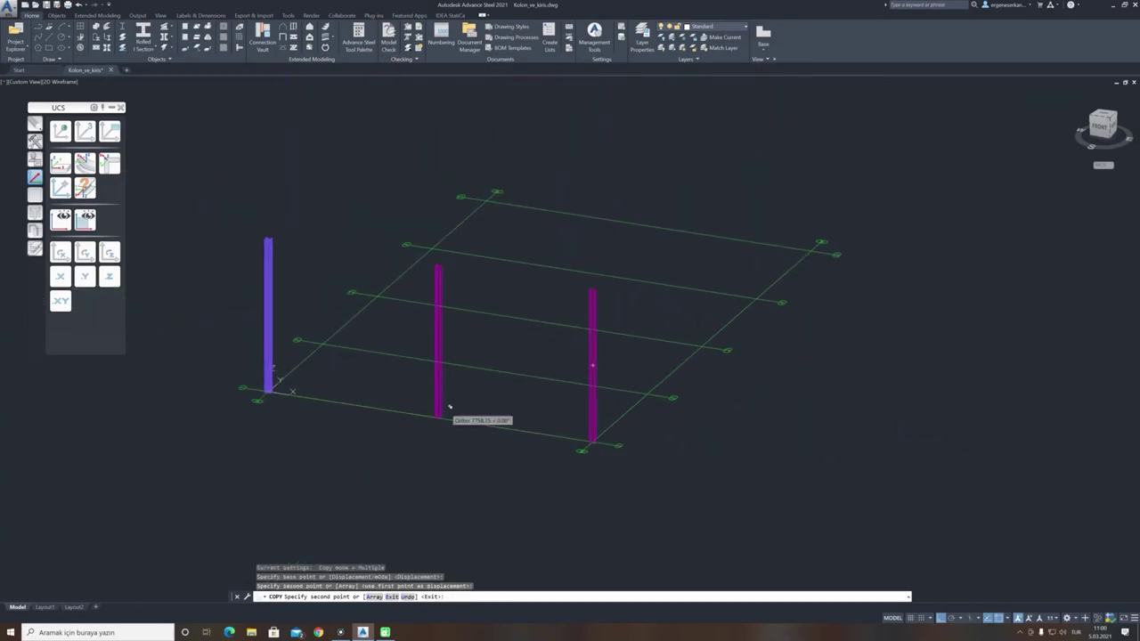
pyautogui.press('Escape')
# Copy both columns on axis 1 to axes 2 and 3, using the end of the axis 1 line as base point.
pyautogui.rightClick(281, 184)
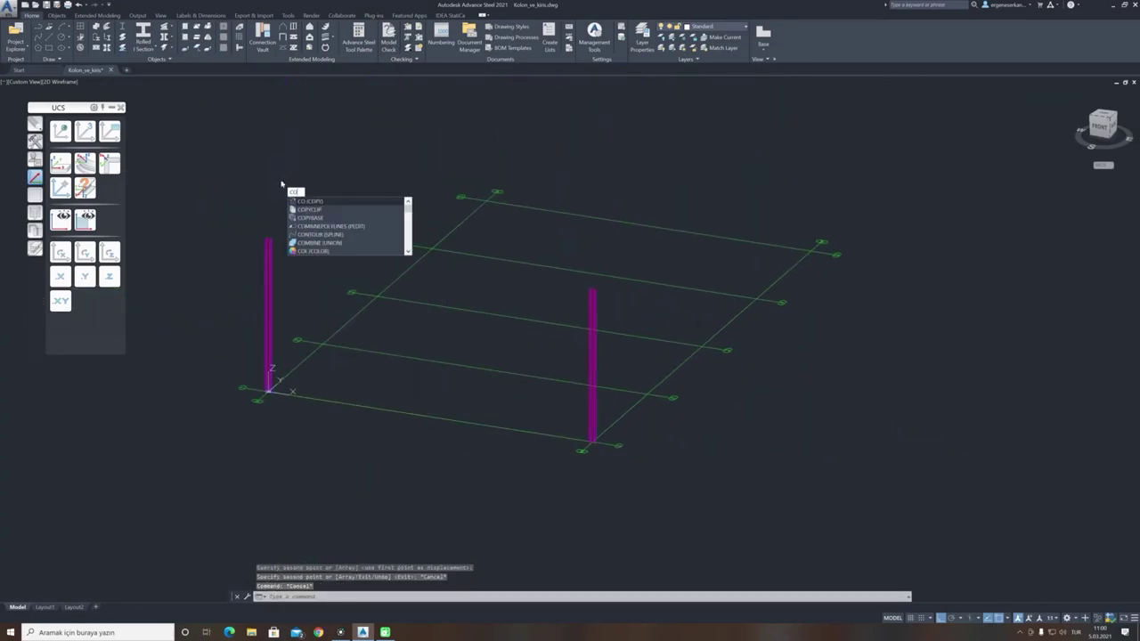
pyautogui.click(297, 194)
pyautogui.click(297, 222)
pyautogui.click(234, 261)
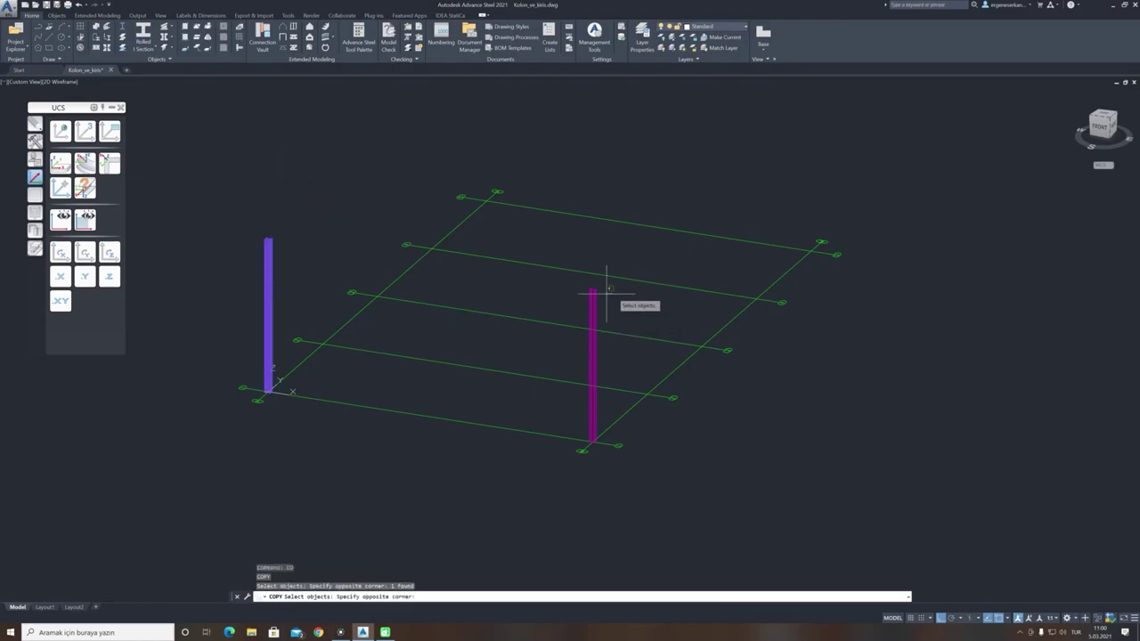
pyautogui.click(592, 338)
pyautogui.scroll(10, 628, 452)
pyautogui.rightClick(491, 444)
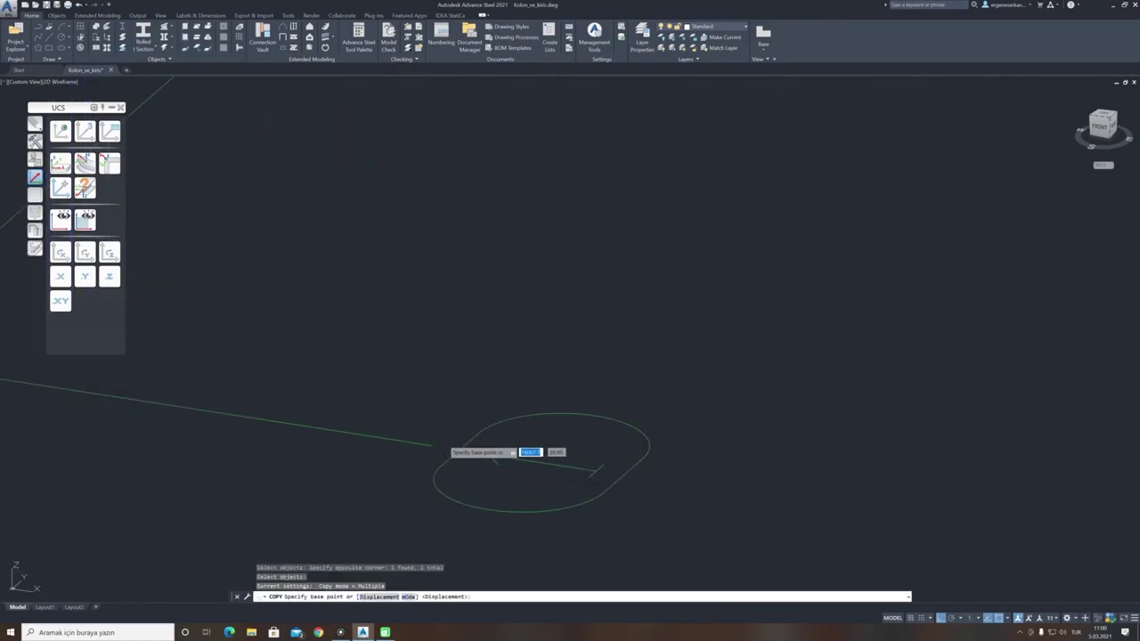
pyautogui.click(431, 445)
pyautogui.scroll(-10, 432, 446)
pyautogui.scroll(5, 557, 305)
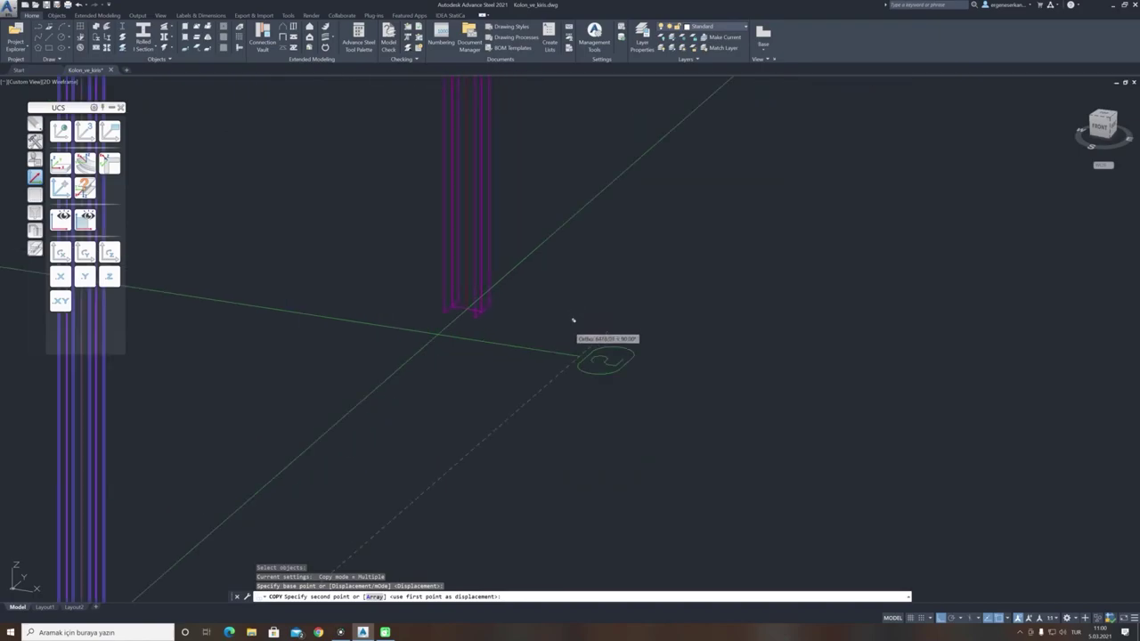
pyautogui.click(581, 356)
pyautogui.moveTo(389, 518); pyautogui.dragTo(346, 448, button='middle')
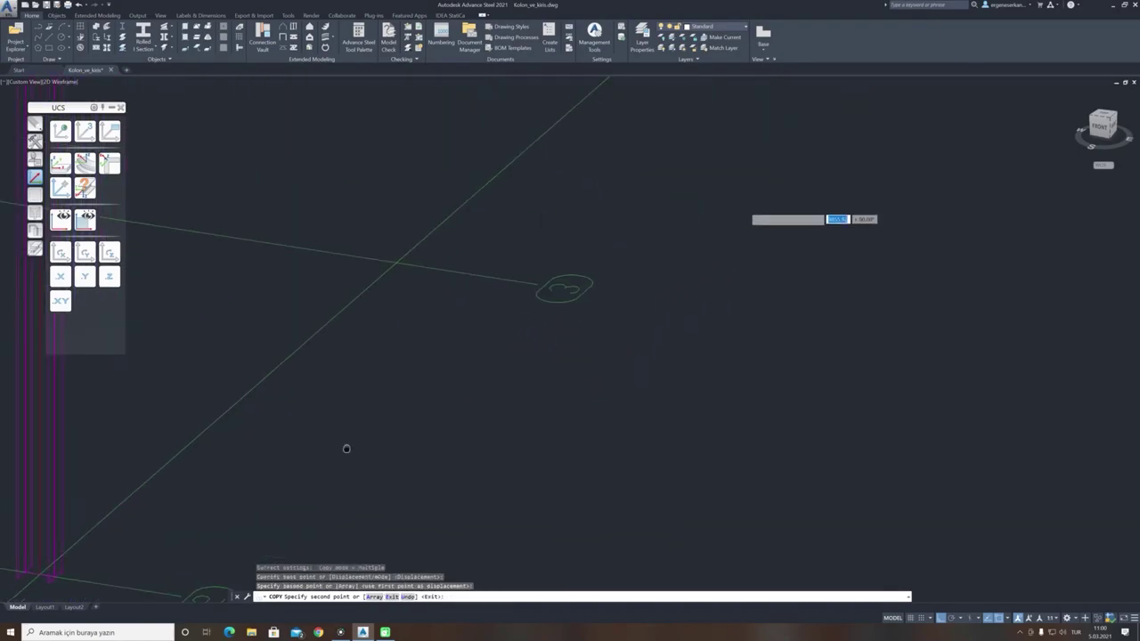
pyautogui.click(538, 283)
# Place further copies of the column pair on axes 4 and 5 and finish the copy command.
pyautogui.moveTo(649, 182); pyautogui.dragTo(360, 424, button='middle')
pyautogui.click(605, 215)
pyautogui.scroll(-3, 708, 144)
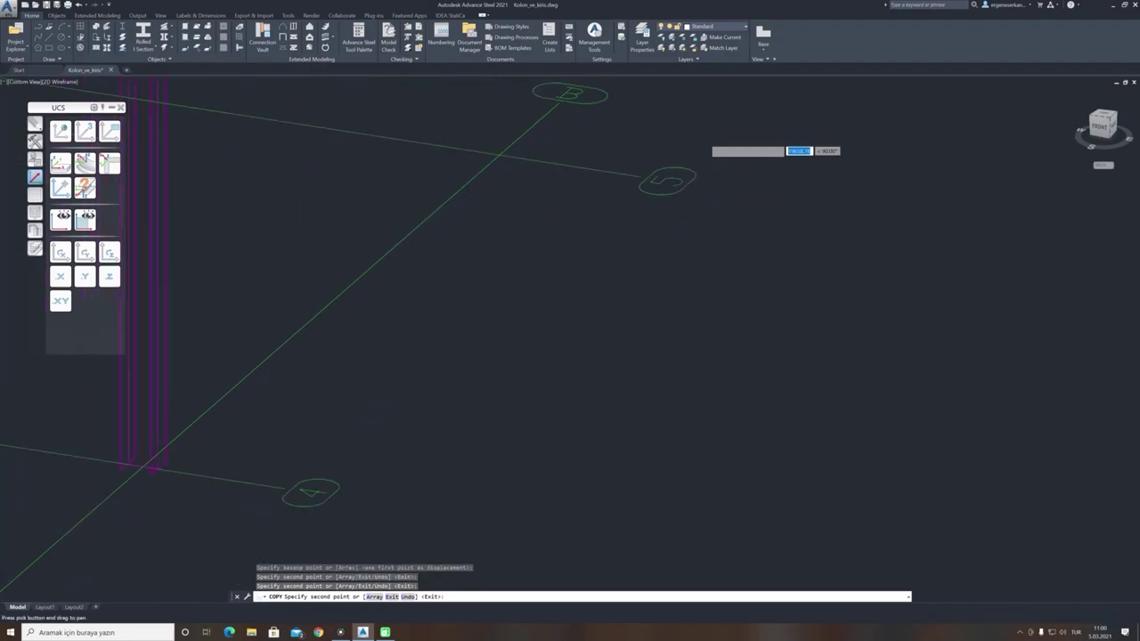
pyautogui.scroll(3, 641, 159)
pyautogui.press('Escape')
pyautogui.press('Escape')
pyautogui.scroll(-6, 642, 168)
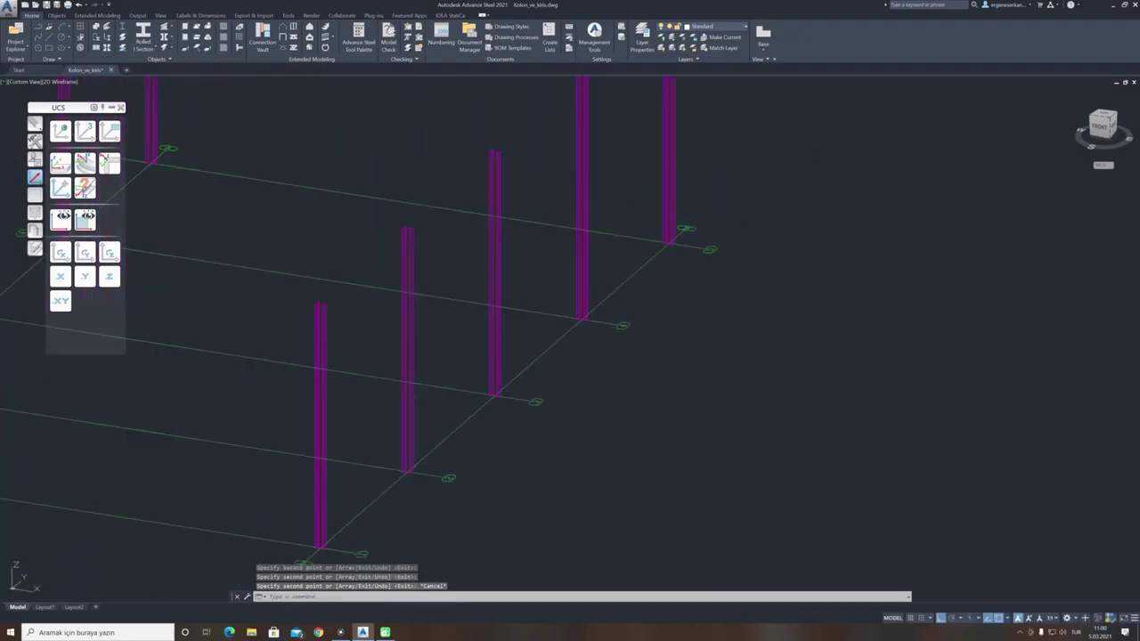
pyautogui.keyDown('shift'); pyautogui.moveTo(641, 223); pyautogui.dragTo(507, 234, button='middle'); pyautogui.keyUp('shift')
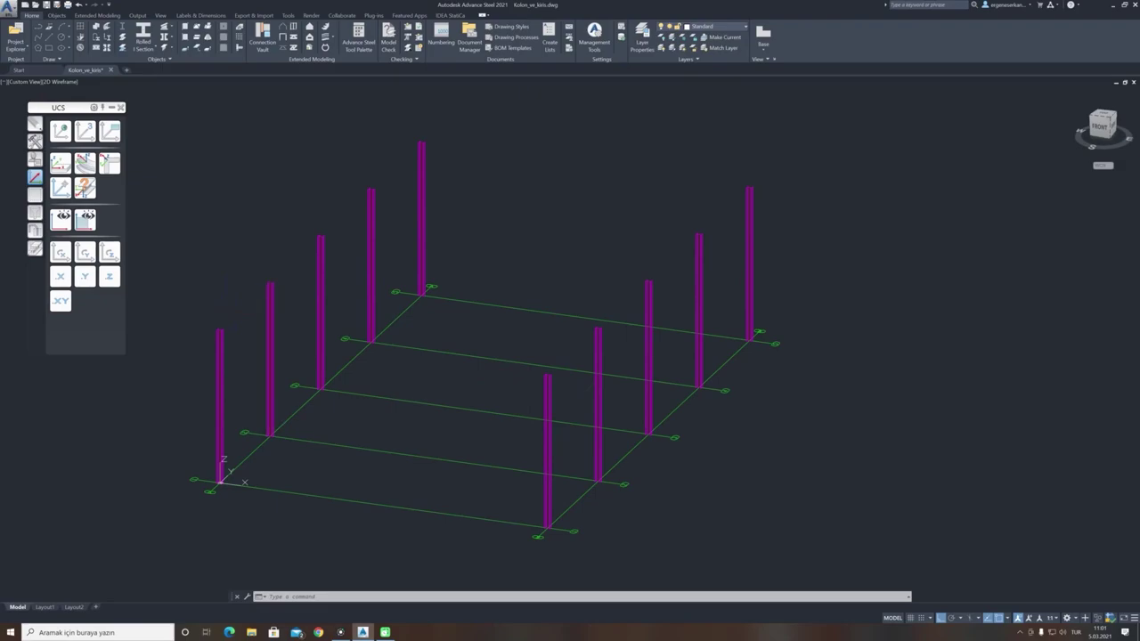
pyautogui.click(56, 16)
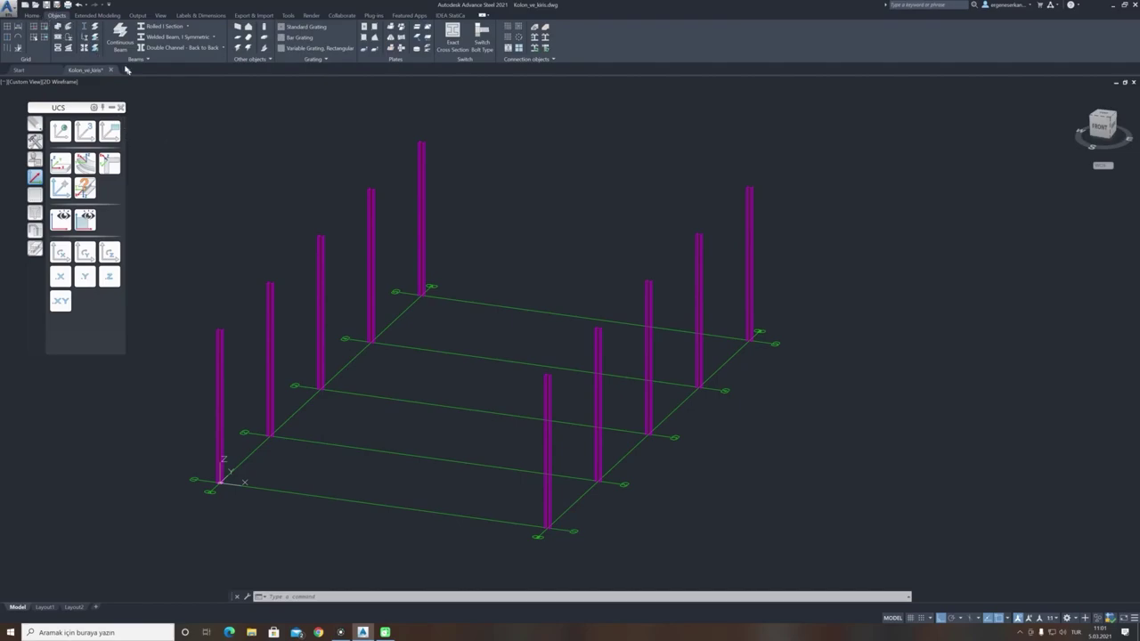
pyautogui.click(120, 36)
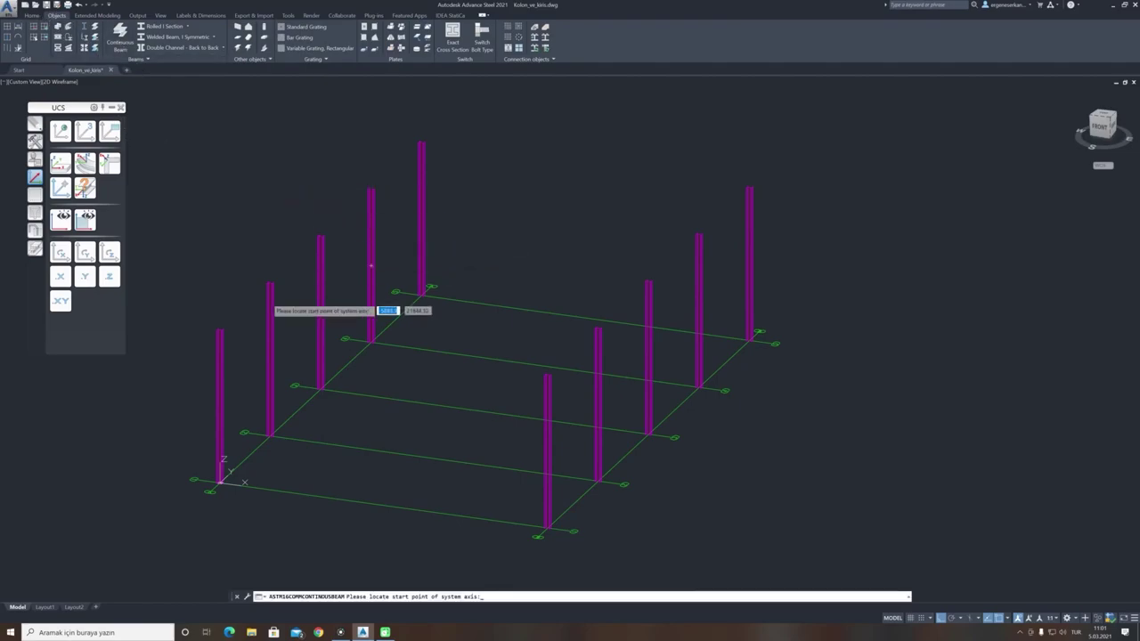
pyautogui.scroll(8, 320, 294)
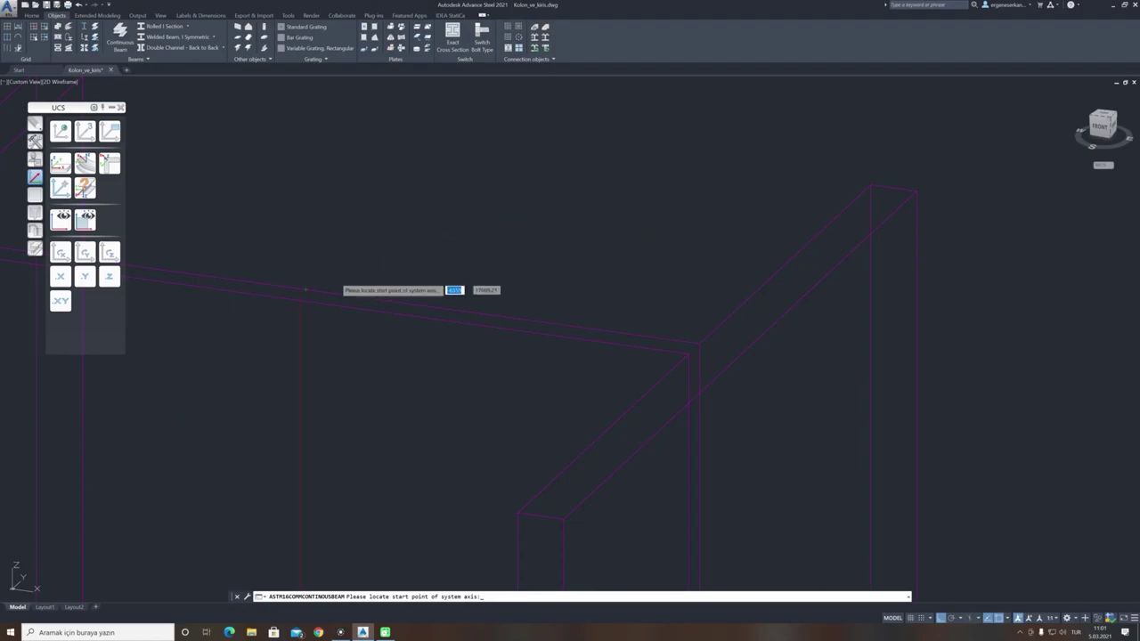
pyautogui.scroll(-1, 431, 209)
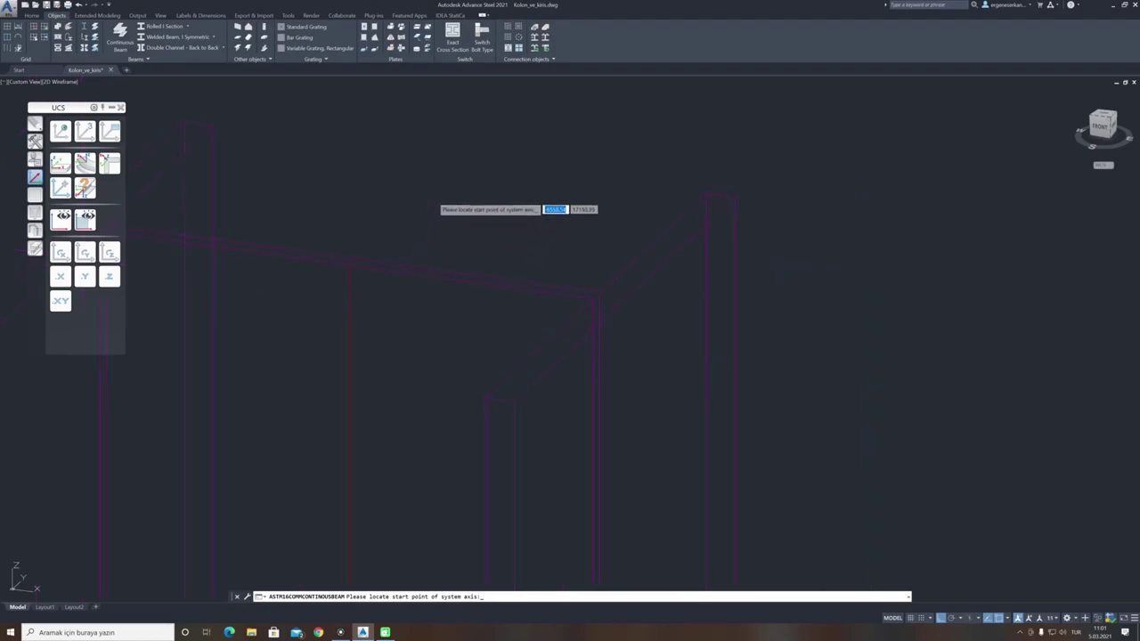
pyautogui.press('Escape')
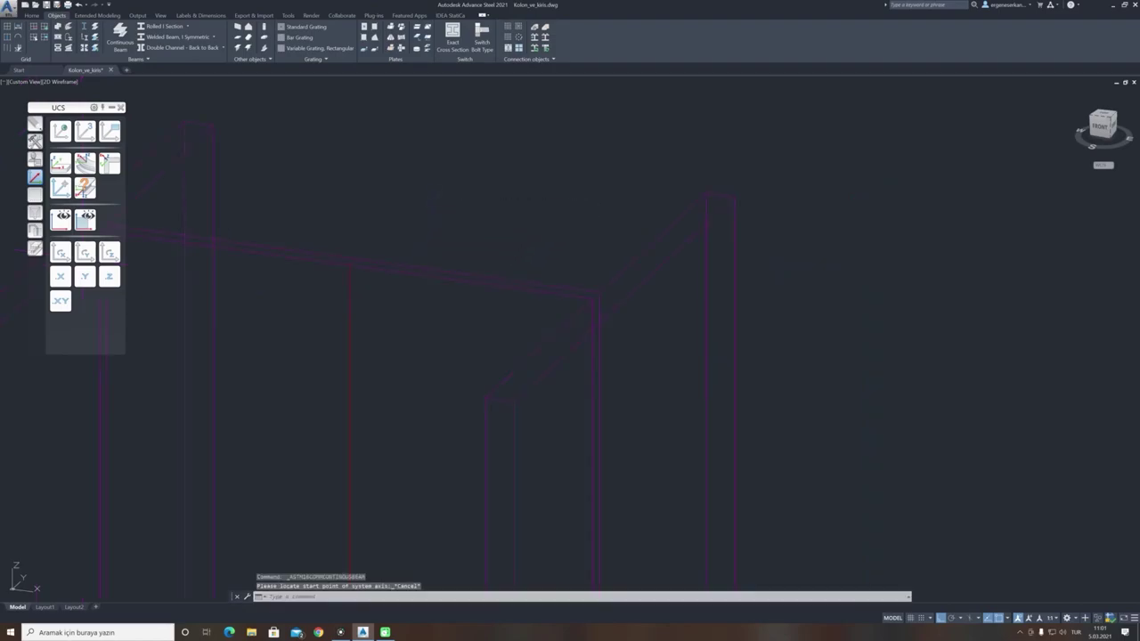
pyautogui.click(1015, 618)
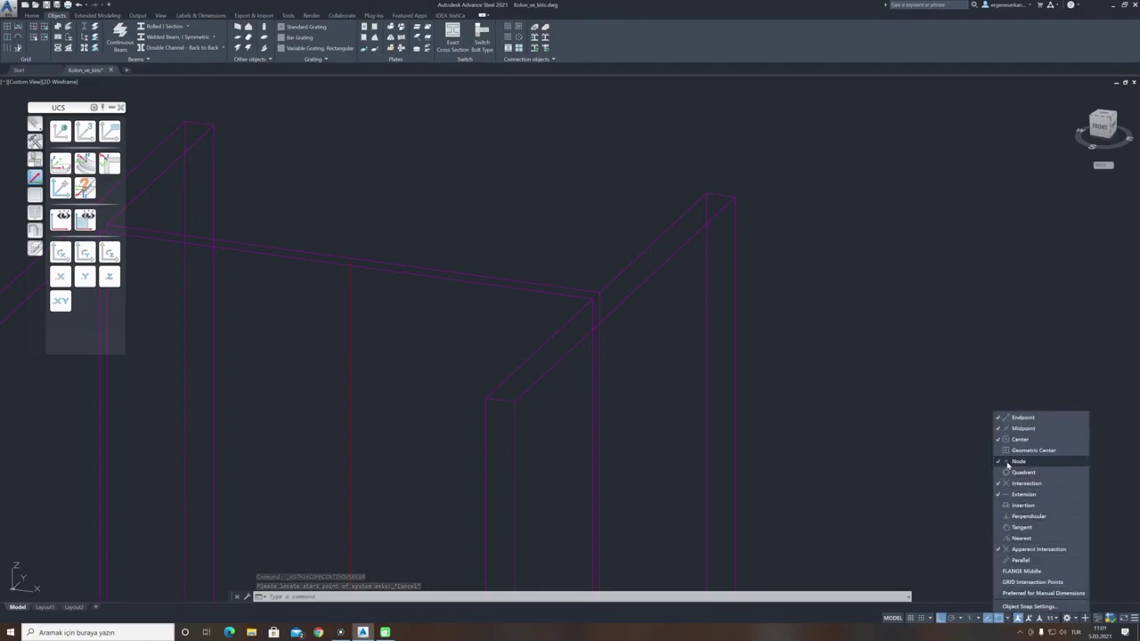
pyautogui.click(865, 337)
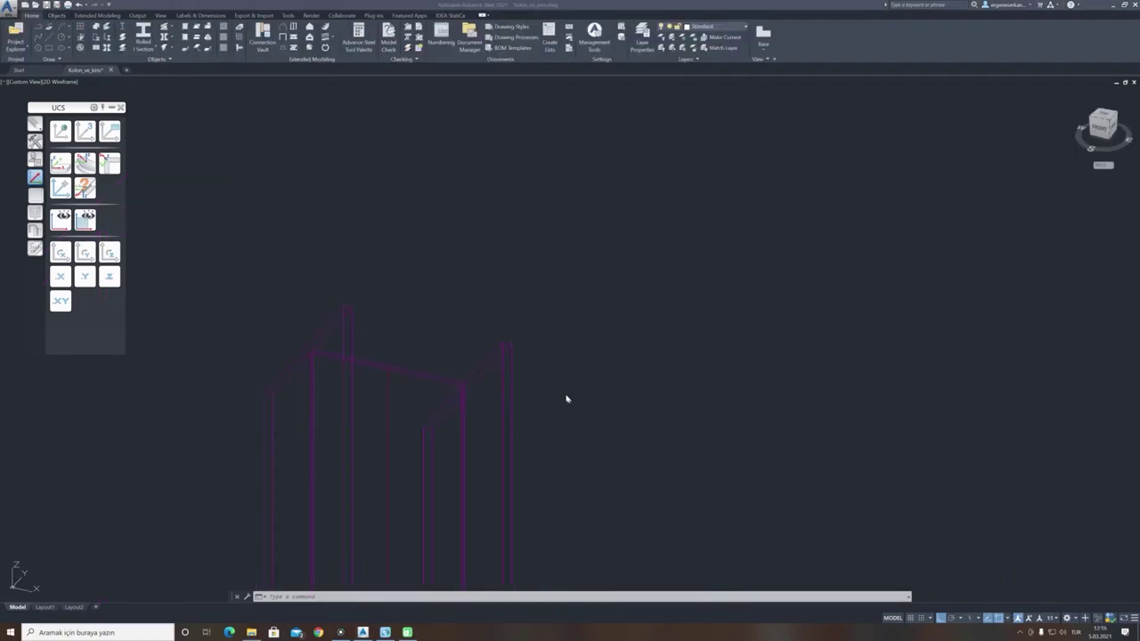
# Draw a line from the top centre of the column at A-1 to the top centre of the column at B-1.
pyautogui.click(44, 38)
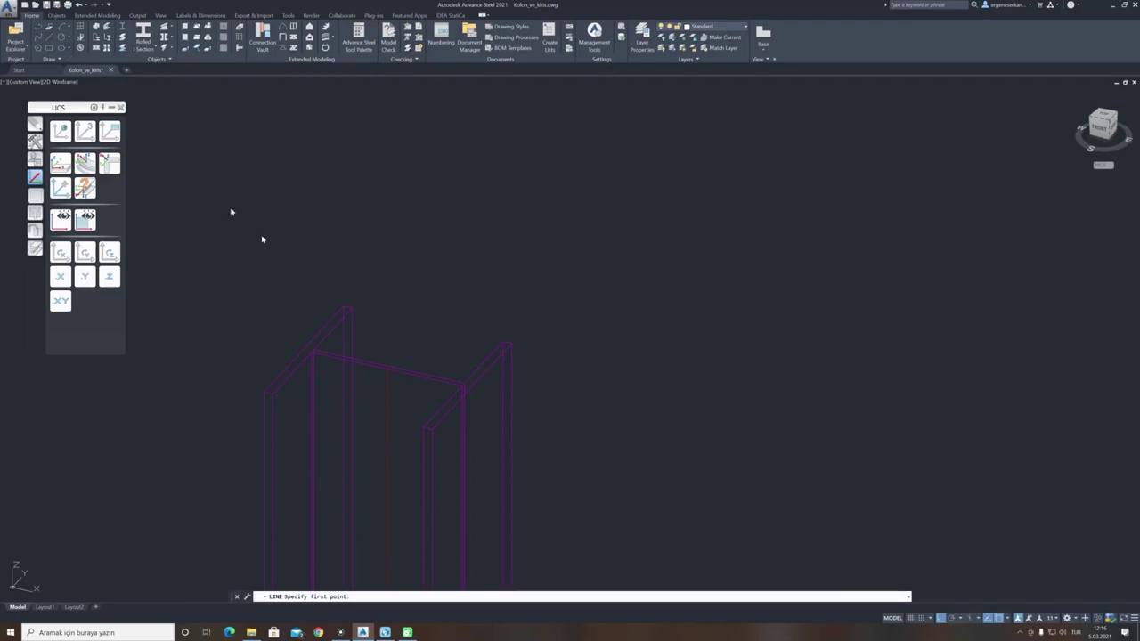
pyautogui.scroll(4, 388, 368)
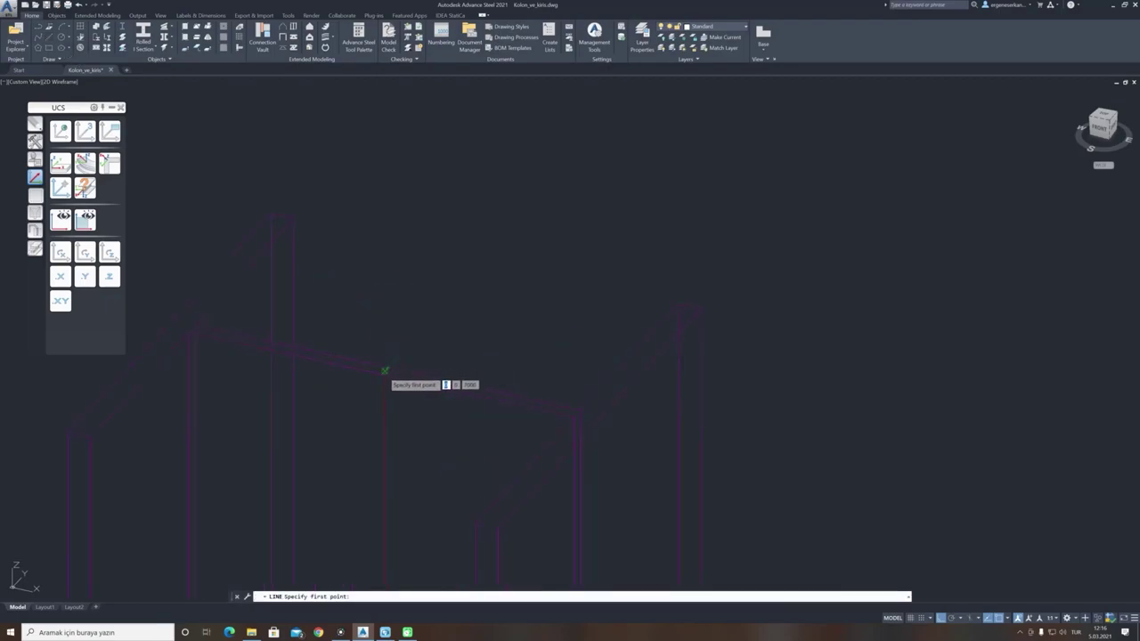
pyautogui.click(388, 367)
pyautogui.scroll(3, 382, 275)
pyautogui.scroll(-5, 439, 287)
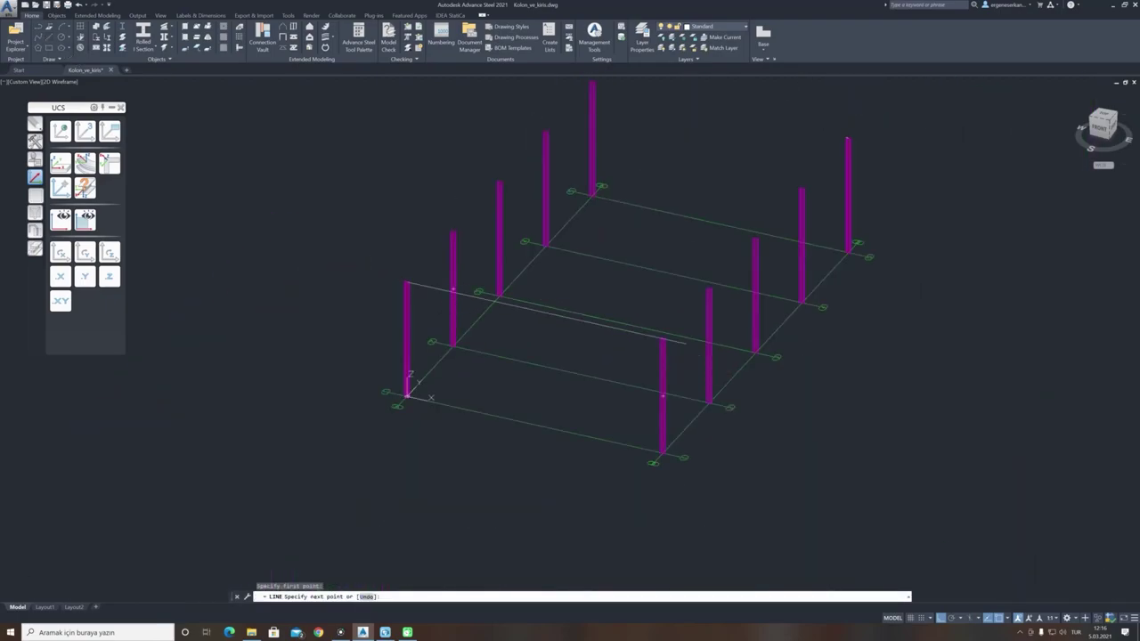
pyautogui.scroll(15, 666, 331)
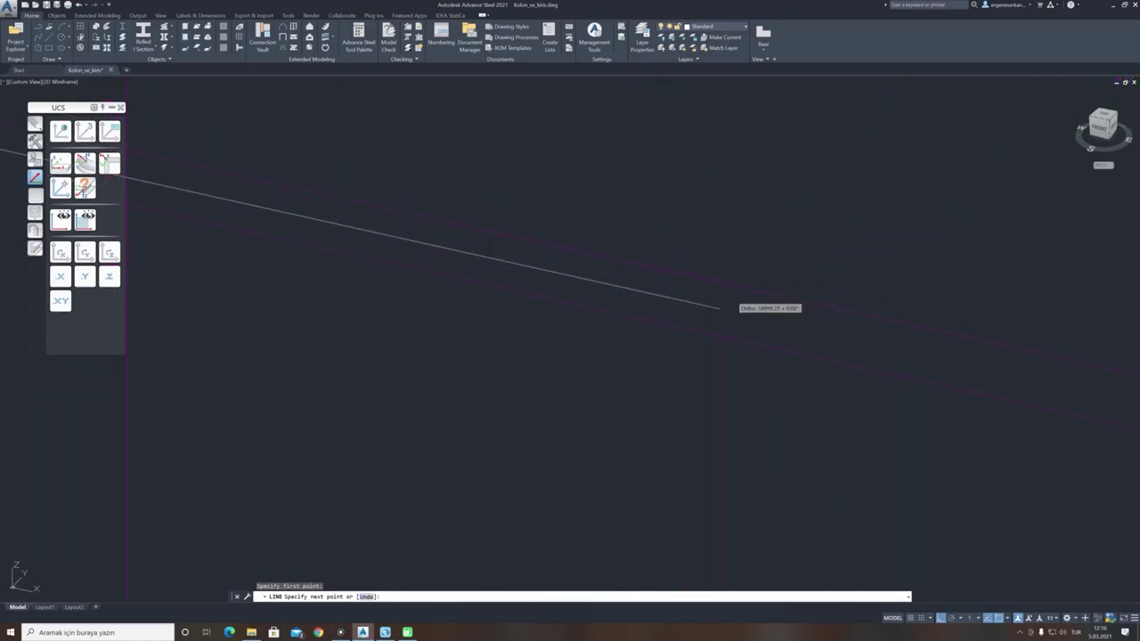
pyautogui.click(721, 310)
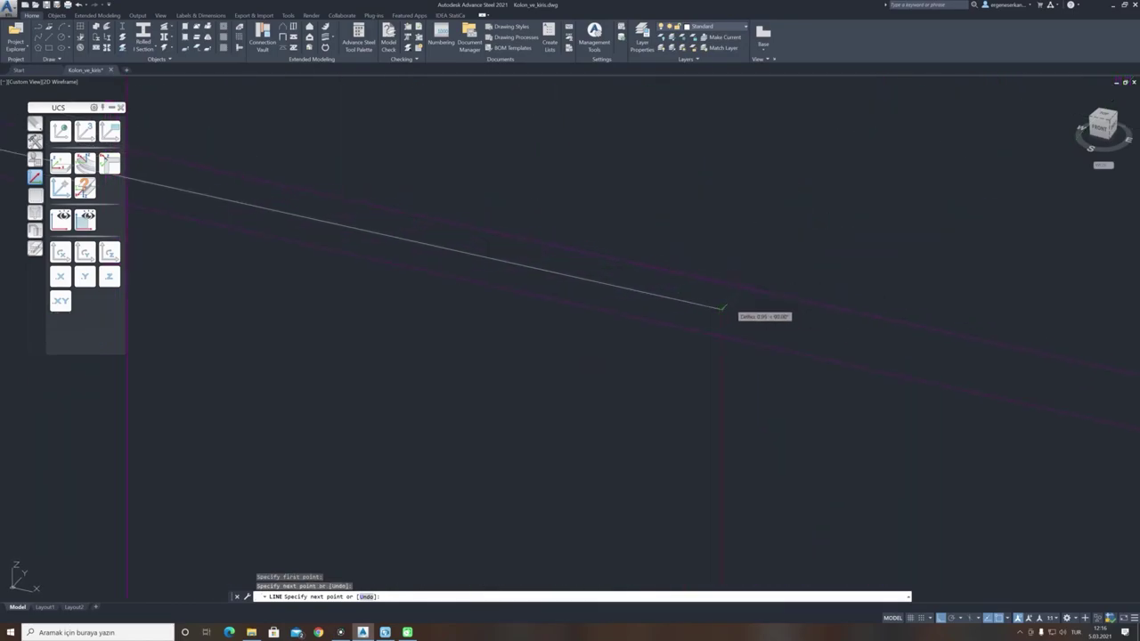
pyautogui.scroll(-6, 751, 300)
pyautogui.press('Escape')
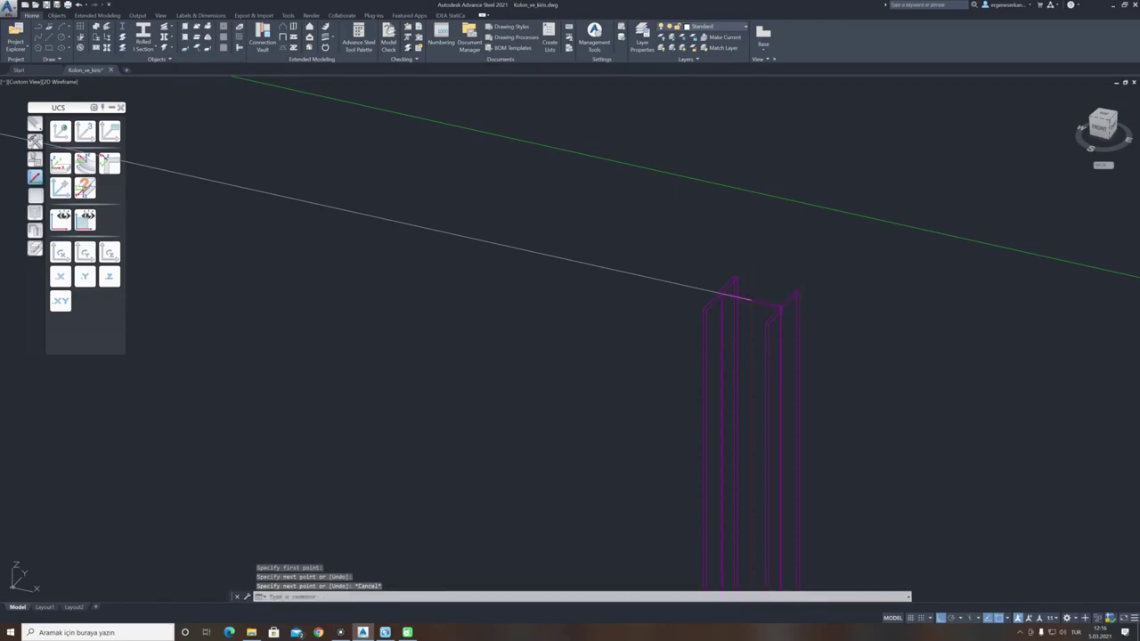
# Draw a 1500 mm vertical line upward from the midpoint of the line joining the axis 1 column tops.
pyautogui.scroll(-6, 751, 297)
pyautogui.keyDown('shift'); pyautogui.moveTo(455, 339); pyautogui.dragTo(485, 366, button='middle'); pyautogui.keyUp('shift')
pyautogui.click(39, 28)
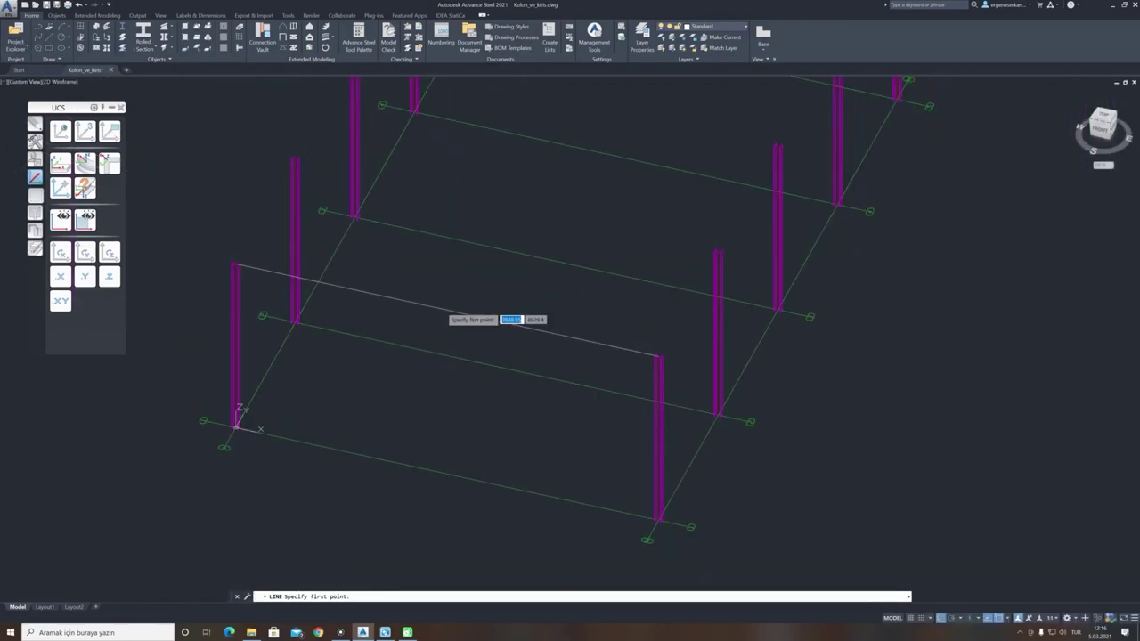
pyautogui.click(447, 309)
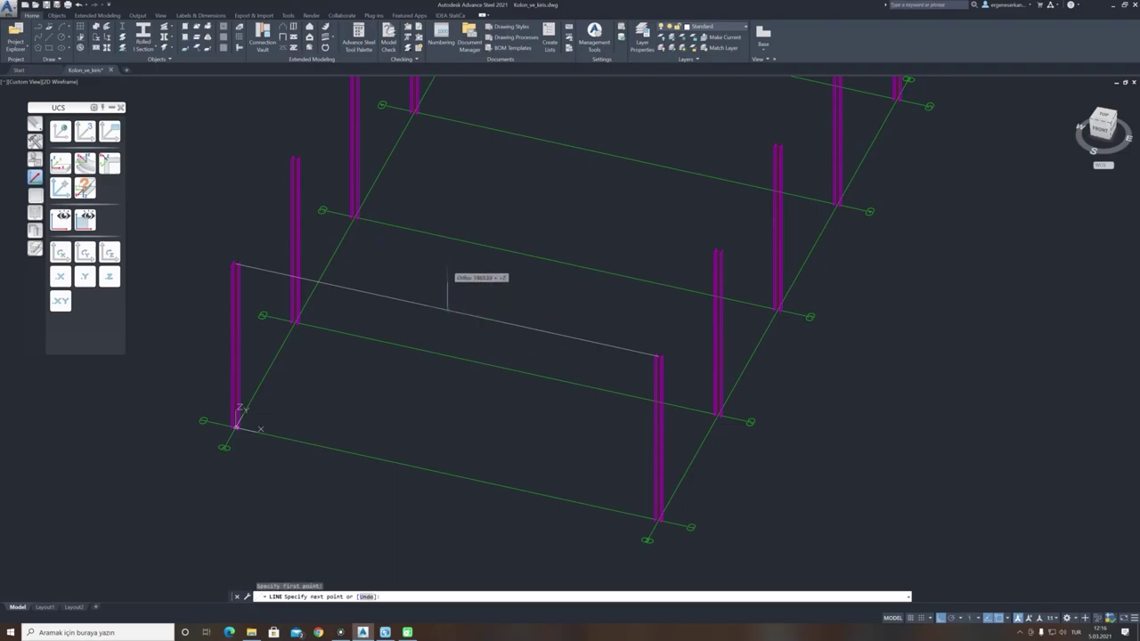
pyautogui.write('1500')
pyautogui.press('Return')
pyautogui.press('Escape')
pyautogui.moveTo(433, 274); pyautogui.dragTo(447, 295, button='middle')
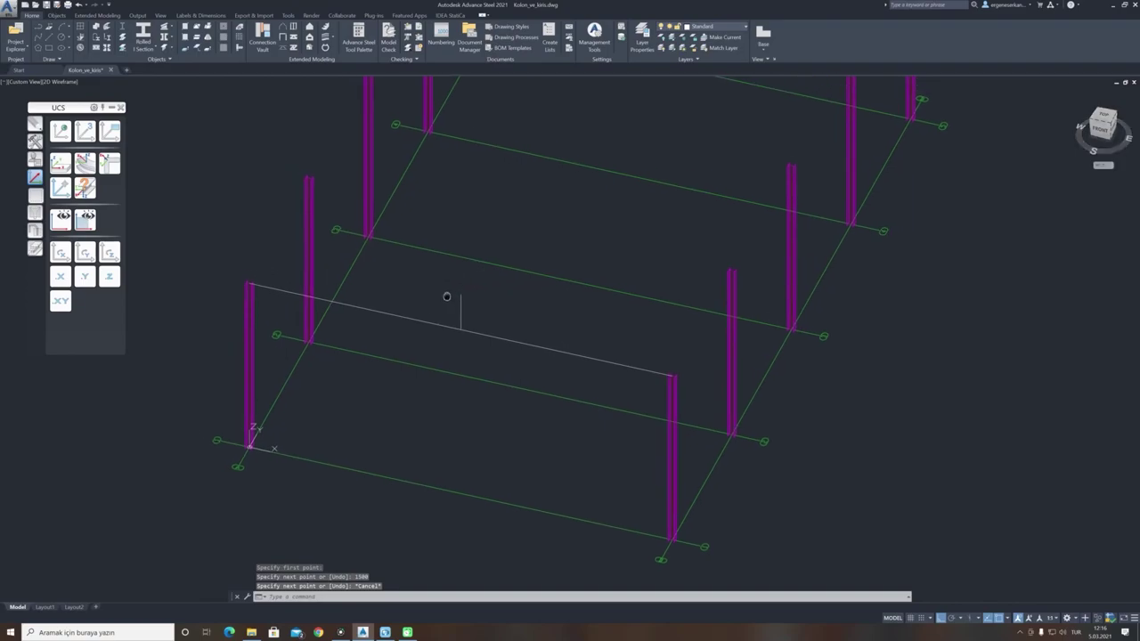
# Create a continuous beam from the top of the A-1 column to the upper end of the vertical line.
pyautogui.click(58, 15)
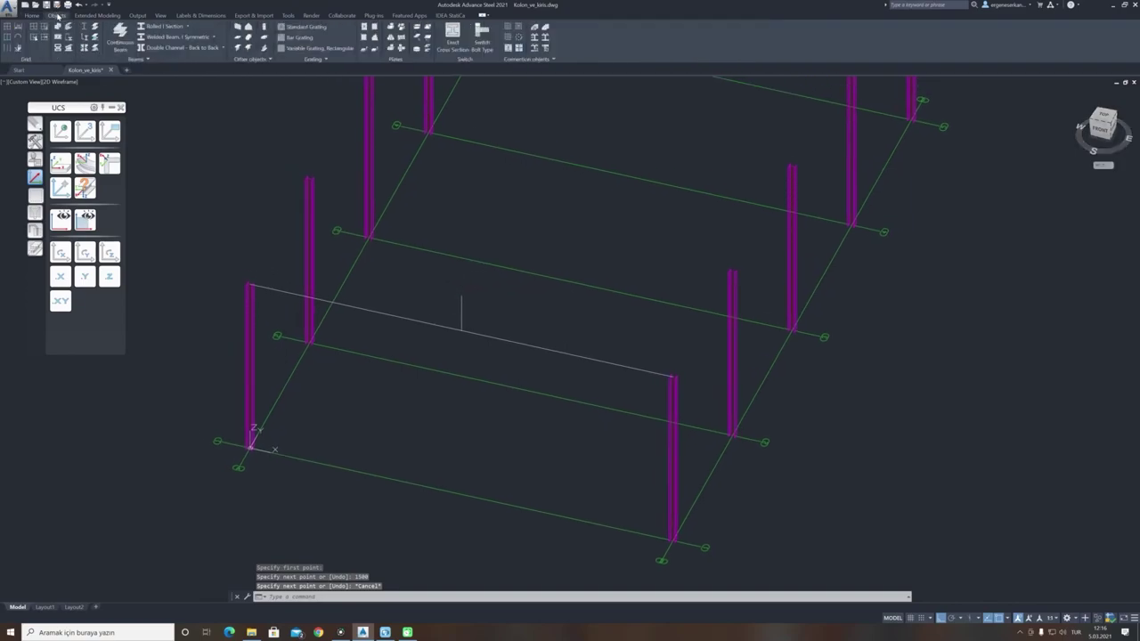
pyautogui.click(118, 39)
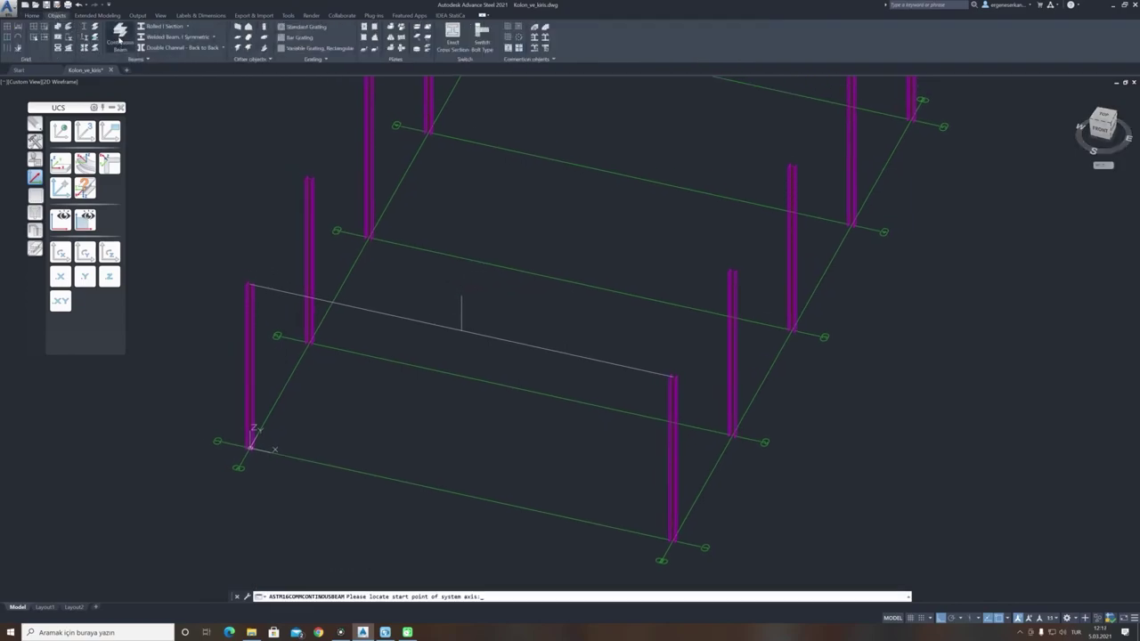
pyautogui.scroll(5, 276, 295)
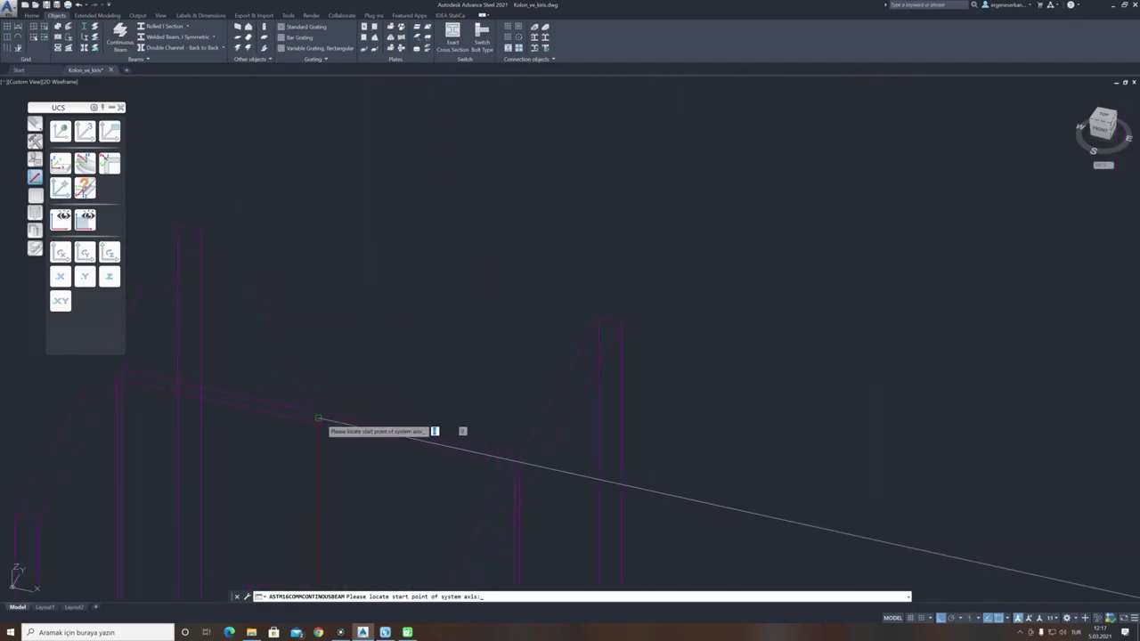
pyautogui.click(315, 415)
pyautogui.scroll(2, 312, 401)
pyautogui.scroll(-4, 305, 374)
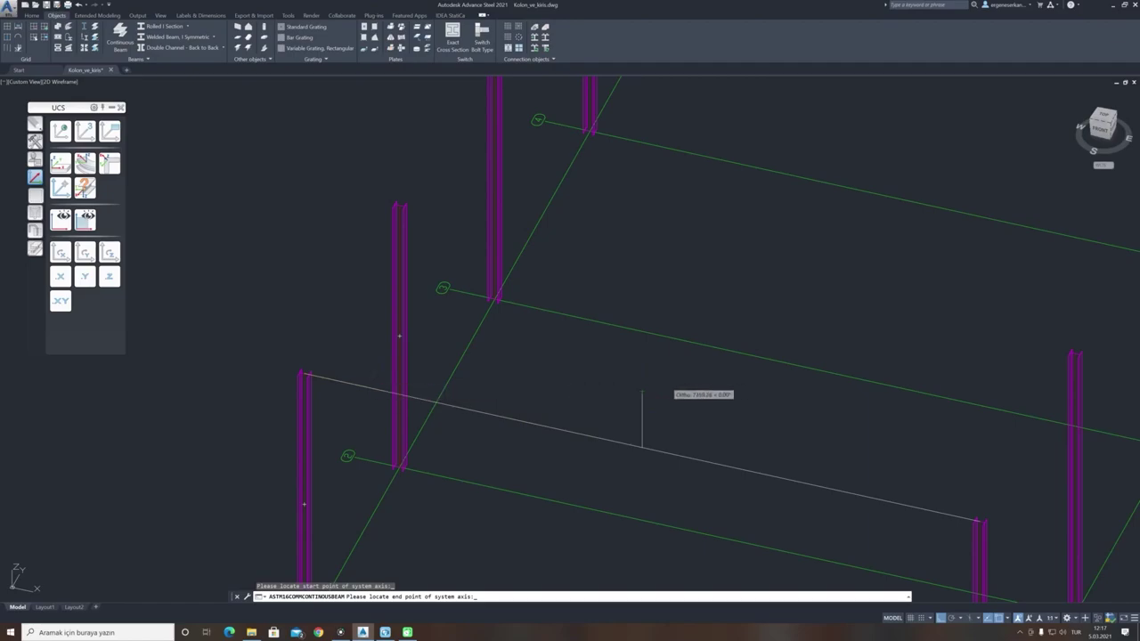
pyautogui.click(641, 391)
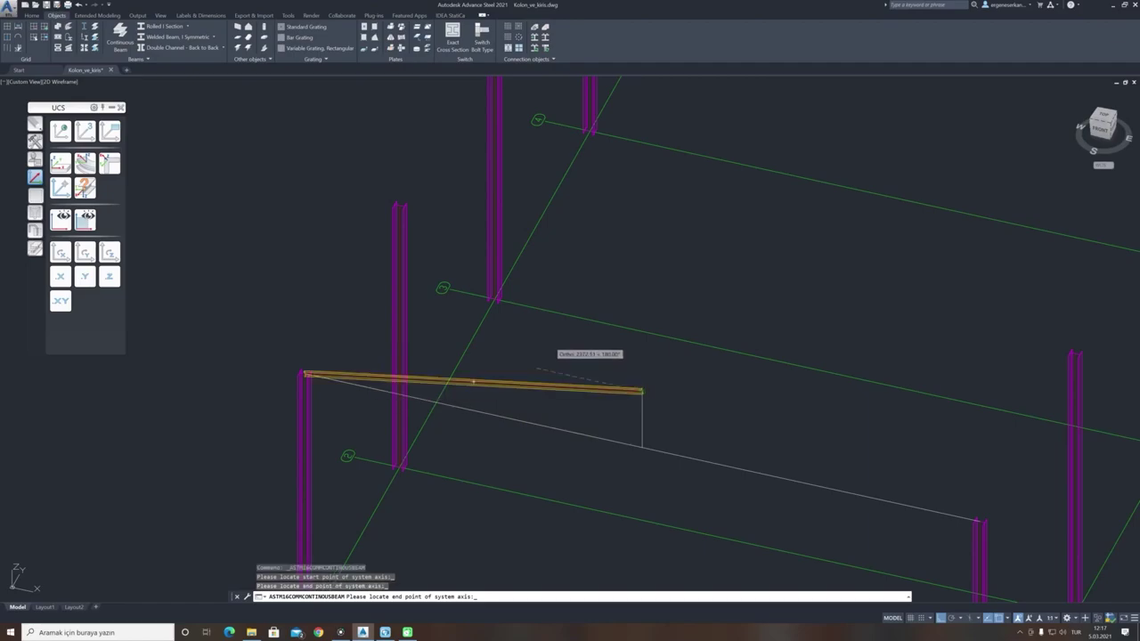
pyautogui.press('Return')
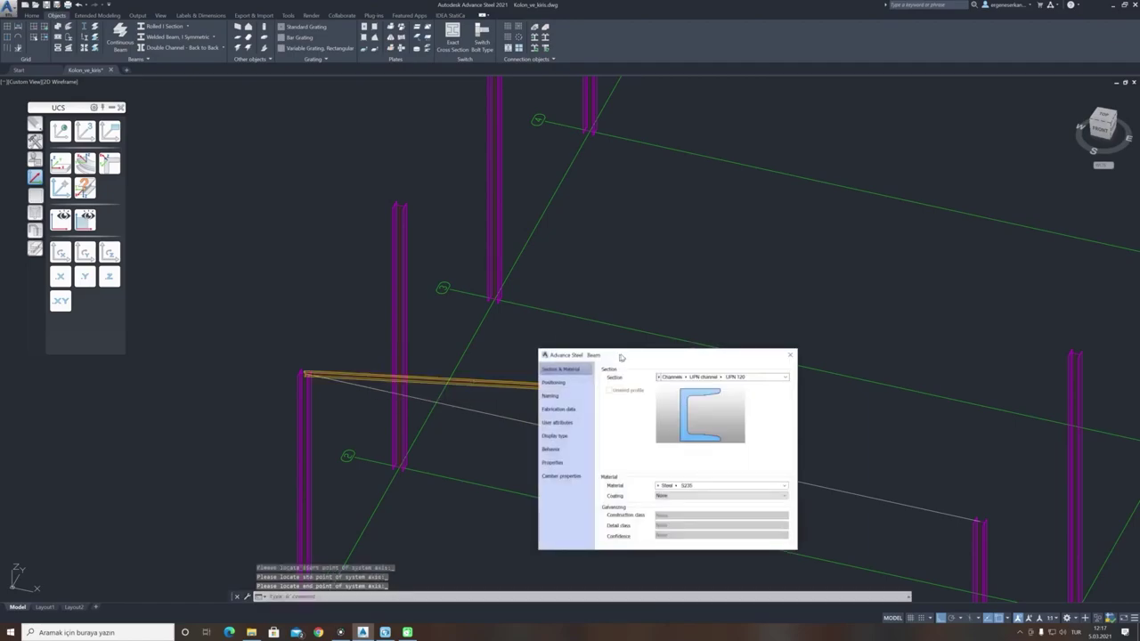
# Set the beam's section to I Sections, IPE DIN 1025-5, IPE270.
pyautogui.moveTo(620, 357); pyautogui.dragTo(720, 296)
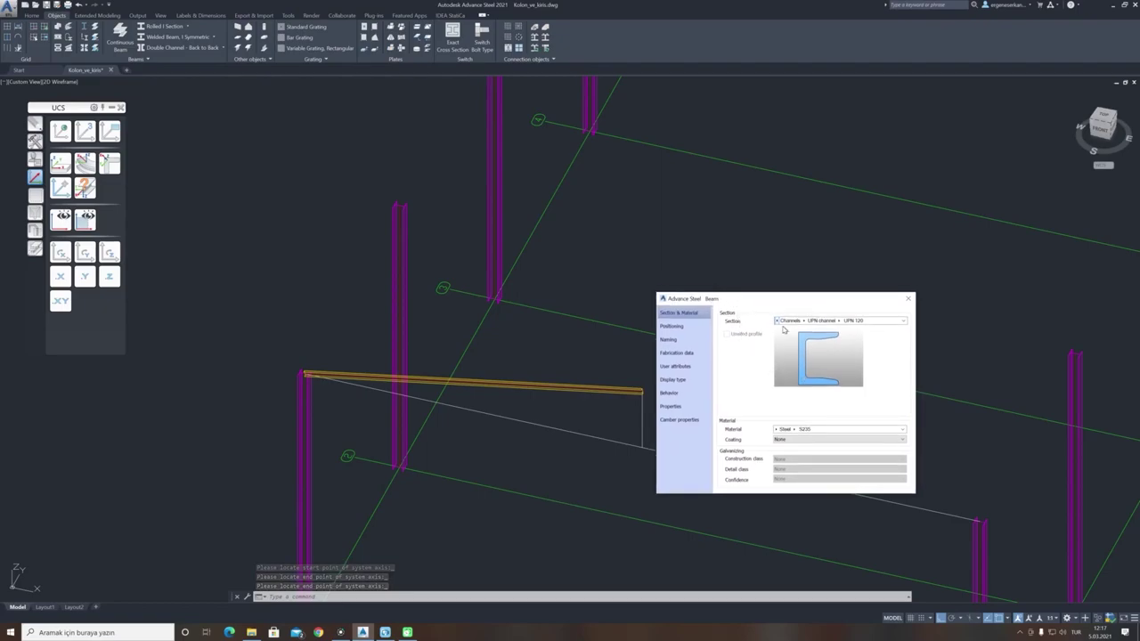
pyautogui.click(776, 321)
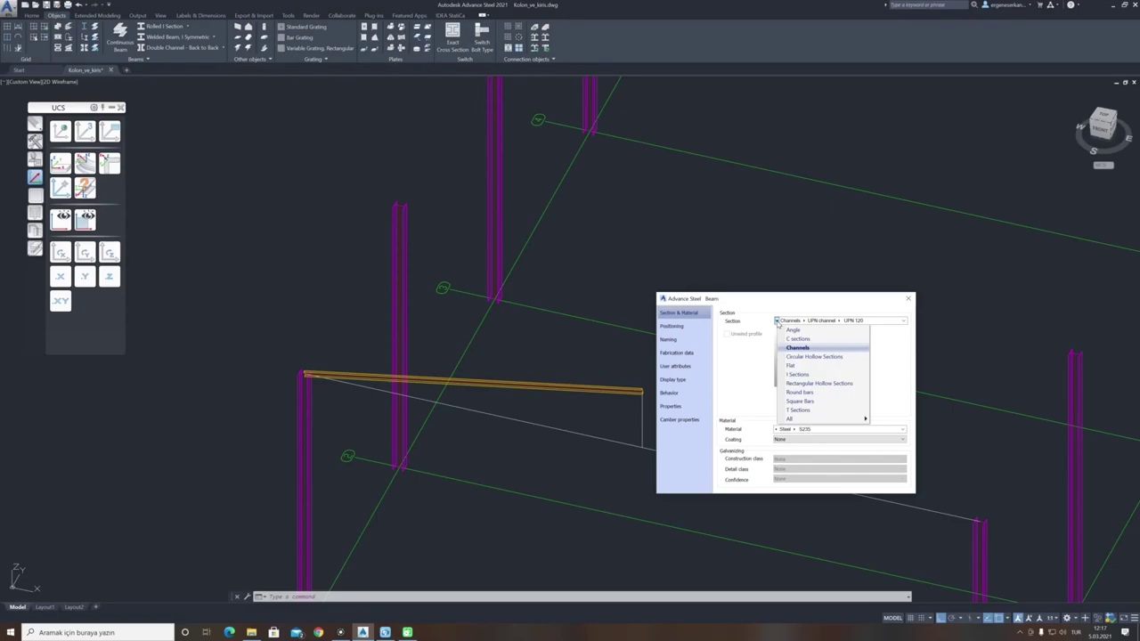
pyautogui.click(798, 374)
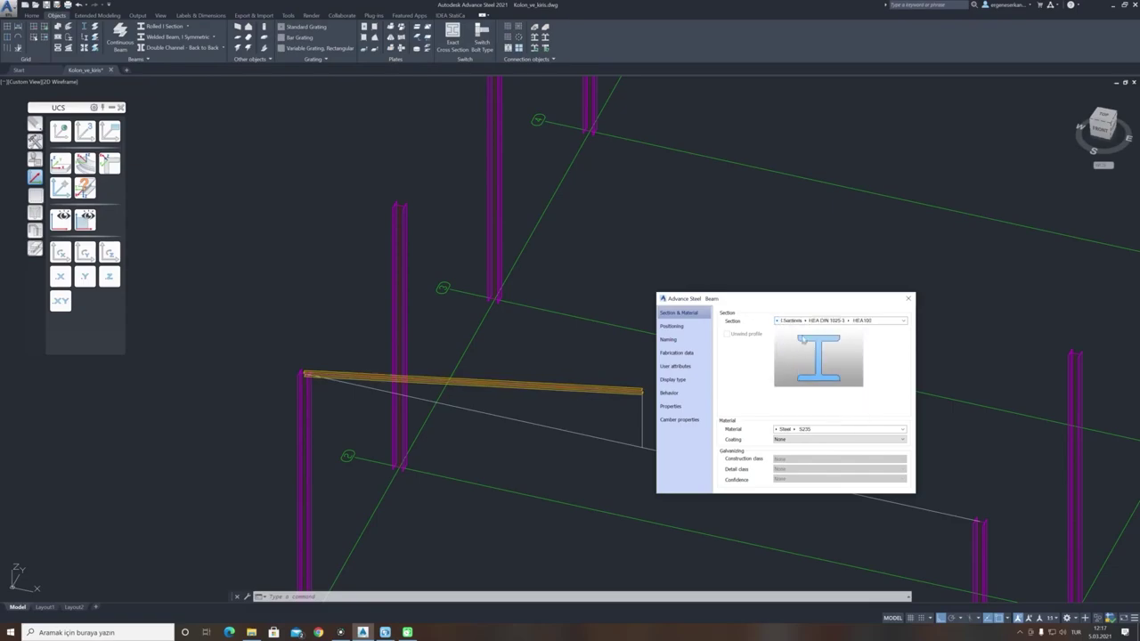
pyautogui.click(806, 321)
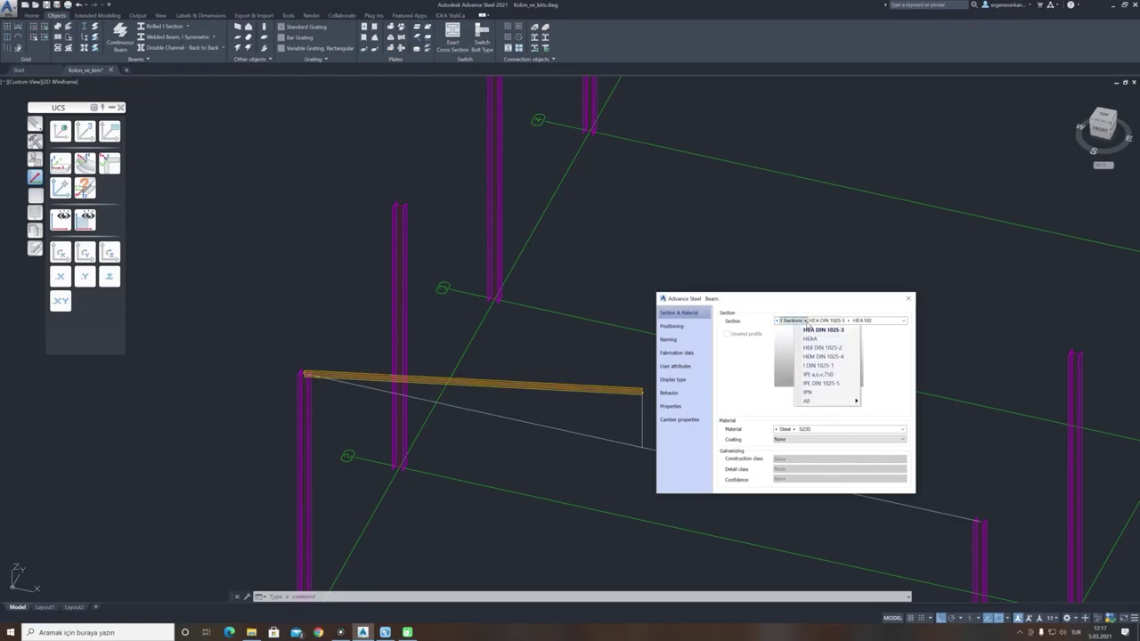
pyautogui.click(835, 383)
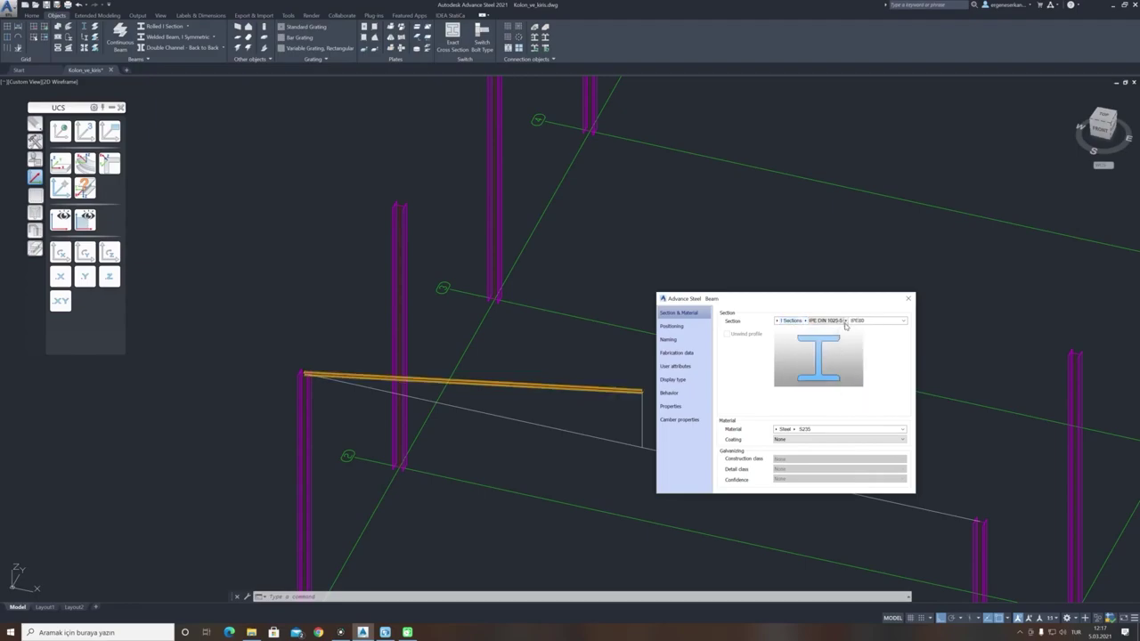
pyautogui.click(846, 321)
pyautogui.click(841, 412)
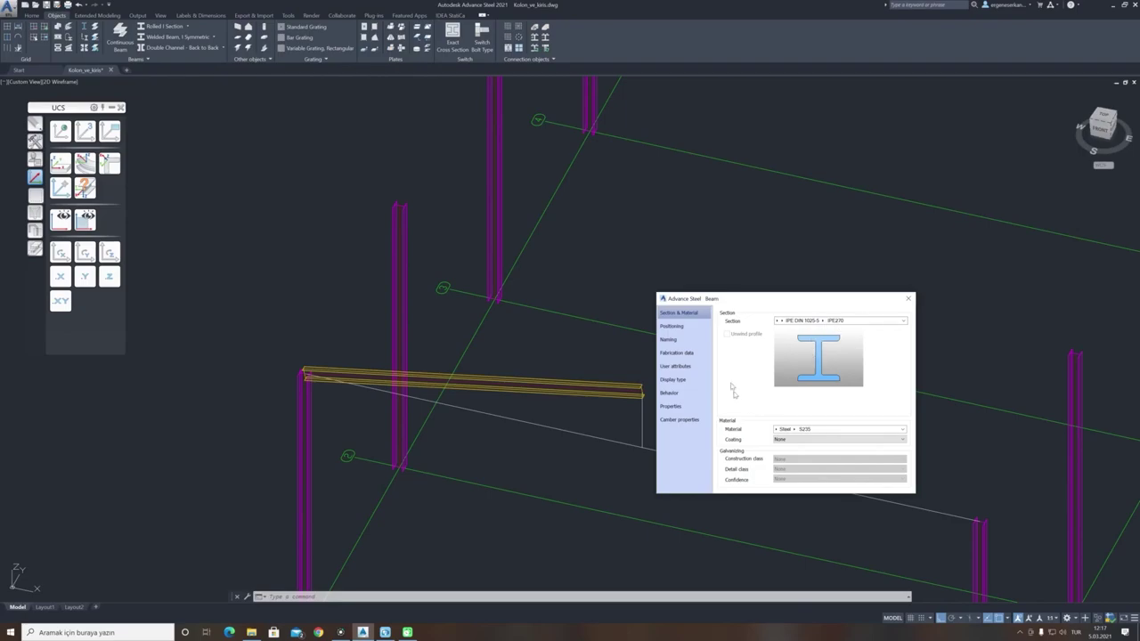
# Set the beam's material to an S275 steel grade and its offset reference point to the top centre of the section.
pyautogui.click(795, 431)
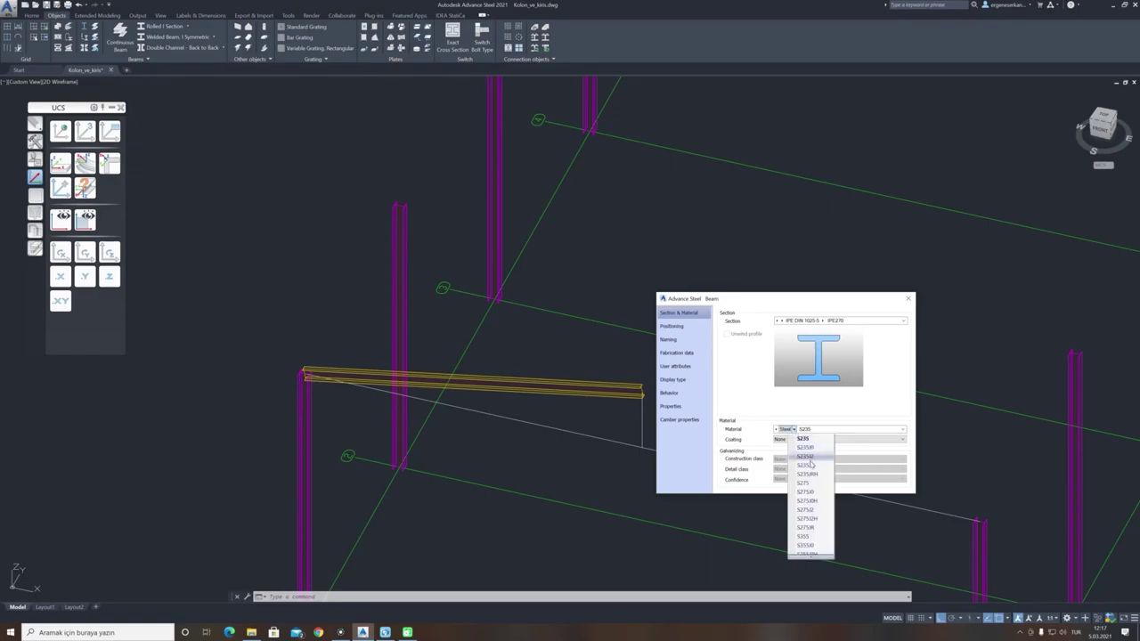
pyautogui.click(812, 488)
pyautogui.click(678, 327)
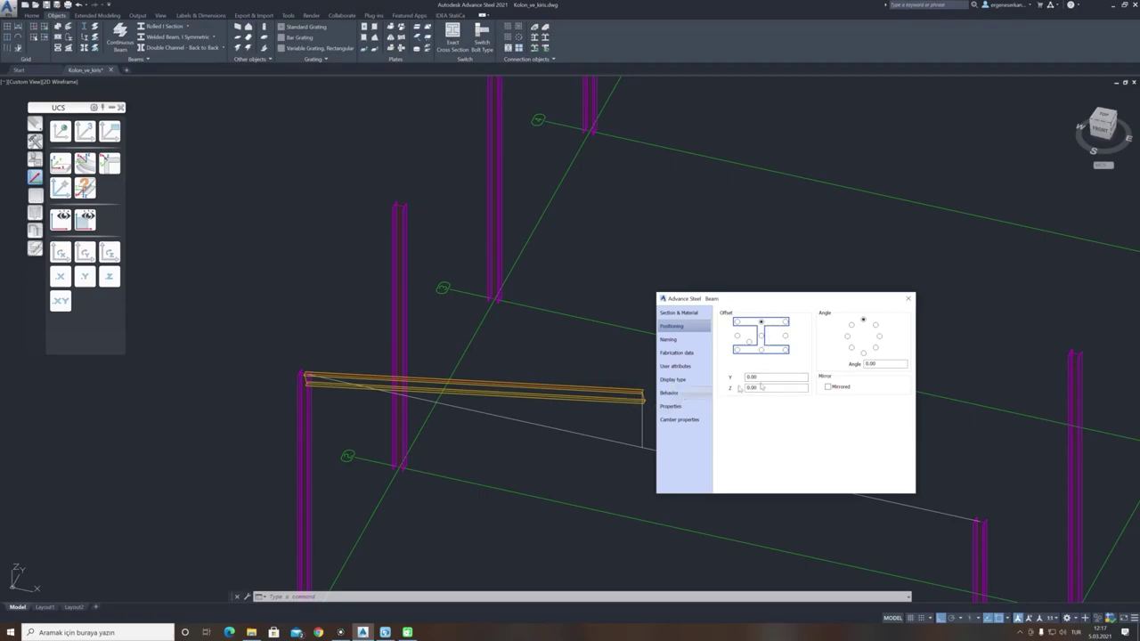
# Name the beam with single part mark 1 and prefix P, and define it as main part with assembly mark 1 and prefix RF.
pyautogui.click(669, 341)
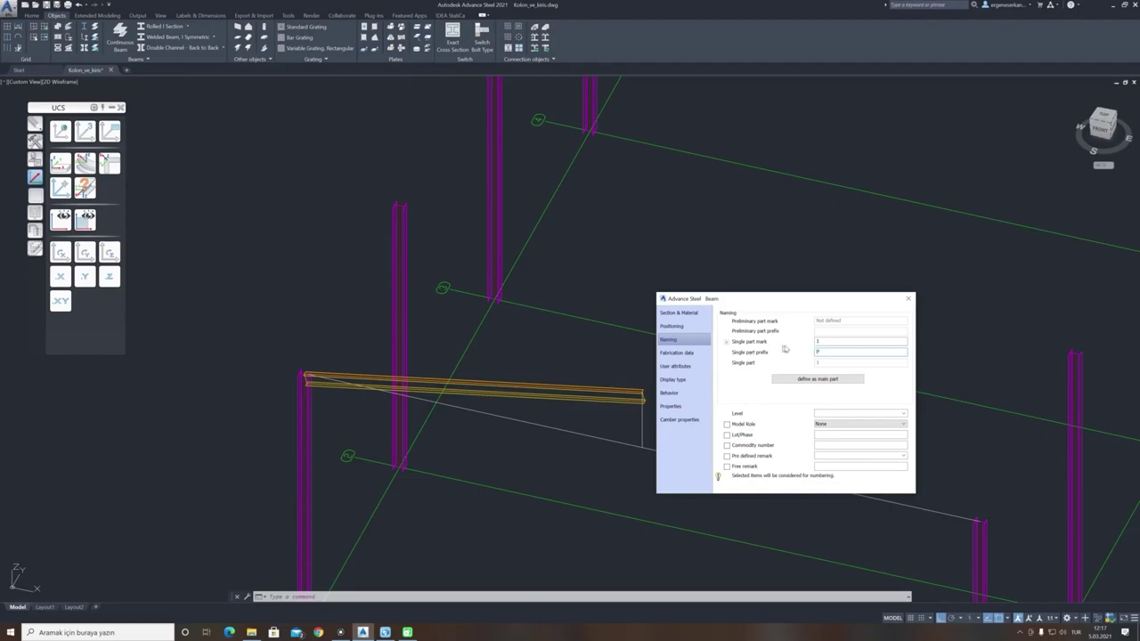
pyautogui.click(817, 379)
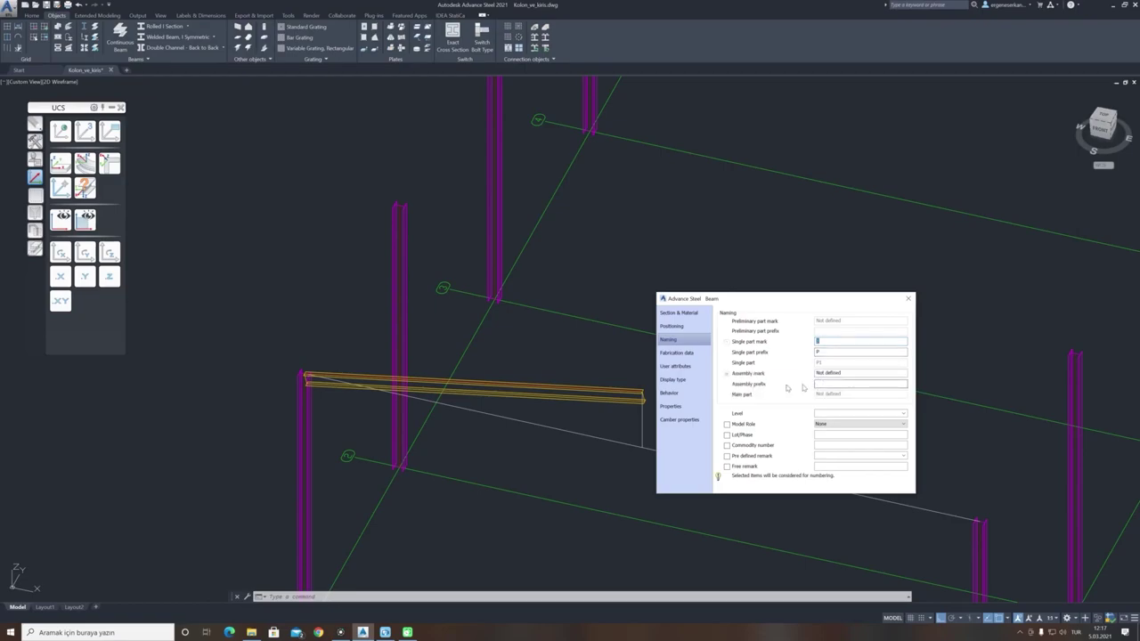
pyautogui.click(752, 375)
pyautogui.write('EE')
# Set the beam's model role to Rafter and close its properties.
pyautogui.click(868, 425)
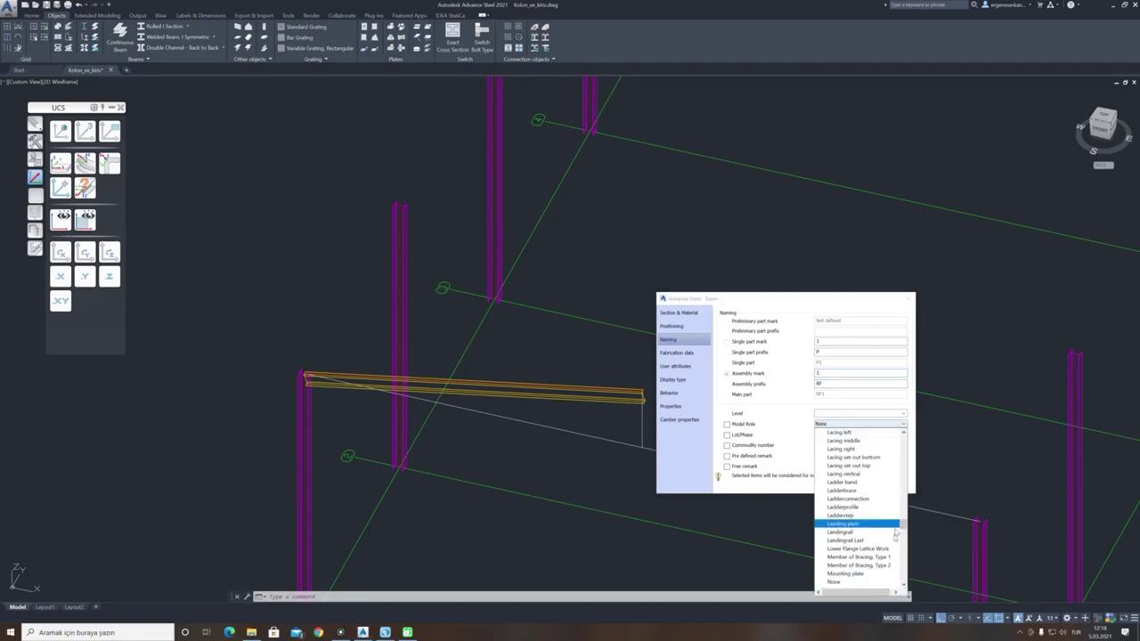
pyautogui.scroll(-5, 866, 508)
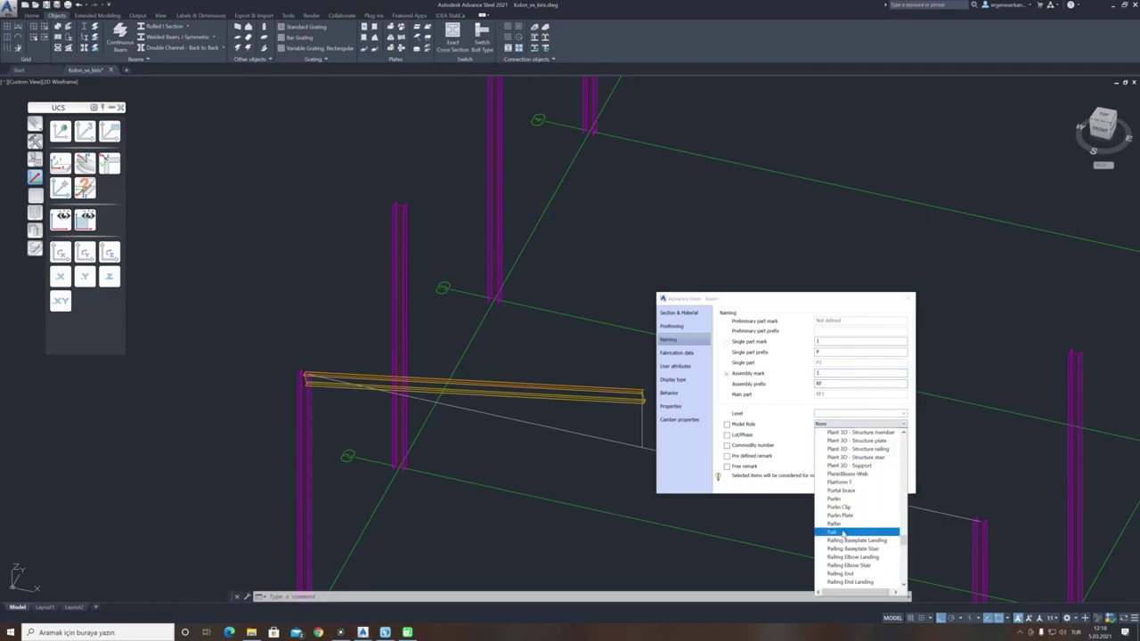
pyautogui.click(839, 529)
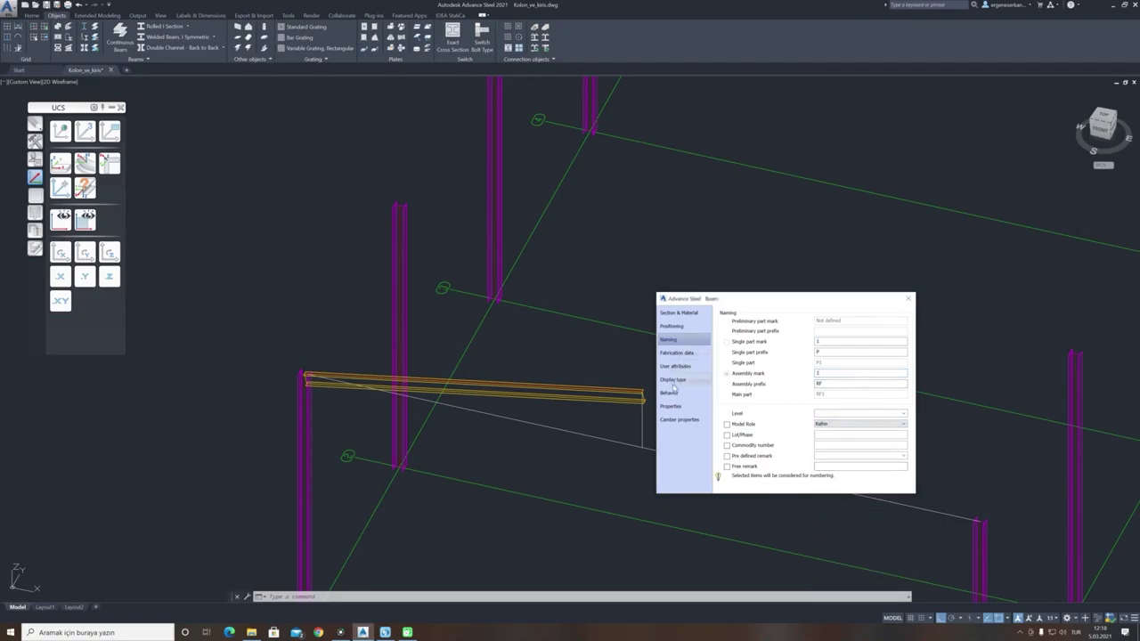
pyautogui.click(673, 383)
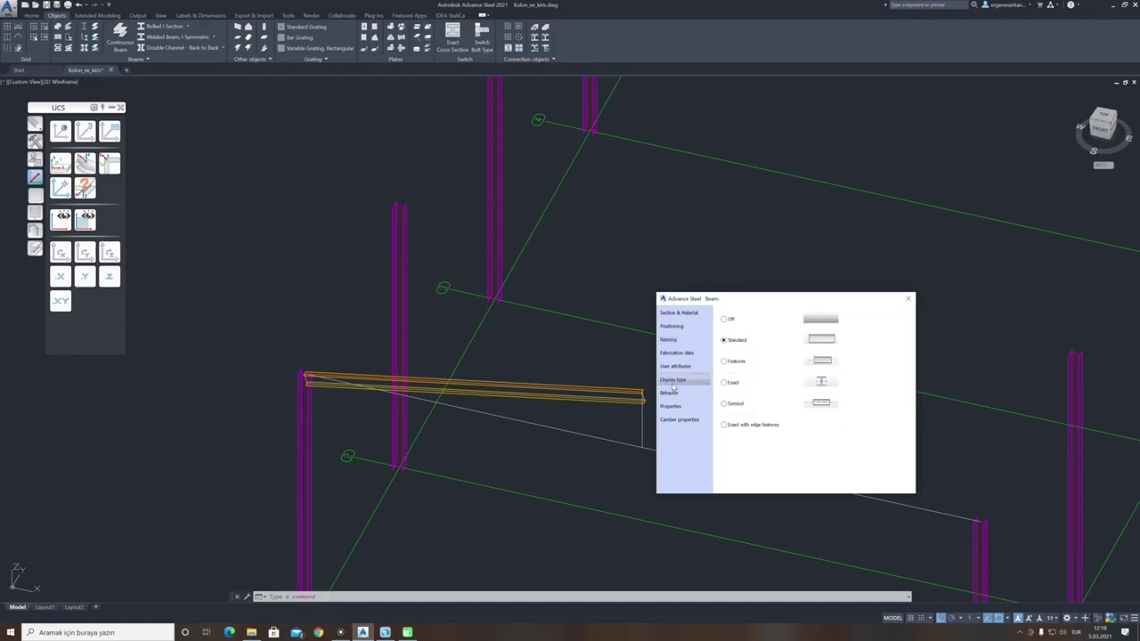
pyautogui.click(907, 300)
# Examine how the rafter's ends meet the column top and the ridge point.
pyautogui.moveTo(436, 476); pyautogui.dragTo(486, 416, button='middle')
pyautogui.click(643, 356)
pyautogui.scroll(8, 290, 346)
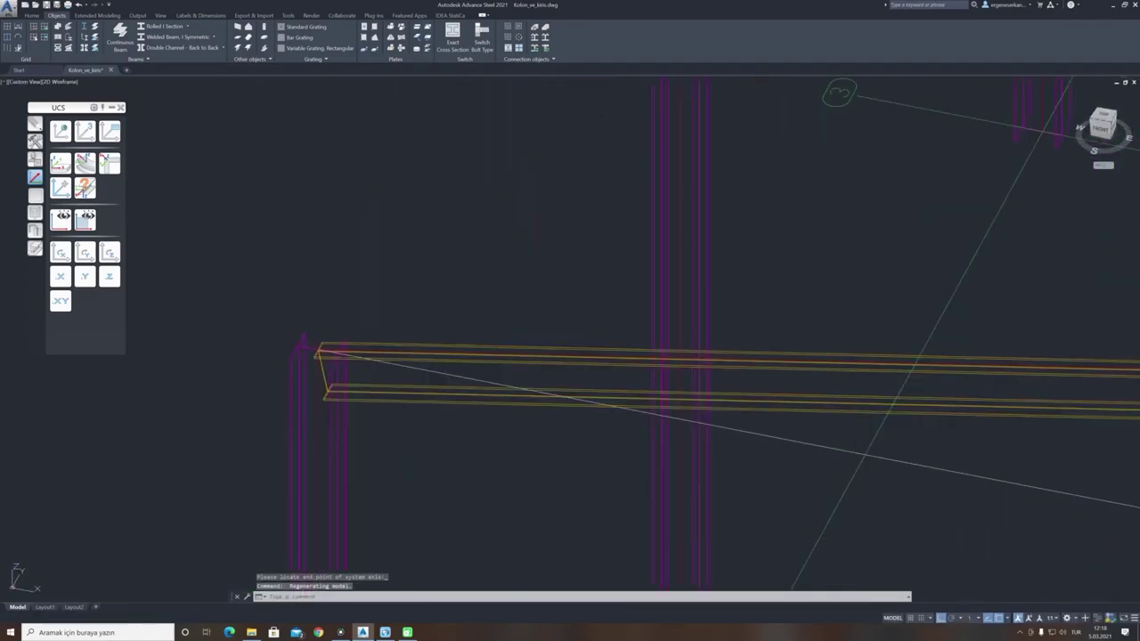
pyautogui.scroll(-8, 369, 361)
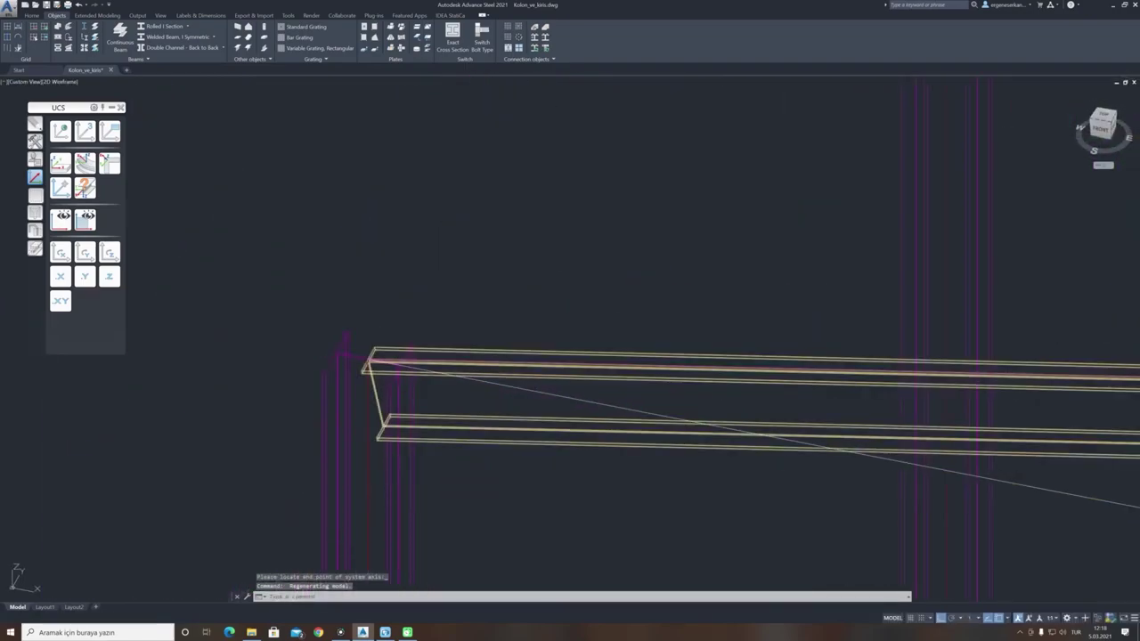
pyautogui.scroll(3, 881, 393)
pyautogui.scroll(3, 1058, 300)
pyautogui.scroll(-8, 912, 334)
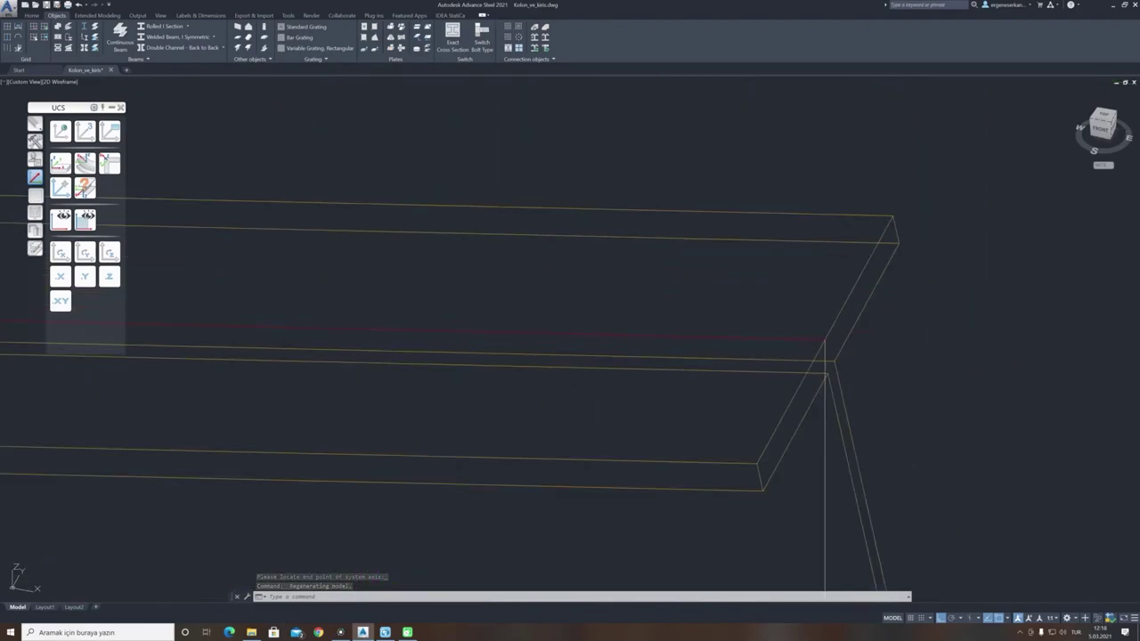
pyautogui.moveTo(748, 335); pyautogui.dragTo(691, 365, button='middle')
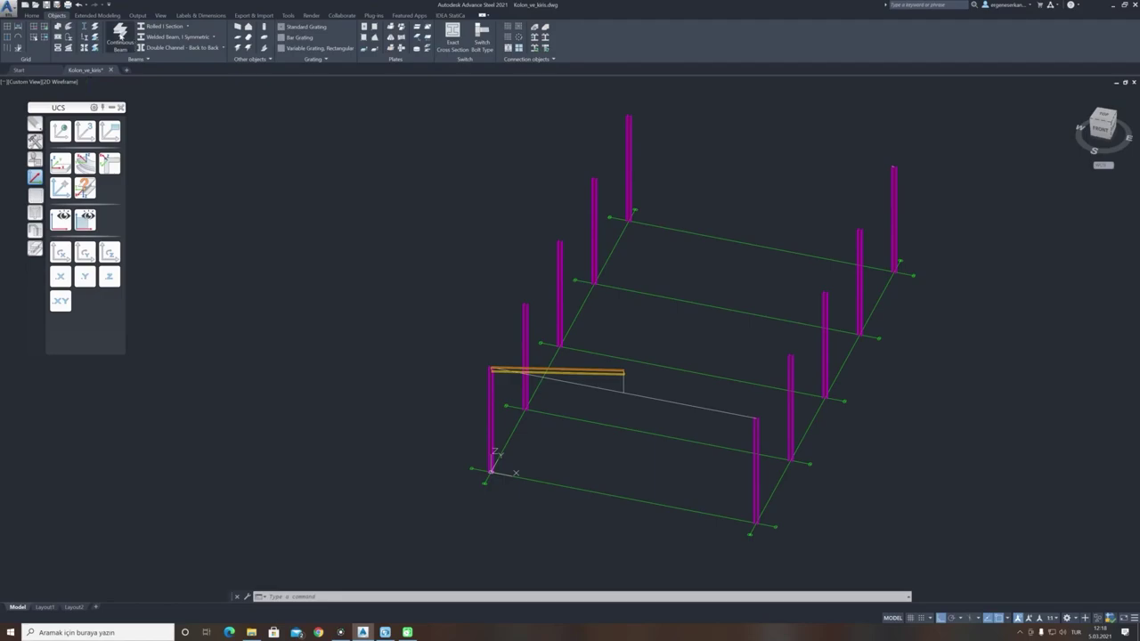
# Create a continuous beam from the top of the B-1 column to the upper end of the vertical ridge line.
pyautogui.click(120, 36)
pyautogui.scroll(6, 793, 411)
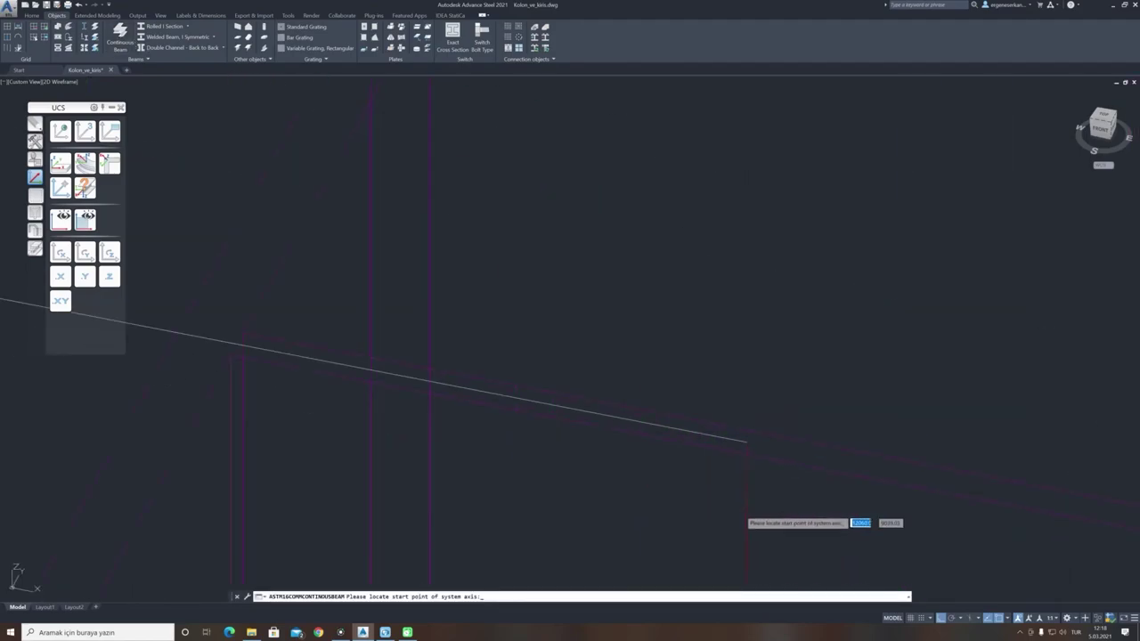
pyautogui.click(752, 443)
pyautogui.scroll(-6, 784, 450)
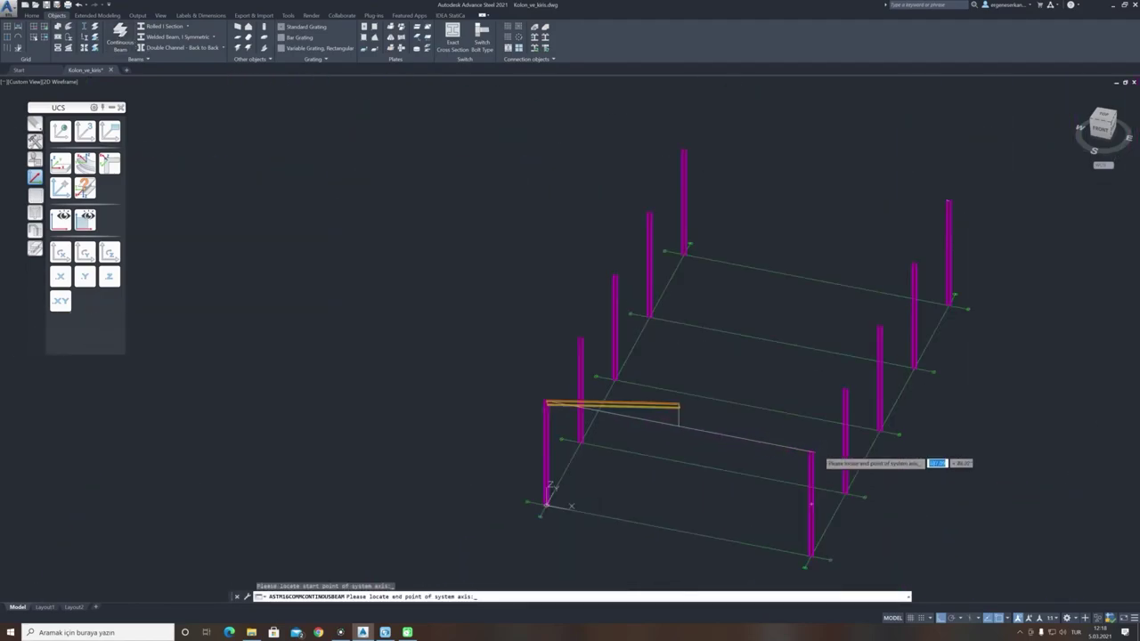
pyautogui.scroll(8, 713, 423)
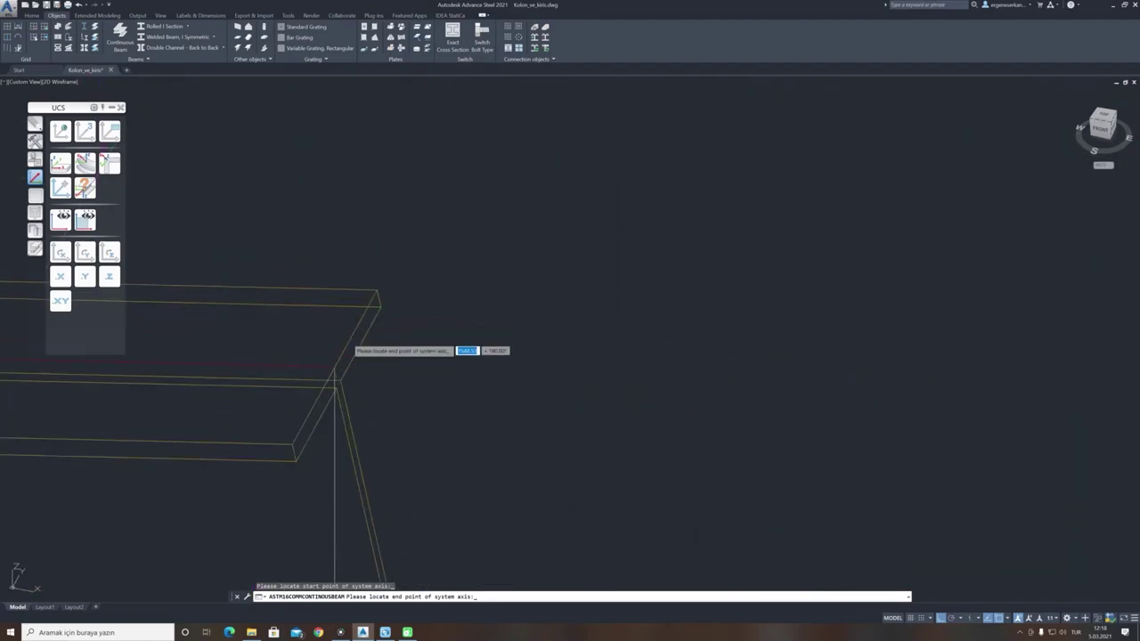
pyautogui.click(337, 381)
pyautogui.press('Escape')
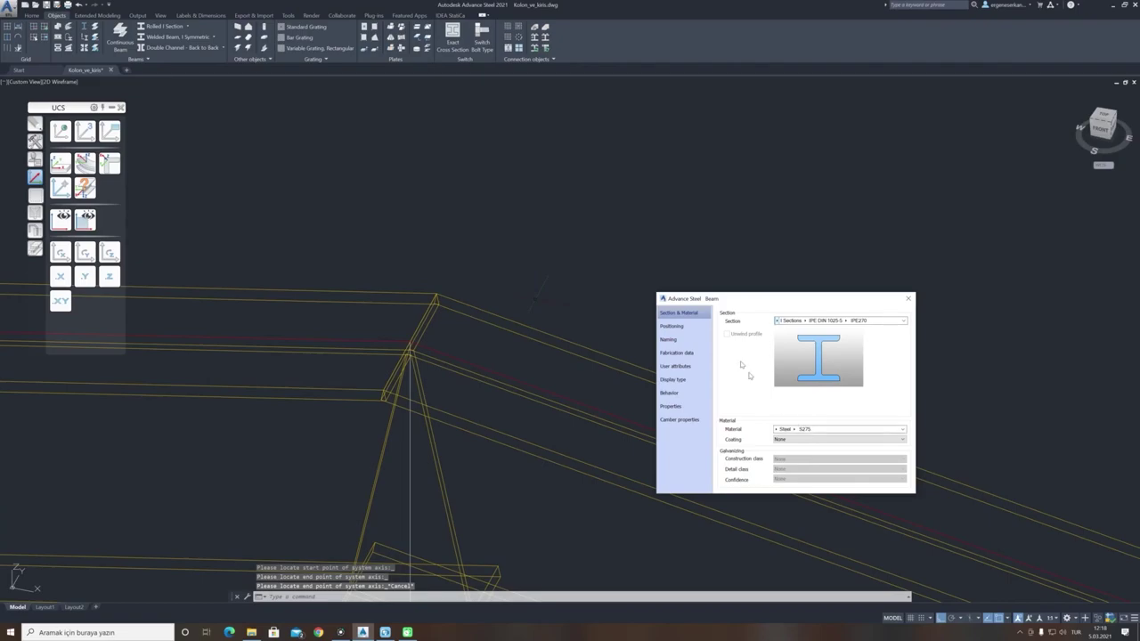
# Name the second rafter with single part mark 1 and prefix P, and define it as main part with assembly mark 1 and prefix RF.
pyautogui.click(669, 339)
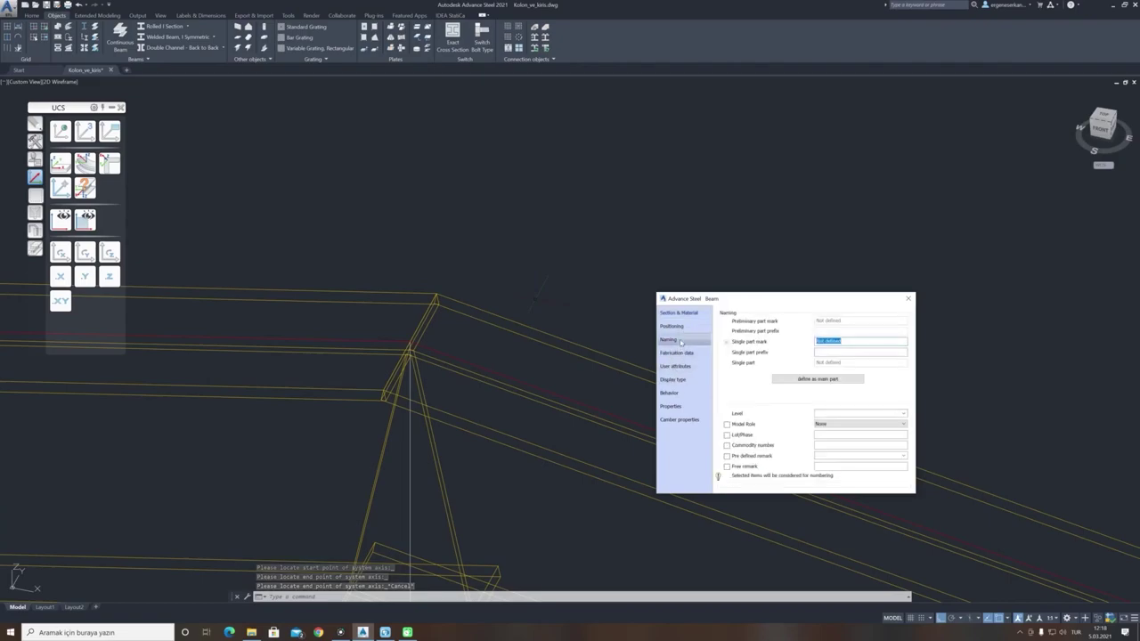
pyautogui.write('B')
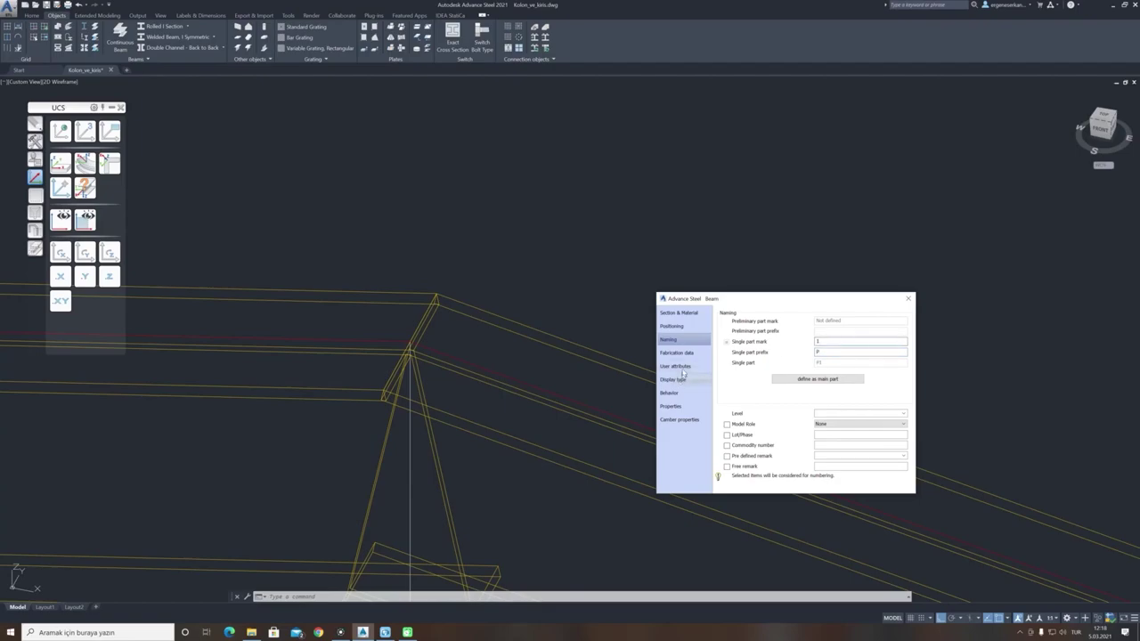
pyautogui.click(823, 379)
pyautogui.click(823, 374)
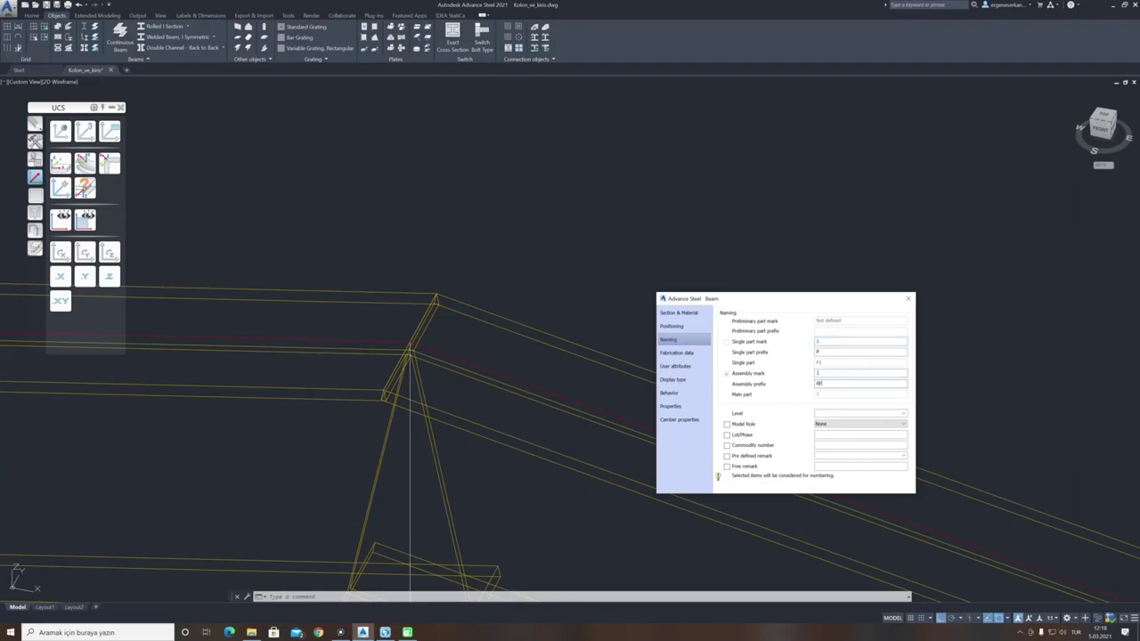
# Set the second rafter's model role to Rafter and close its properties.
pyautogui.click(860, 424)
pyautogui.scroll(-8, 886, 533)
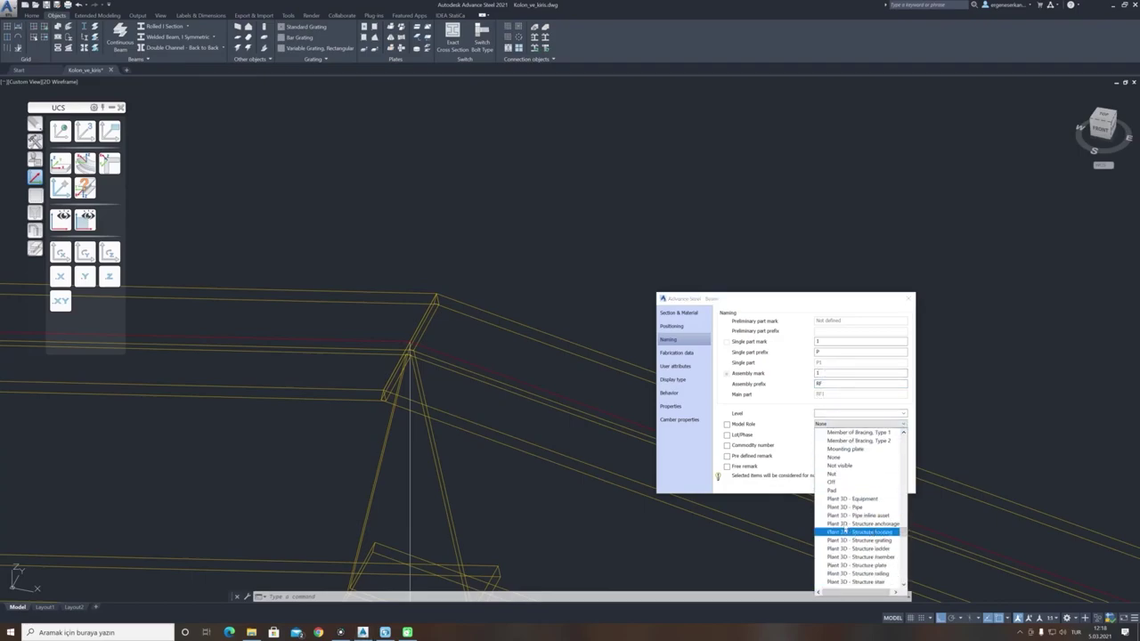
pyautogui.click(837, 524)
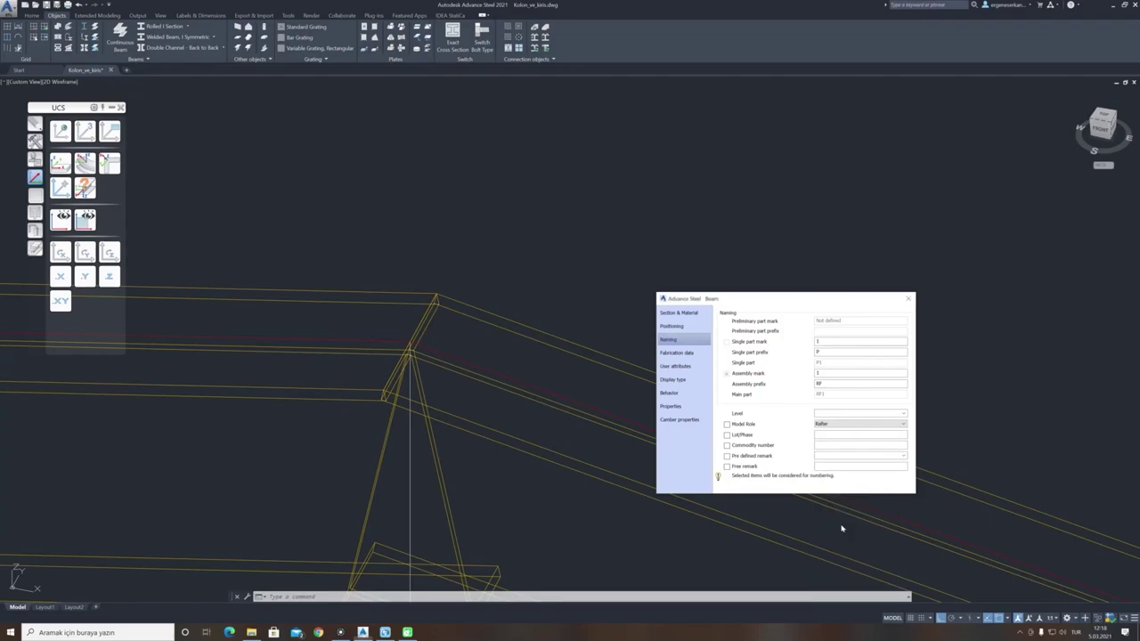
pyautogui.click(908, 298)
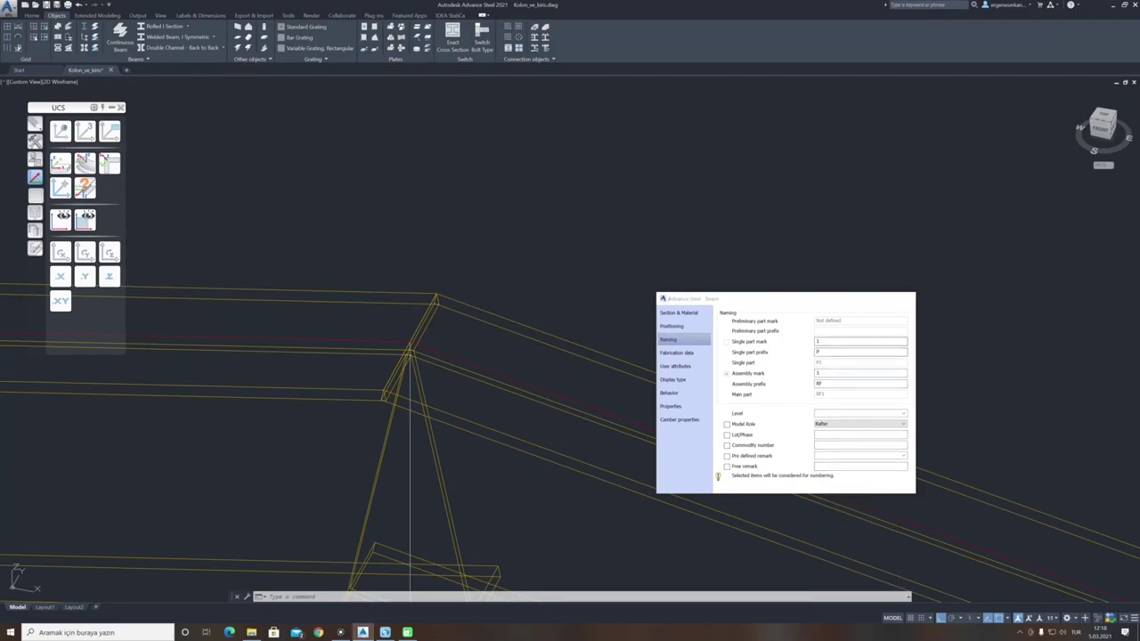
# Delete the two construction lines below the rafters, the vertical ridge line and the line between the column tops.
pyautogui.scroll(-4, 483, 342)
pyautogui.scroll(-5, 487, 344)
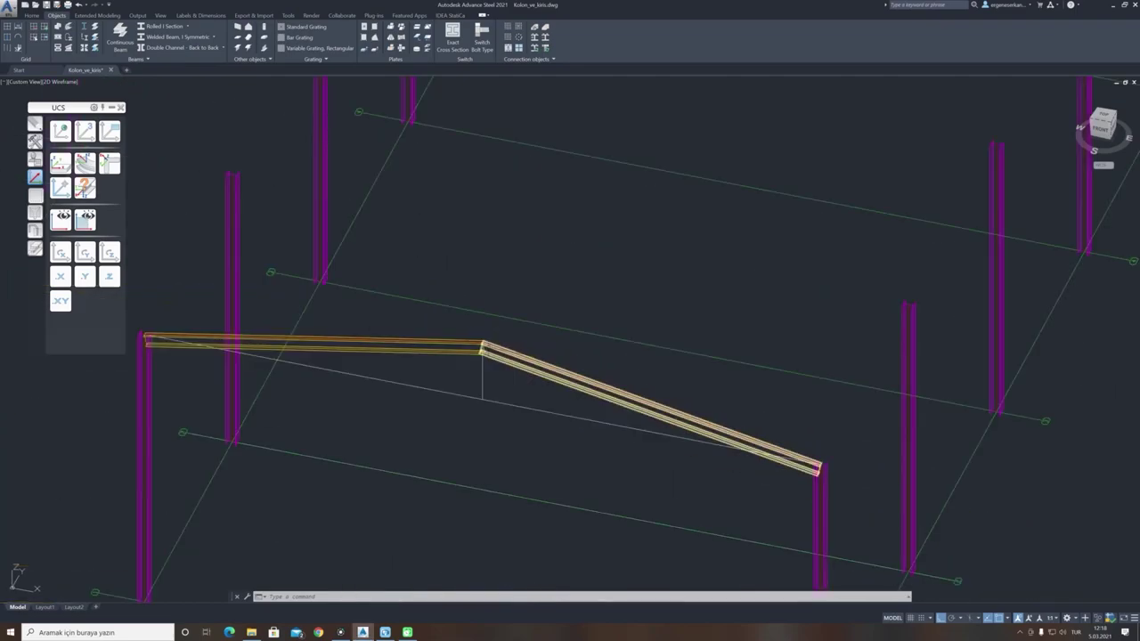
pyautogui.click(502, 366)
pyautogui.click(458, 381)
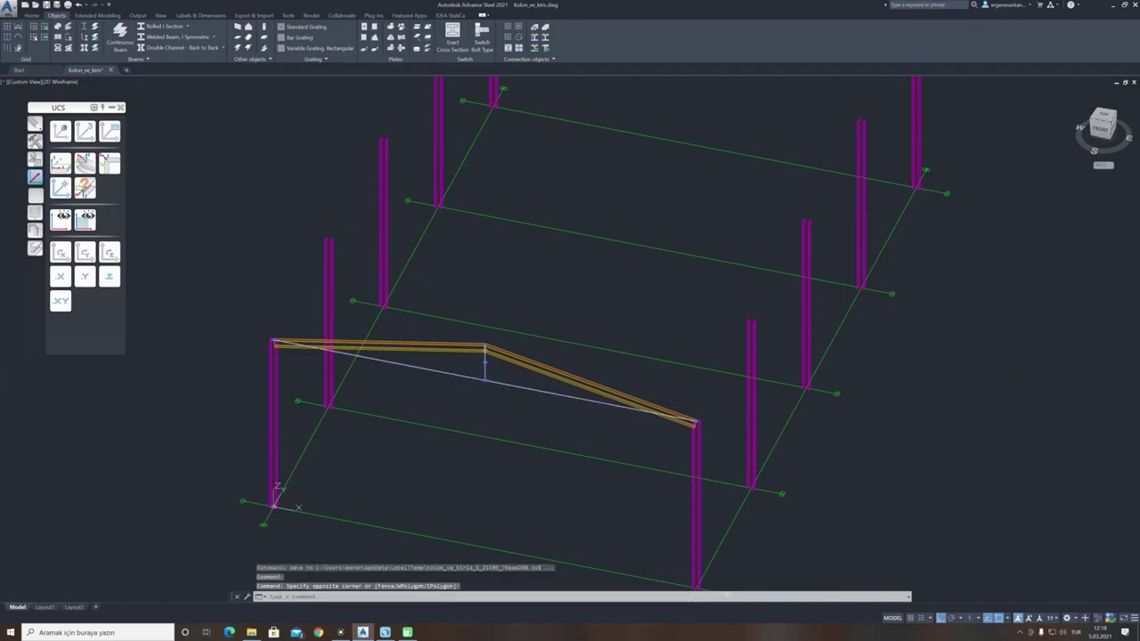
pyautogui.press('Delete')
pyautogui.moveTo(537, 418); pyautogui.dragTo(525, 395, button='middle')
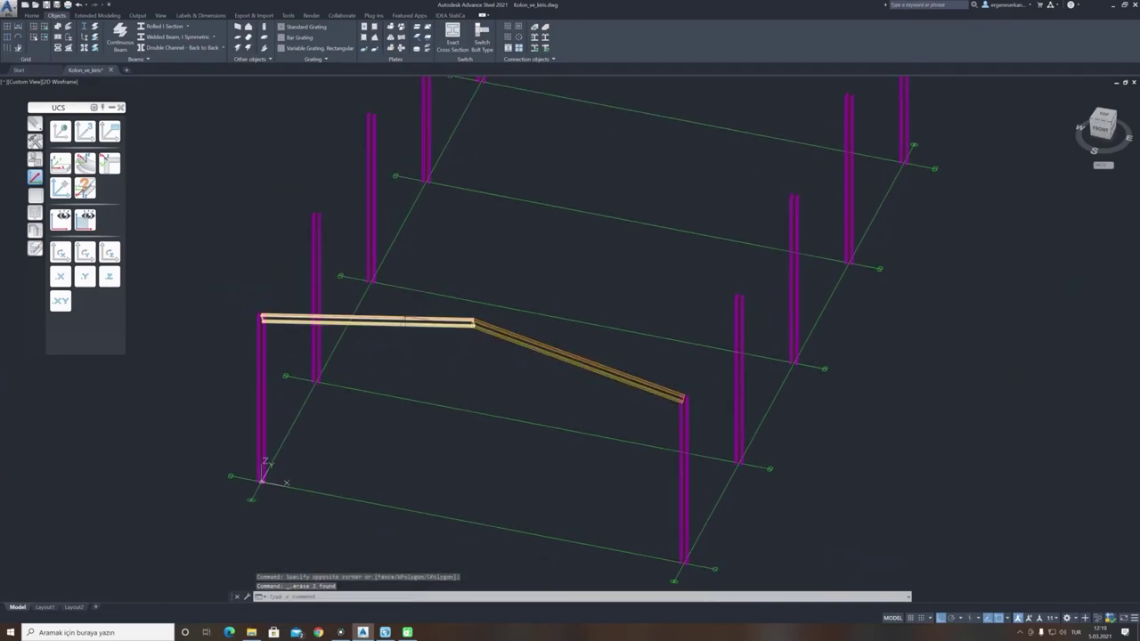
# Copy both rafters from the end of grid line 1 to the matching end of grid line 2.
pyautogui.write('ct ')
pyautogui.write('o')
pyautogui.press('Return')
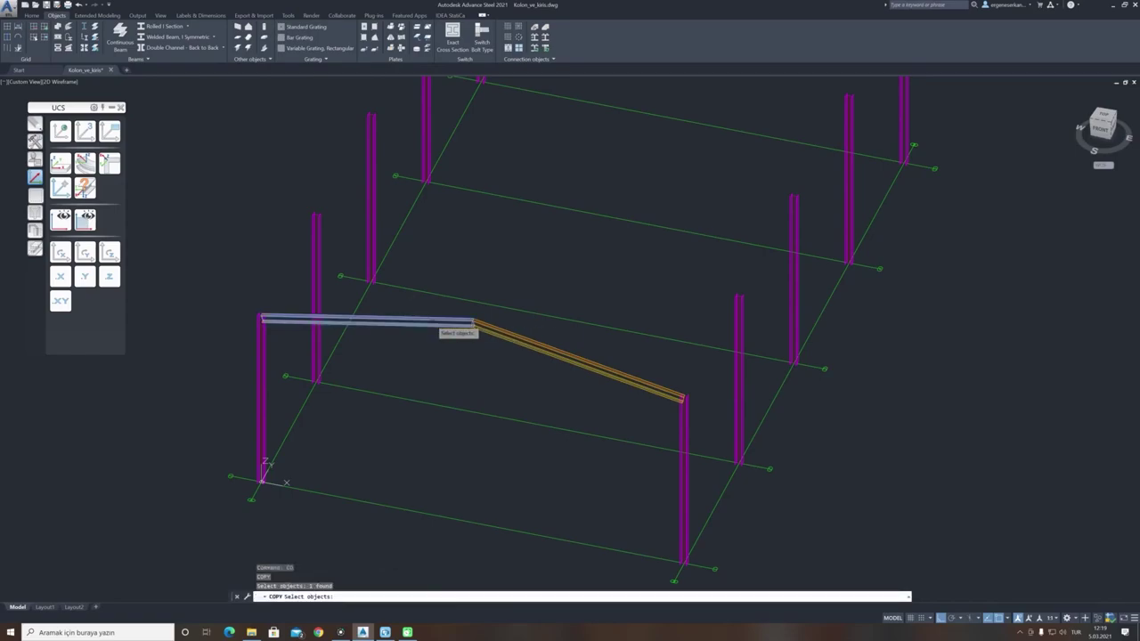
pyautogui.click(522, 338)
pyautogui.moveTo(749, 481); pyautogui.dragTo(722, 461, button='middle')
pyautogui.scroll(5, 722, 461)
pyautogui.press('Return')
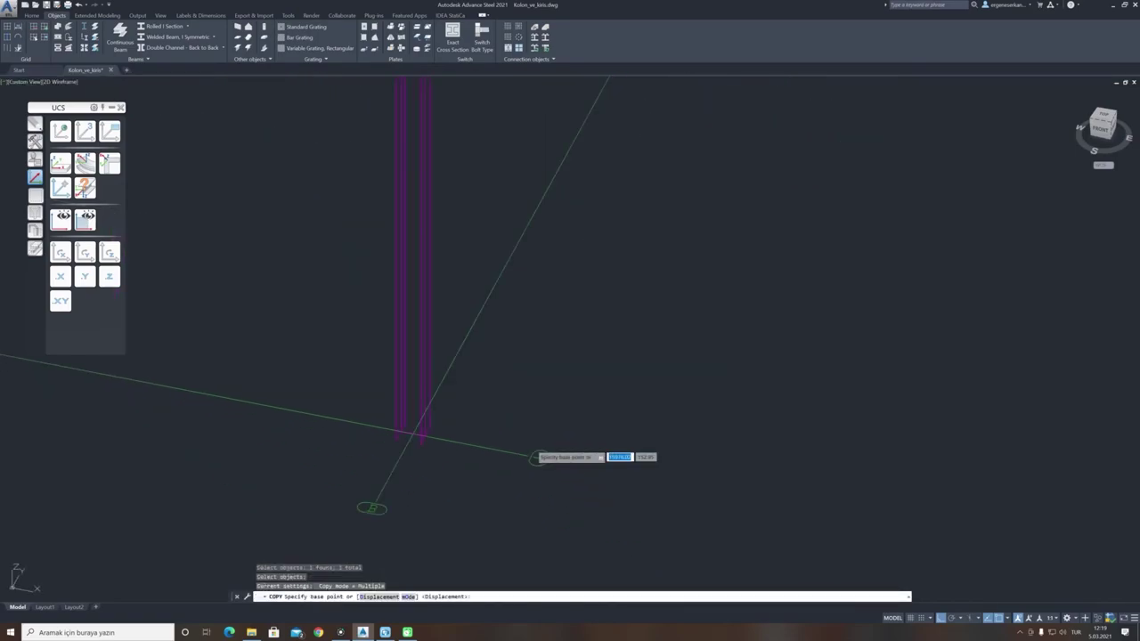
pyautogui.click(529, 457)
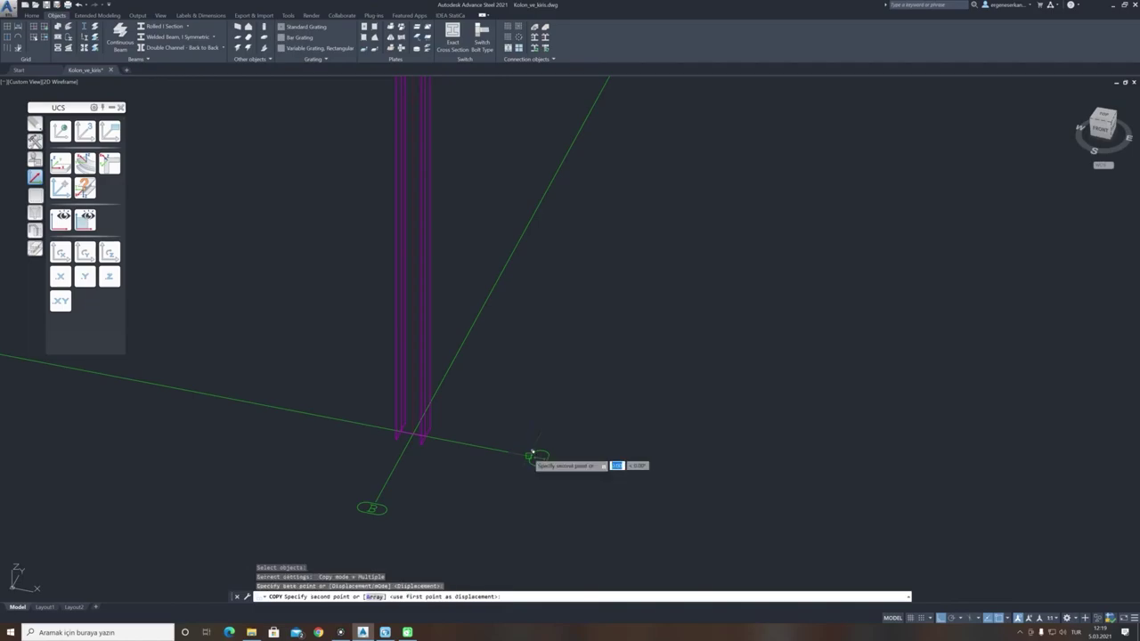
pyautogui.scroll(-3, 610, 300)
pyautogui.scroll(3, 618, 319)
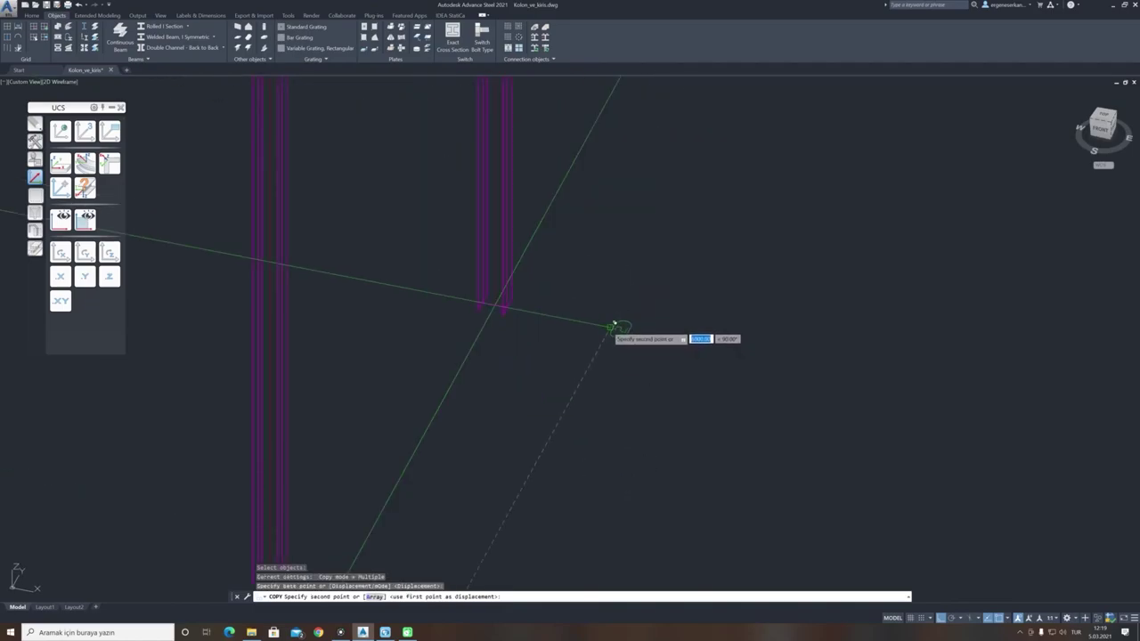
pyautogui.click(612, 325)
# Place further copies of the rafter pair at the ends of grid lines 3, 4 and 5, and finish copying.
pyautogui.moveTo(691, 221); pyautogui.dragTo(578, 358, button='middle')
pyautogui.moveTo(475, 465); pyautogui.dragTo(575, 203, button='middle')
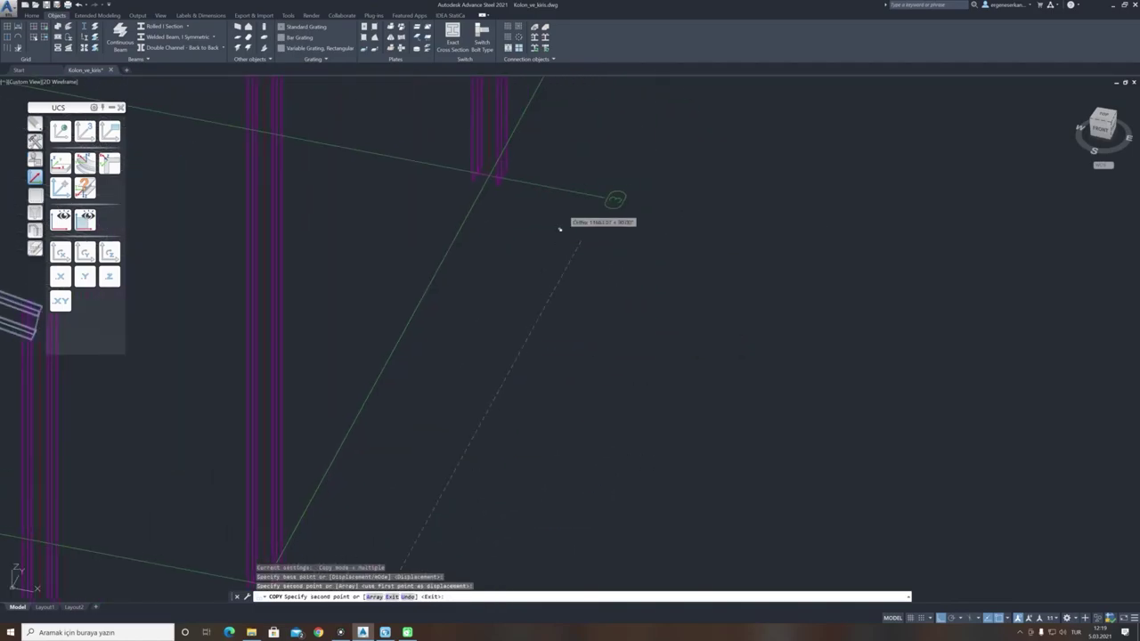
pyautogui.click(606, 192)
pyautogui.moveTo(472, 558); pyautogui.dragTo(438, 516, button='middle')
pyautogui.click(538, 129)
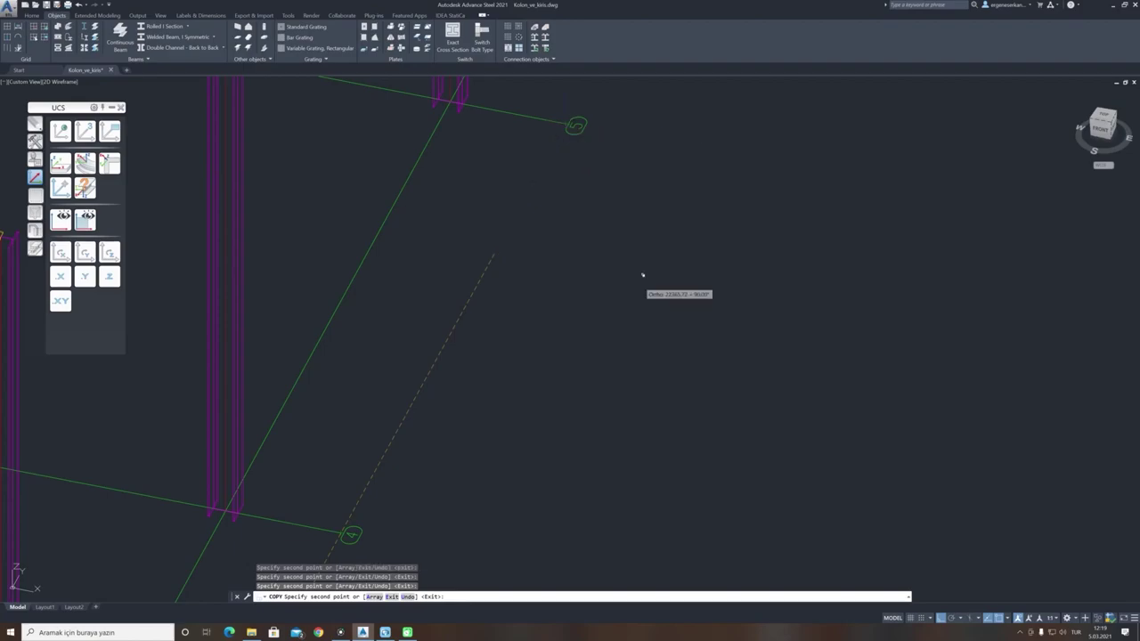
pyautogui.scroll(-6, 703, 371)
pyautogui.press('Escape')
pyautogui.keyDown('shift'); pyautogui.moveTo(635, 422); pyautogui.dragTo(654, 447, button='middle'); pyautogui.keyUp('shift')
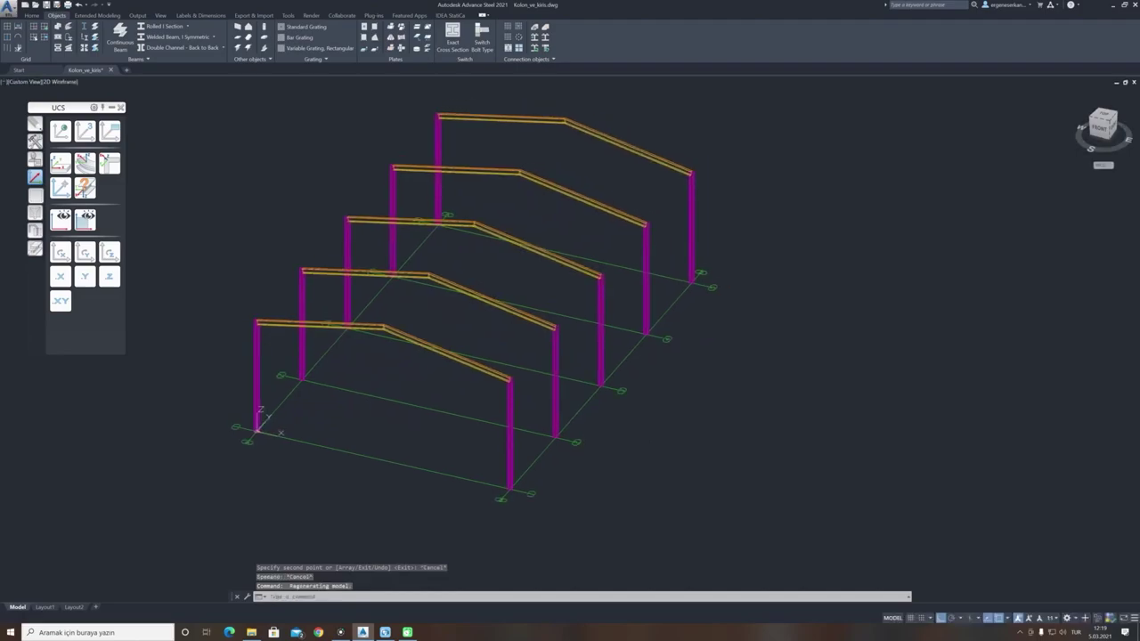
# Assign all ten rafters on the five axes to the Rafter layer and clear the selection.
pyautogui.click(322, 324)
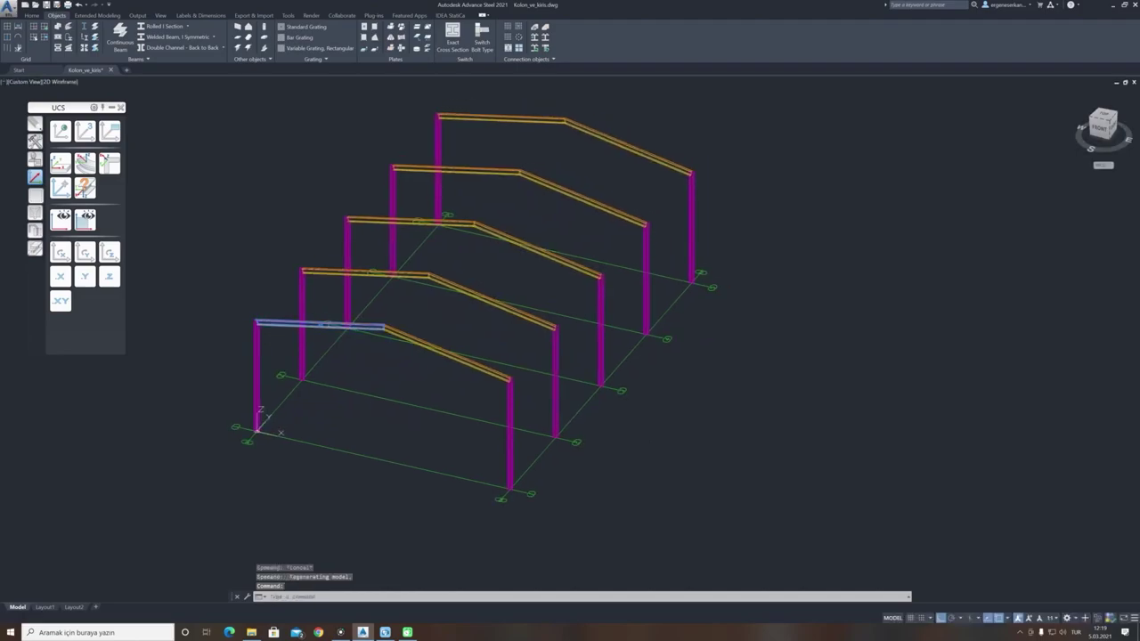
pyautogui.moveTo(323, 325); pyautogui.dragTo(340, 355, button='middle')
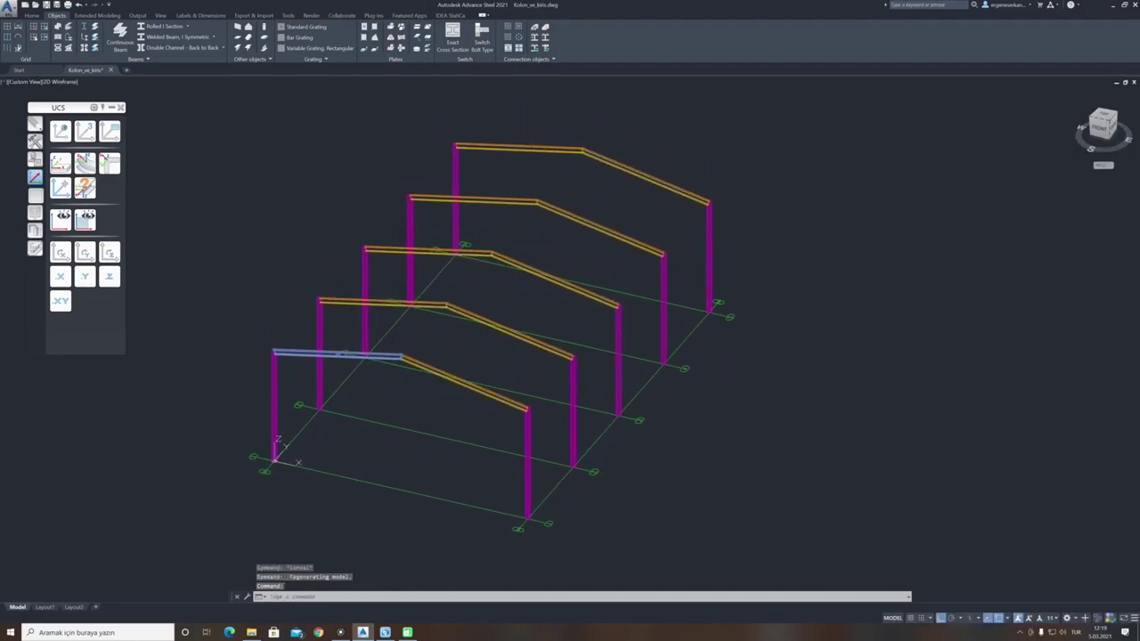
pyautogui.click(32, 16)
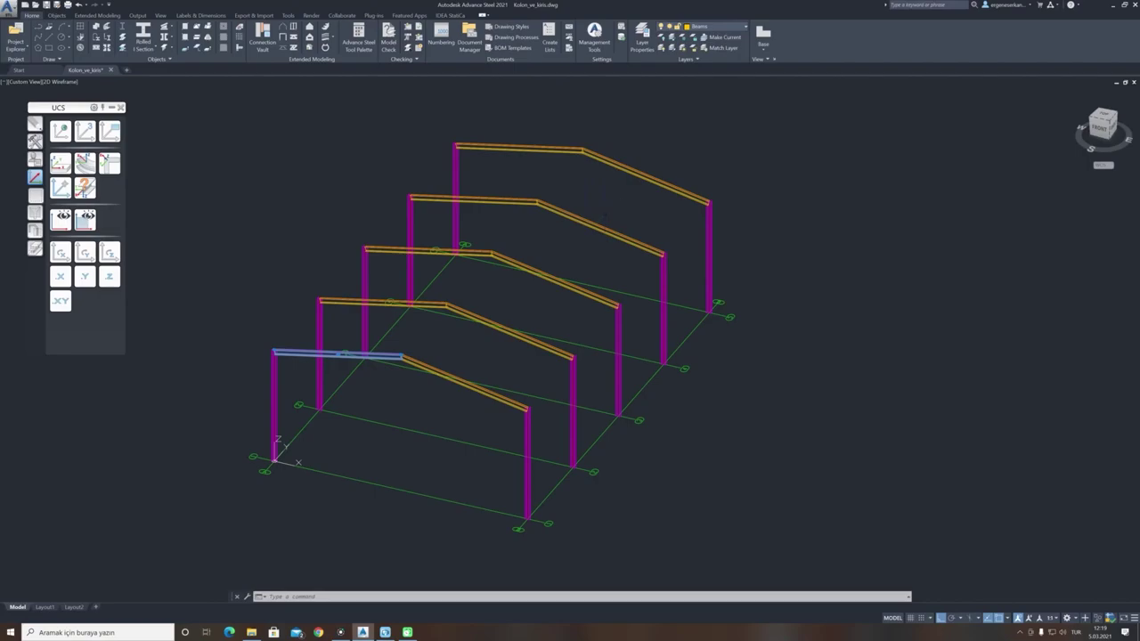
pyautogui.click(466, 383)
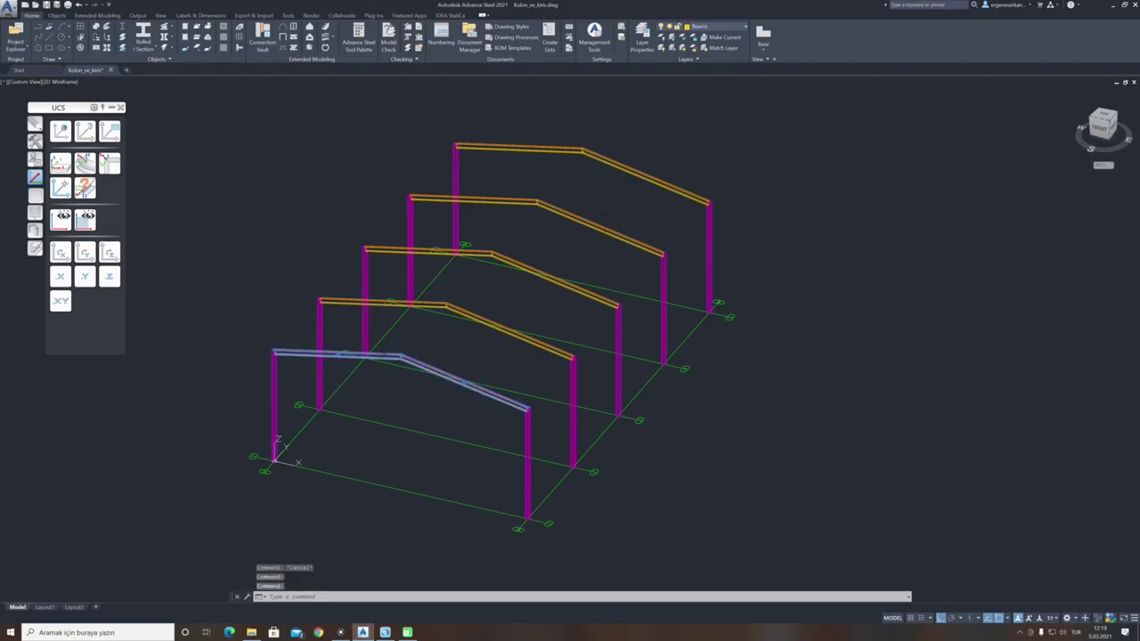
pyautogui.click(469, 309)
pyautogui.click(383, 301)
pyautogui.click(554, 279)
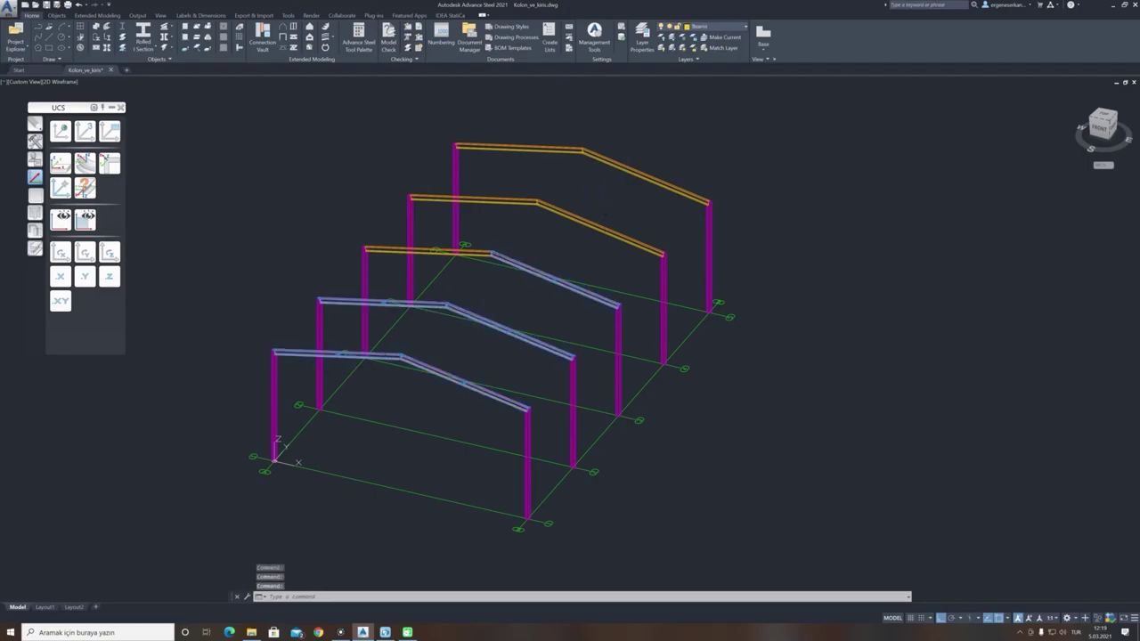
pyautogui.click(427, 251)
pyautogui.click(600, 228)
pyautogui.click(472, 199)
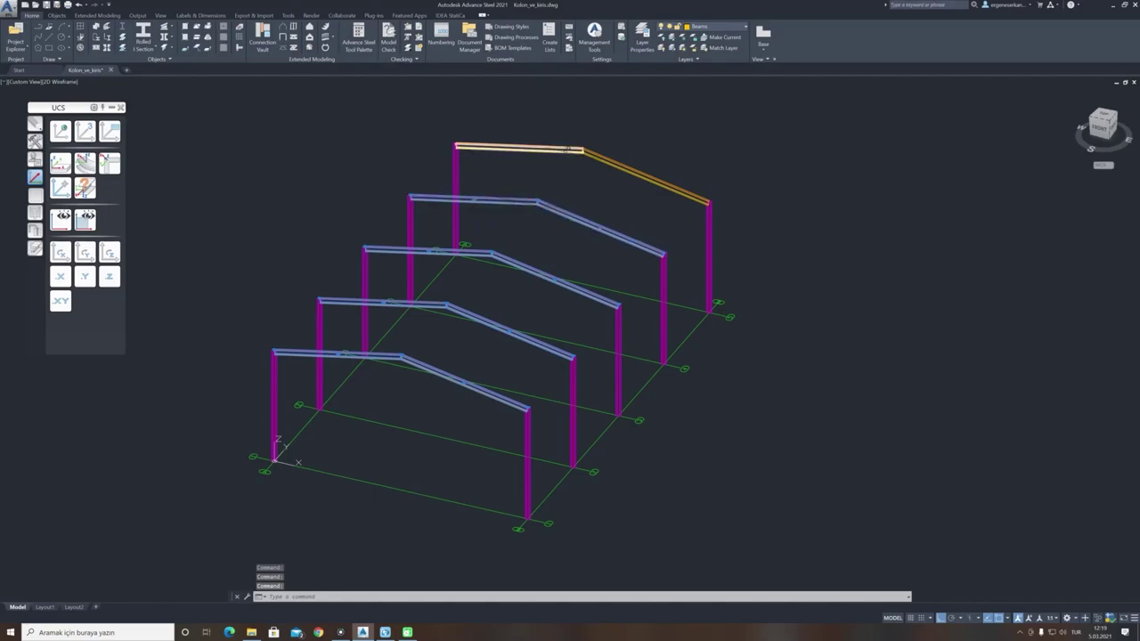
pyautogui.click(519, 147)
pyautogui.click(604, 153)
pyautogui.click(605, 153)
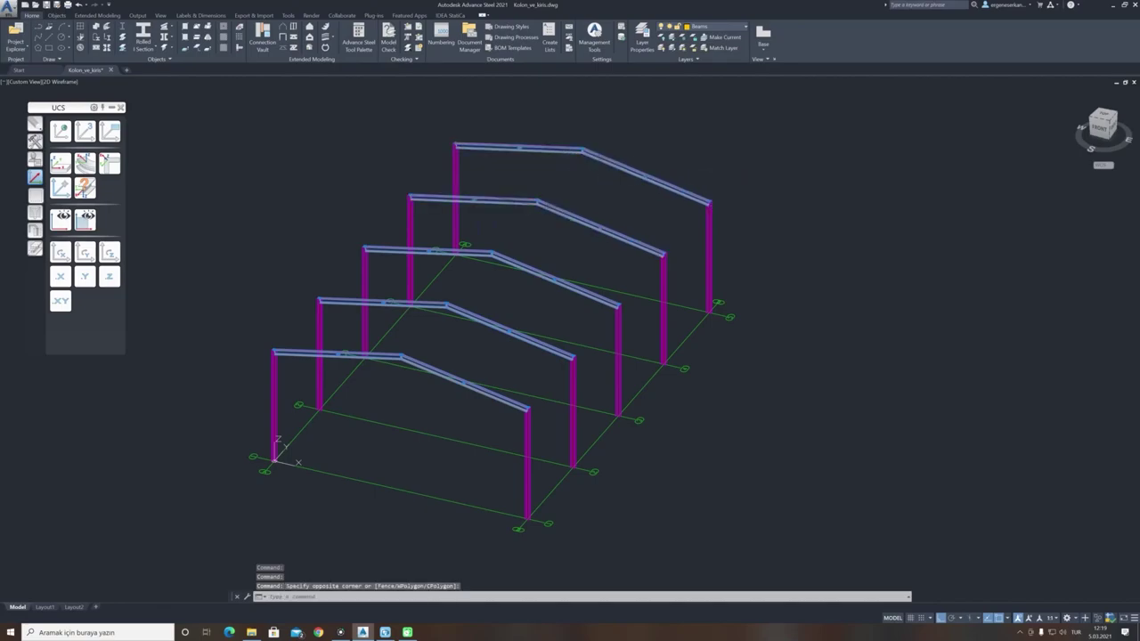
pyautogui.click(716, 26)
pyautogui.click(700, 283)
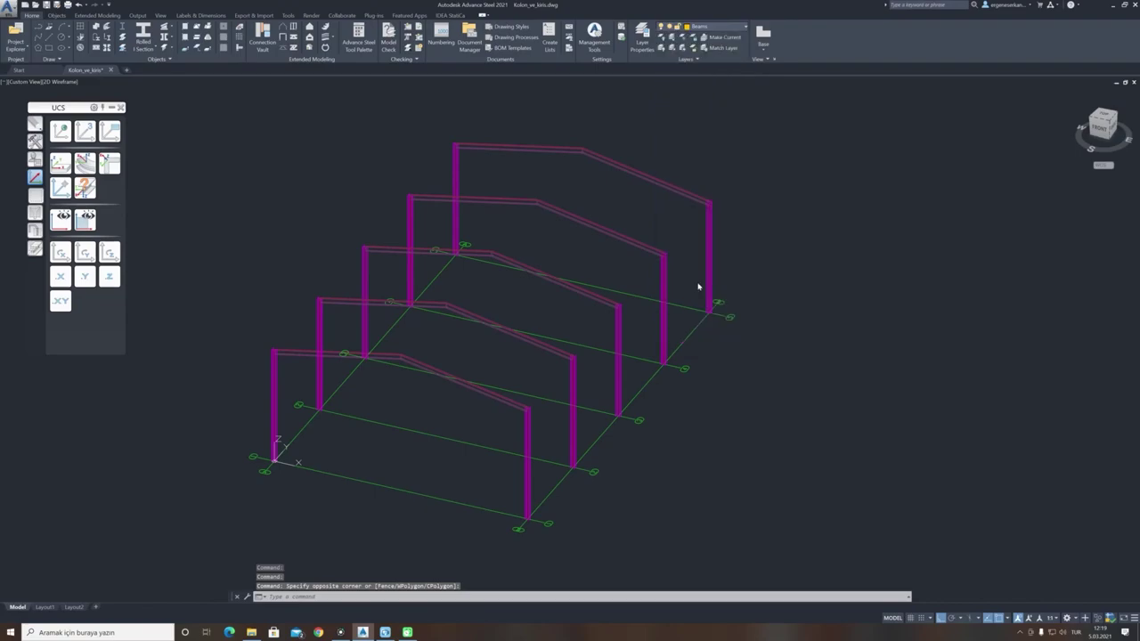
pyautogui.press('Escape')
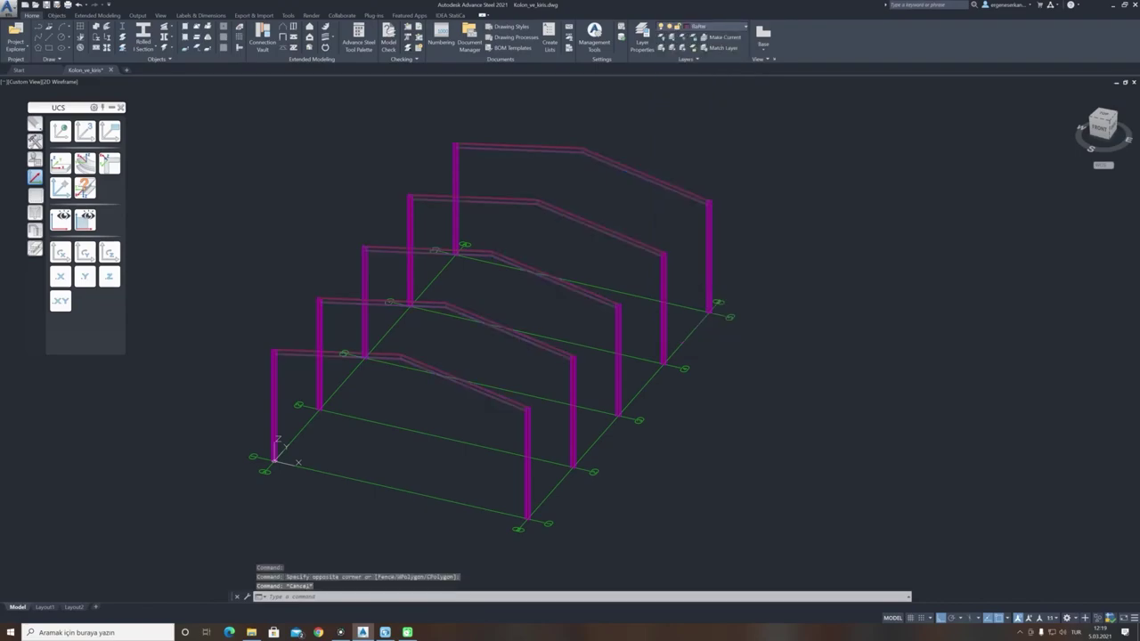
# Draw one continuous beam along the column tops on the side opposite the origin, from axis 1 to axis 5.
pyautogui.keyDown('shift'); pyautogui.moveTo(430, 365); pyautogui.dragTo(453, 389, button='middle'); pyautogui.keyUp('shift')
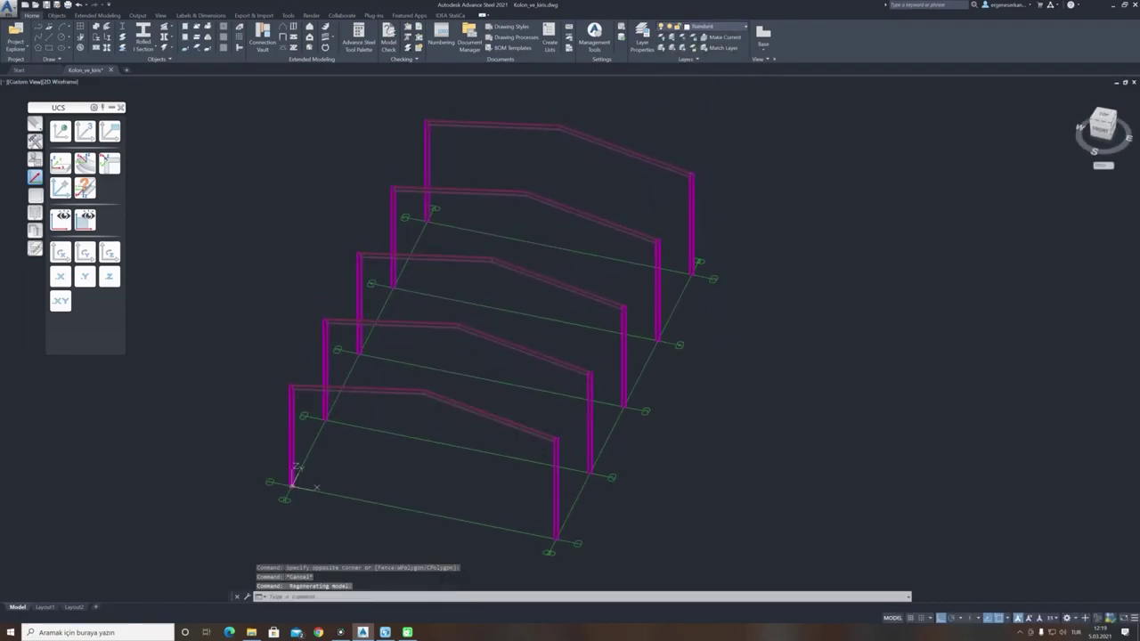
pyautogui.moveTo(602, 442); pyautogui.dragTo(532, 433, button='middle')
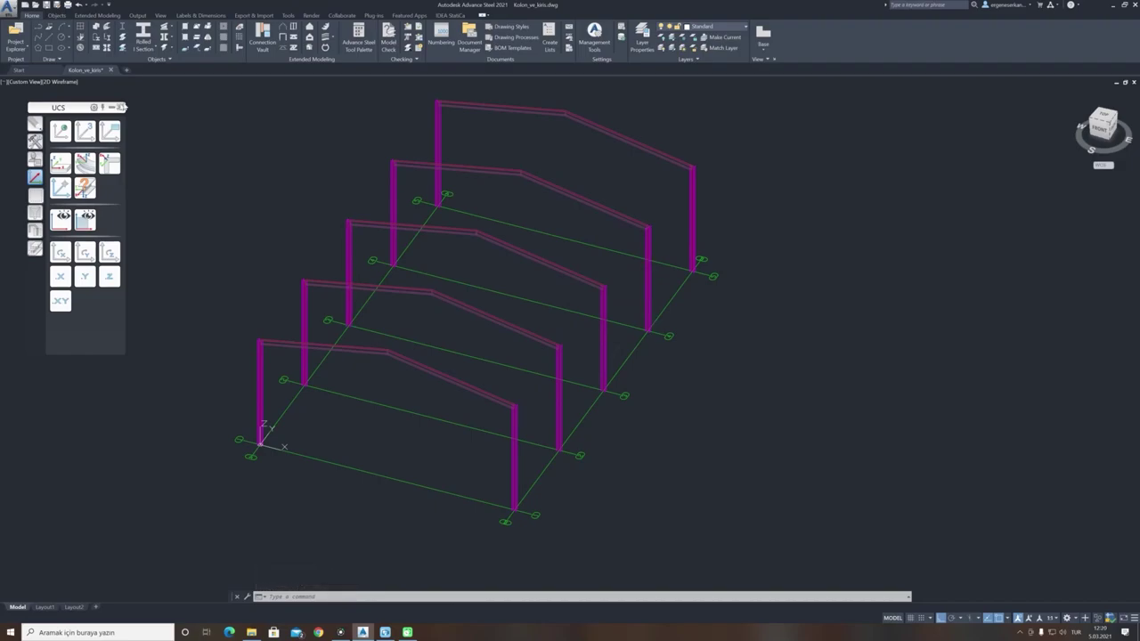
pyautogui.click(56, 15)
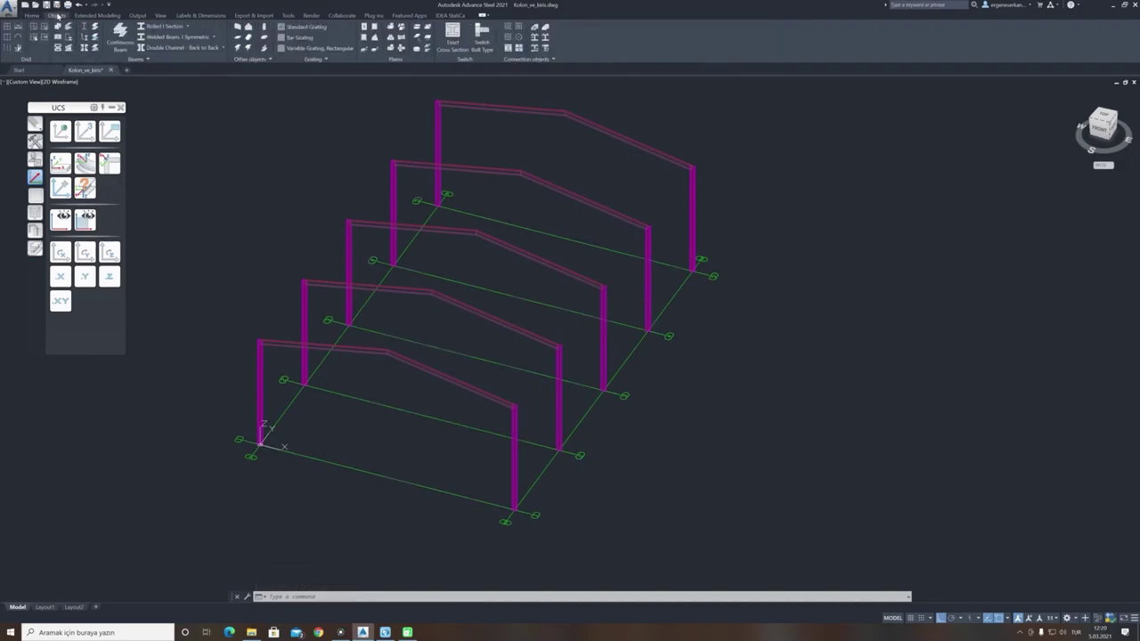
pyautogui.click(118, 36)
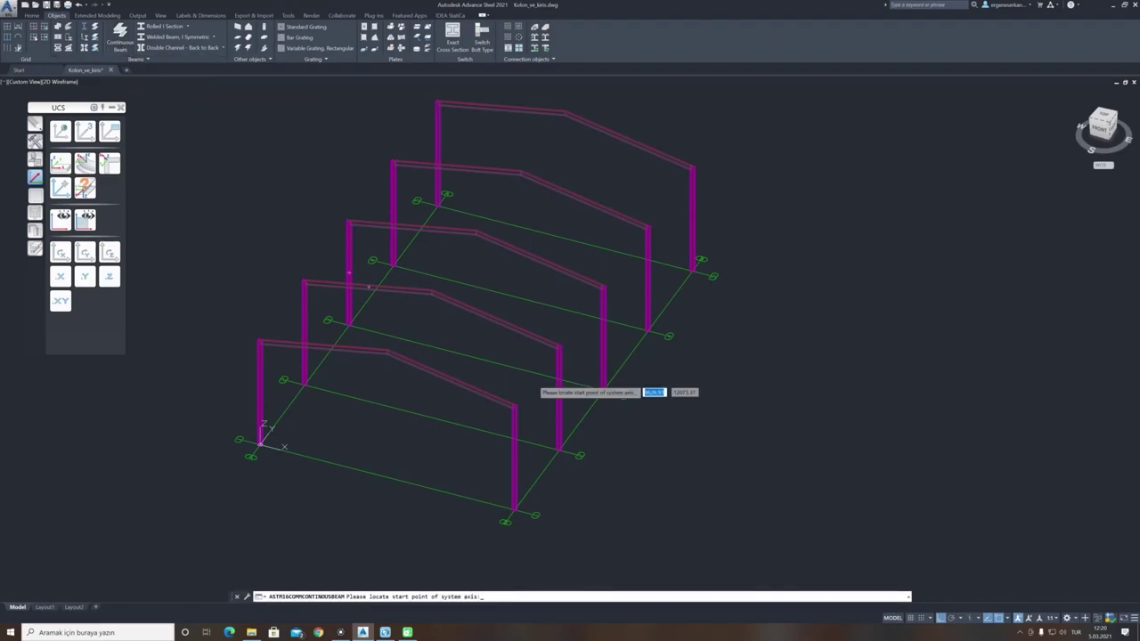
pyautogui.scroll(3, 529, 399)
pyautogui.scroll(8, 530, 403)
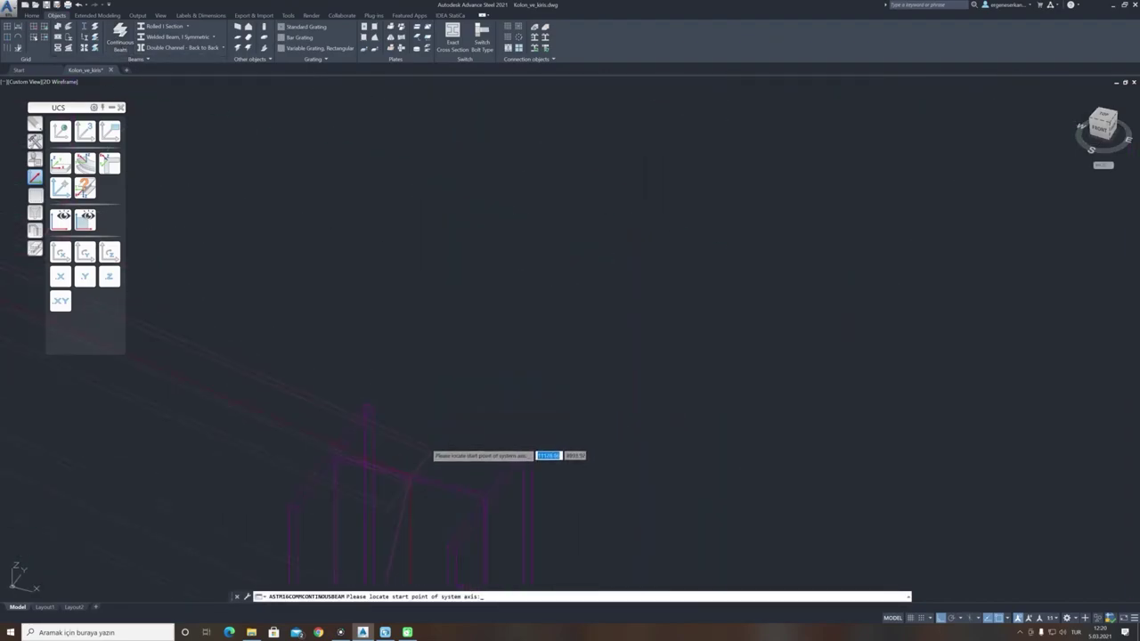
pyautogui.click(368, 532)
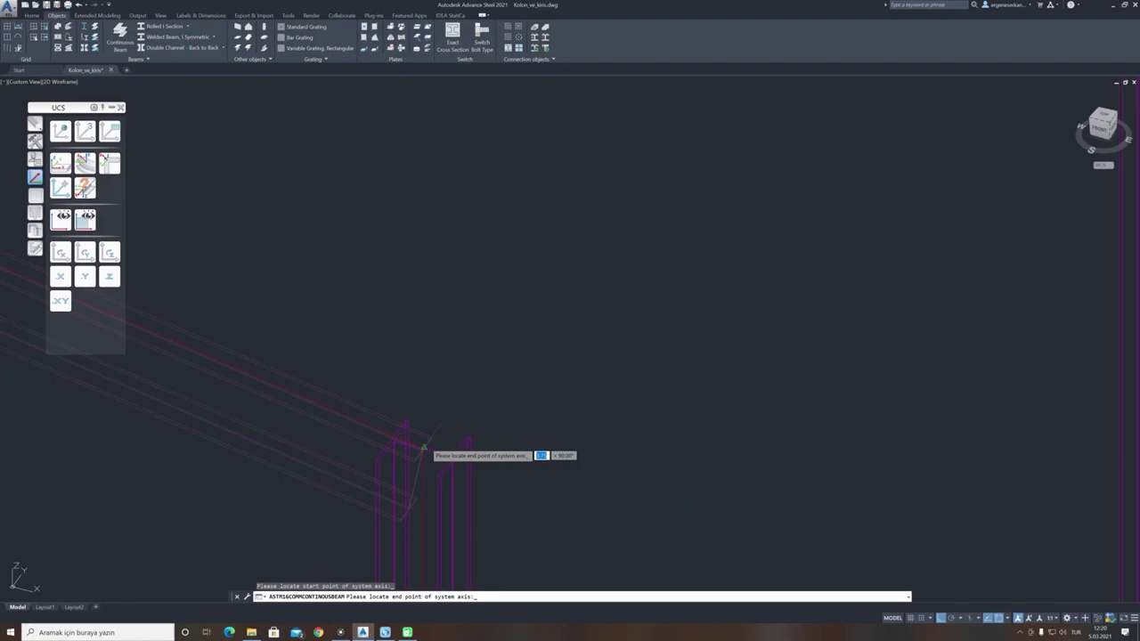
pyautogui.scroll(-4, 426, 444)
pyautogui.scroll(4, 551, 268)
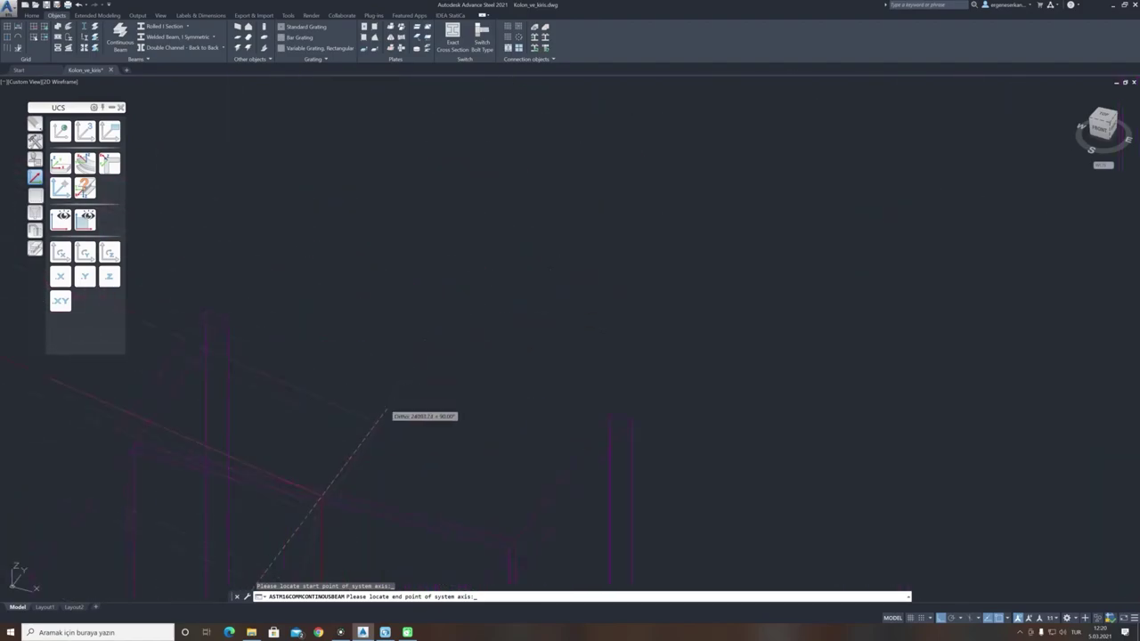
pyautogui.click(322, 495)
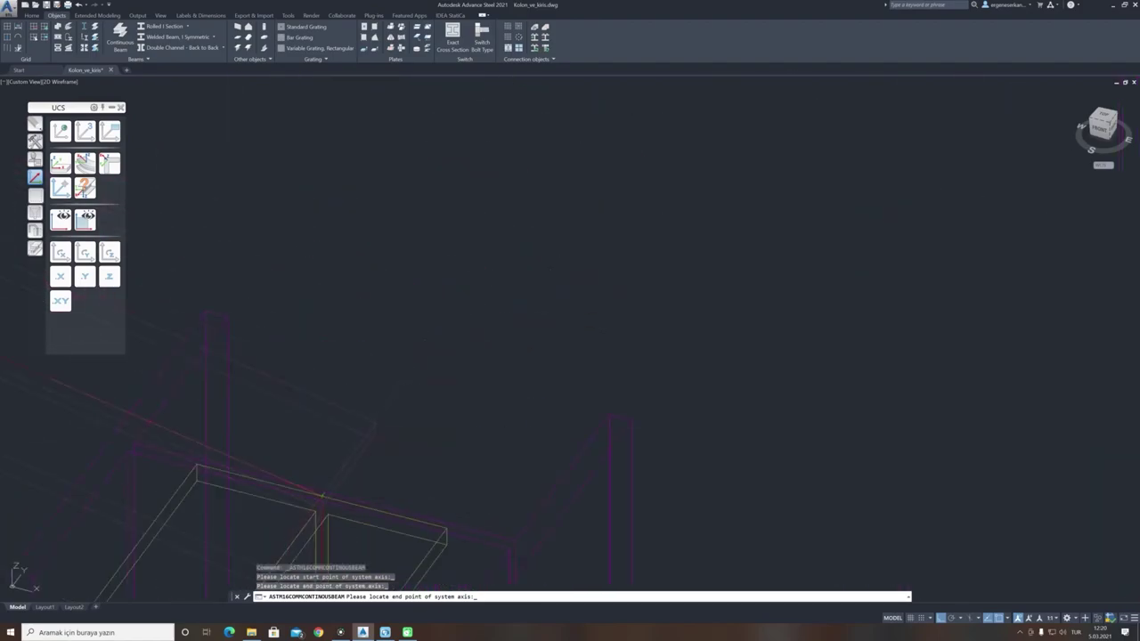
pyautogui.scroll(-7, 608, 255)
pyautogui.scroll(-3, 604, 263)
pyautogui.click(628, 269)
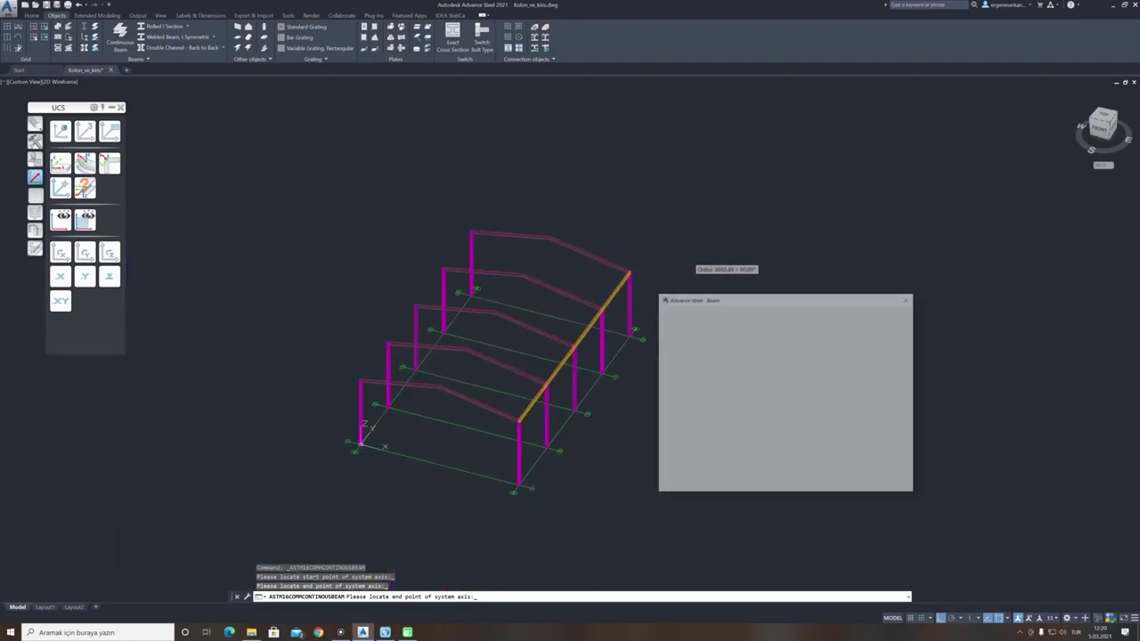
# Change the new beam's section to the circular hollow profile RHSØ139.7x5.
pyautogui.click(777, 321)
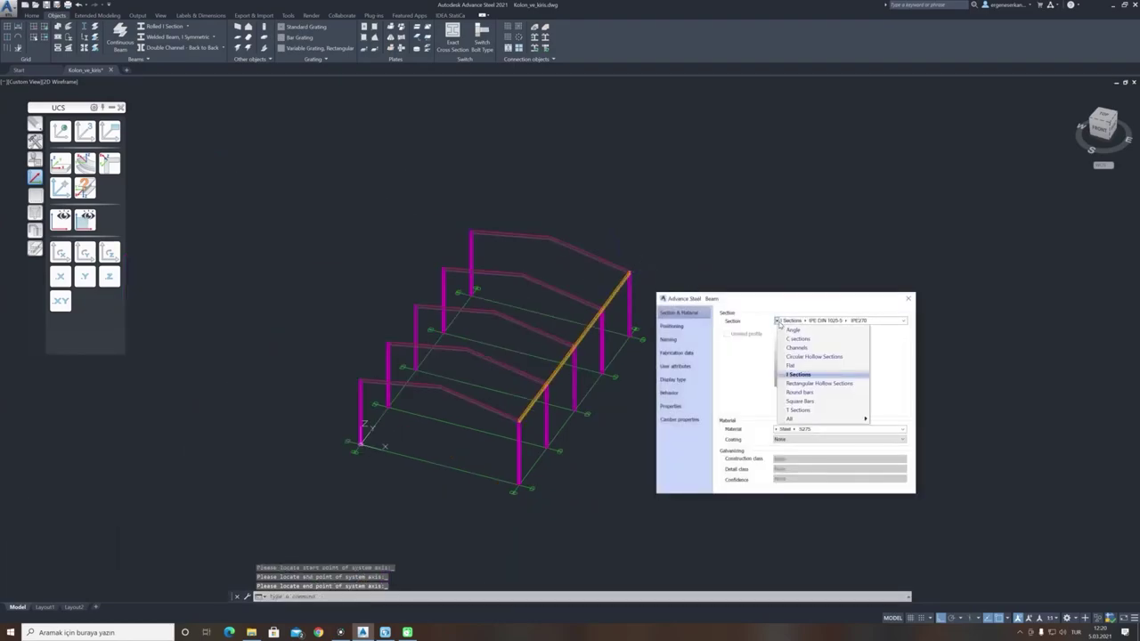
pyautogui.click(816, 357)
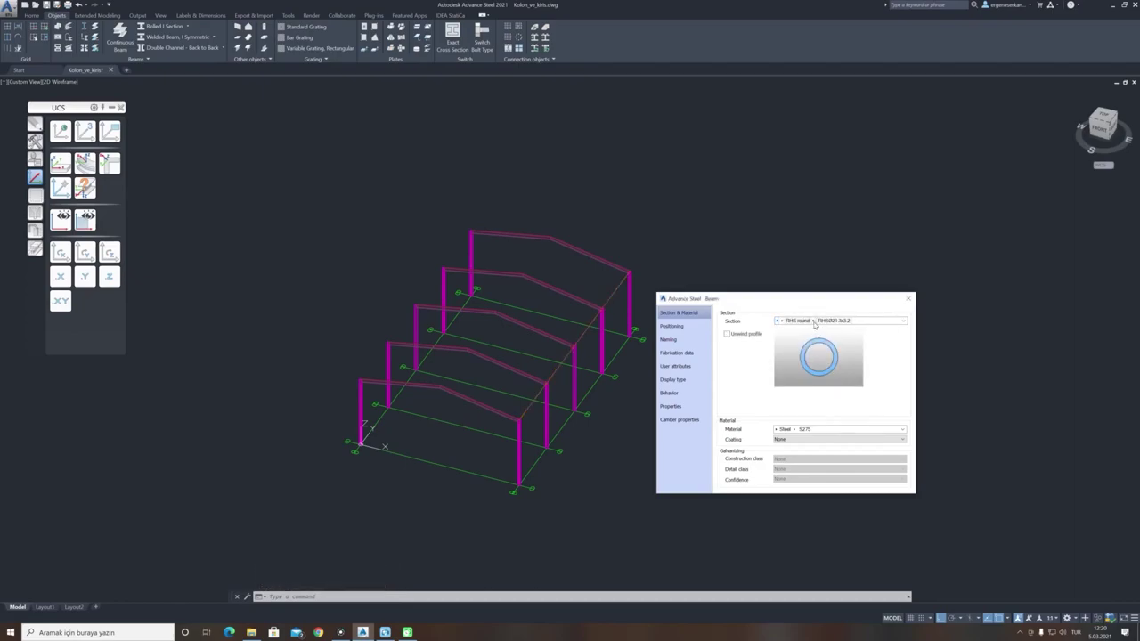
pyautogui.click(814, 323)
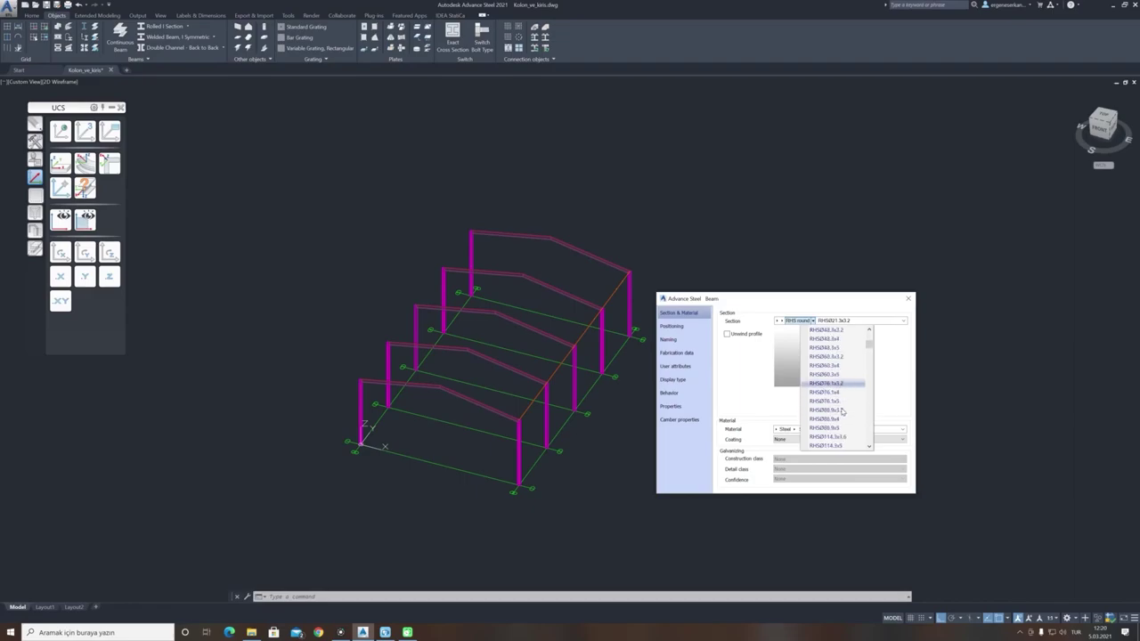
pyautogui.scroll(-2, 837, 414)
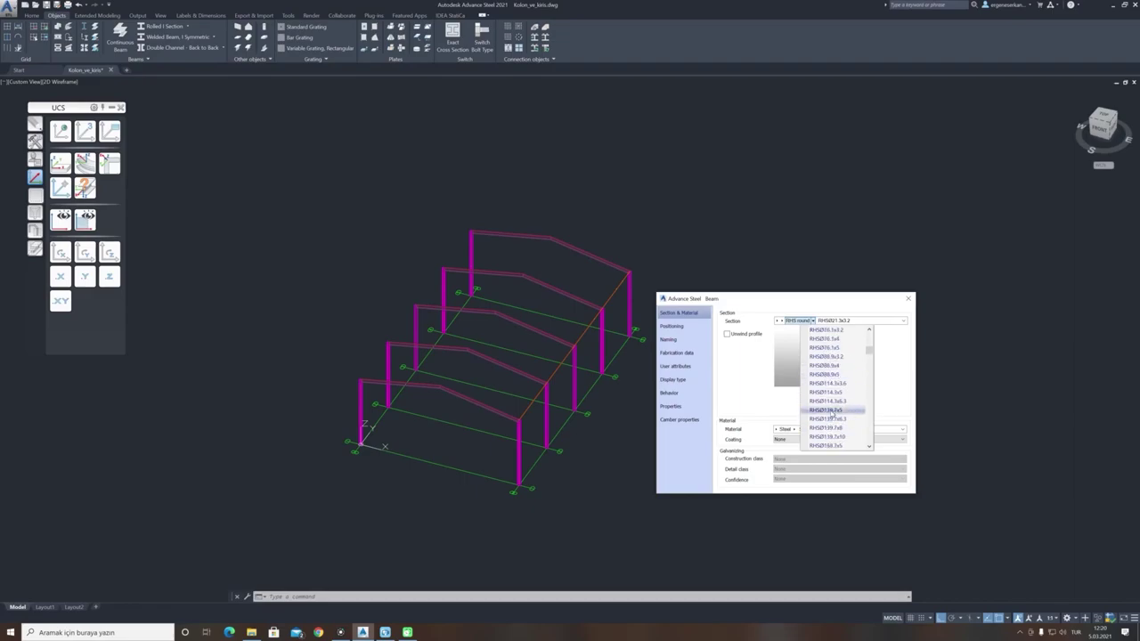
pyautogui.click(832, 411)
# Set the beam's material to S235 steel and place its offset reference at the section's centre.
pyautogui.click(795, 431)
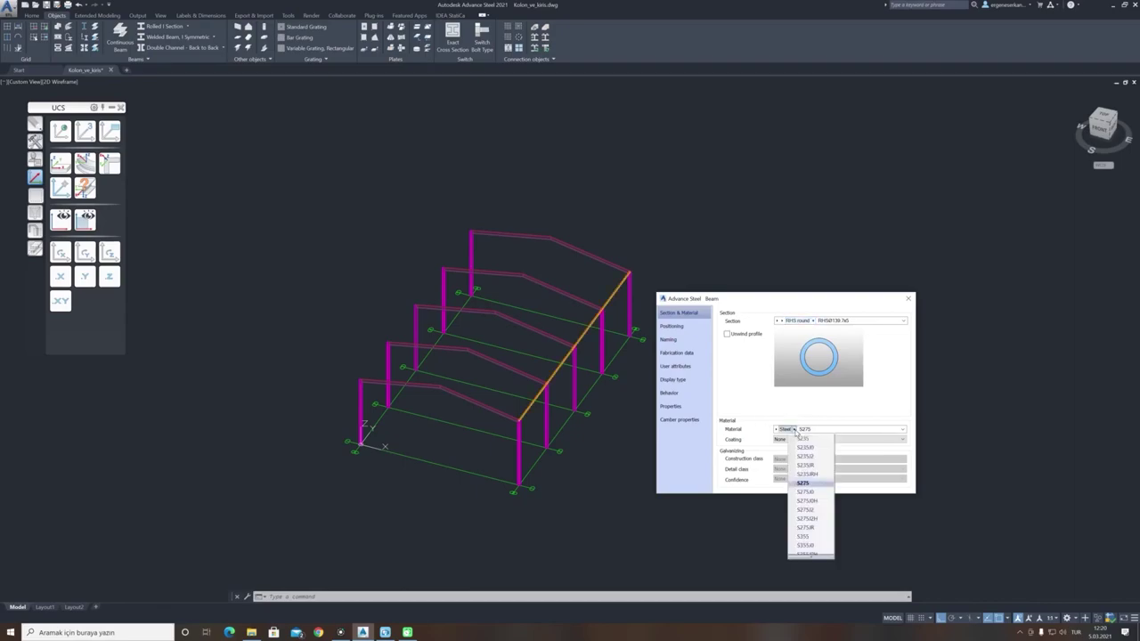
pyautogui.click(795, 431)
pyautogui.click(792, 431)
pyautogui.click(798, 436)
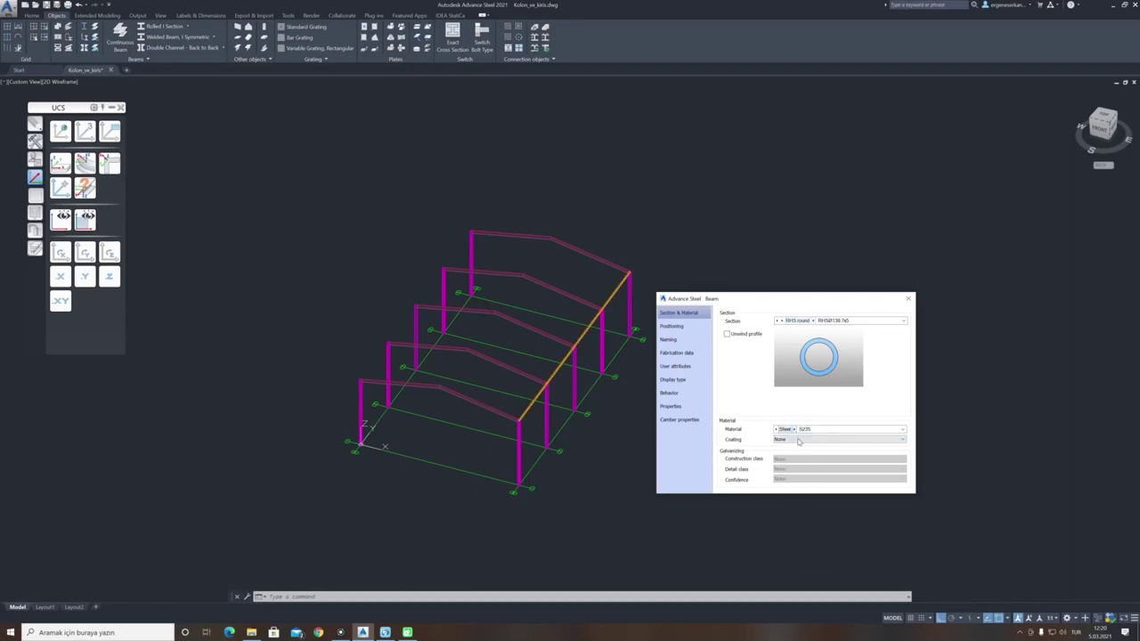
pyautogui.click(683, 328)
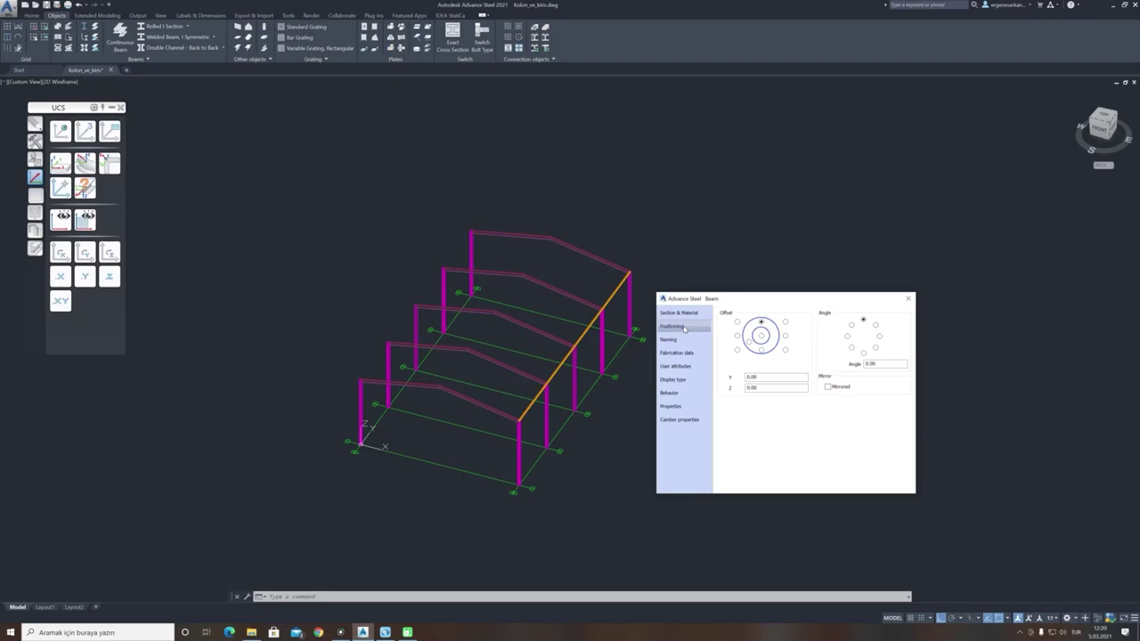
pyautogui.click(762, 337)
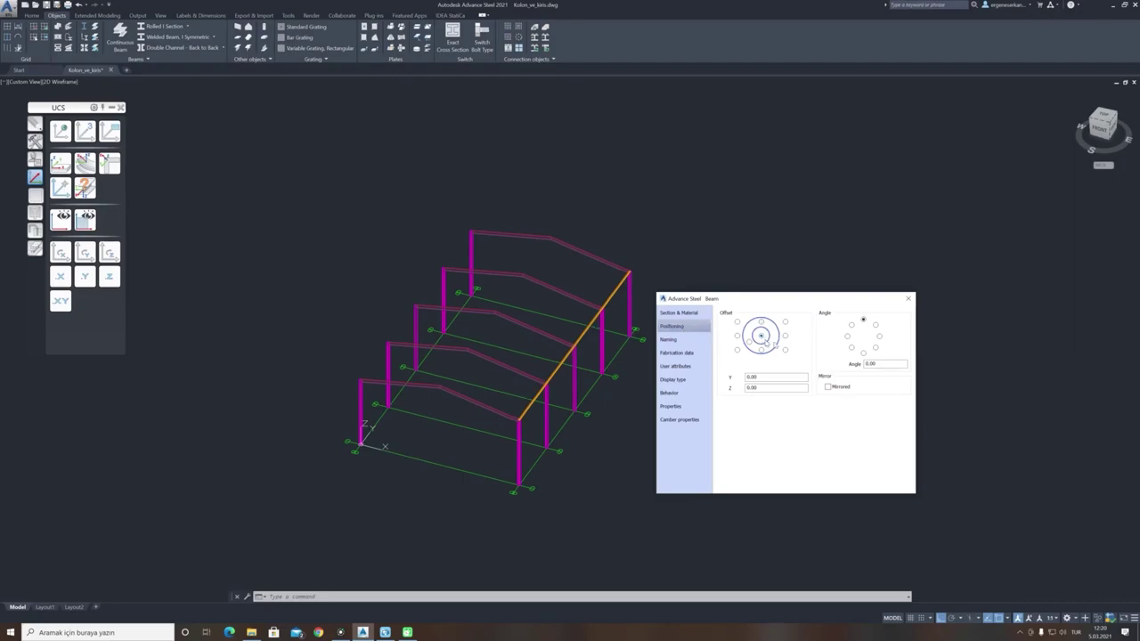
# Give the beam single part mark 1 with prefix P, define it as a main part, and set assembly mark 1 with prefix B.
pyautogui.click(679, 340)
pyautogui.write('1')
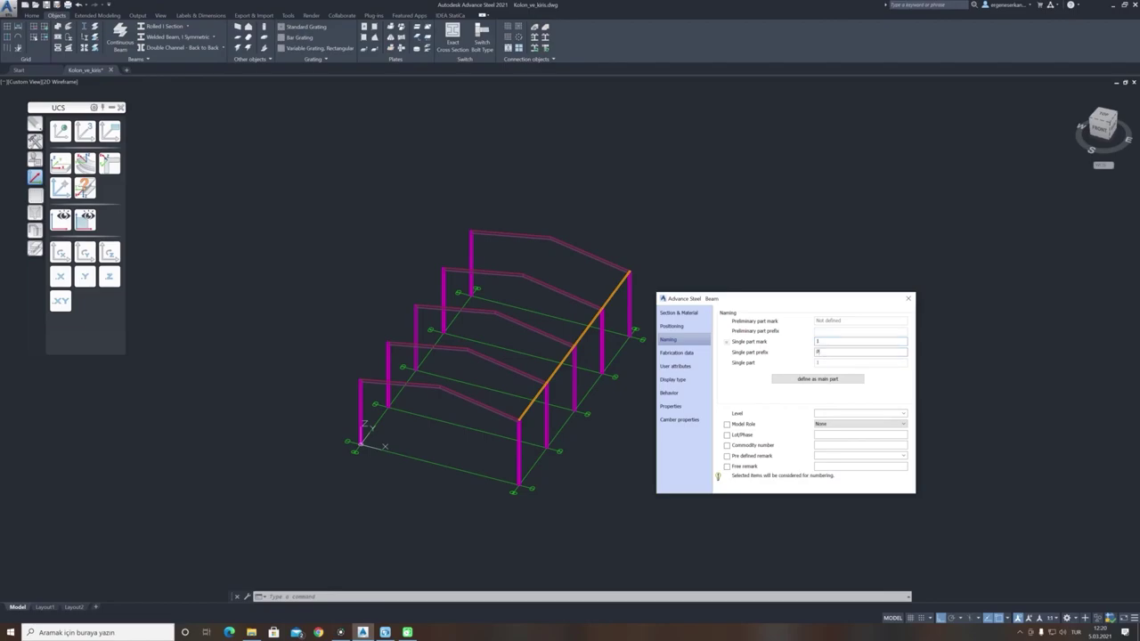
pyautogui.click(775, 379)
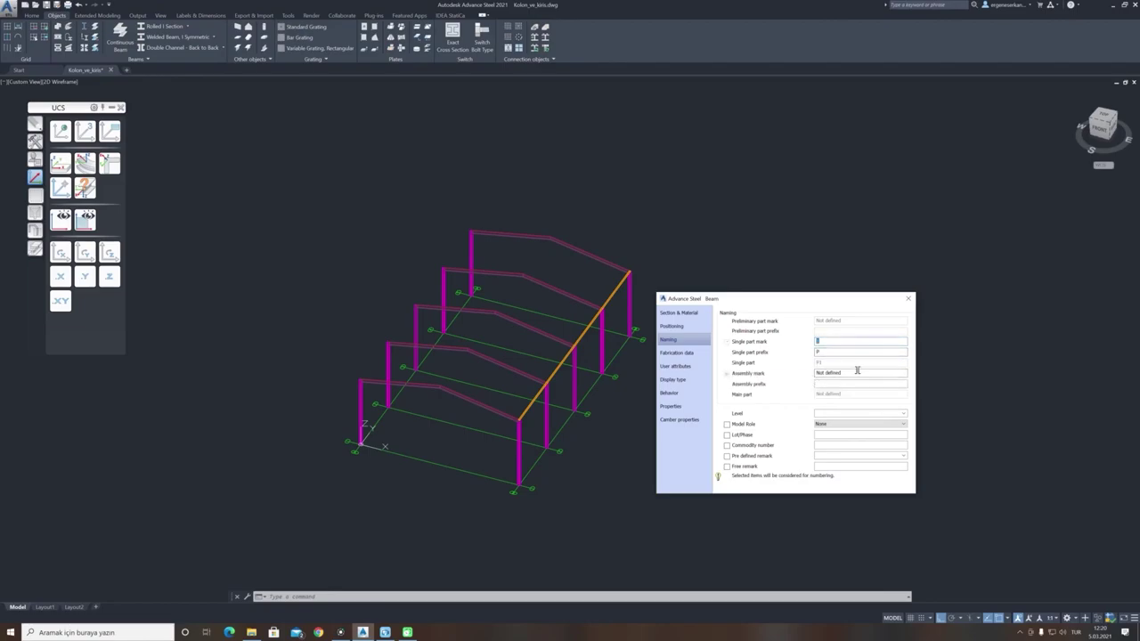
pyautogui.write('E')
# Set the beam's model role to Beam and close its properties.
pyautogui.click(822, 425)
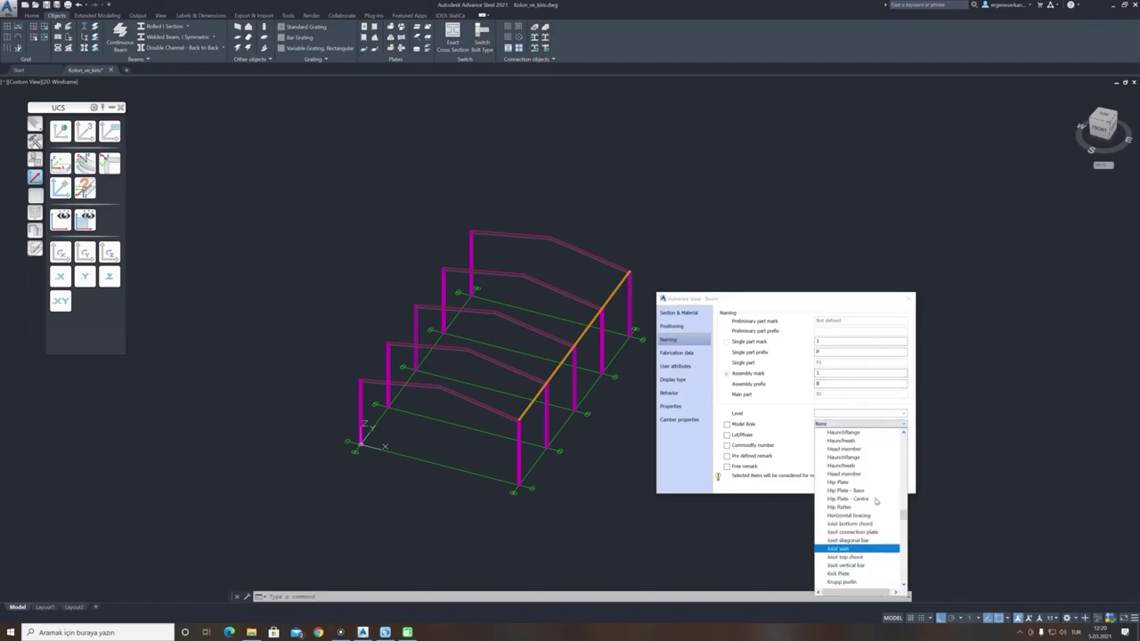
pyautogui.scroll(12, 859, 484)
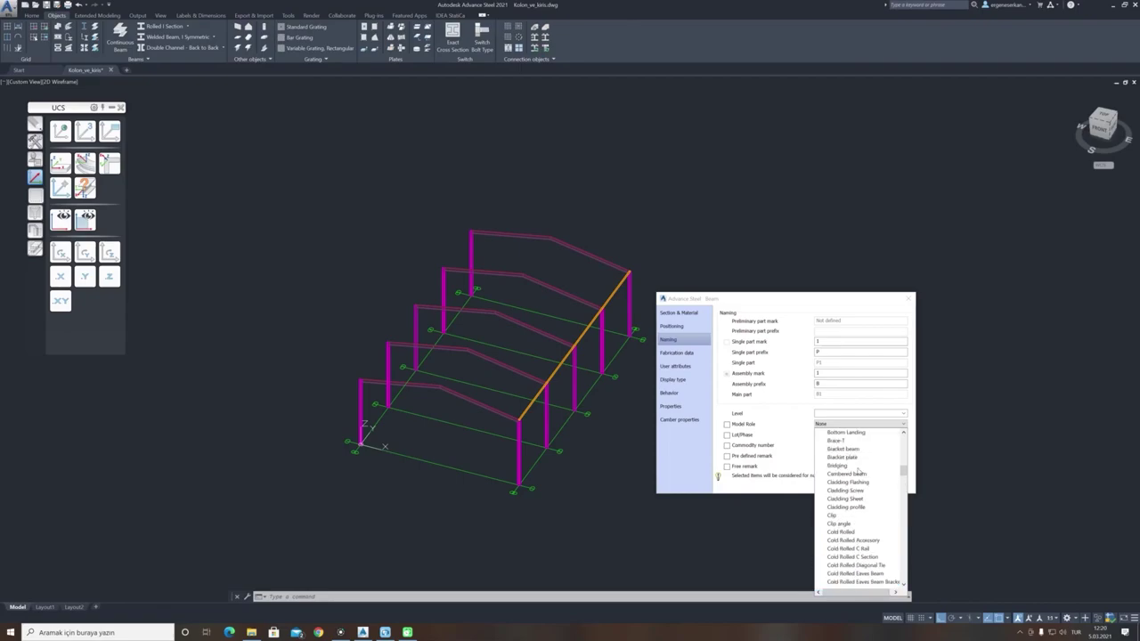
pyautogui.click(838, 500)
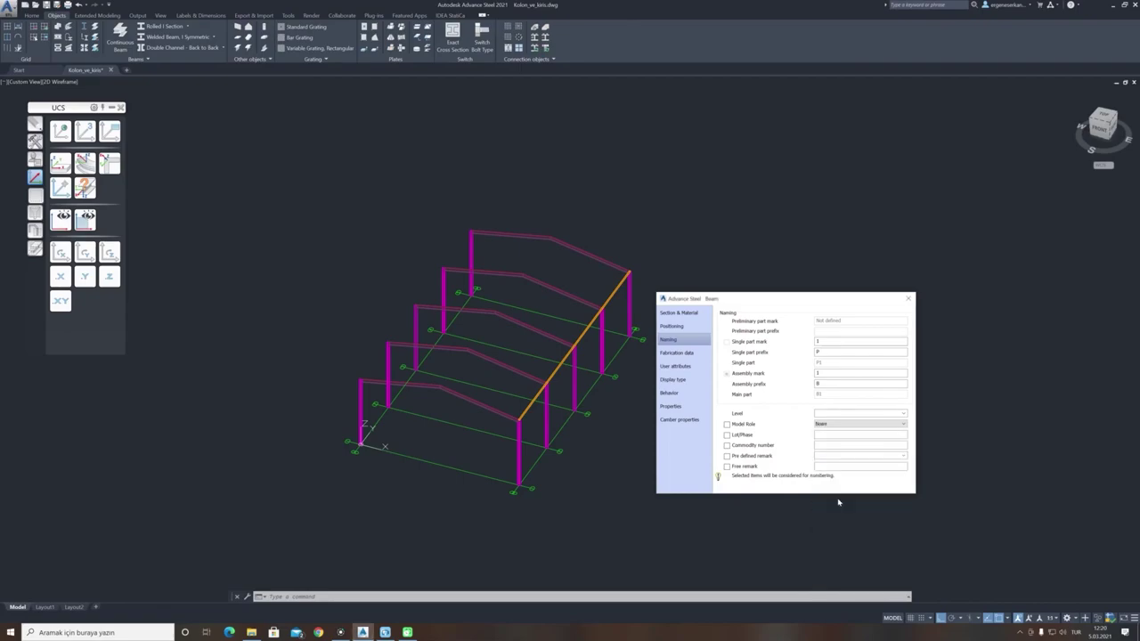
pyautogui.click(907, 299)
# Create a new layer named ST.Beam for the tubular longitudinal beam.
pyautogui.keyDown('shift'); pyautogui.moveTo(623, 494); pyautogui.dragTo(545, 458, button='middle'); pyautogui.keyUp('shift')
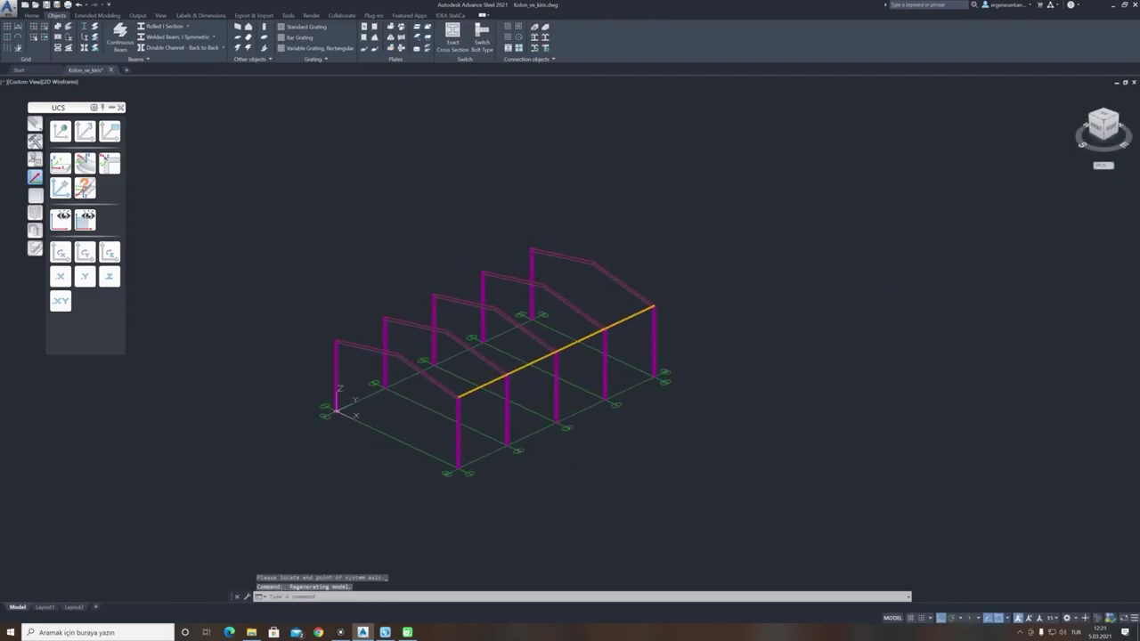
pyautogui.click(471, 391)
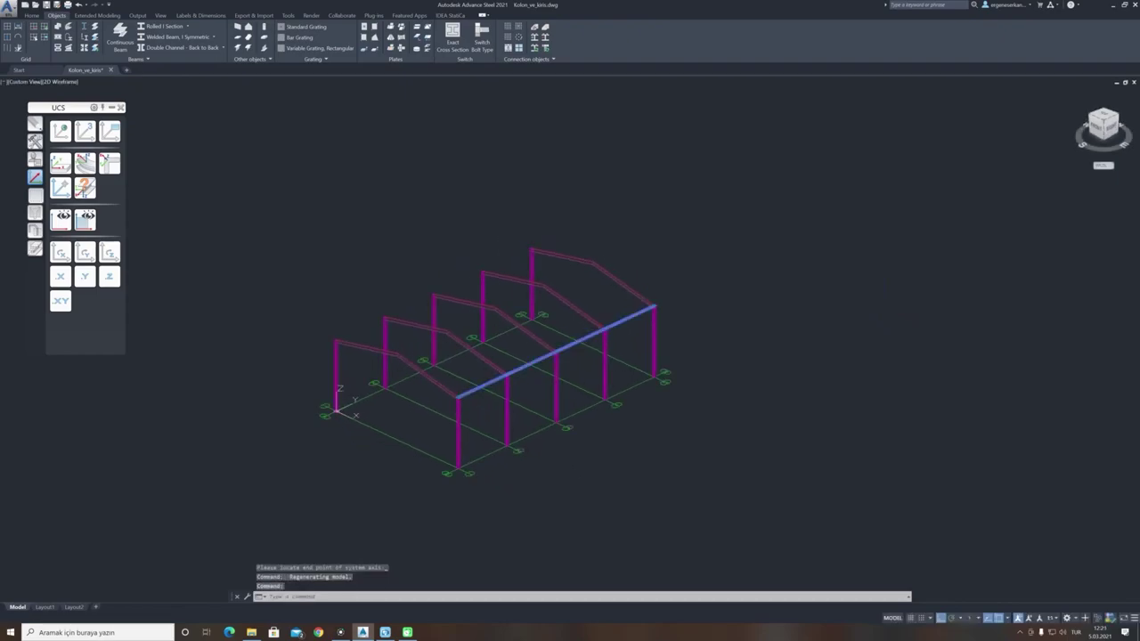
pyautogui.click(32, 15)
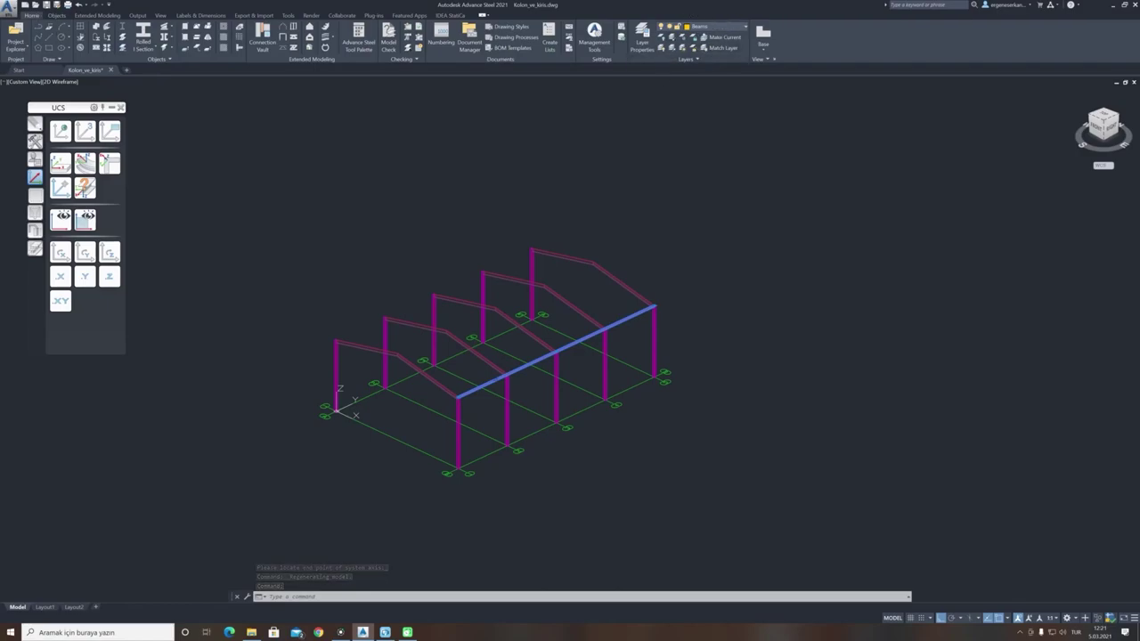
pyautogui.scroll(5, 490, 400)
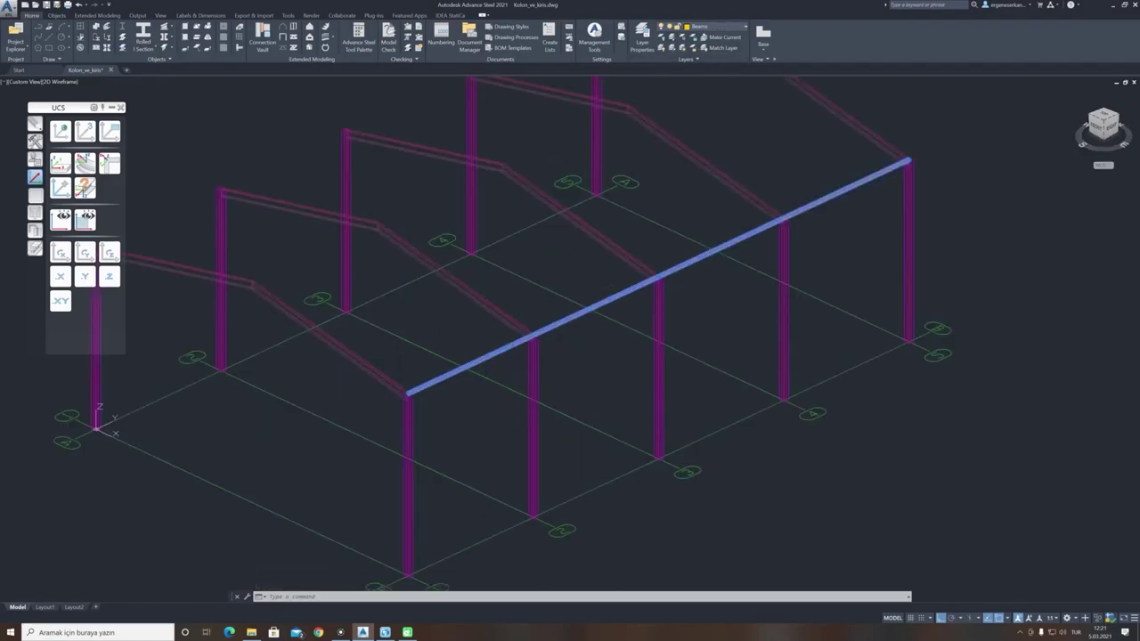
pyautogui.moveTo(520, 391); pyautogui.dragTo(516, 360, button='middle')
pyautogui.click(641, 40)
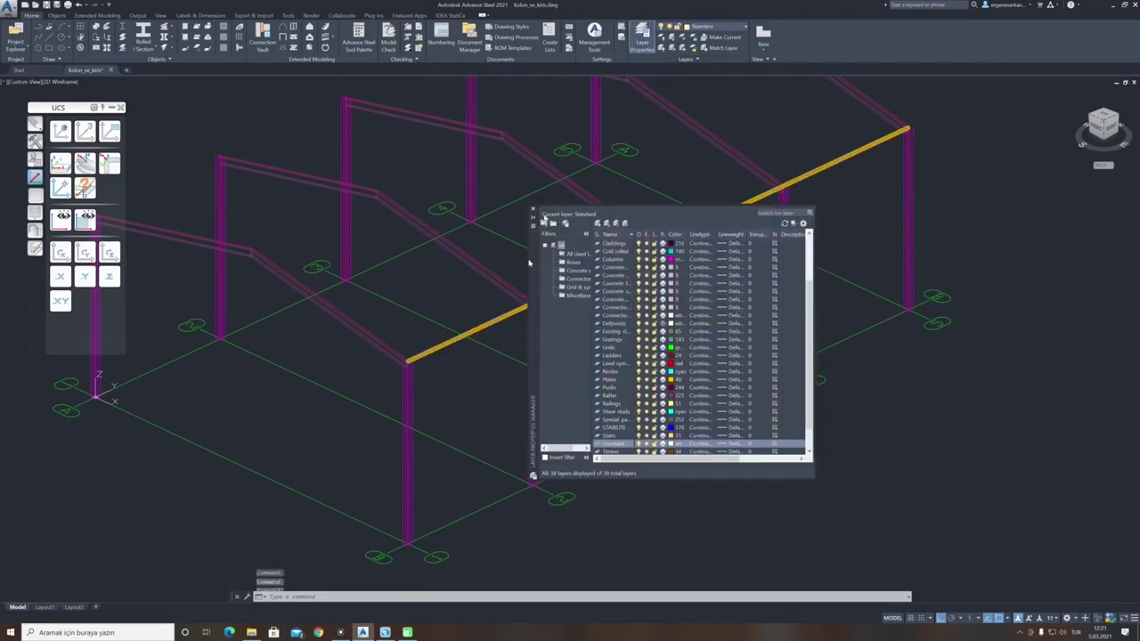
pyautogui.click(598, 223)
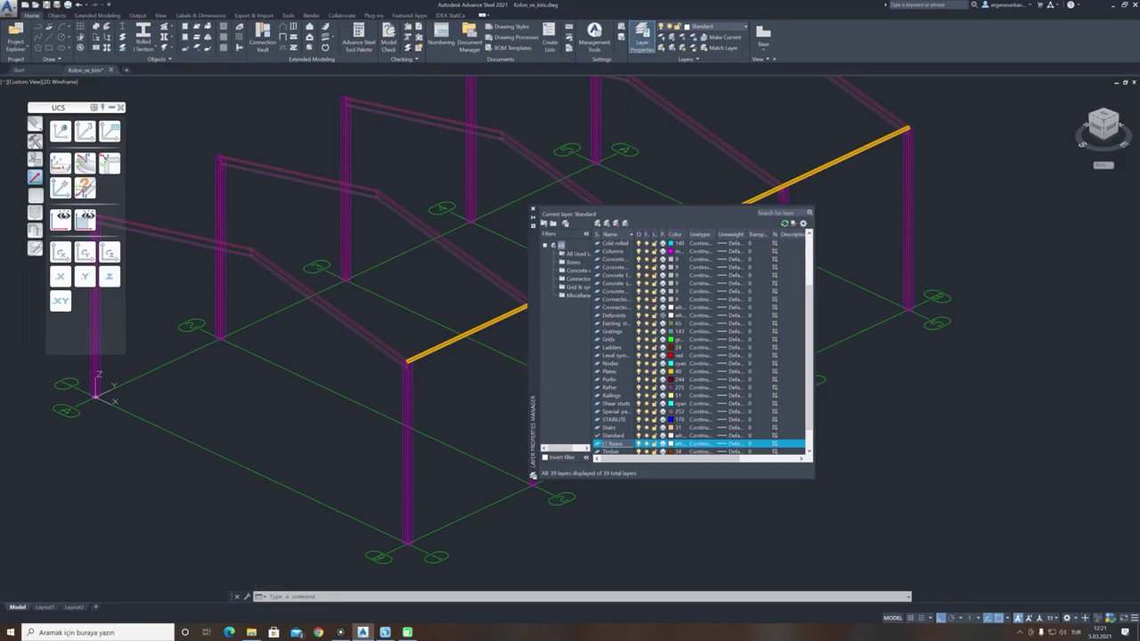
pyautogui.press('Return')
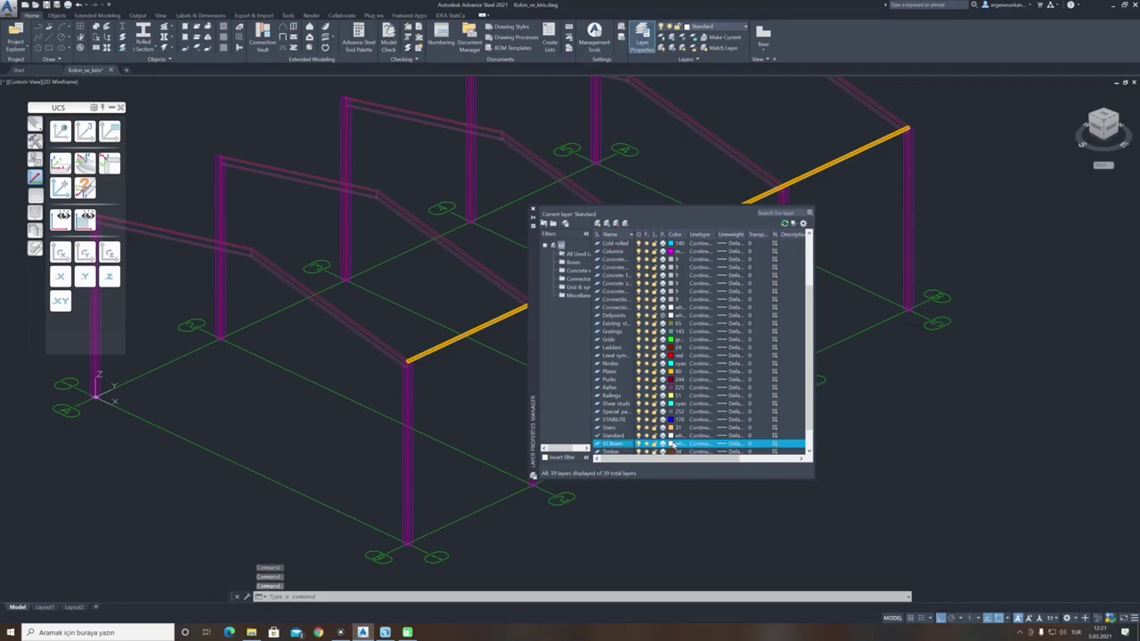
# Give the ST.Beam layer the blue index colour 180 and close the layer manager.
pyautogui.click(671, 444)
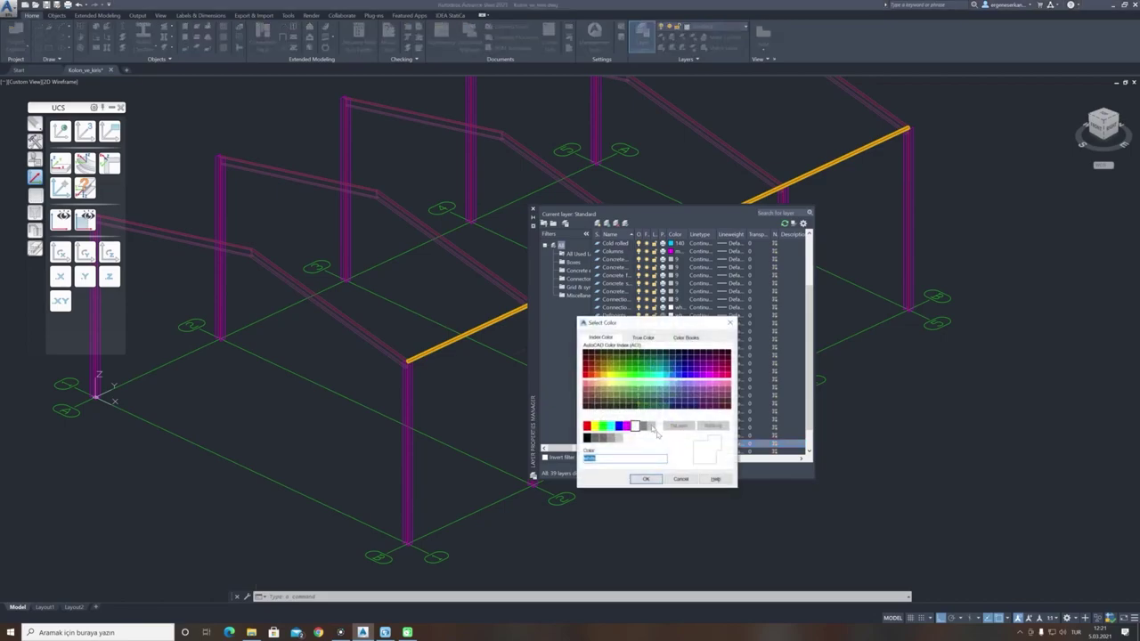
pyautogui.click(690, 378)
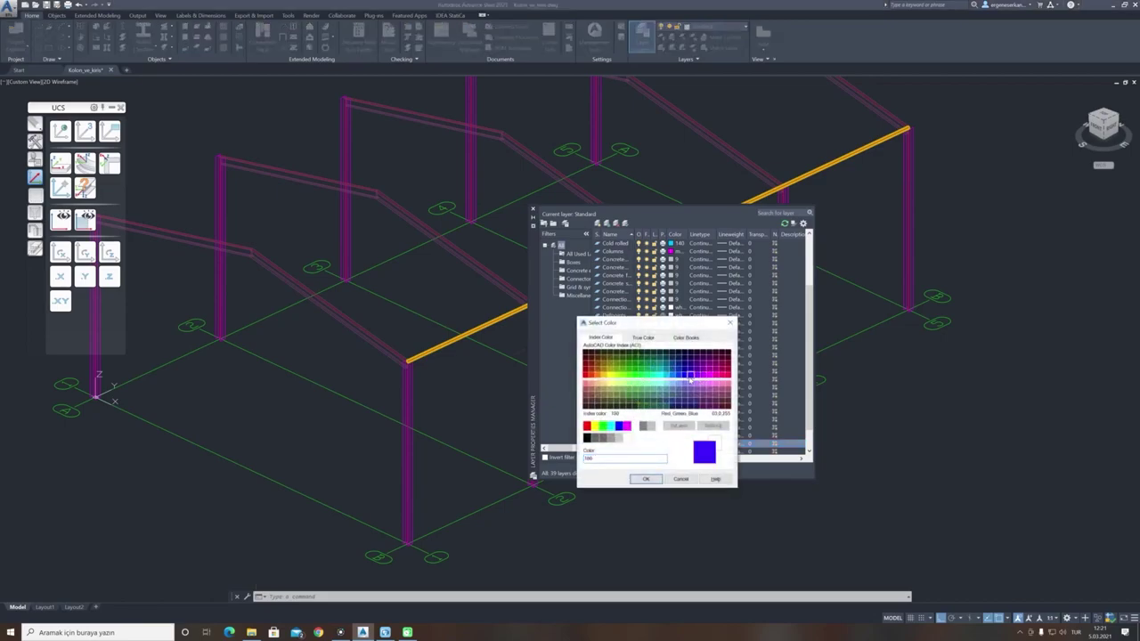
pyautogui.click(647, 479)
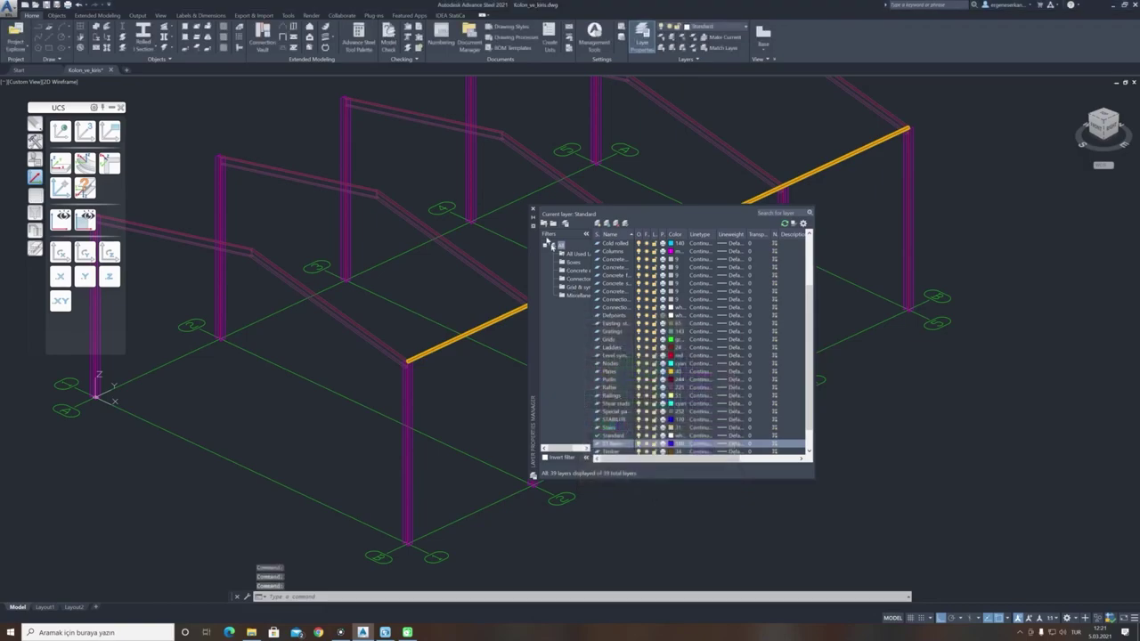
pyautogui.click(533, 210)
pyautogui.press('Escape')
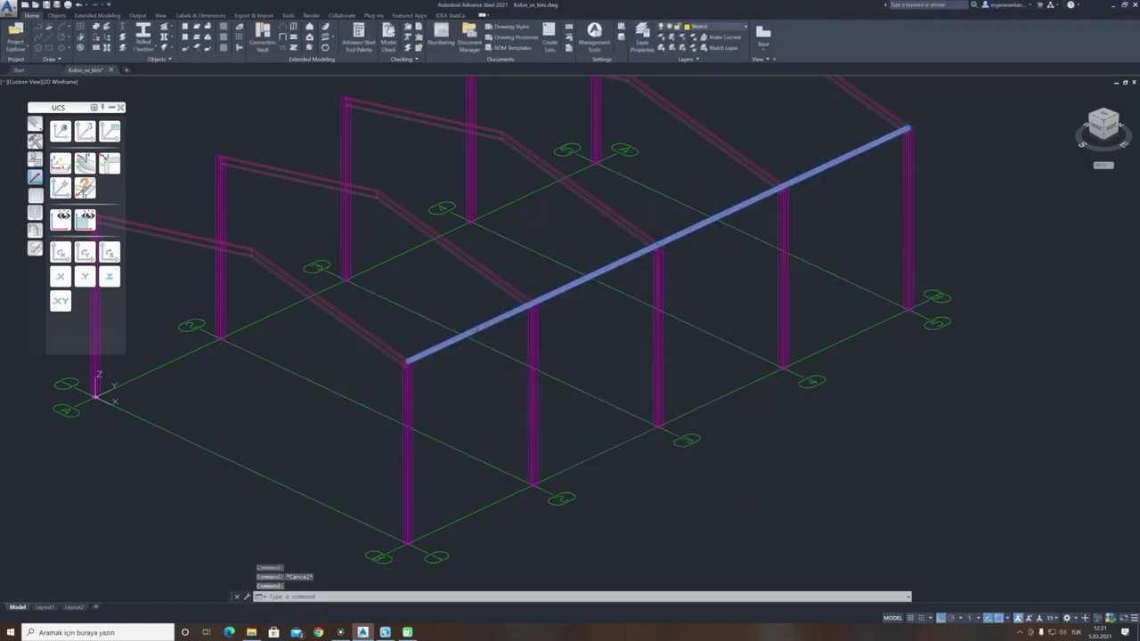
# Move the tubular longitudinal beam from the Beams layer to the ST.Beam layer.
pyautogui.click(723, 26)
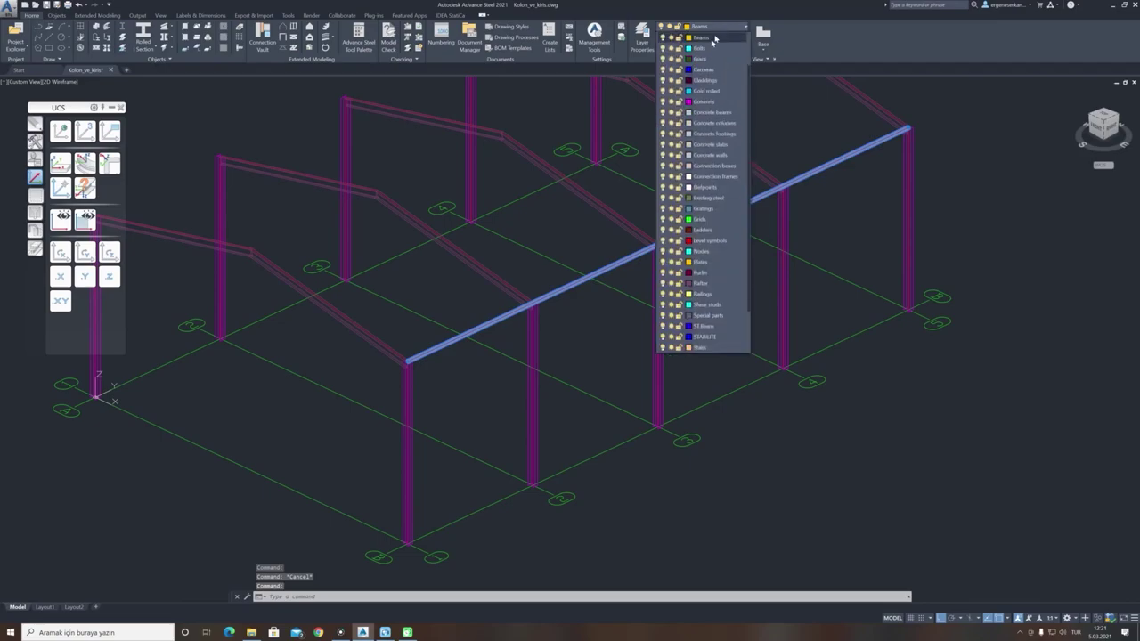
pyautogui.click(717, 328)
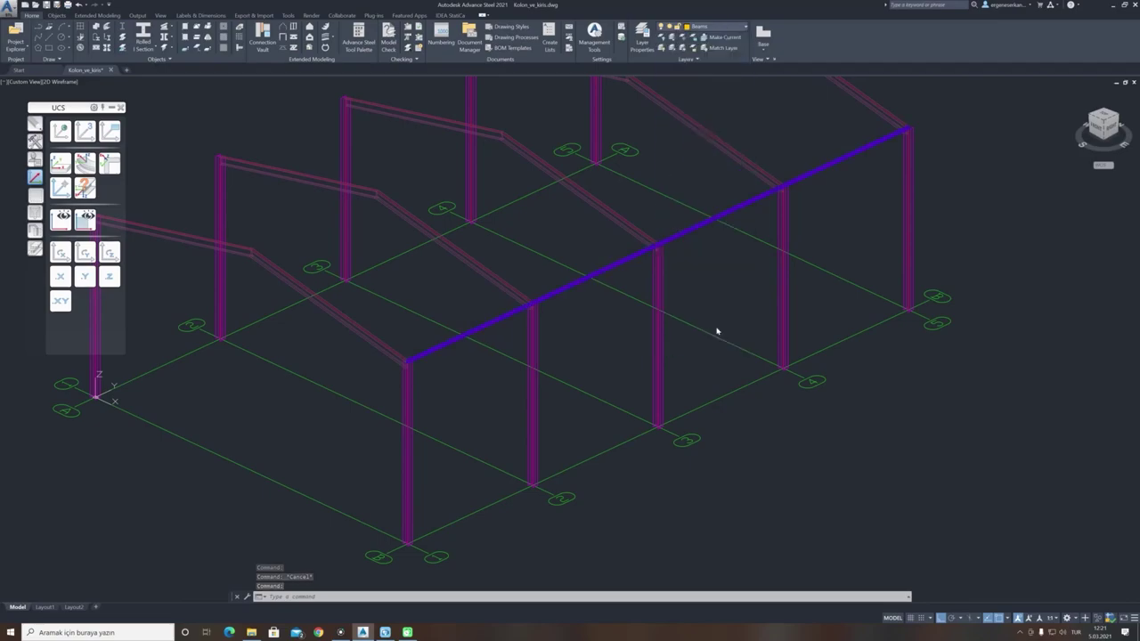
pyautogui.press('Escape')
# Start splitting the tubular longitudinal beam, with split points at the columns on axes 2 and 3.
pyautogui.keyDown('shift'); pyautogui.moveTo(491, 374); pyautogui.dragTo(556, 374, button='middle'); pyautogui.keyUp('shift')
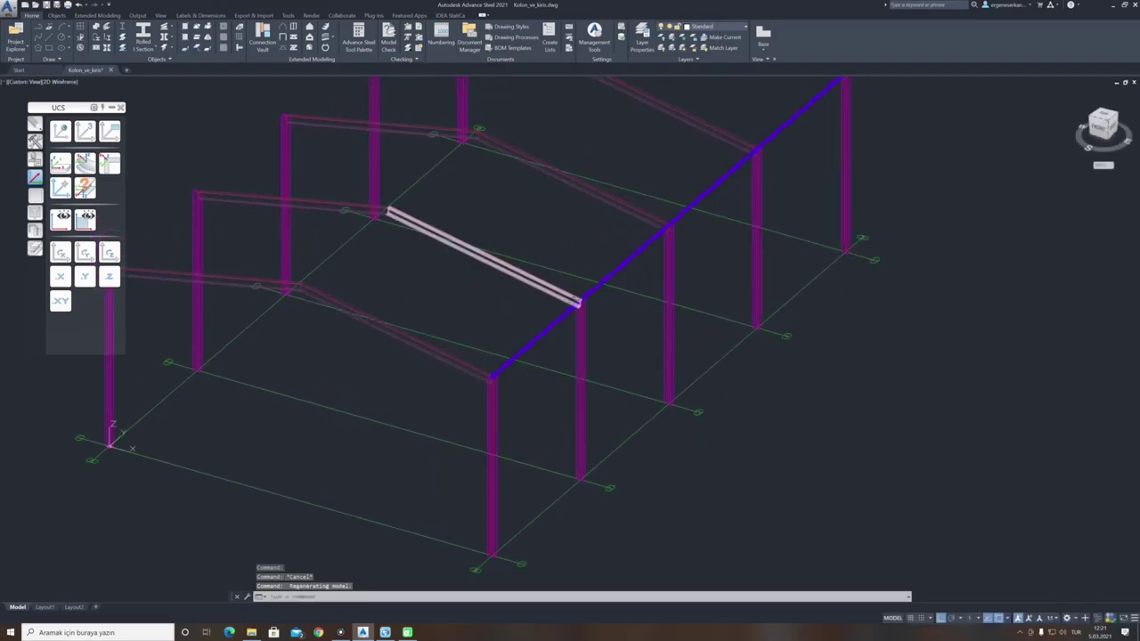
pyautogui.scroll(3, 521, 361)
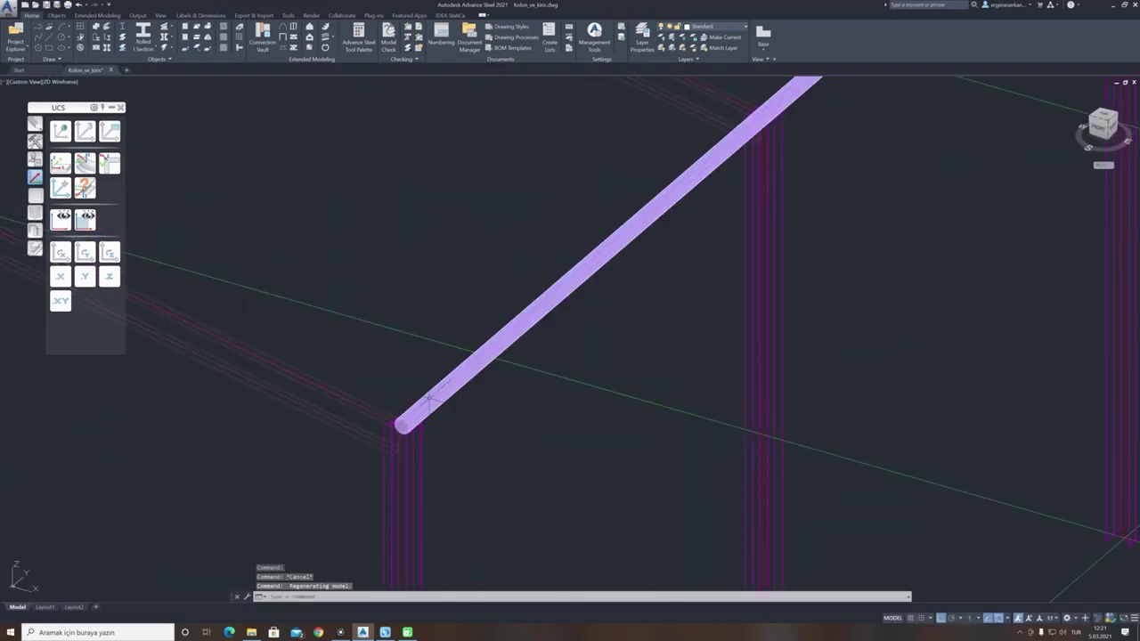
pyautogui.scroll(-3, 452, 396)
pyautogui.keyDown('shift'); pyautogui.moveTo(556, 379); pyautogui.dragTo(526, 382, button='middle'); pyautogui.keyUp('shift')
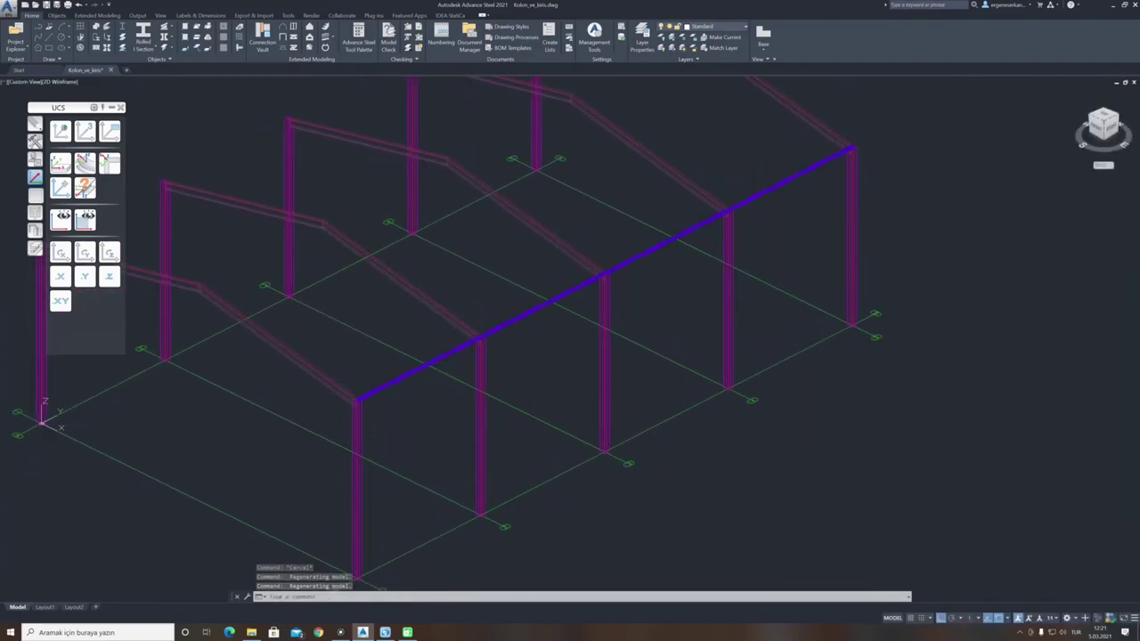
pyautogui.click(392, 382)
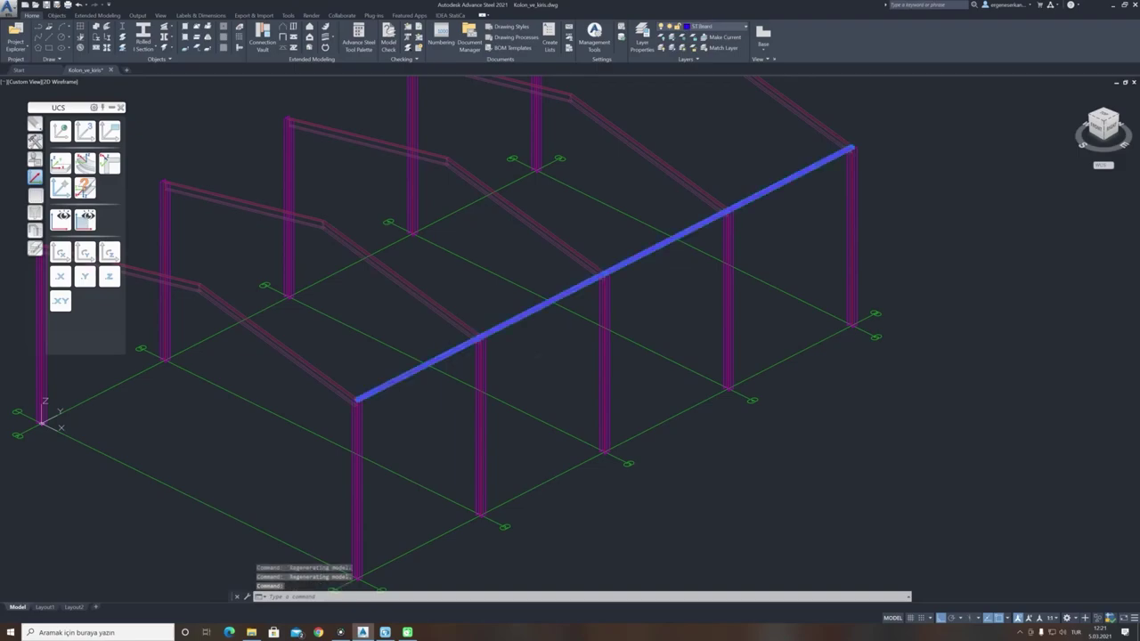
pyautogui.click(56, 16)
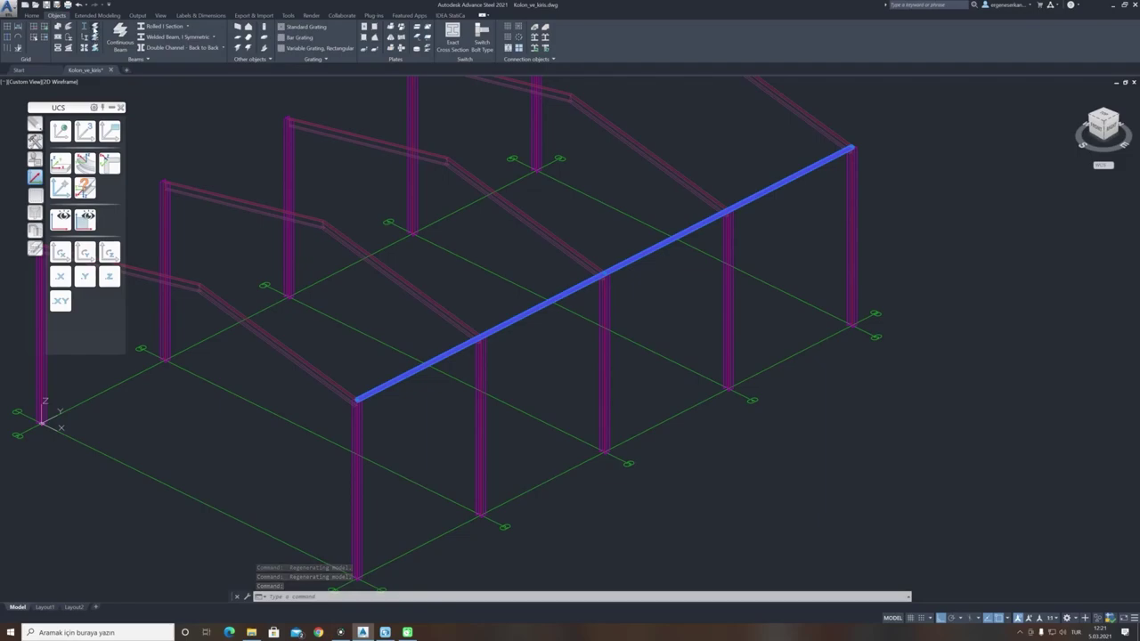
pyautogui.click(95, 26)
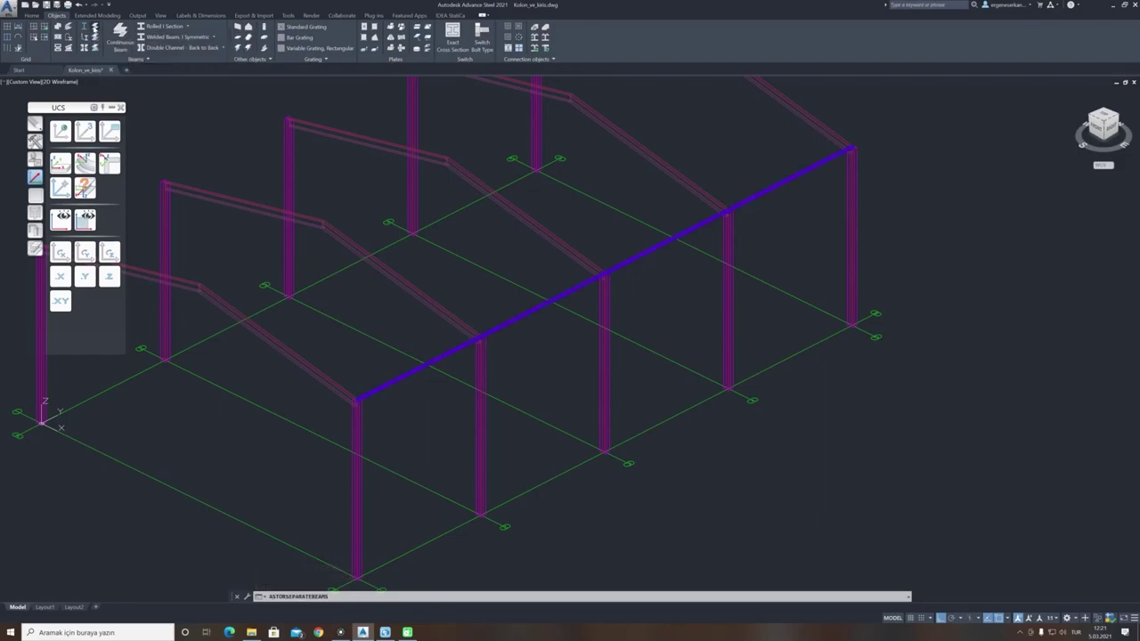
pyautogui.scroll(6, 449, 365)
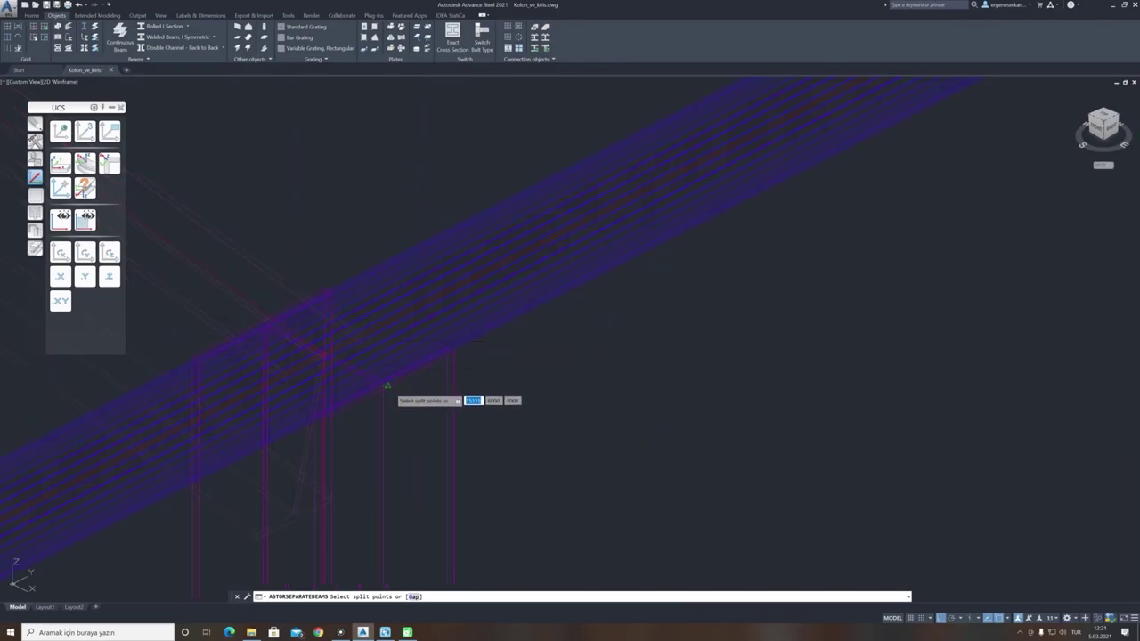
pyautogui.click(388, 385)
pyautogui.scroll(-5, 392, 392)
pyautogui.scroll(6, 521, 320)
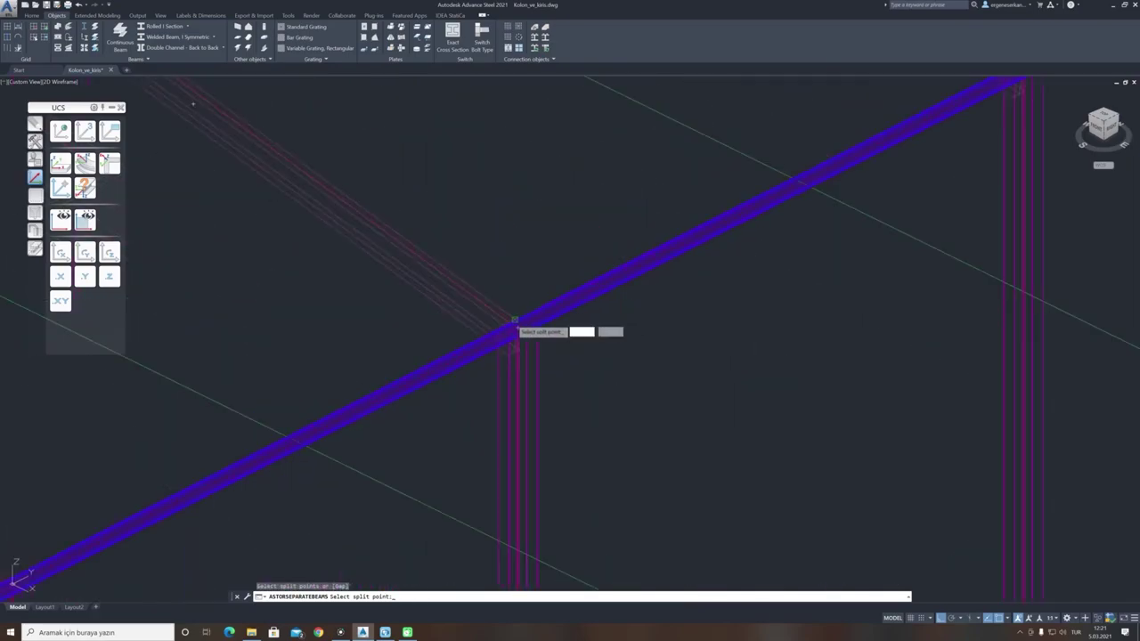
pyautogui.click(579, 319)
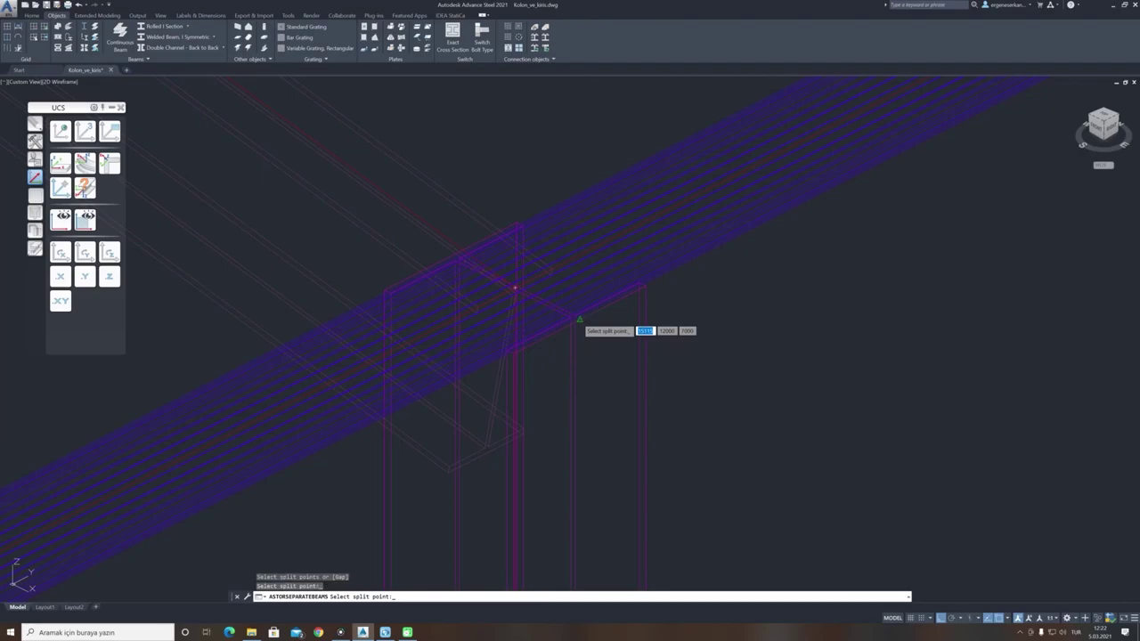
# Complete the split with a point at the axis 4 column and check that the end bay is a separate beam.
pyautogui.scroll(-5, 478, 358)
pyautogui.scroll(-5, 481, 356)
pyautogui.scroll(7, 570, 339)
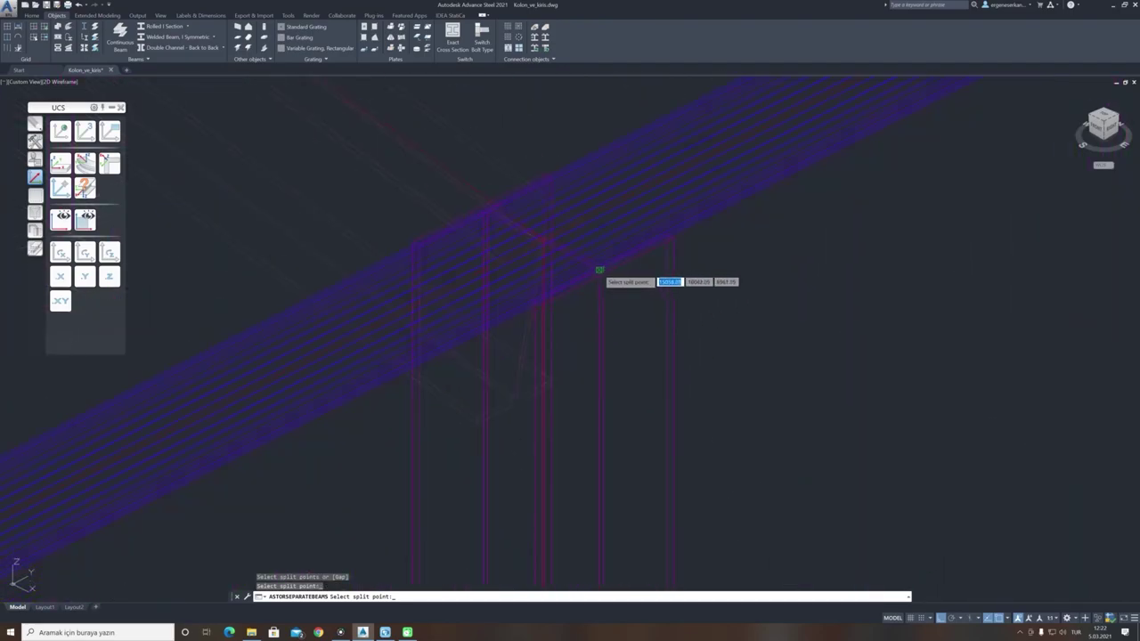
pyautogui.click(604, 269)
pyautogui.scroll(-5, 604, 271)
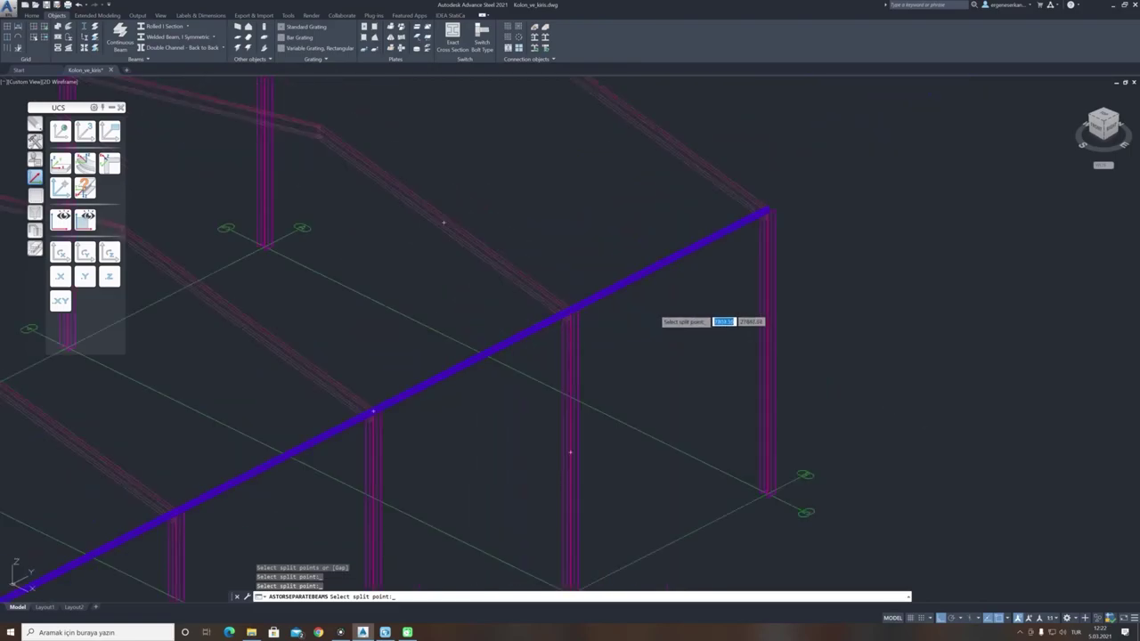
pyautogui.press('Return')
pyautogui.doubleClick(616, 286)
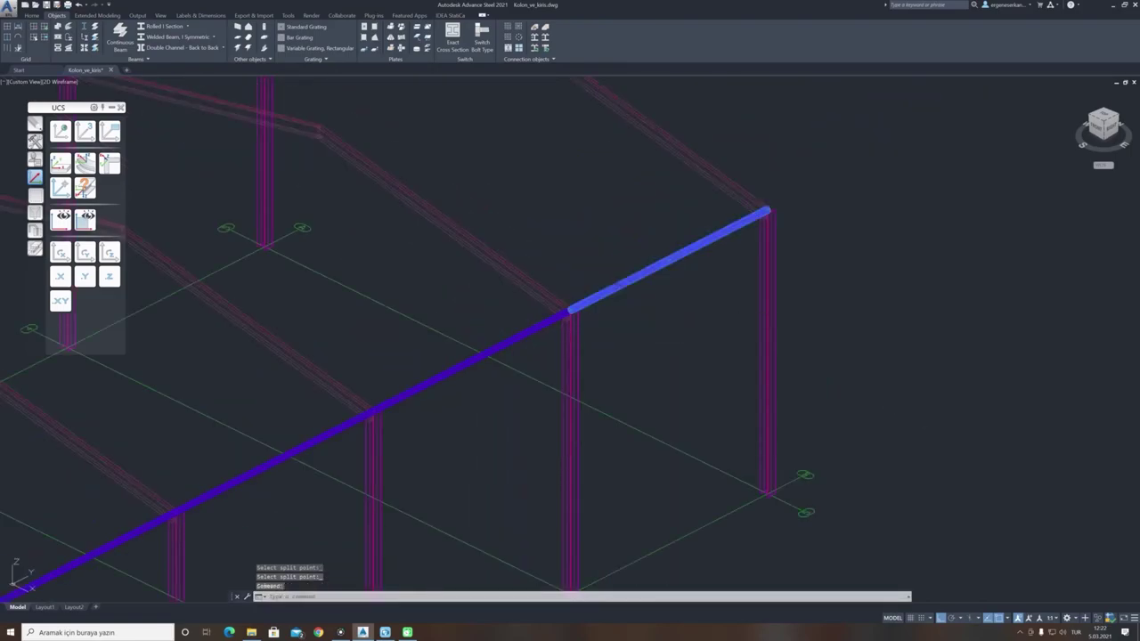
pyautogui.click(907, 298)
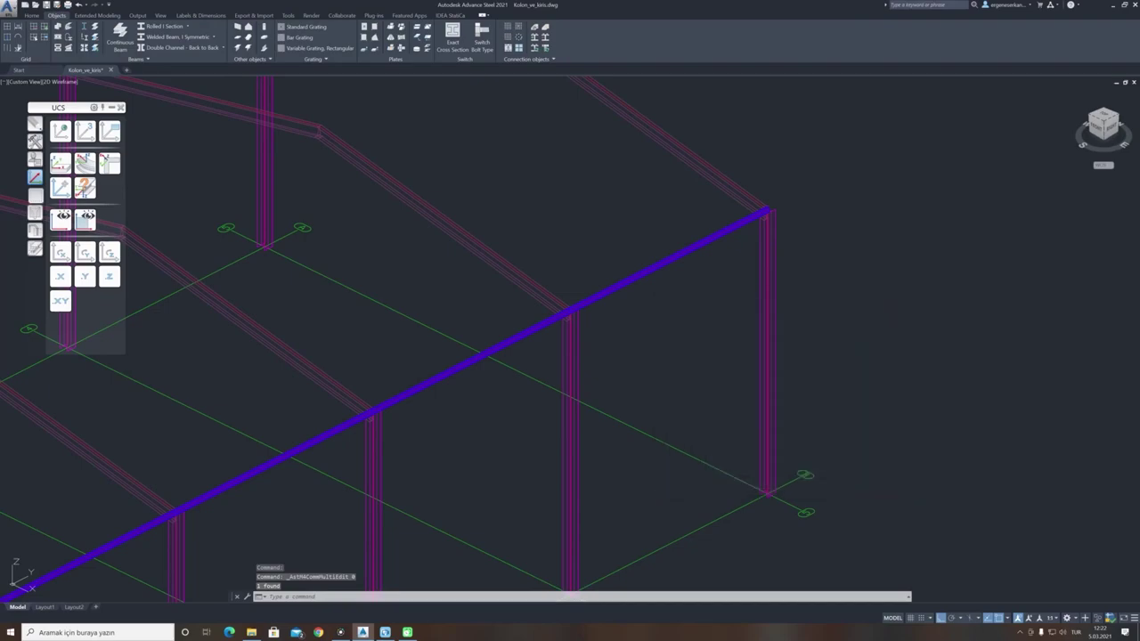
# Move all four tubular beam segments straight down by 200 mm.
pyautogui.scroll(-5, 635, 300)
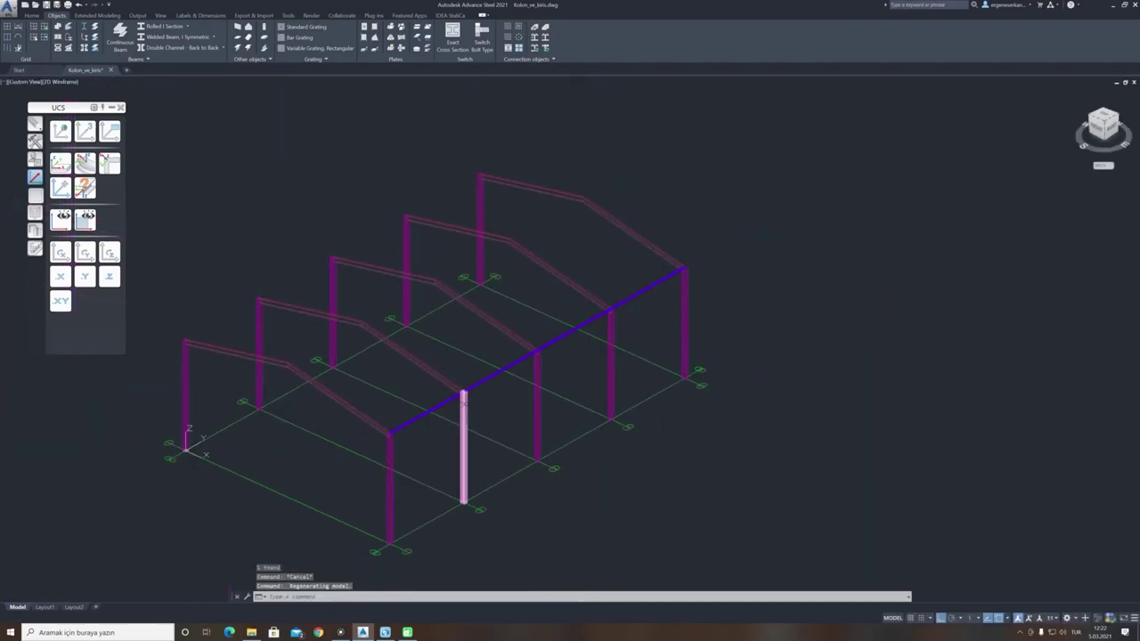
pyautogui.write('m')
pyautogui.press('Return')
pyautogui.click(443, 403)
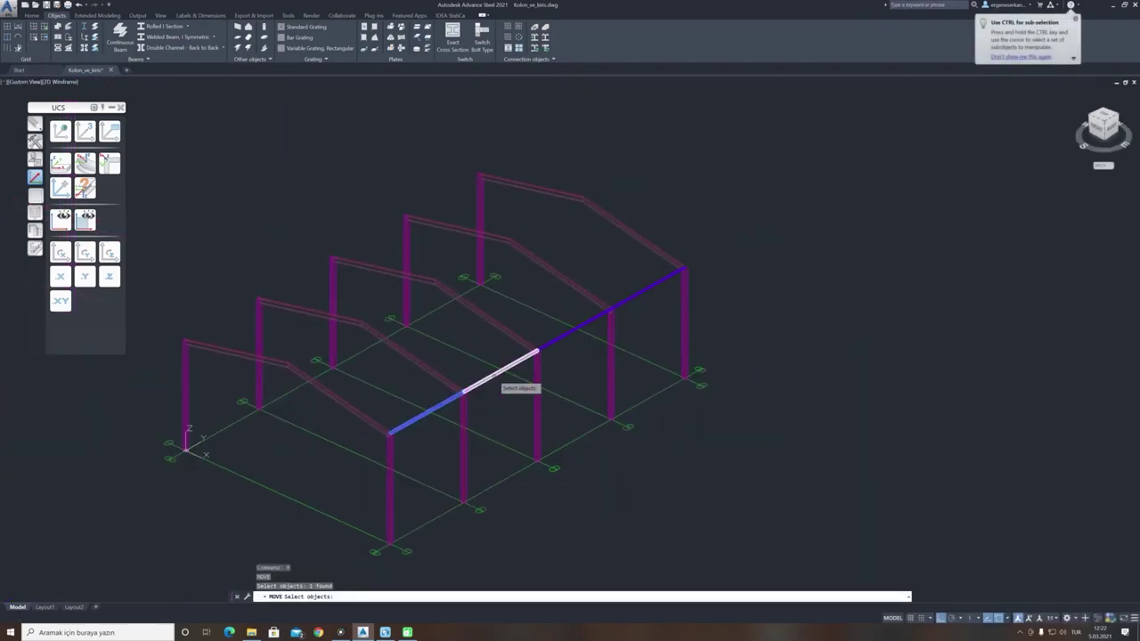
pyautogui.click(556, 340)
pyautogui.click(640, 292)
pyautogui.scroll(5, 498, 392)
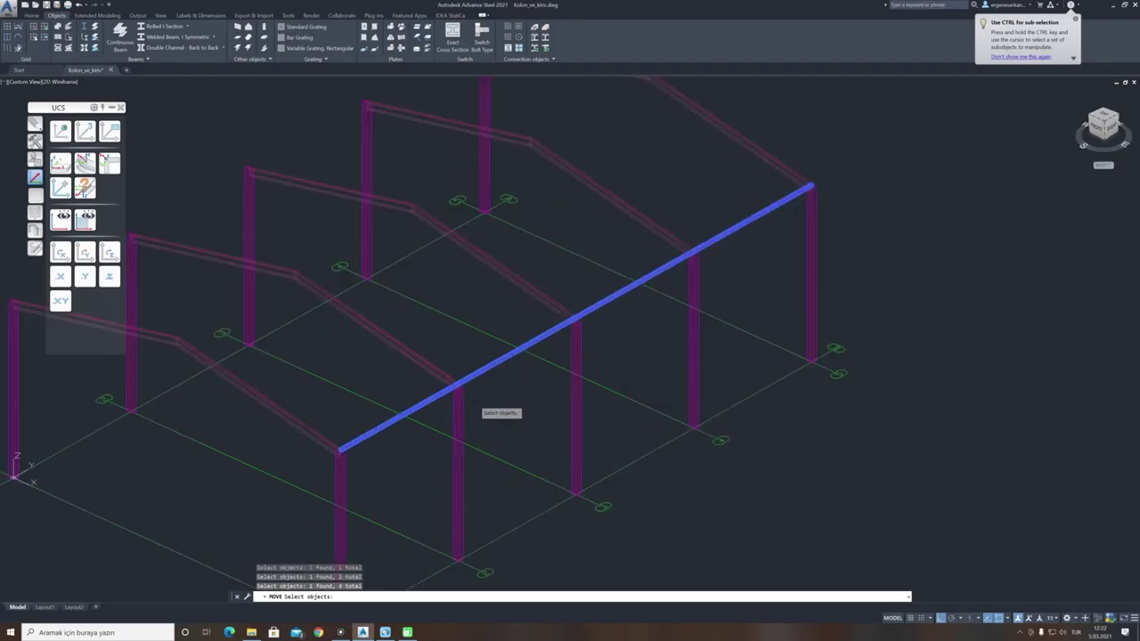
pyautogui.press('Return')
pyautogui.click(528, 359)
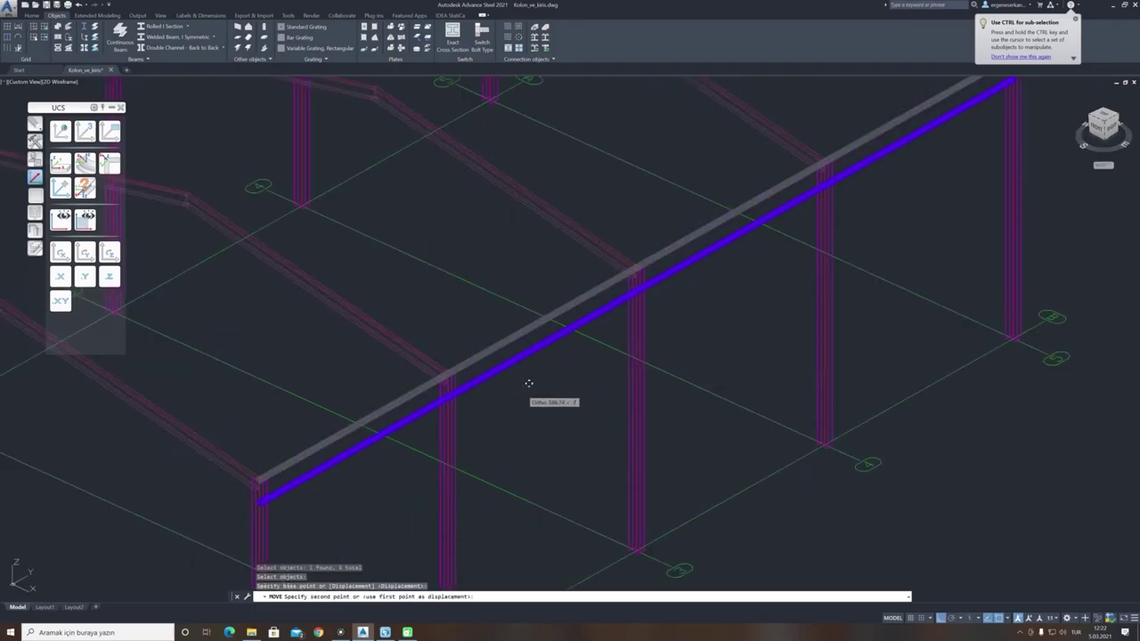
pyautogui.write('200')
pyautogui.press('Return')
pyautogui.press('Escape')
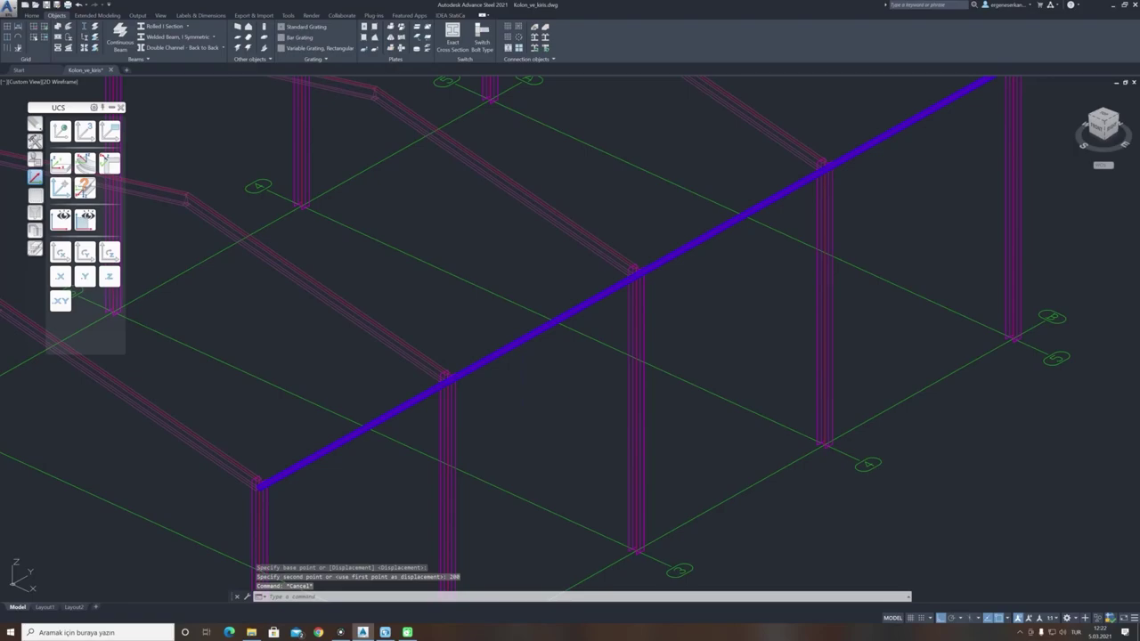
# Display the model in the Conceptual visual style and examine the tubular beams between the columns.
pyautogui.scroll(5, 445, 387)
pyautogui.scroll(-5, 486, 376)
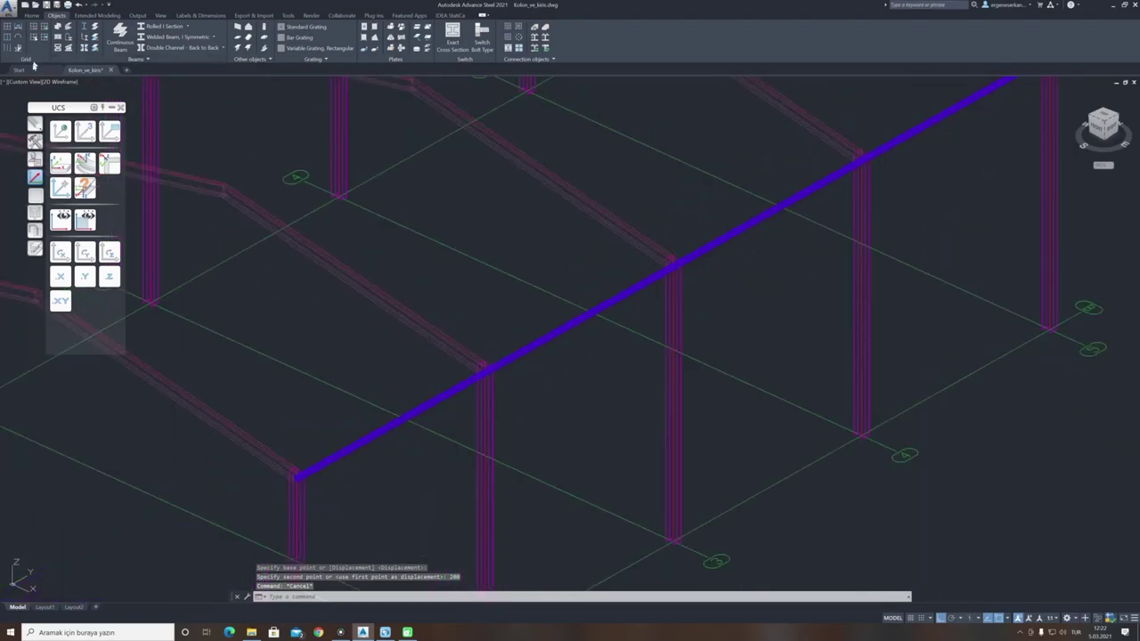
pyautogui.click(56, 83)
pyautogui.click(76, 109)
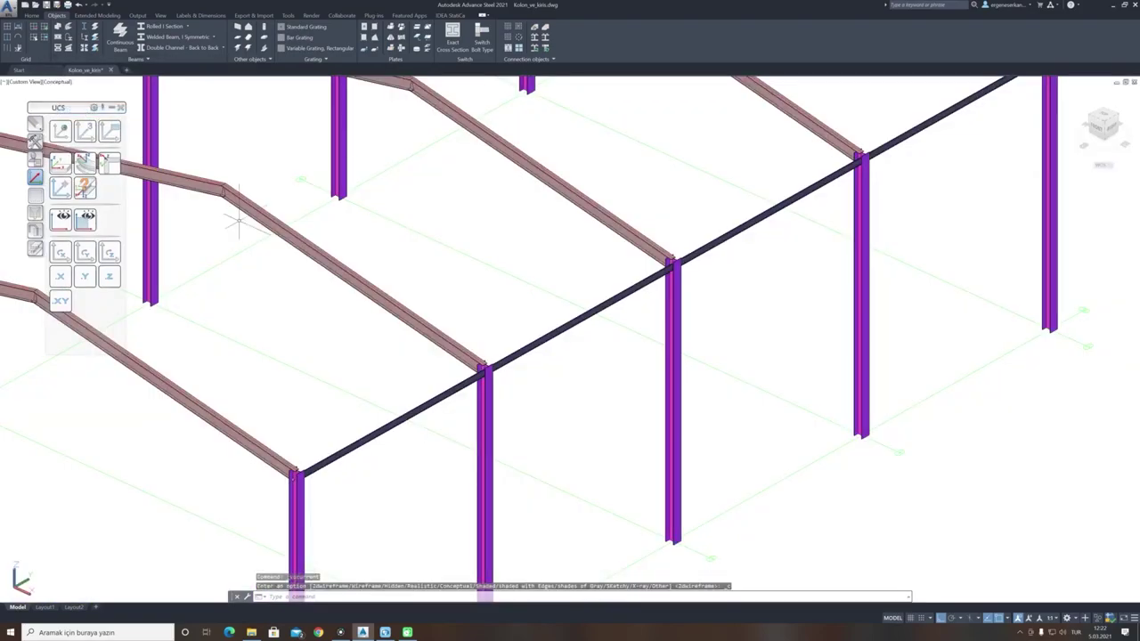
pyautogui.scroll(5, 486, 329)
pyautogui.scroll(2, 485, 329)
pyautogui.scroll(-10, 485, 330)
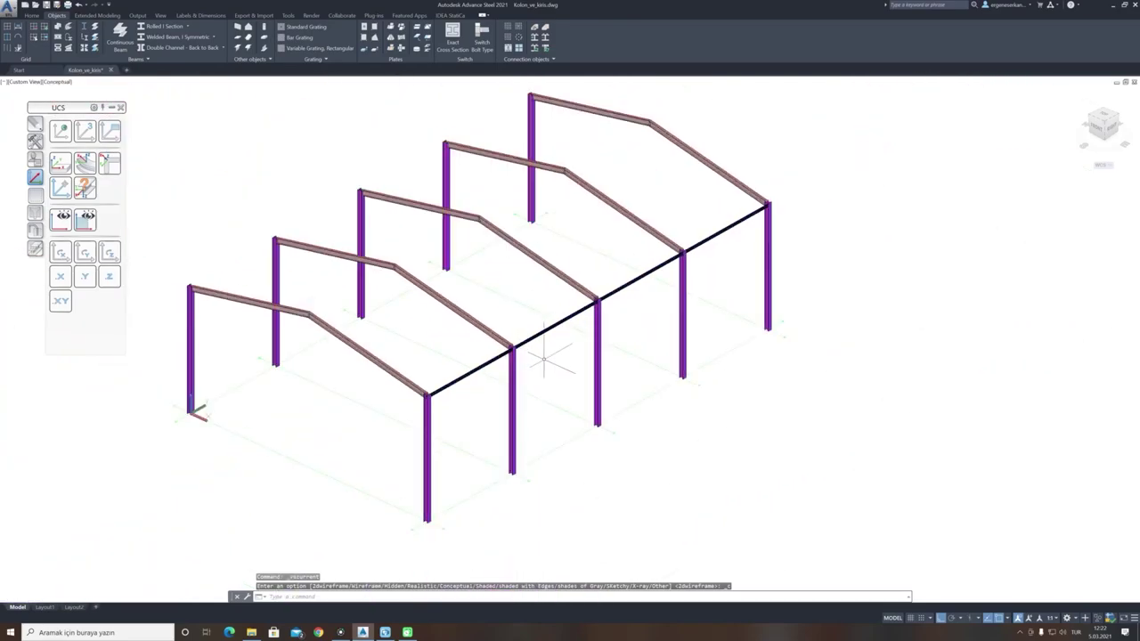
pyautogui.keyDown('shift'); pyautogui.moveTo(592, 353); pyautogui.dragTo(556, 350, button='middle'); pyautogui.keyUp('shift')
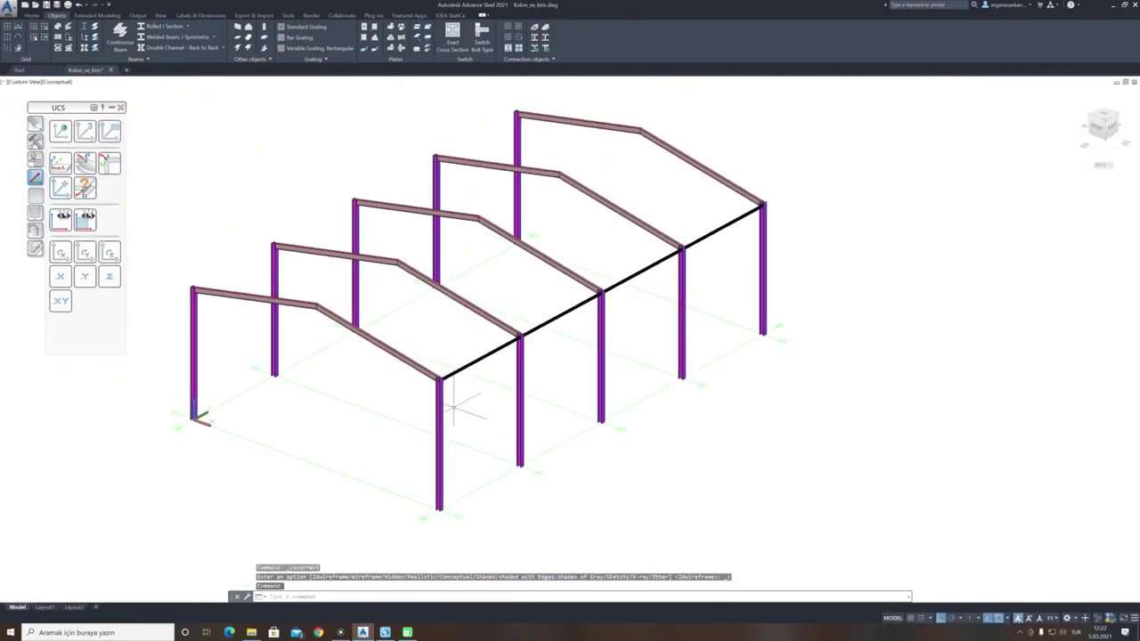
# Copy the four tubular longitudinal beam segments at the column tops straight down by 3500 mm.
pyautogui.press('Return')
pyautogui.click(503, 349)
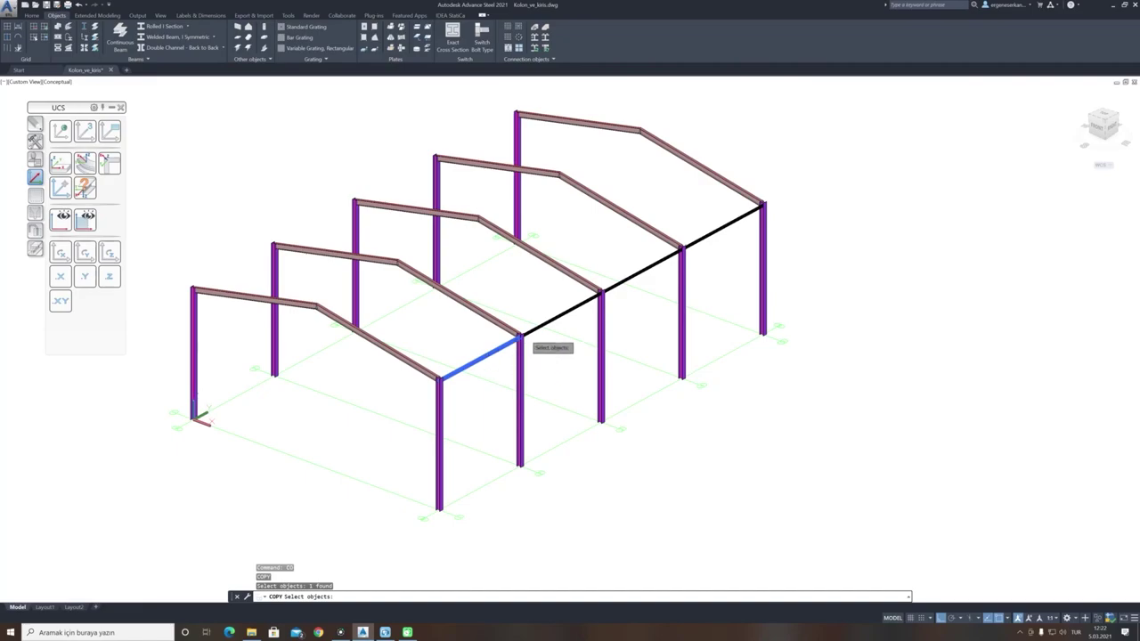
pyautogui.click(555, 316)
pyautogui.click(639, 272)
pyautogui.click(704, 237)
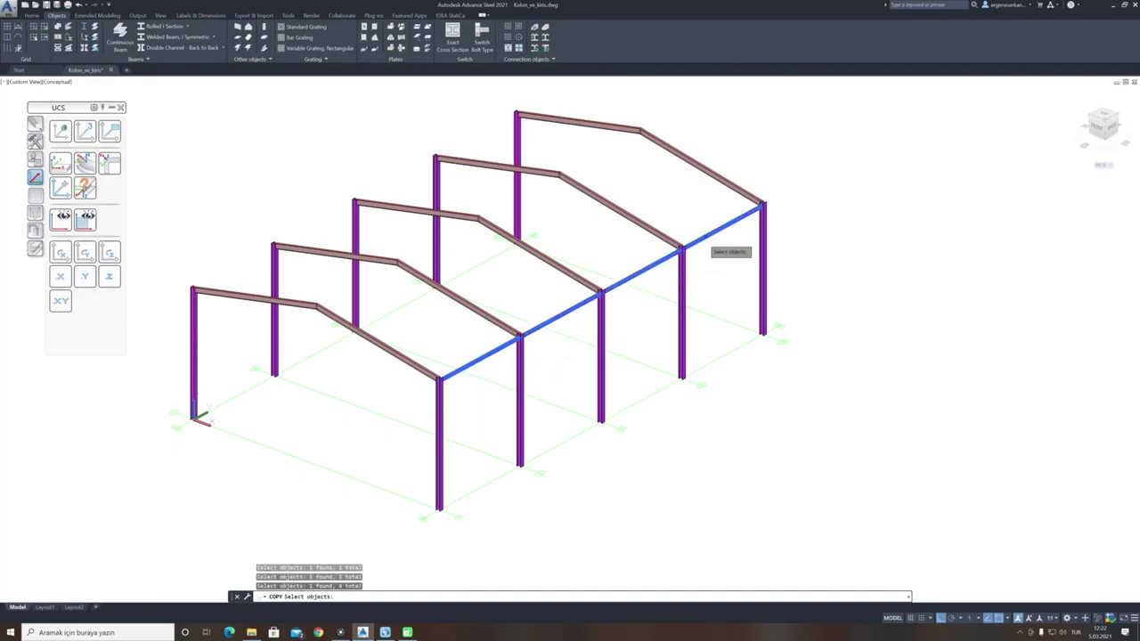
pyautogui.scroll(2, 465, 386)
pyautogui.press('Return')
pyautogui.click(502, 348)
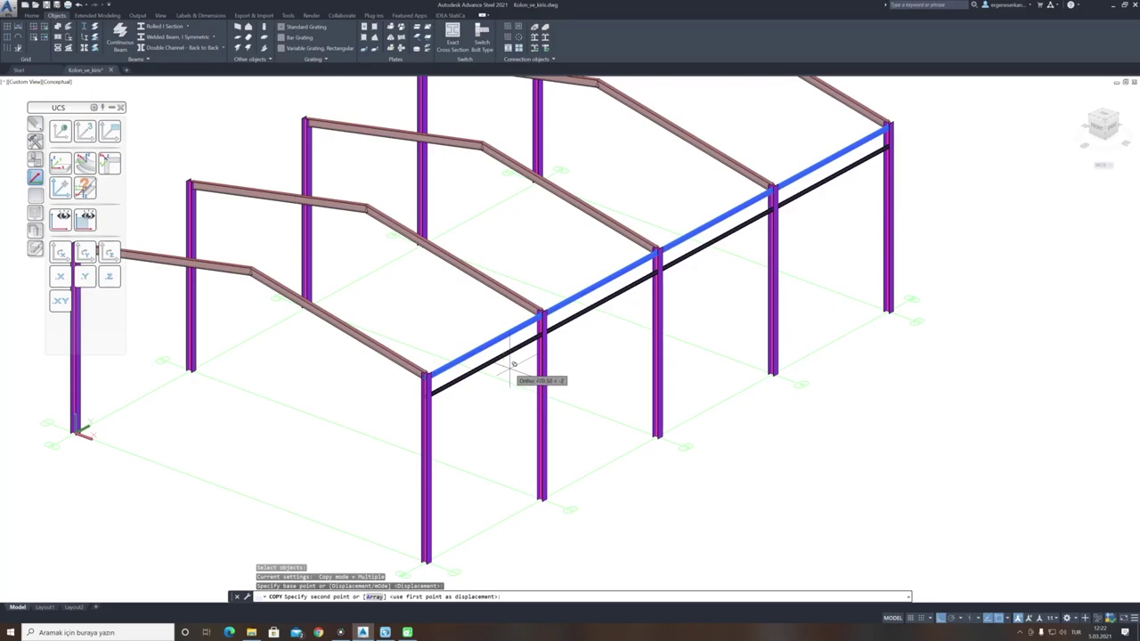
pyautogui.write('1500')
pyautogui.press('Return')
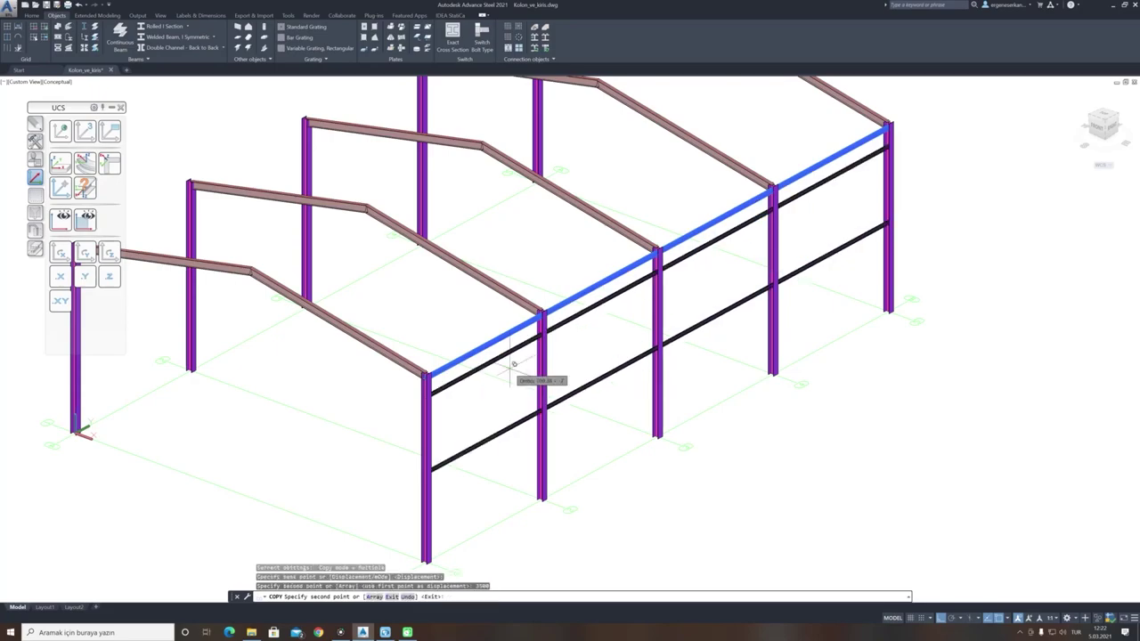
pyautogui.press('Escape')
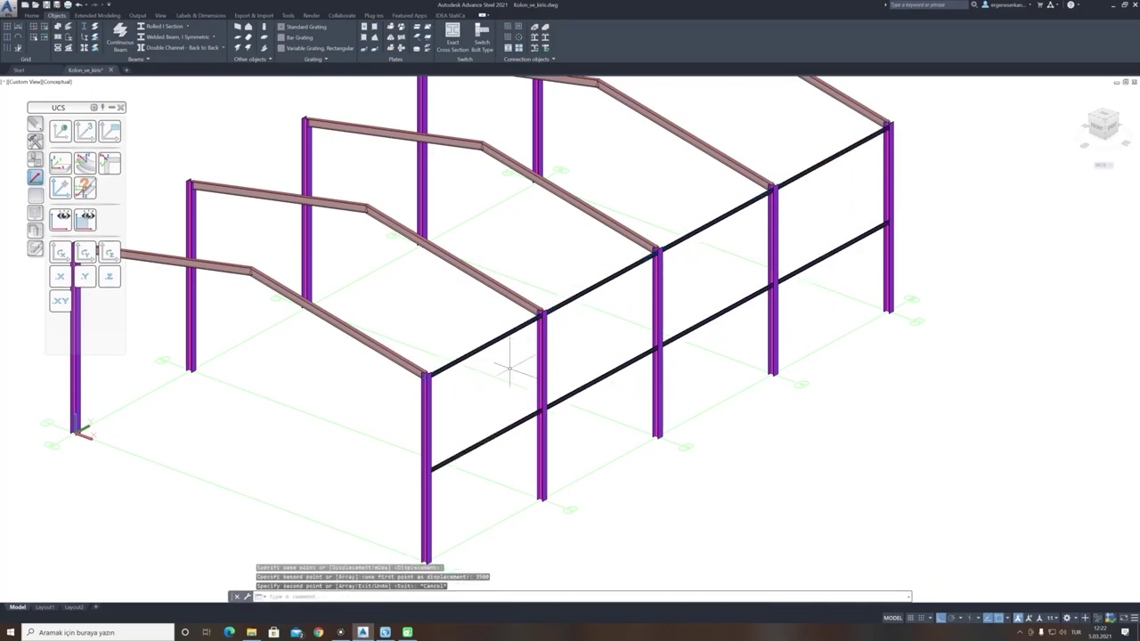
# Copy all eight upper and lower tubular beams to the opposite column row, using the matching axis 1 grid end points as references.
pyautogui.press('Return')
pyautogui.click(499, 436)
pyautogui.click(490, 348)
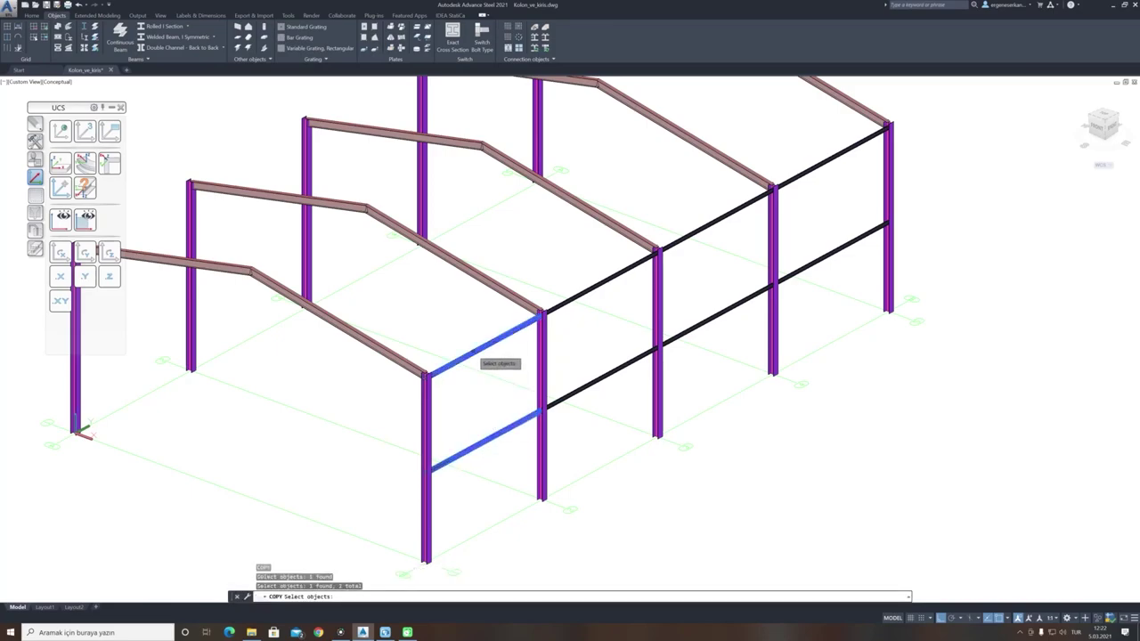
pyautogui.click(601, 283)
pyautogui.click(595, 388)
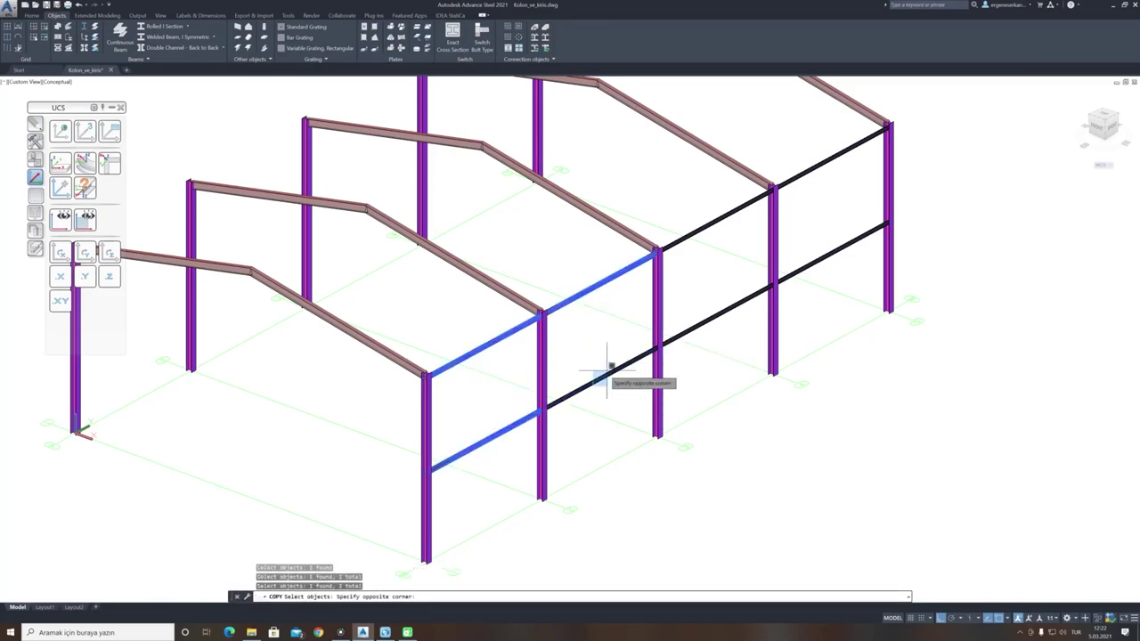
pyautogui.click(608, 373)
pyautogui.click(716, 316)
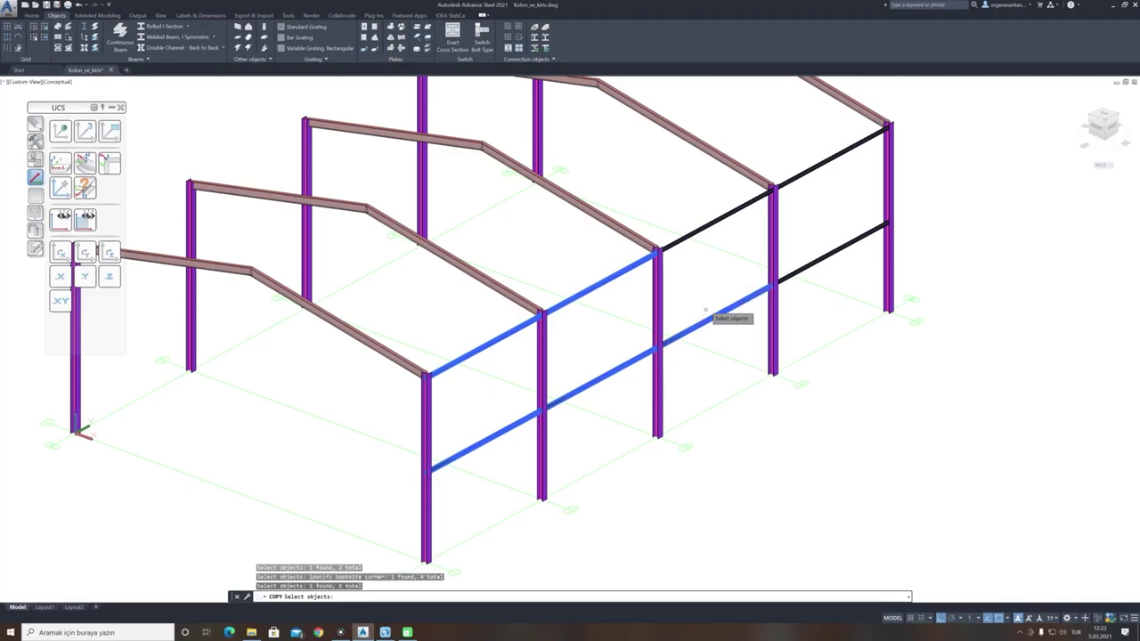
pyautogui.click(708, 224)
pyautogui.click(821, 164)
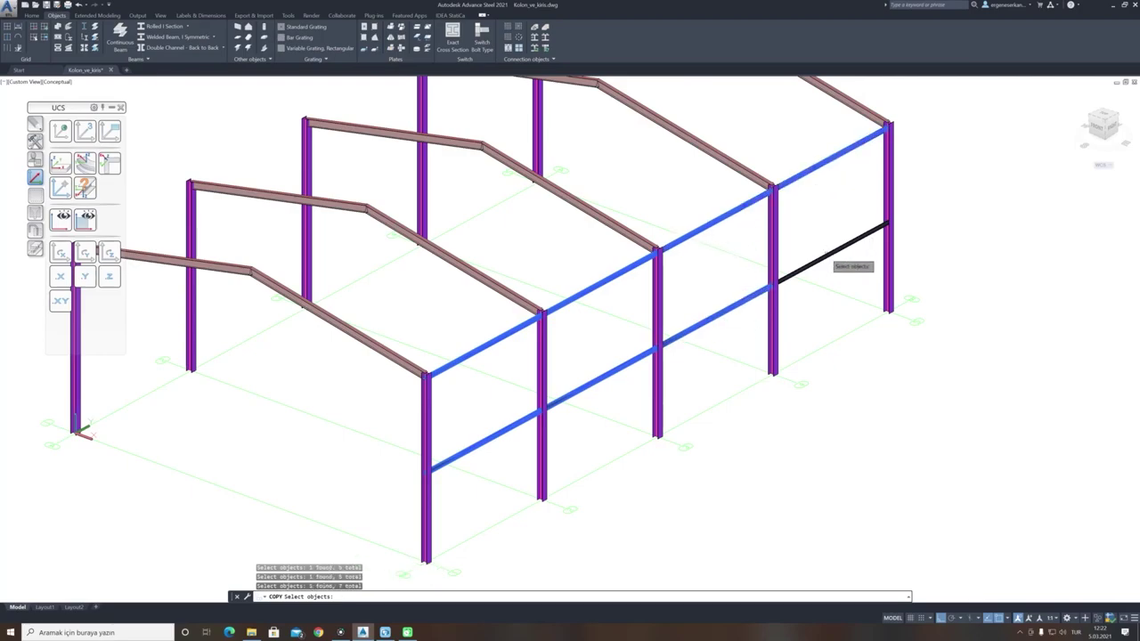
pyautogui.scroll(6, 593, 375)
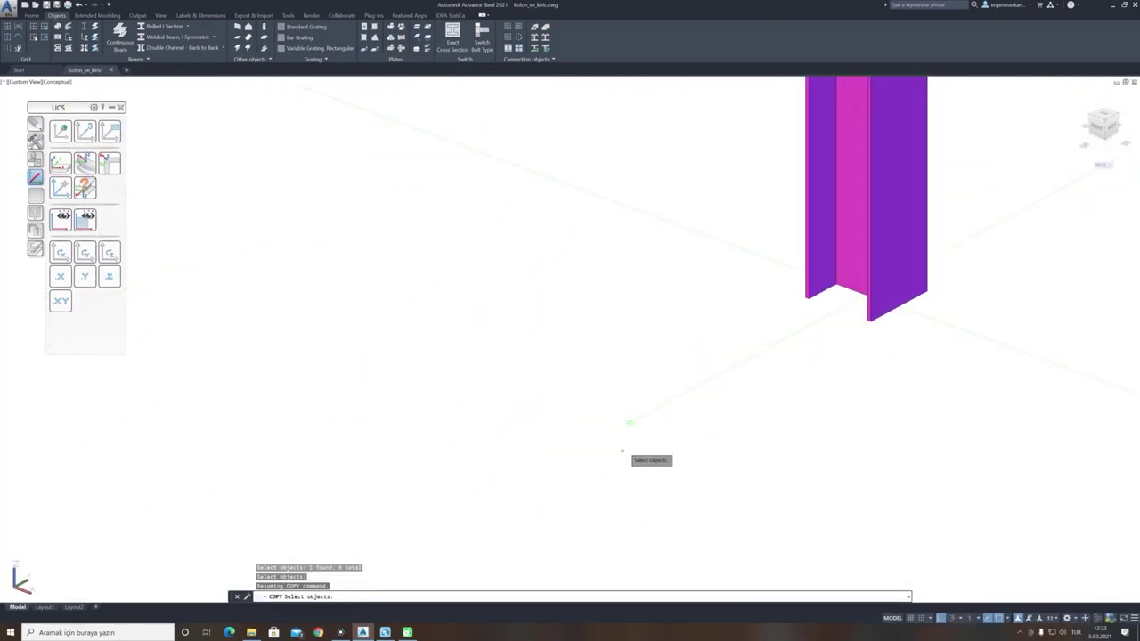
pyautogui.scroll(3, 631, 419)
pyautogui.press('Return')
pyautogui.click(642, 407)
pyautogui.scroll(-6, 643, 405)
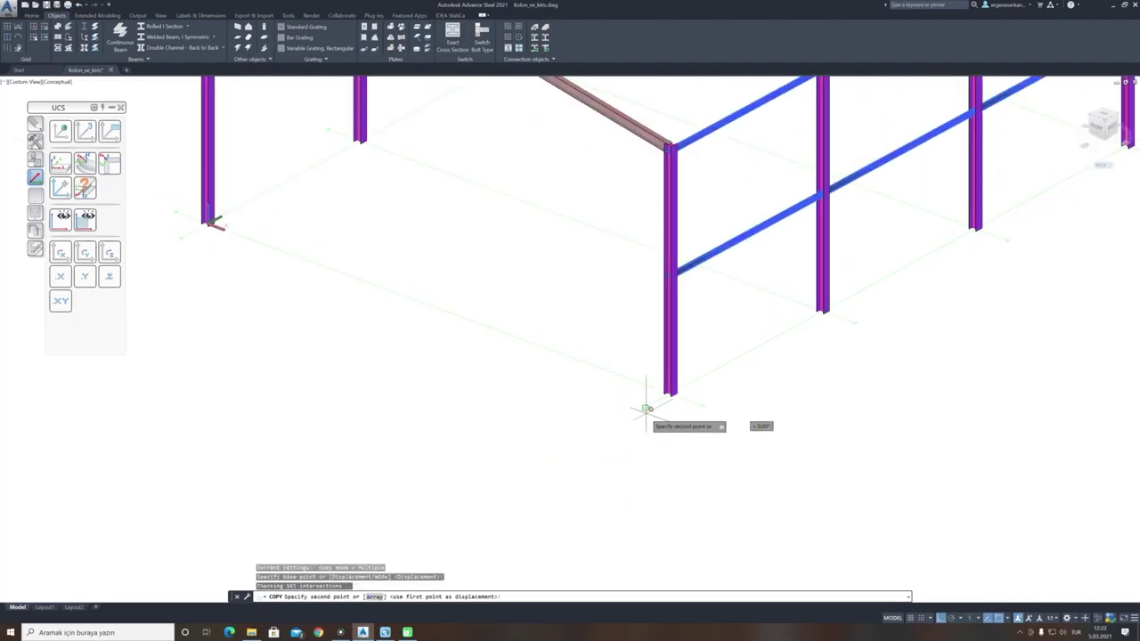
pyautogui.scroll(5, 489, 377)
pyautogui.scroll(2, 427, 393)
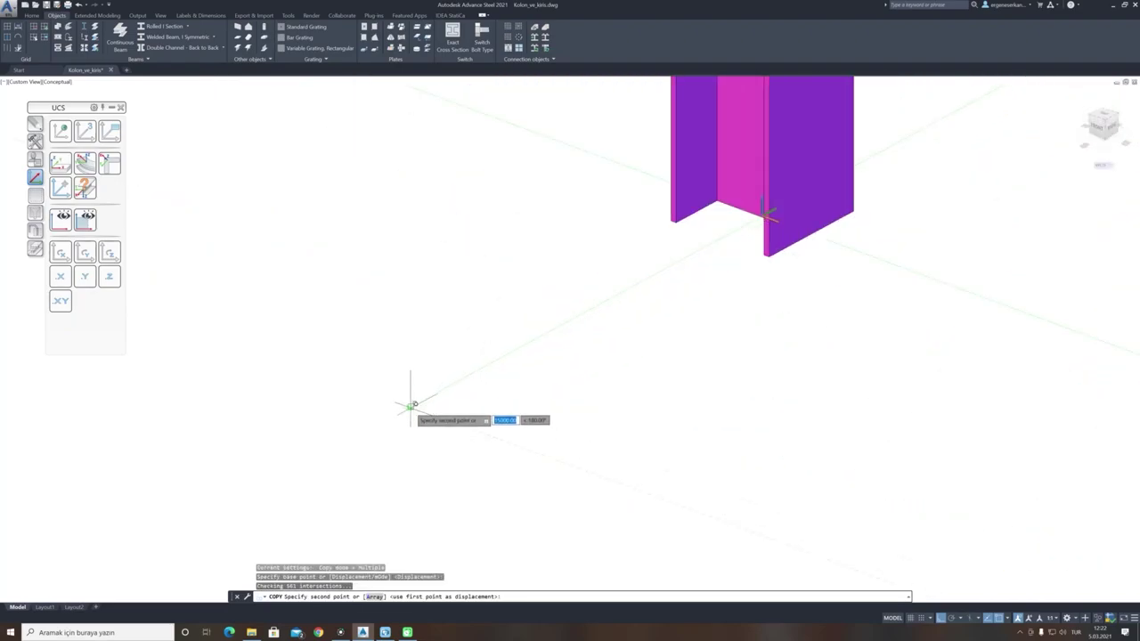
pyautogui.click(411, 405)
pyautogui.scroll(-7, 411, 406)
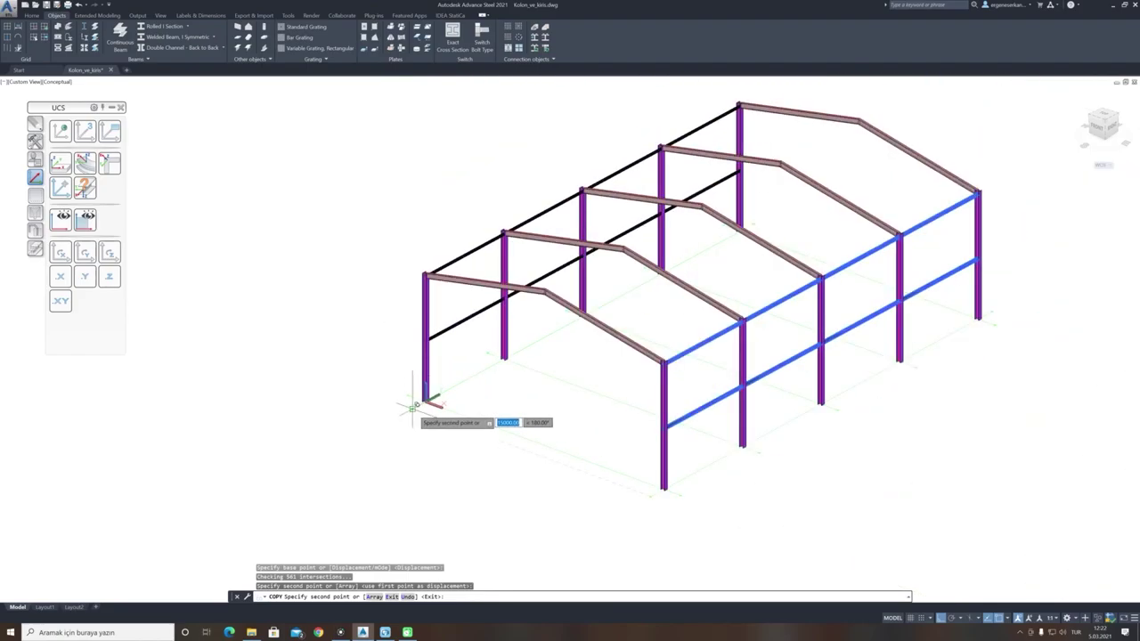
pyautogui.press('Escape')
# Display the model in the 2D Wireframe visual style and examine the rafter, column and tubular beam joint on axis 1.
pyautogui.keyDown('shift'); pyautogui.moveTo(422, 401); pyautogui.dragTo(509, 452, button='middle'); pyautogui.keyUp('shift')
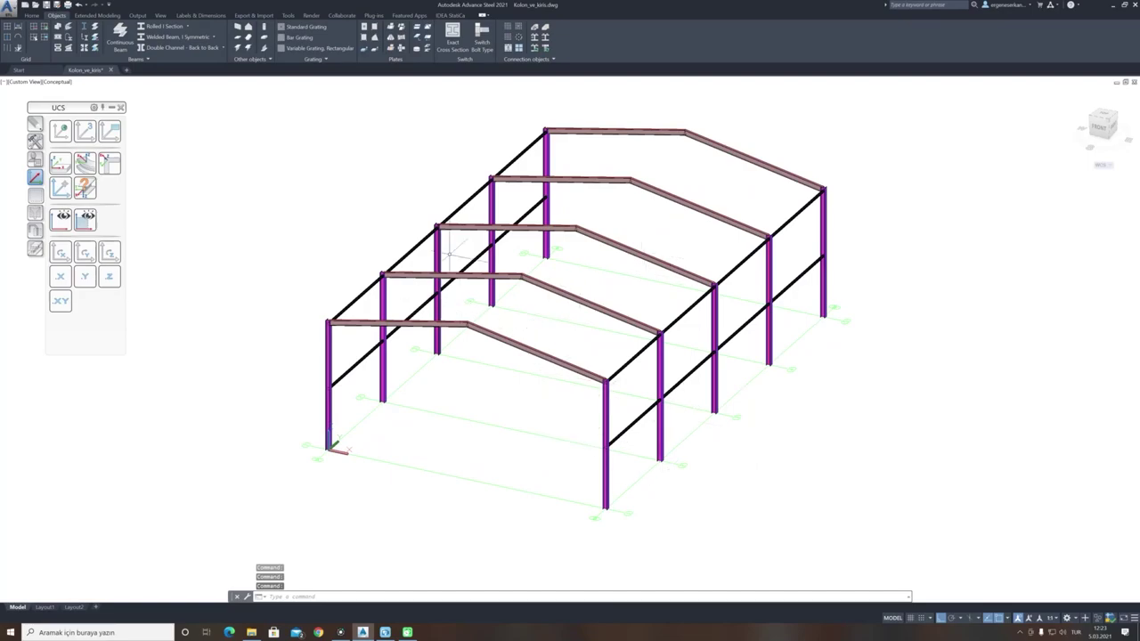
pyautogui.moveTo(622, 336); pyautogui.dragTo(627, 354, button='middle')
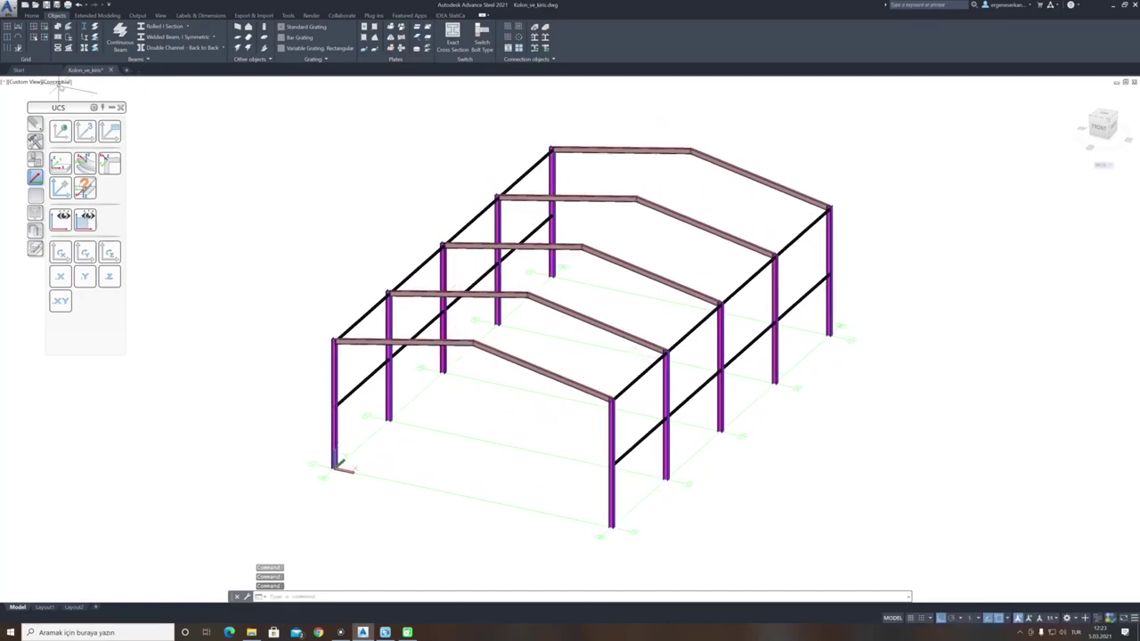
pyautogui.click(61, 83)
pyautogui.click(75, 100)
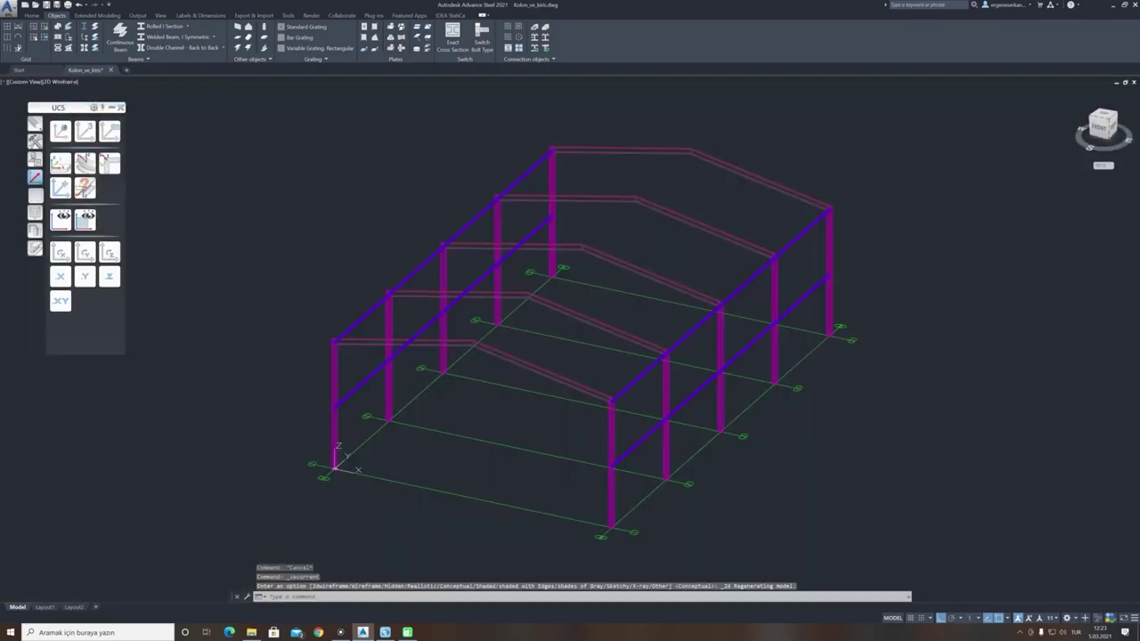
pyautogui.scroll(4, 619, 401)
pyautogui.scroll(5, 593, 393)
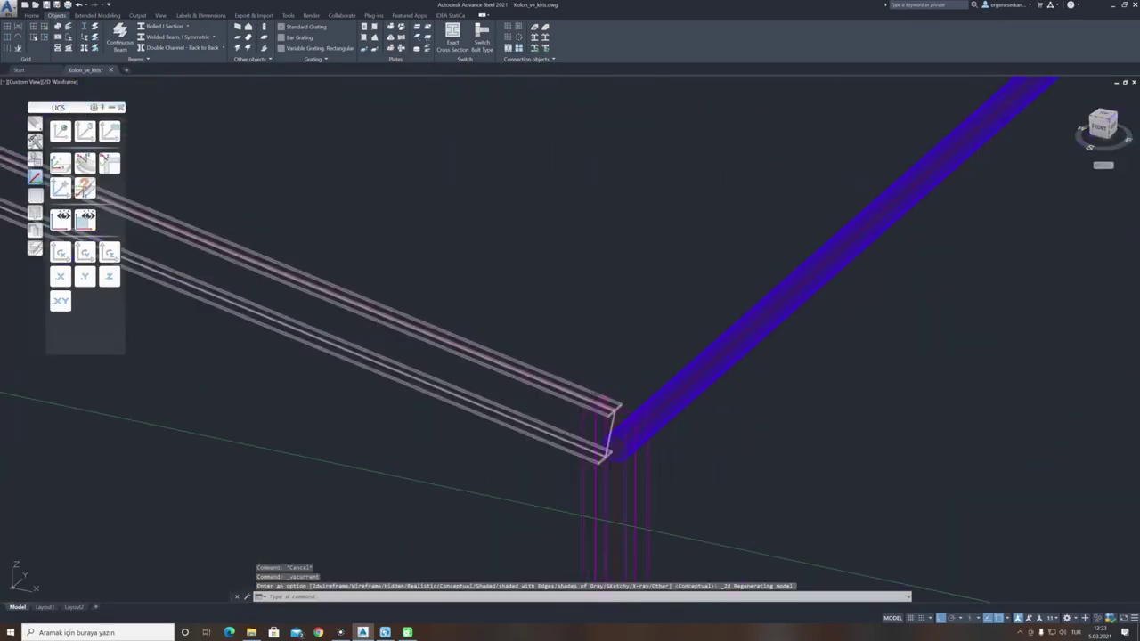
pyautogui.scroll(-5, 613, 419)
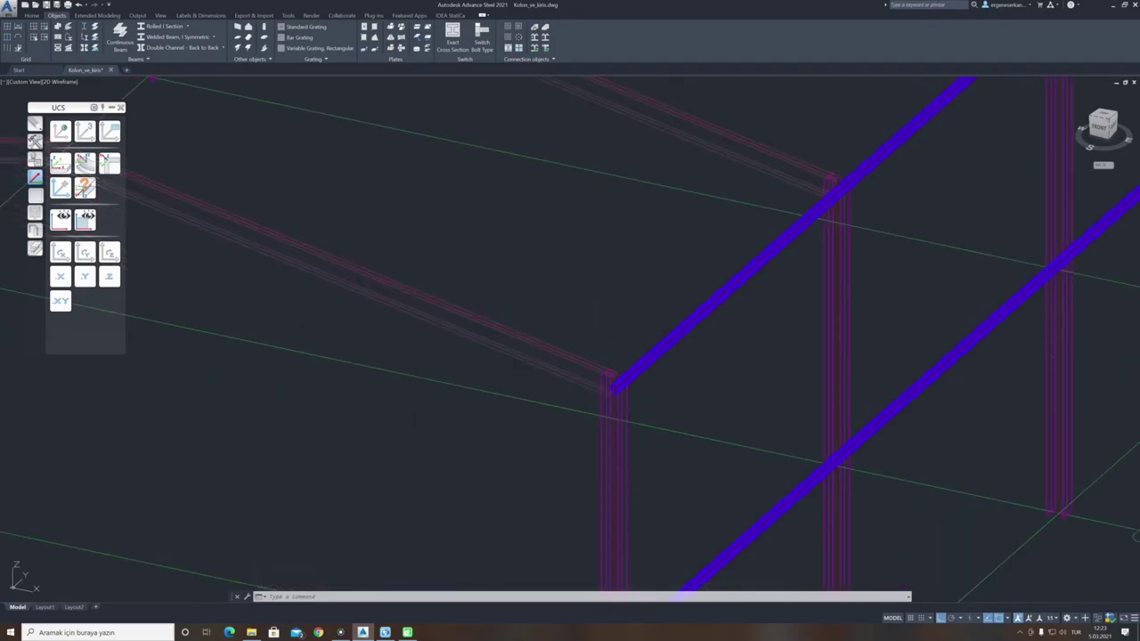
pyautogui.moveTo(440, 246); pyautogui.dragTo(489, 267, button='middle')
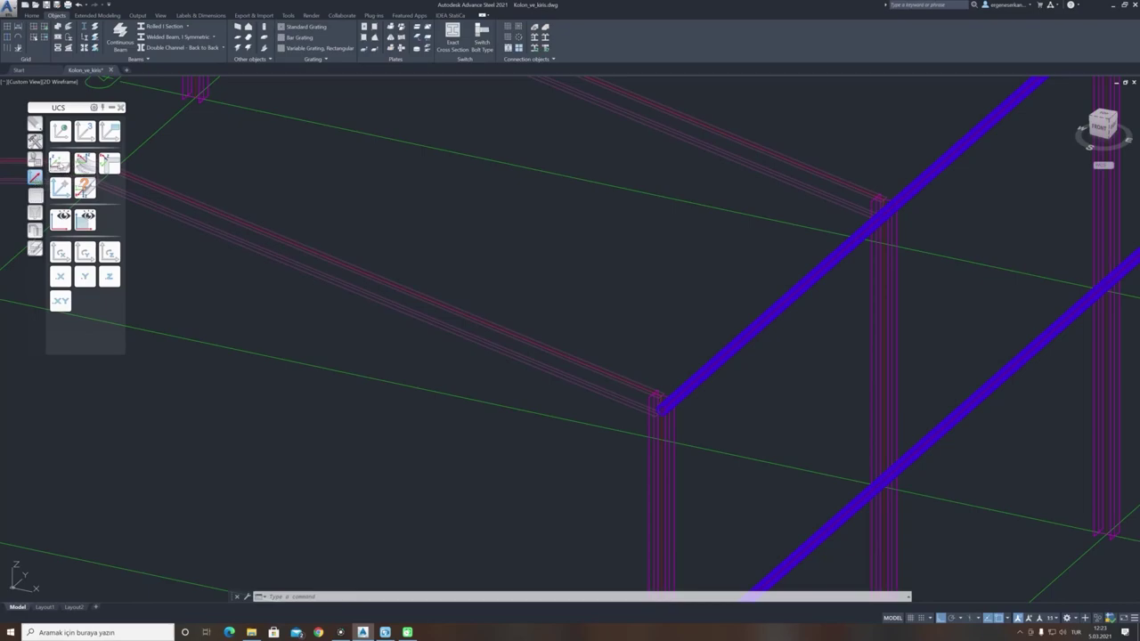
# Try to align the UCS with one of the coordinate systems offered by the sloped rafter on axis 1.
pyautogui.click(59, 162)
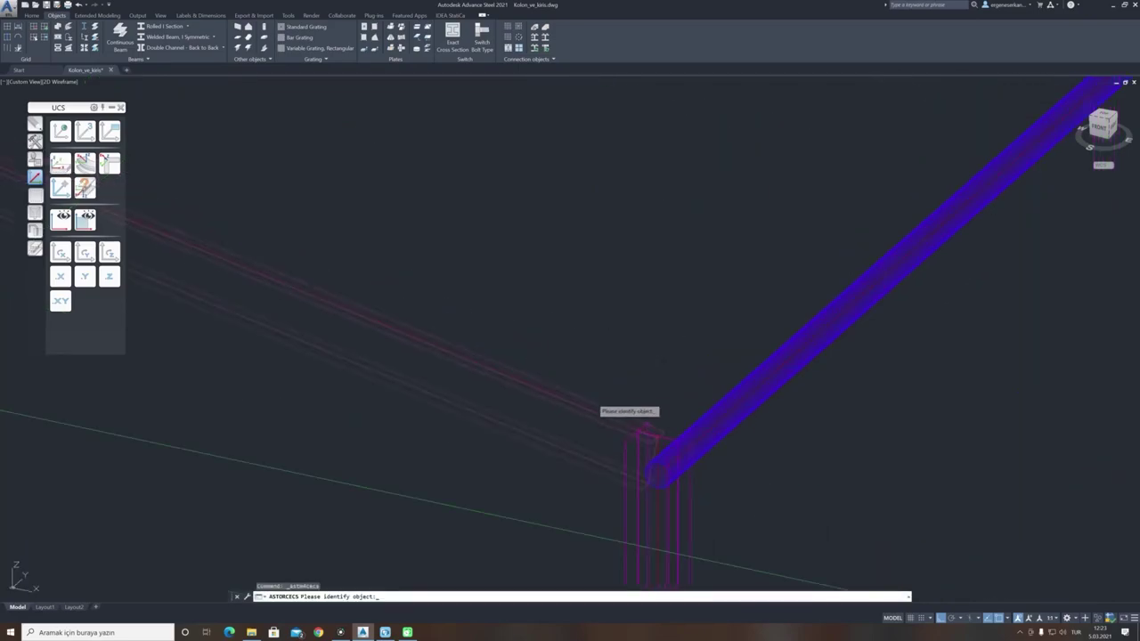
pyautogui.click(594, 404)
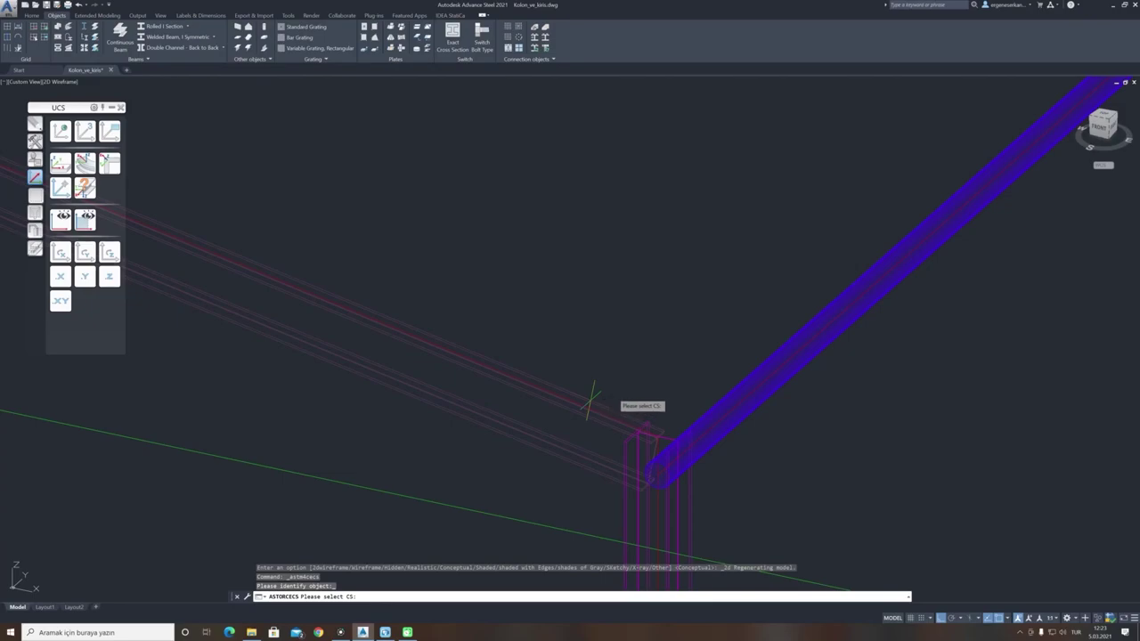
pyautogui.scroll(3, 590, 401)
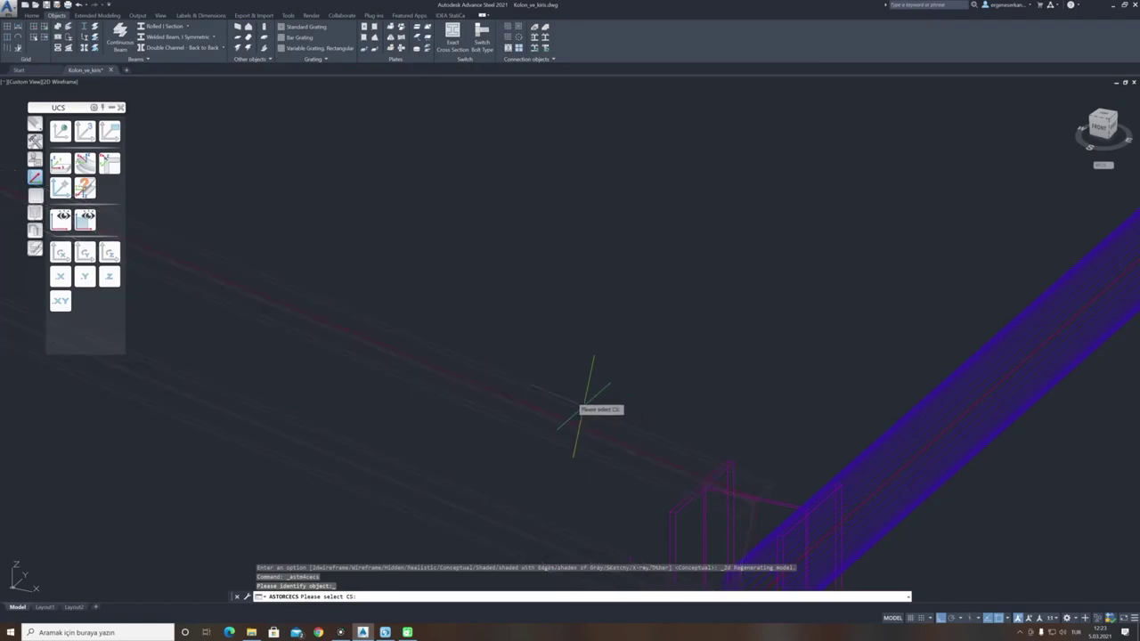
pyautogui.click(584, 403)
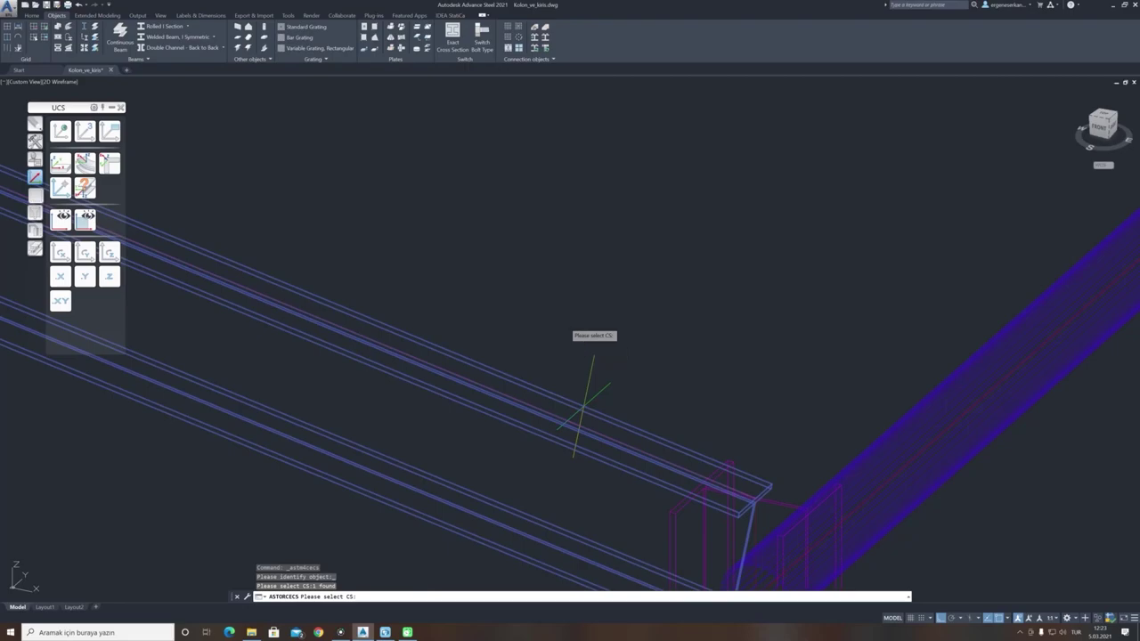
pyautogui.press('Return')
pyautogui.scroll(-5, 605, 346)
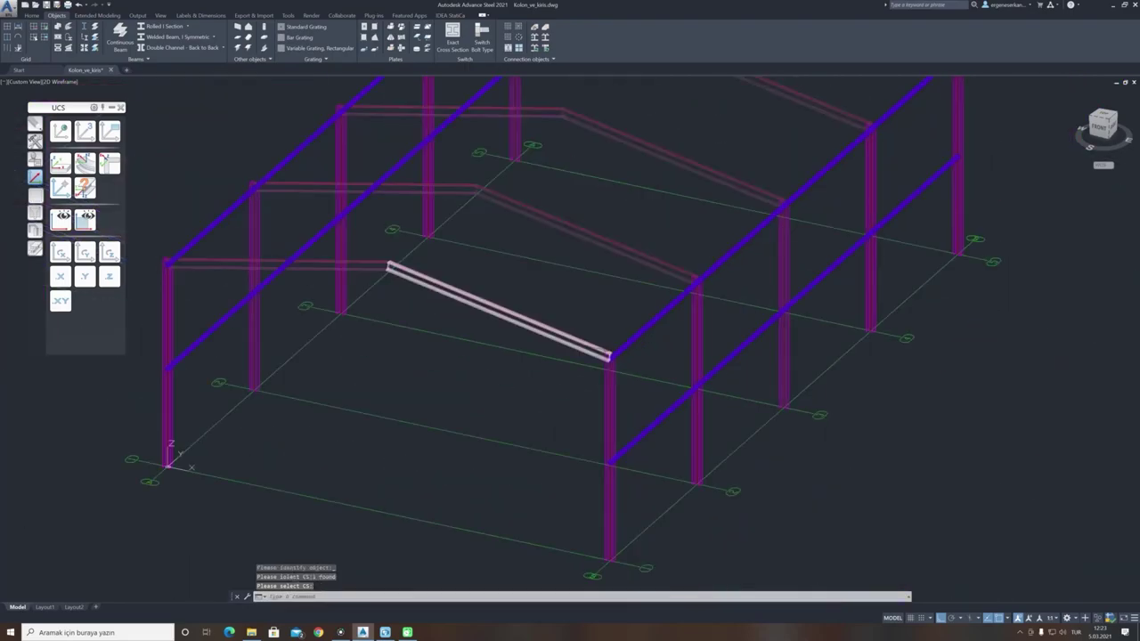
pyautogui.moveTo(514, 373); pyautogui.dragTo(513, 406, button='middle')
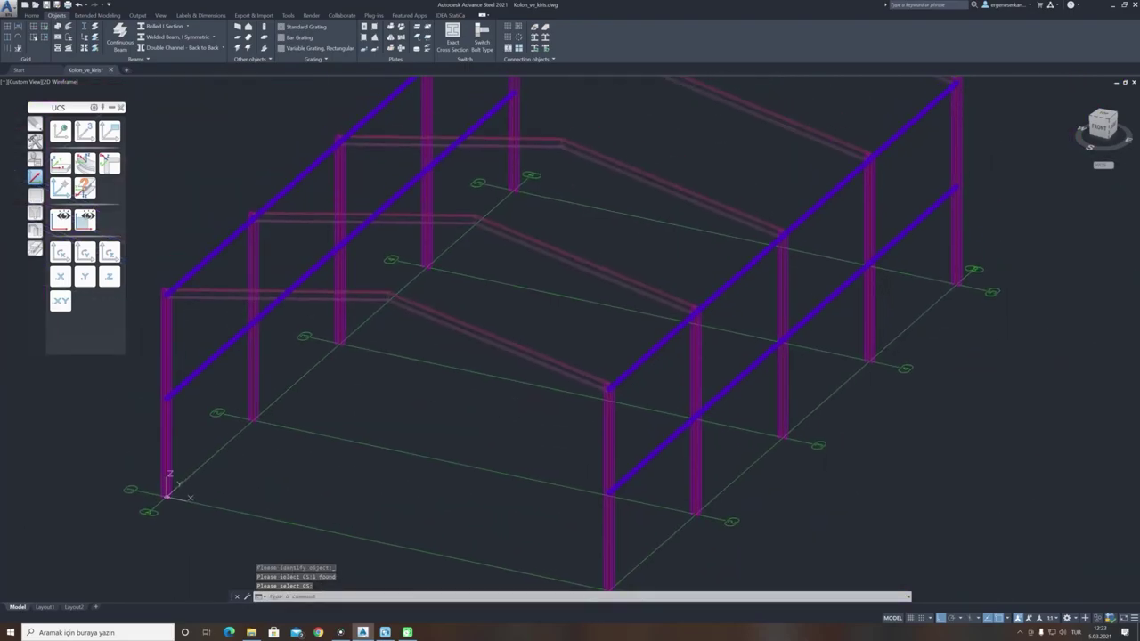
pyautogui.scroll(-3, 549, 370)
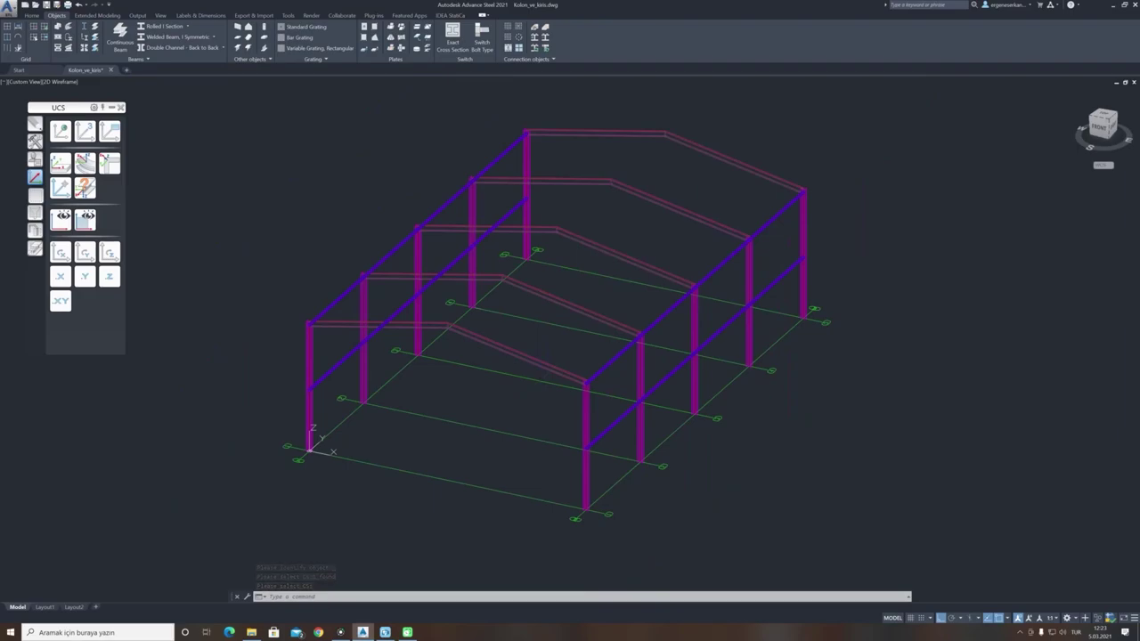
# Set the UCS from the axis 1 rafter's coordinate systems, choosing the one whose Z axis runs along the rafter.
pyautogui.scroll(6, 595, 390)
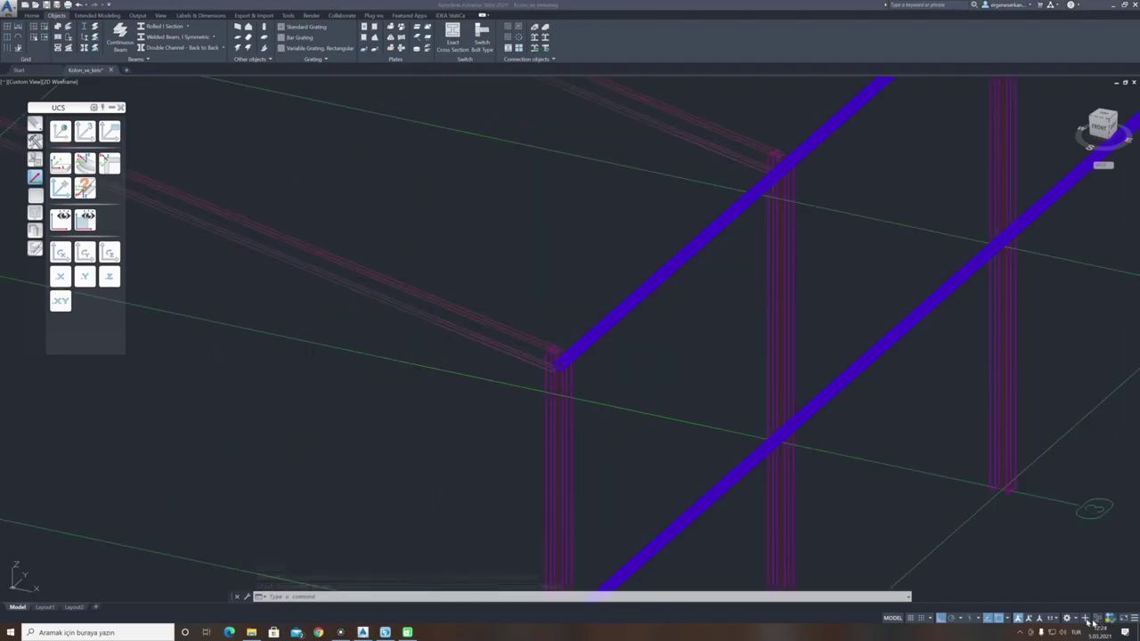
pyautogui.click(60, 163)
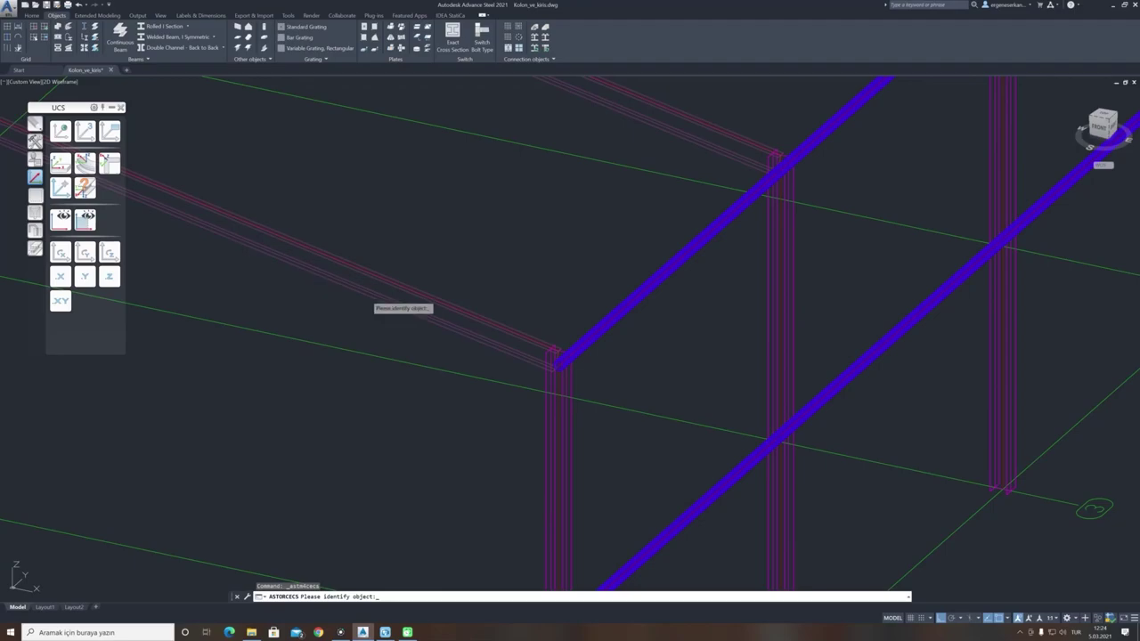
pyautogui.click(553, 361)
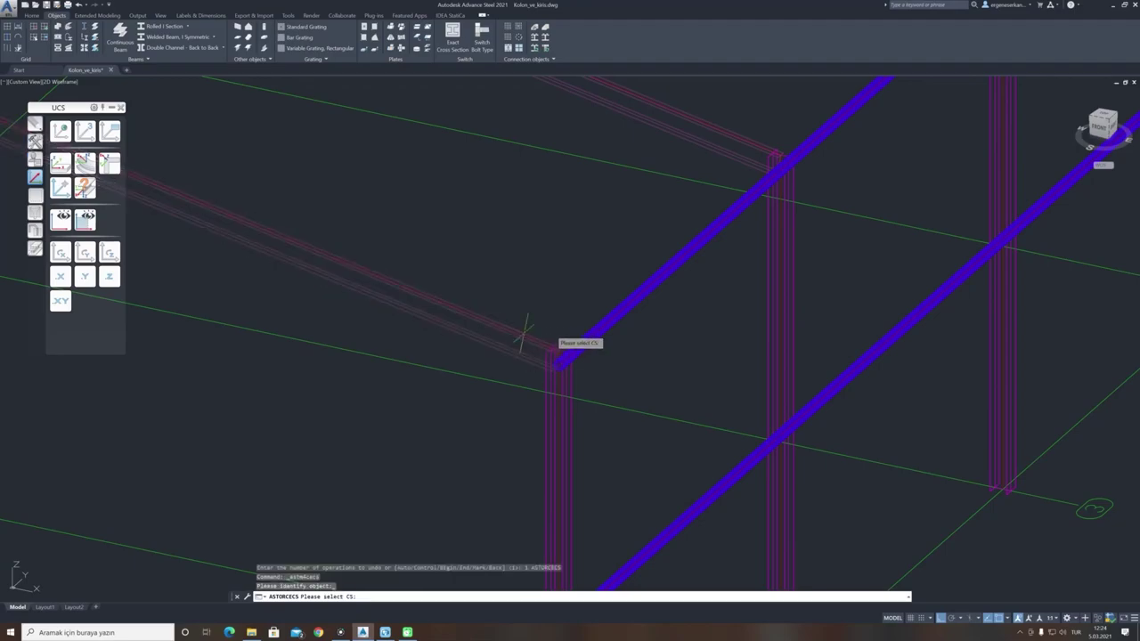
pyautogui.scroll(5, 534, 365)
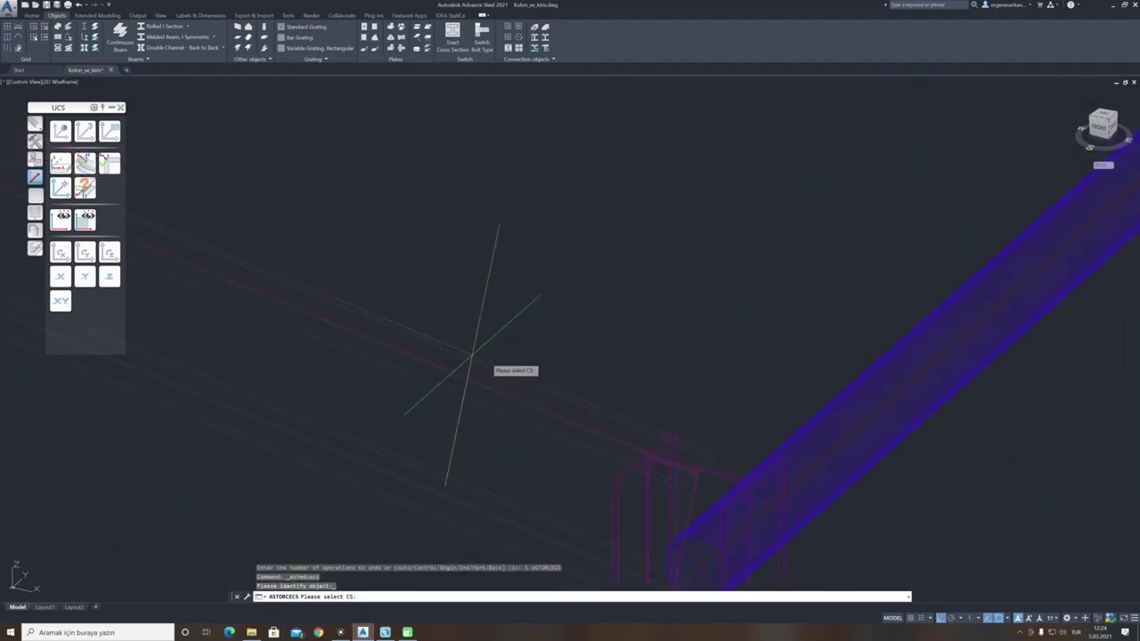
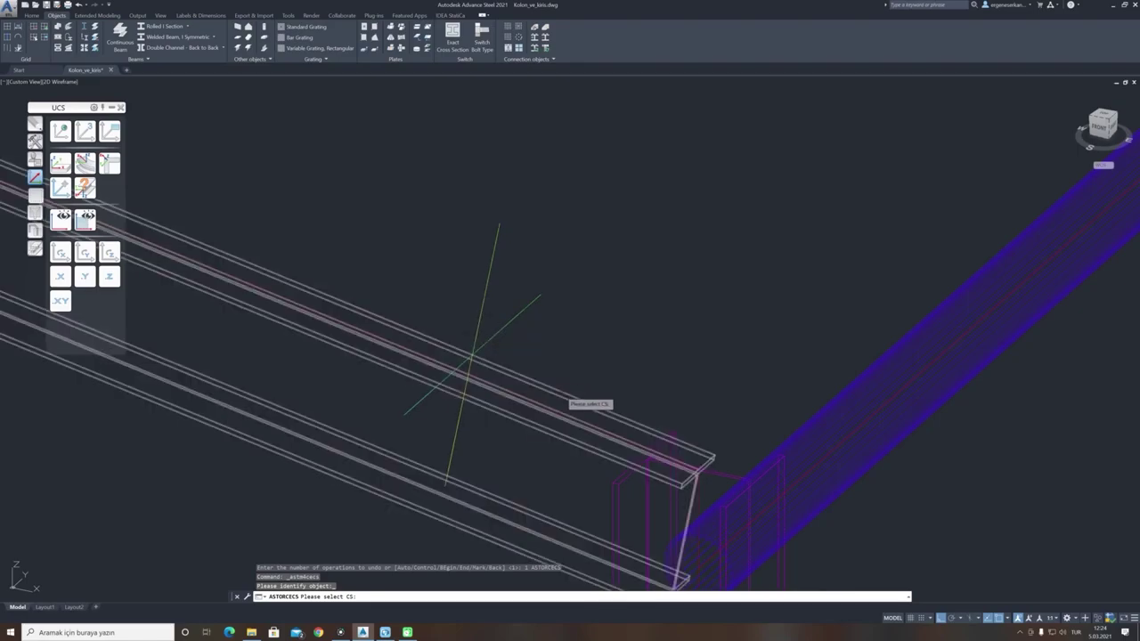
pyautogui.click(442, 314)
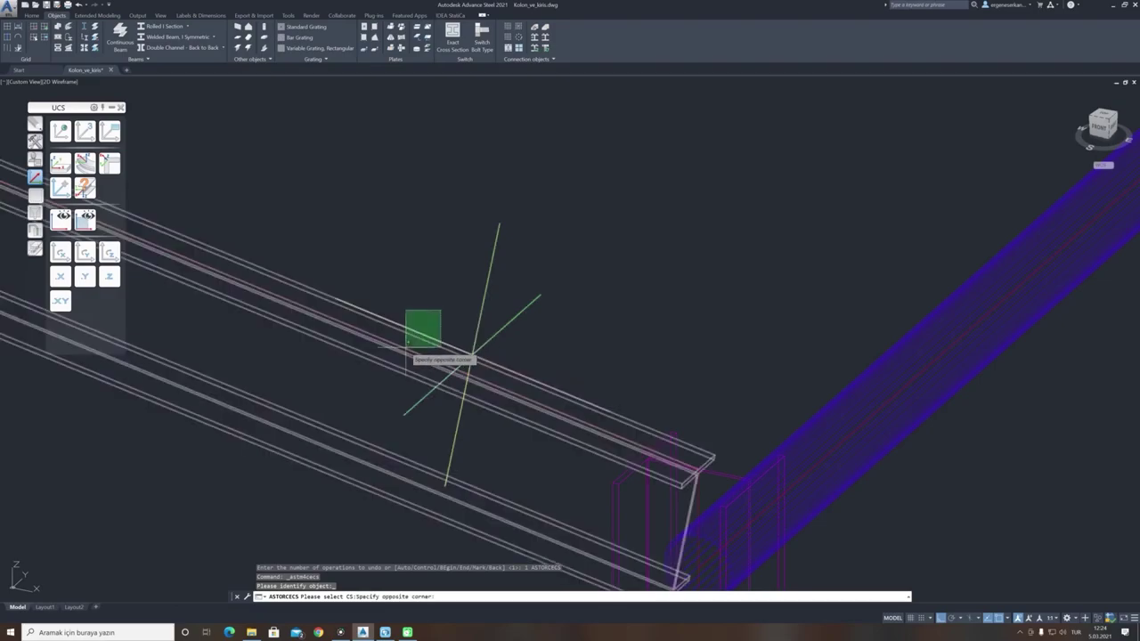
pyautogui.click(404, 352)
pyautogui.press('Return')
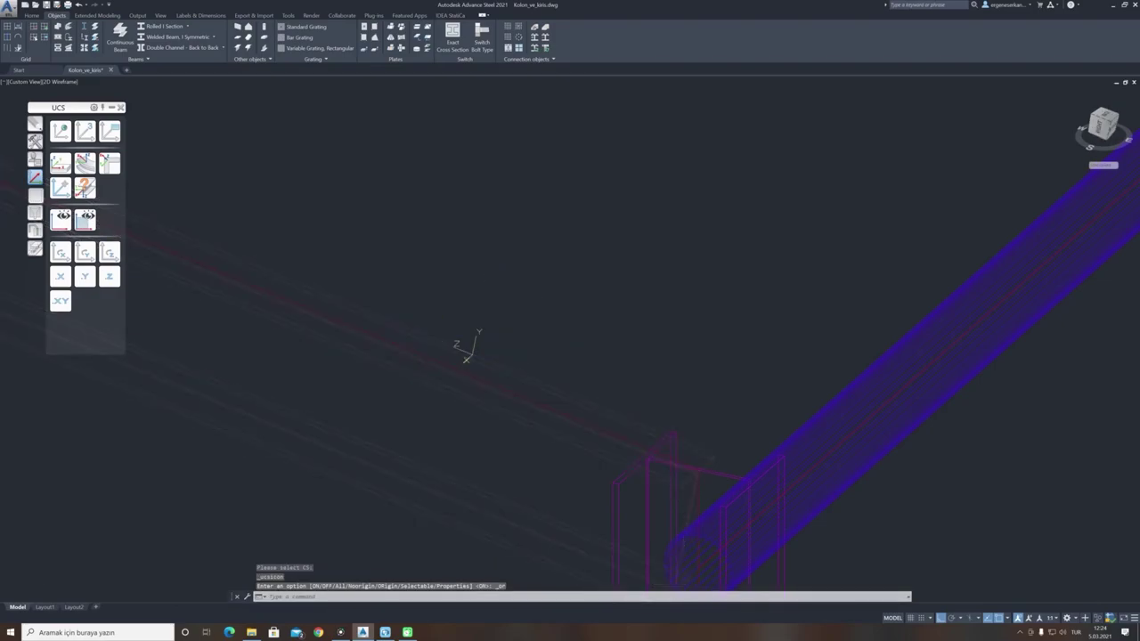
pyautogui.scroll(-2, 575, 336)
pyautogui.scroll(-2, 639, 417)
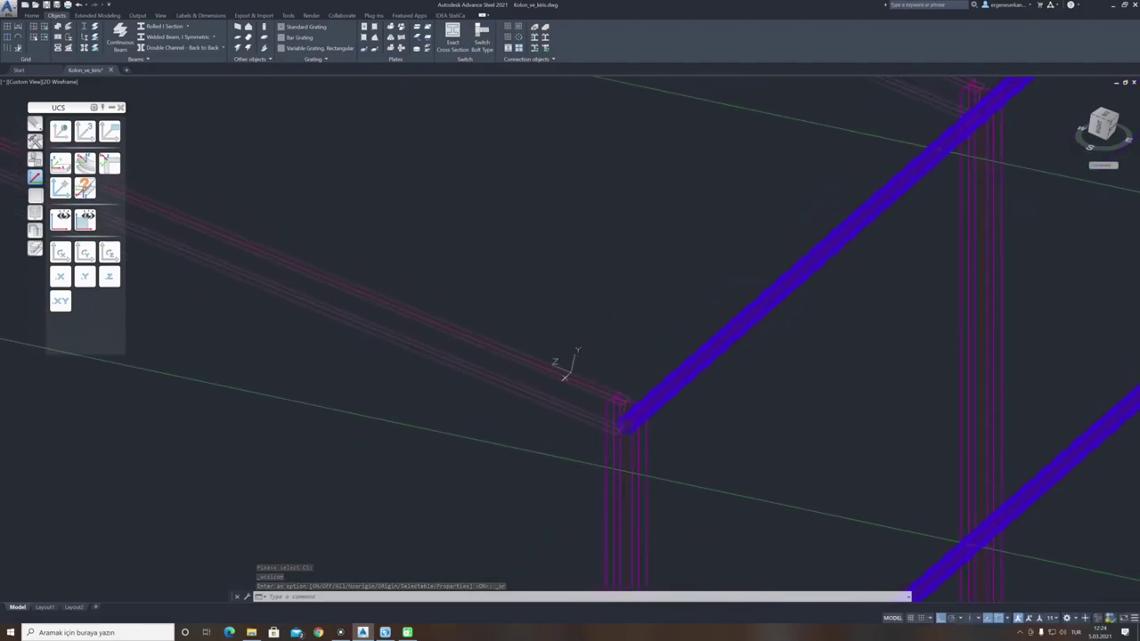
pyautogui.click(32, 15)
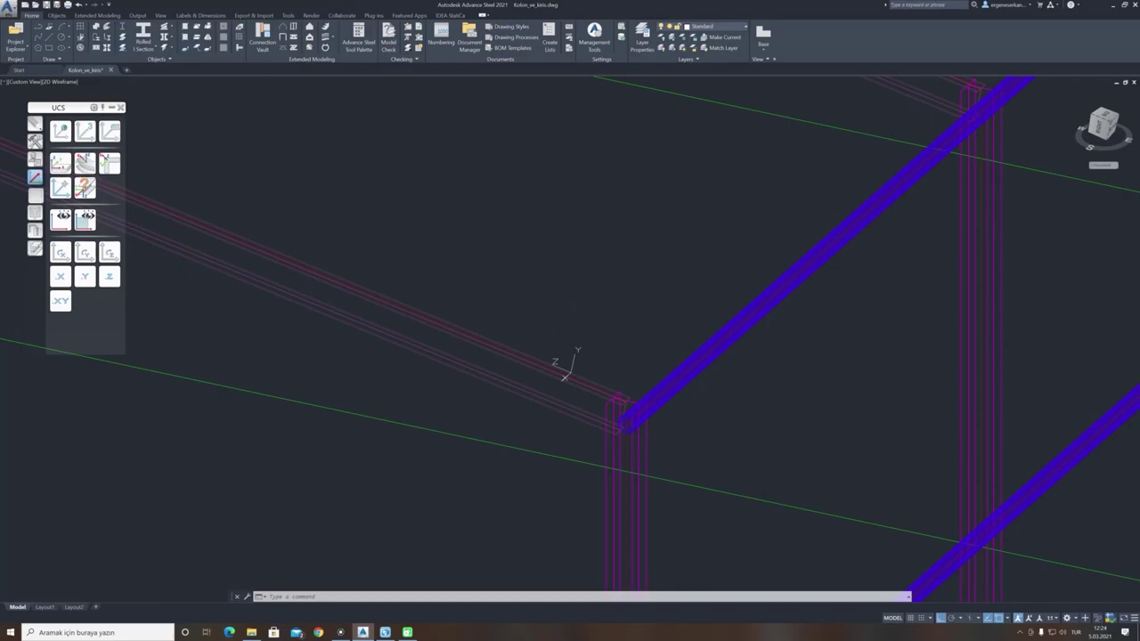
# Draw a 150 mm line along the UCS Z axis from the top flange midpoint at the axis 1 rafter's lower end.
pyautogui.click(46, 41)
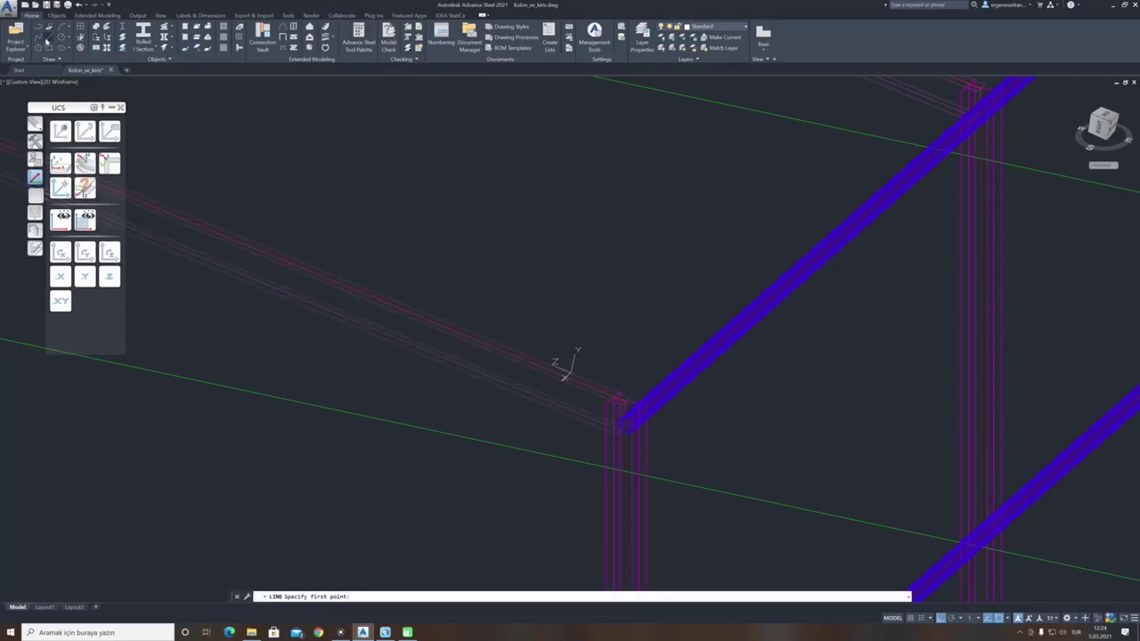
pyautogui.scroll(3, 601, 412)
pyautogui.scroll(2, 535, 372)
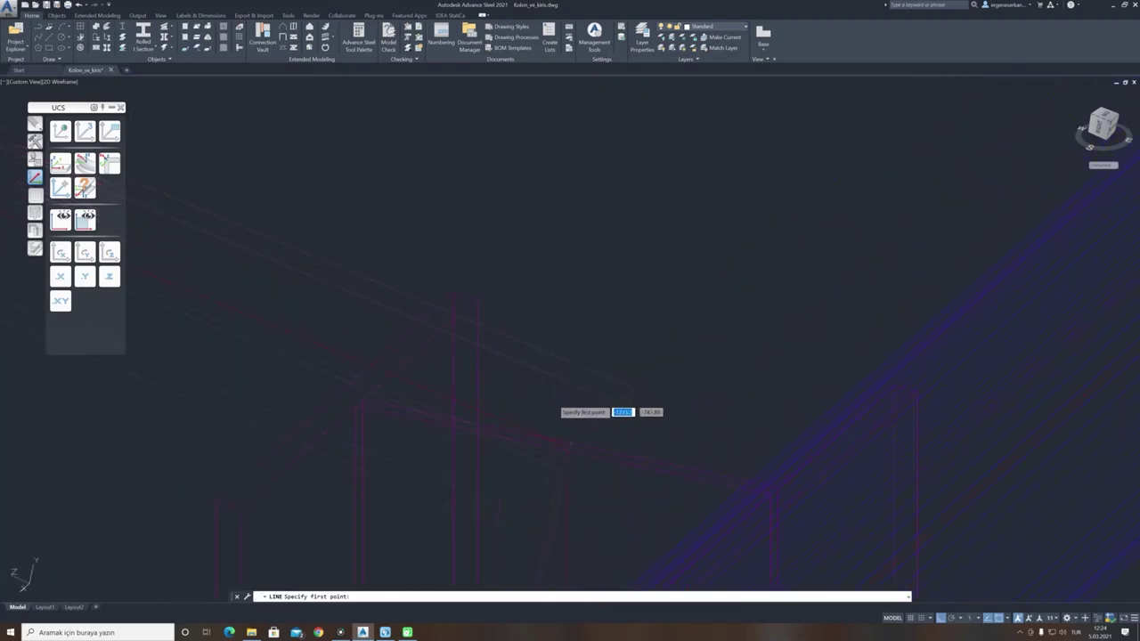
pyautogui.click(567, 448)
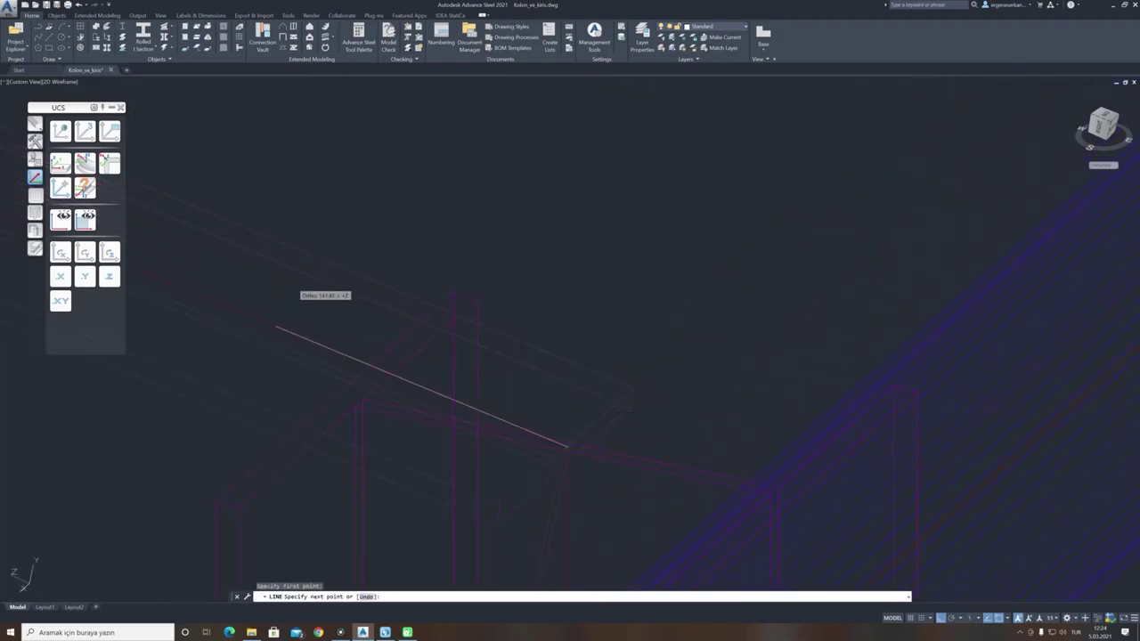
pyautogui.scroll(-2, 369, 313)
pyautogui.moveTo(258, 229); pyautogui.dragTo(535, 309, button='middle')
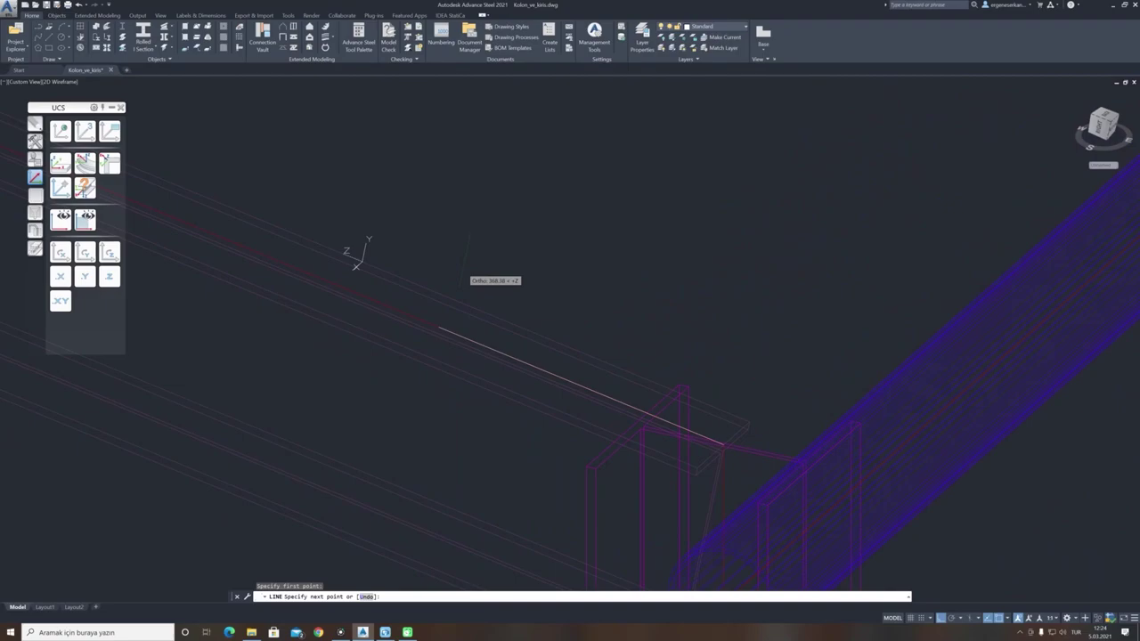
pyautogui.write('150')
pyautogui.press('Return')
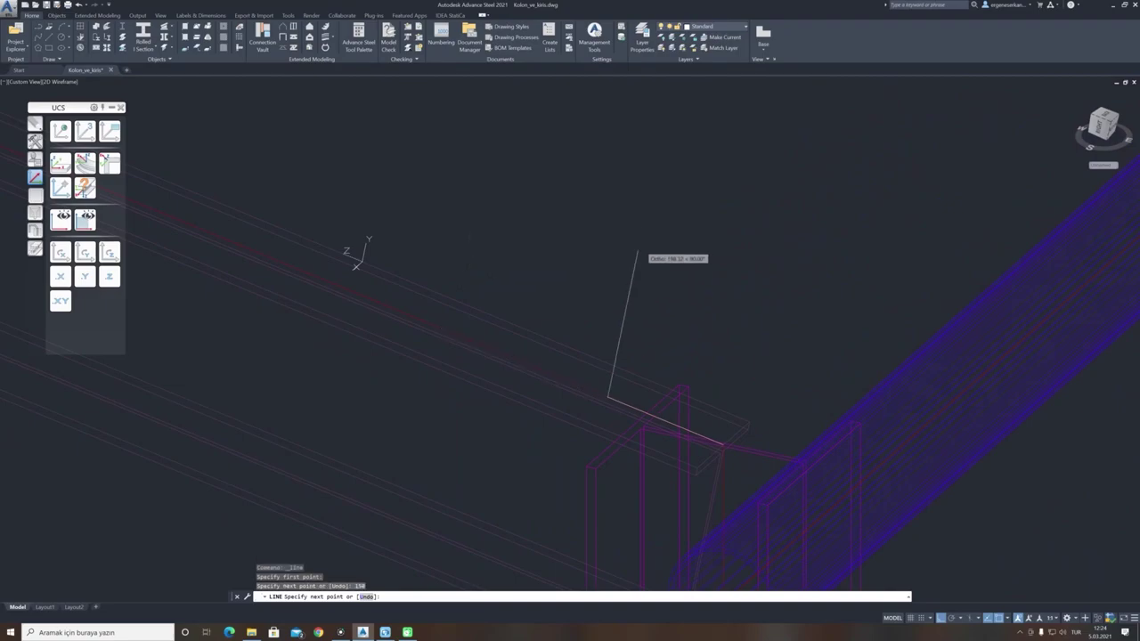
pyautogui.press('Escape')
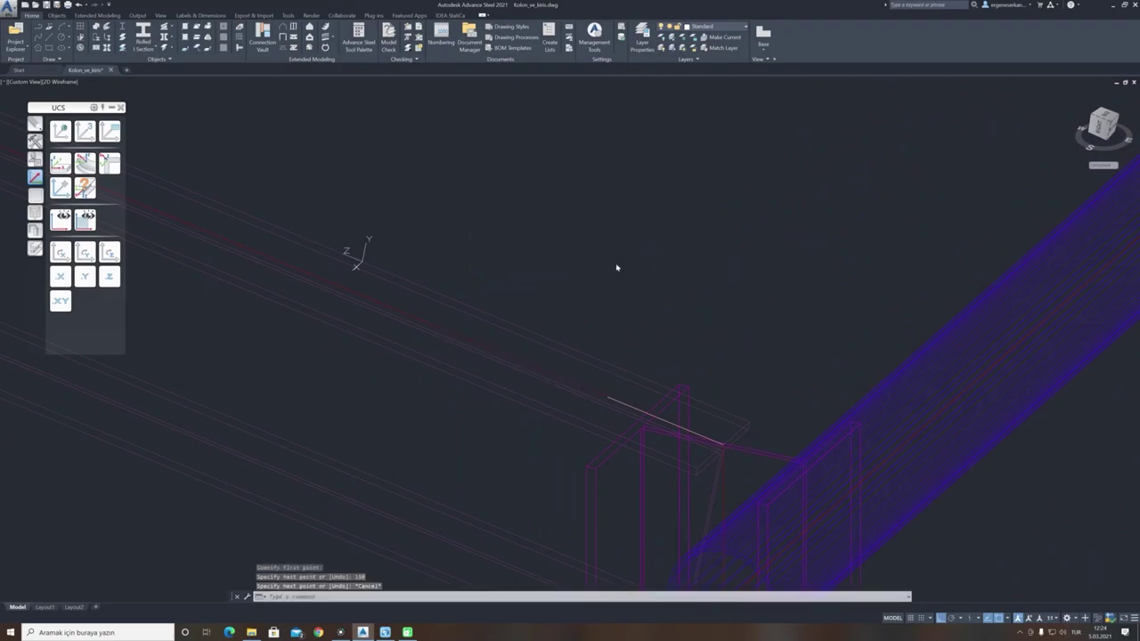
# Copy the 150 mm line from the axis 1 rafter end to the matching end point of the farthest rafter on the same side.
pyautogui.write('co')
pyautogui.press('Return')
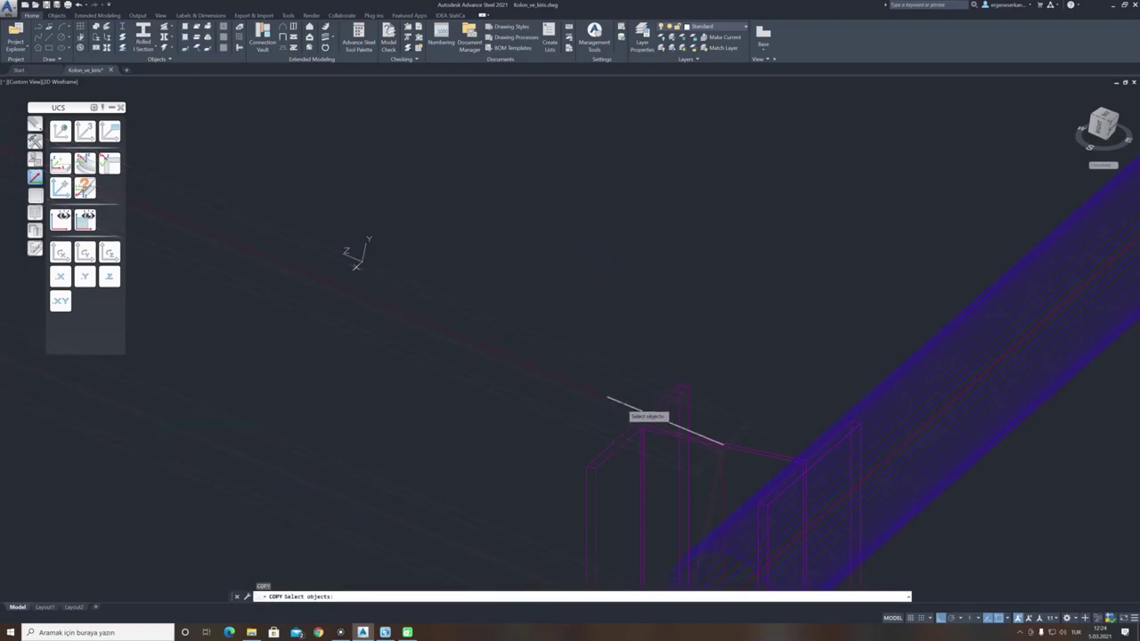
pyautogui.click(627, 406)
pyautogui.scroll(5, 758, 461)
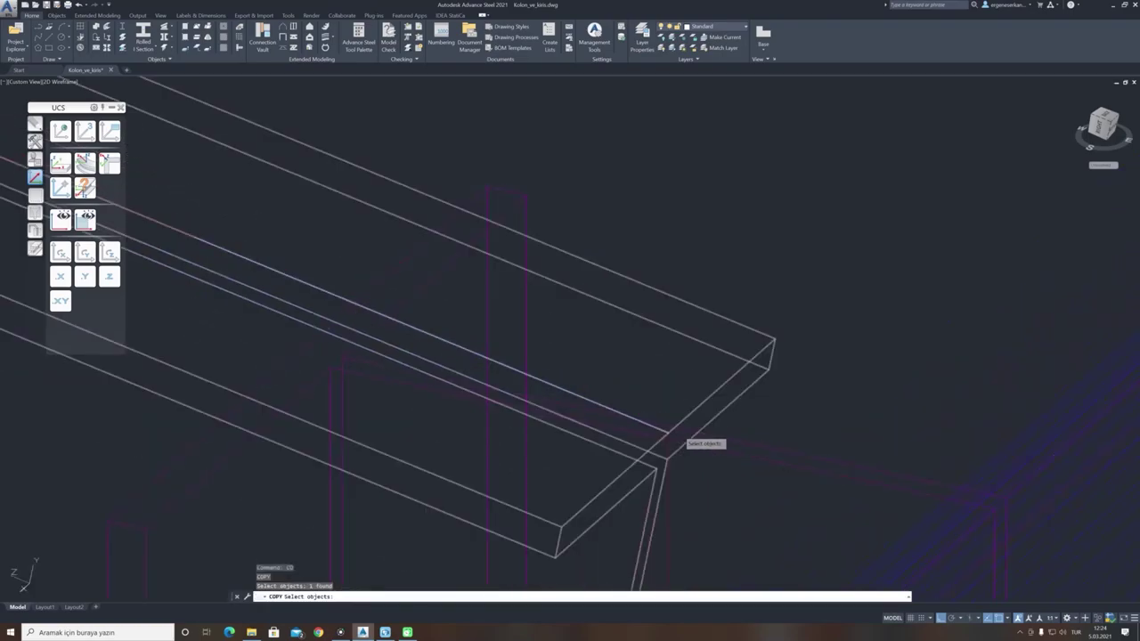
pyautogui.press('Return')
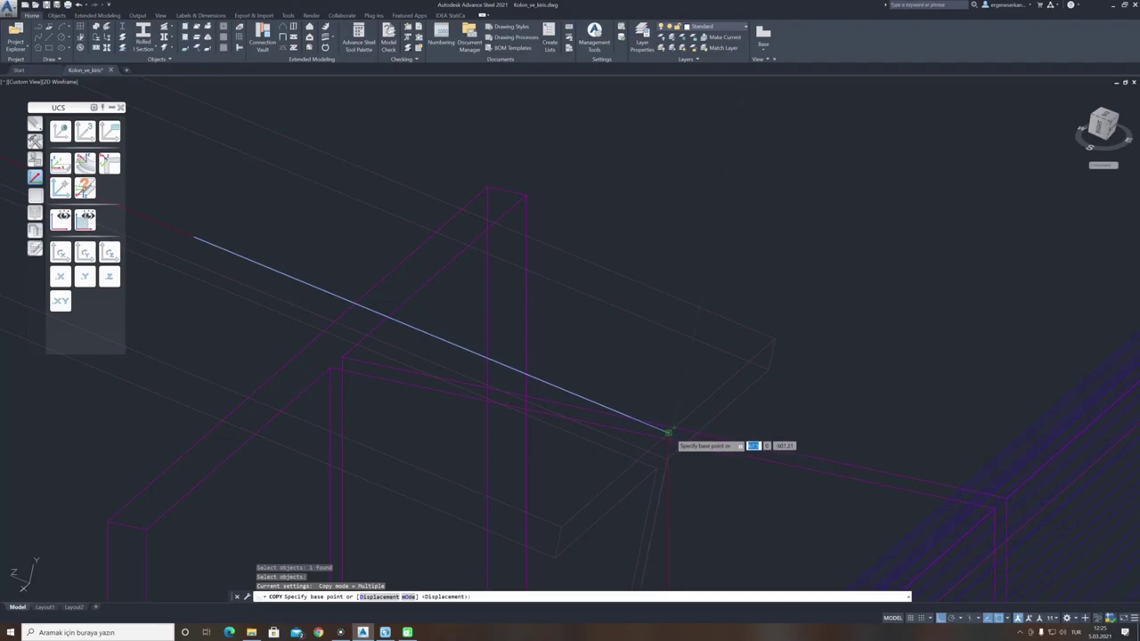
pyautogui.click(668, 433)
pyautogui.scroll(-5, 670, 433)
pyautogui.scroll(8, 591, 415)
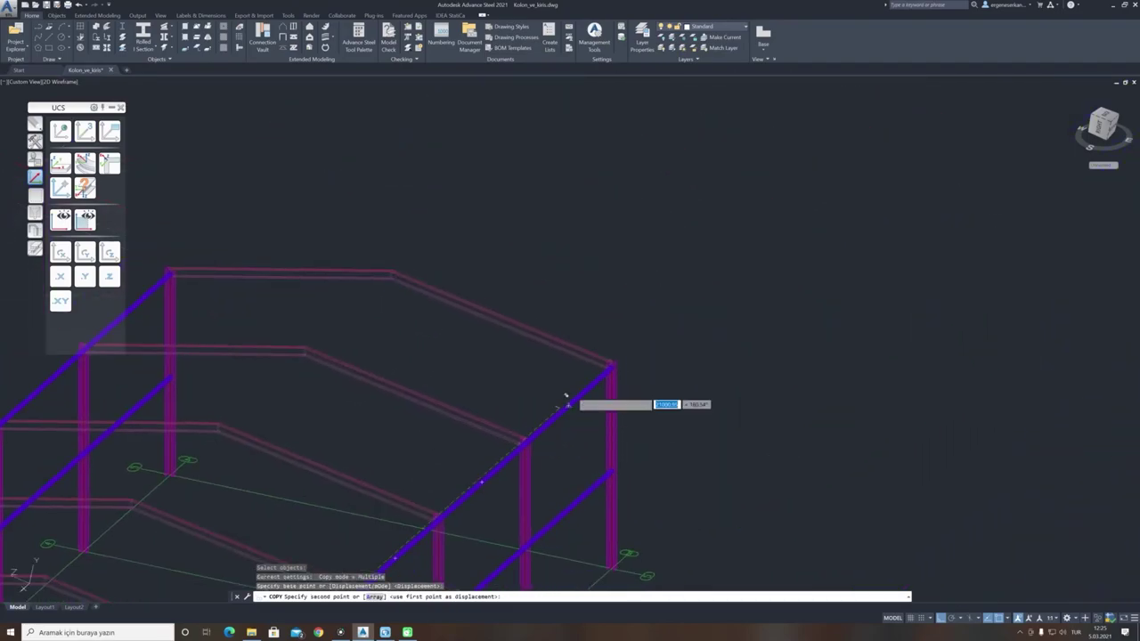
pyautogui.scroll(5, 507, 374)
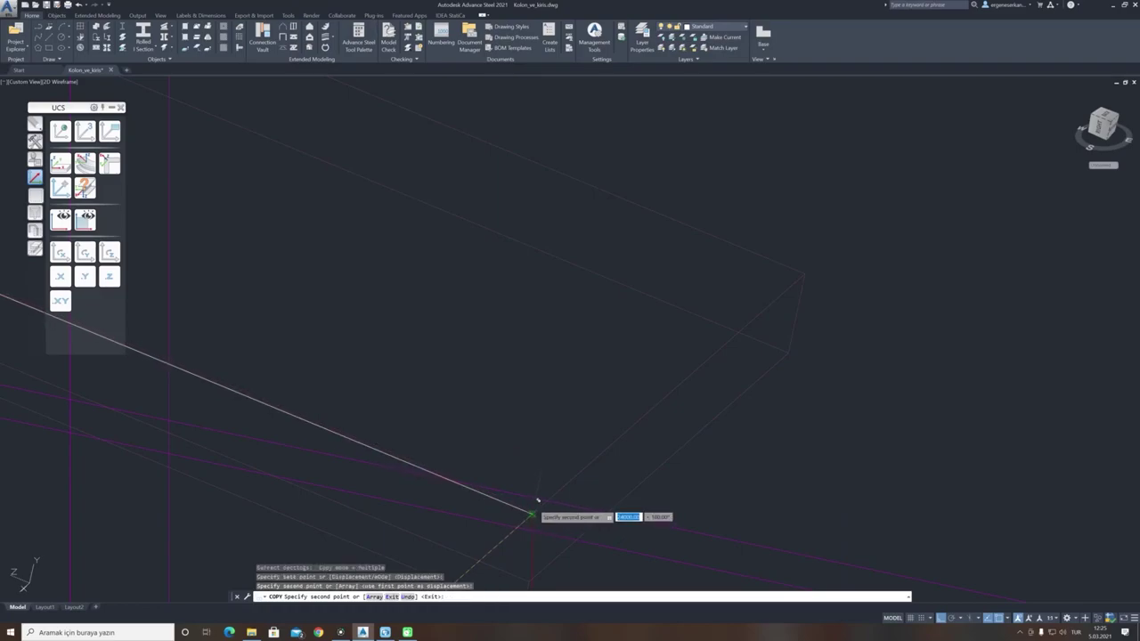
pyautogui.click(535, 506)
pyautogui.press('Escape')
pyautogui.scroll(-5, 535, 506)
pyautogui.scroll(-7, 768, 333)
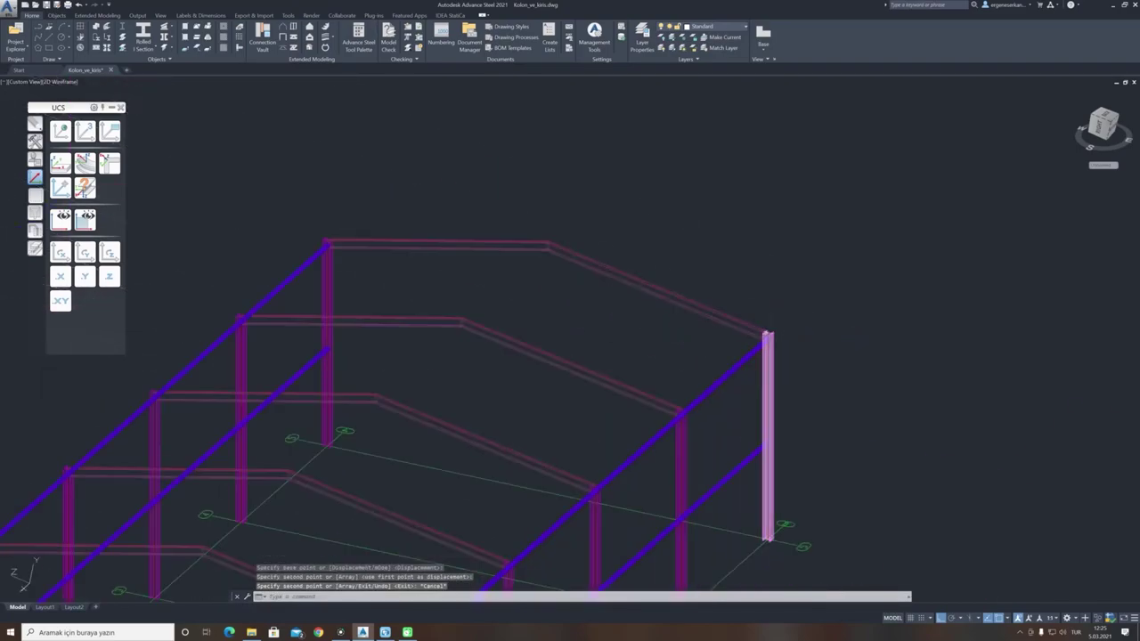
pyautogui.moveTo(608, 450); pyautogui.dragTo(563, 356, button='middle')
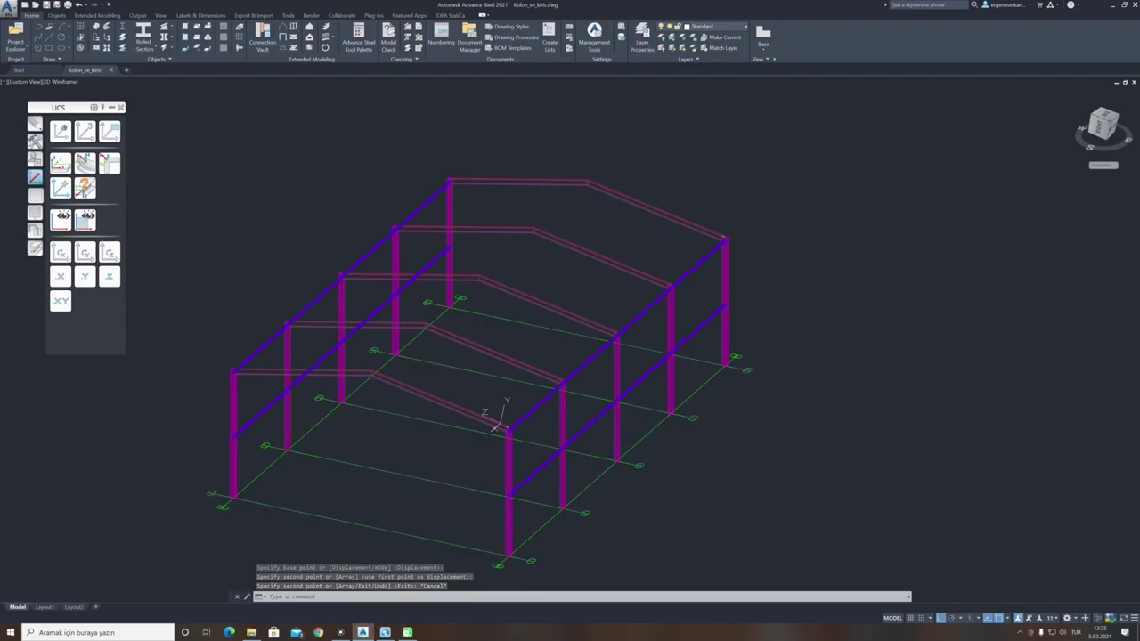
pyautogui.press('Delete')
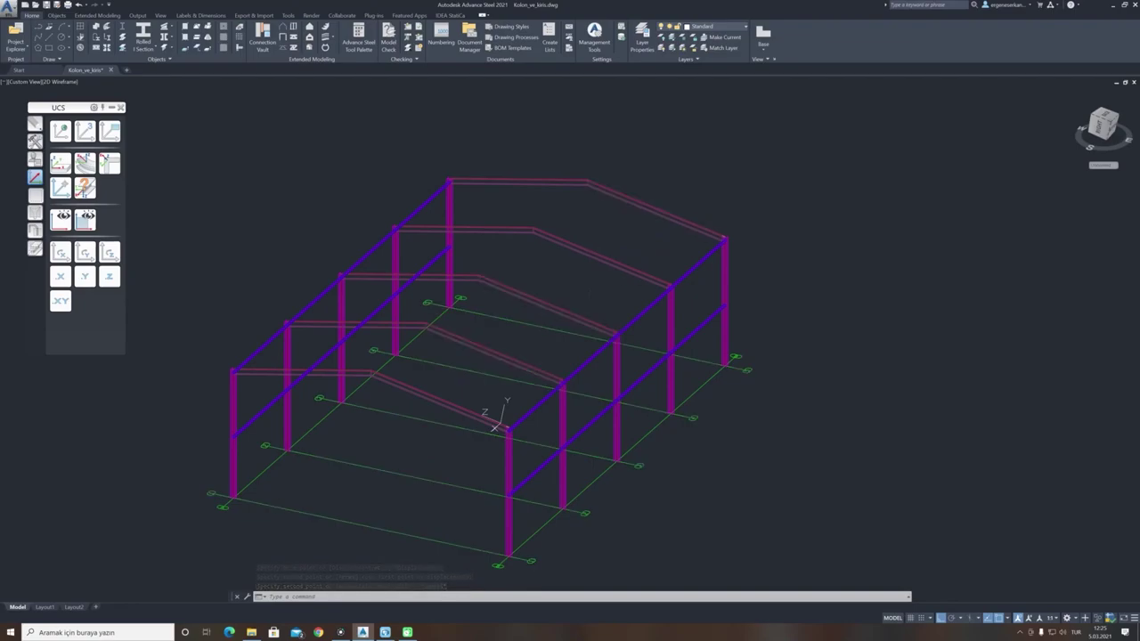
# Place a Continuous Beam between the upslope ends of the two guide lines, from the axis 1 rafter to the farthest rafter.
pyautogui.click(57, 16)
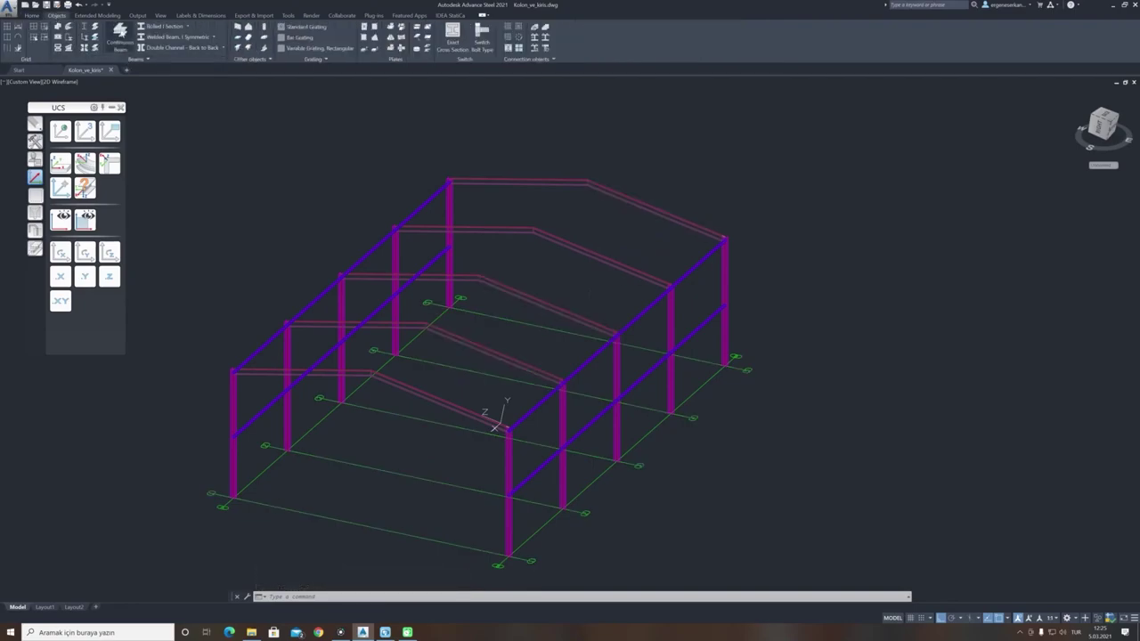
pyautogui.click(120, 37)
pyautogui.scroll(8, 491, 443)
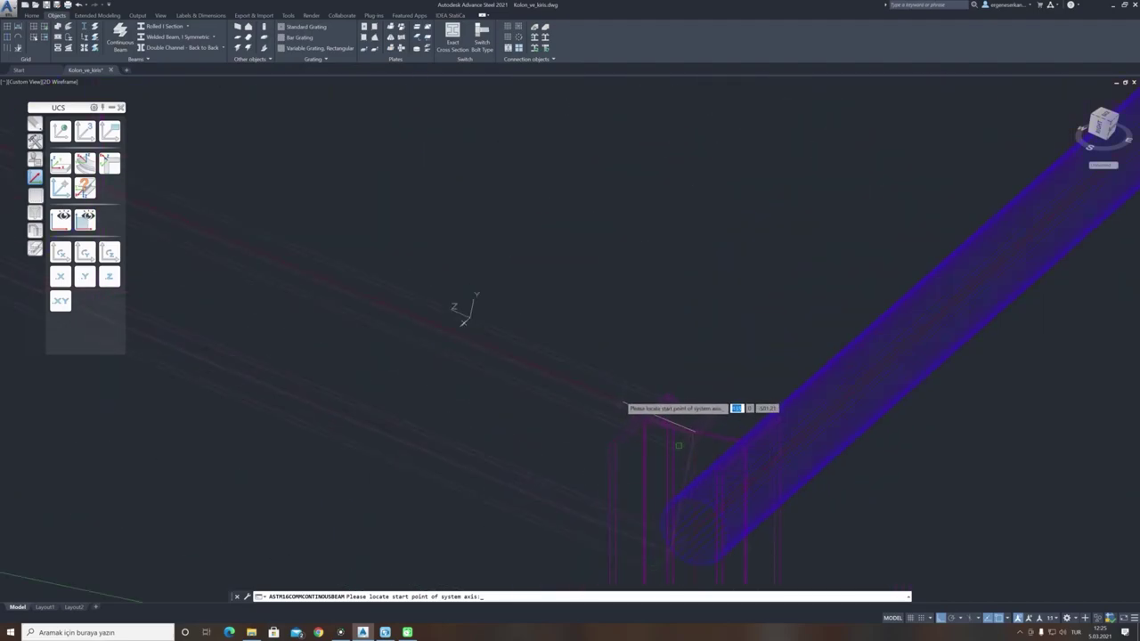
pyautogui.click(624, 402)
pyautogui.scroll(-6, 623, 402)
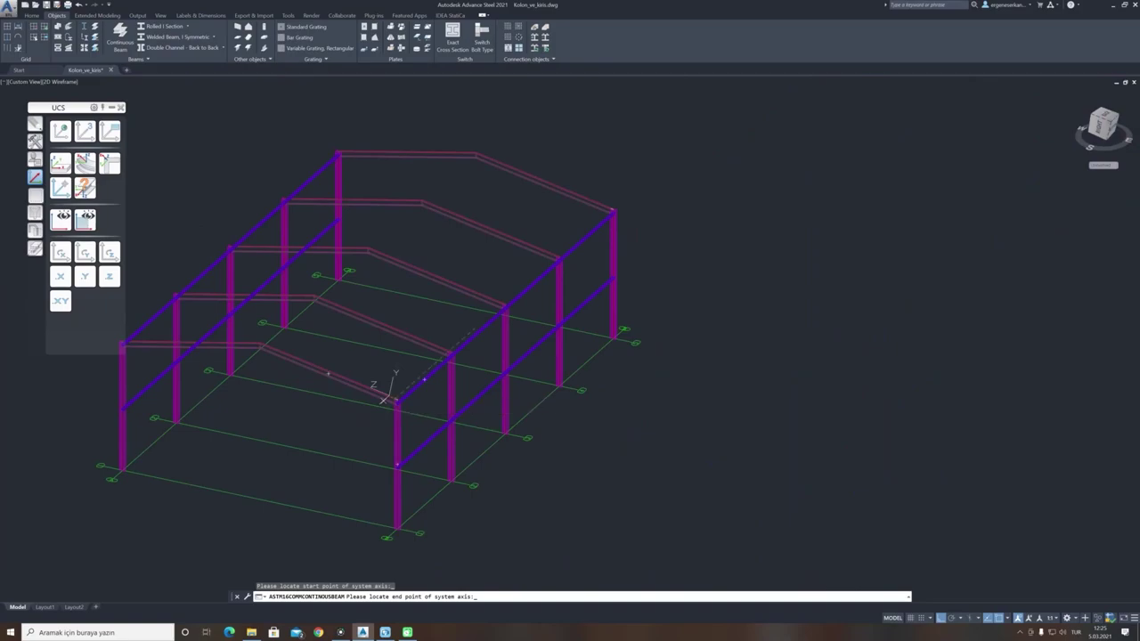
pyautogui.scroll(8, 377, 386)
pyautogui.scroll(5, 559, 392)
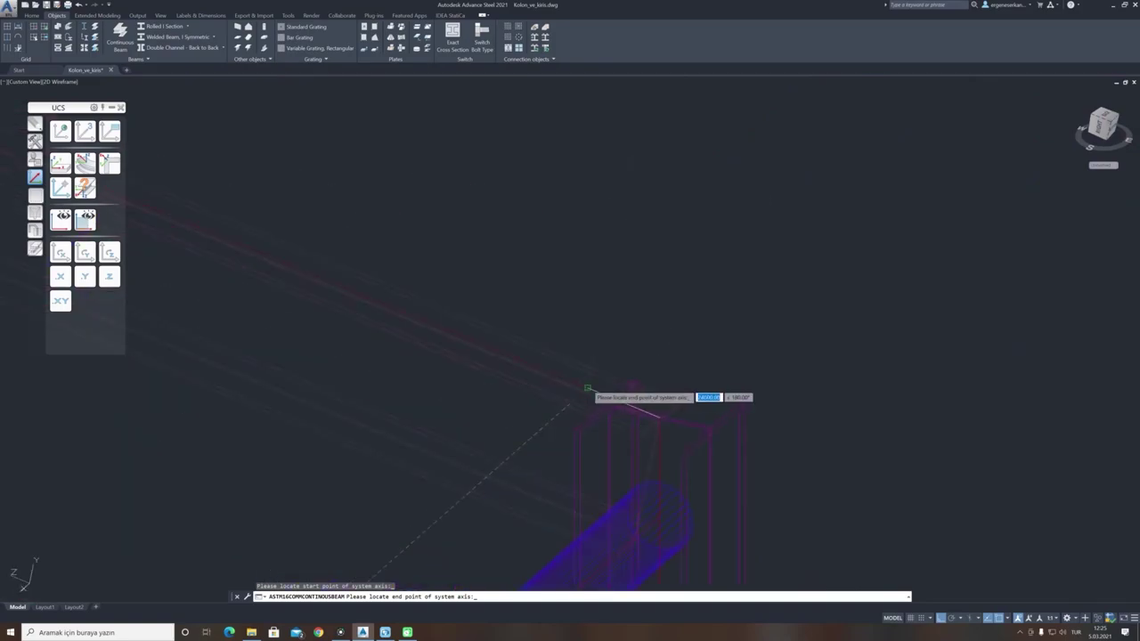
pyautogui.click(587, 387)
pyautogui.scroll(-8, 708, 295)
pyautogui.scroll(-3, 704, 294)
pyautogui.click(486, 481)
pyautogui.press('Escape')
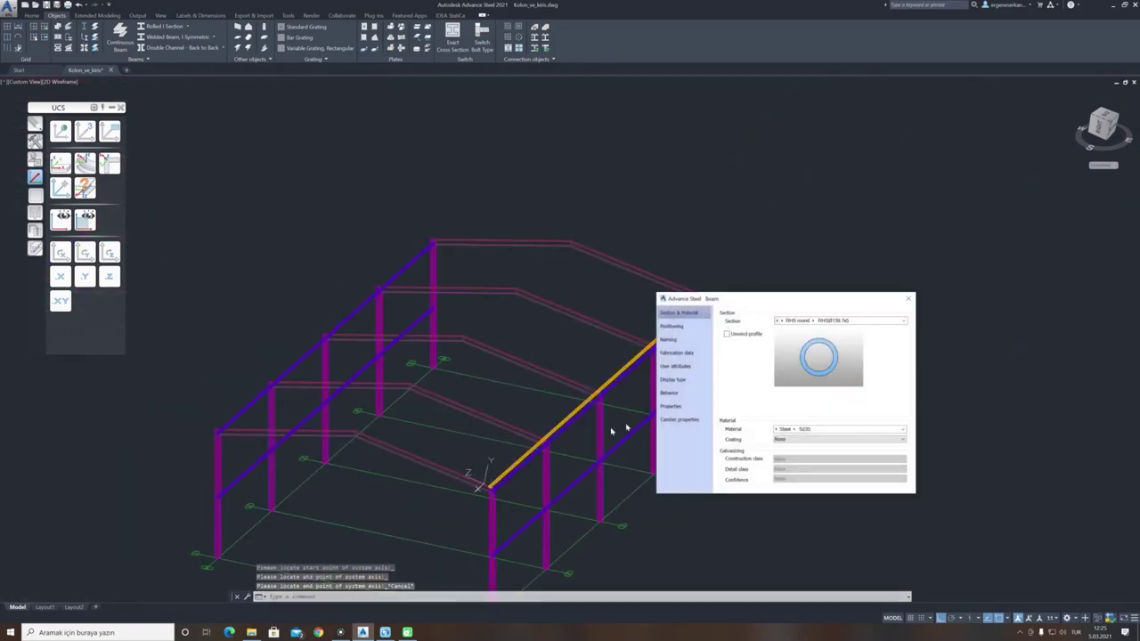
# Change the new beam's section to the UPN 120 channel.
pyautogui.moveTo(716, 304); pyautogui.dragTo(592, 343)
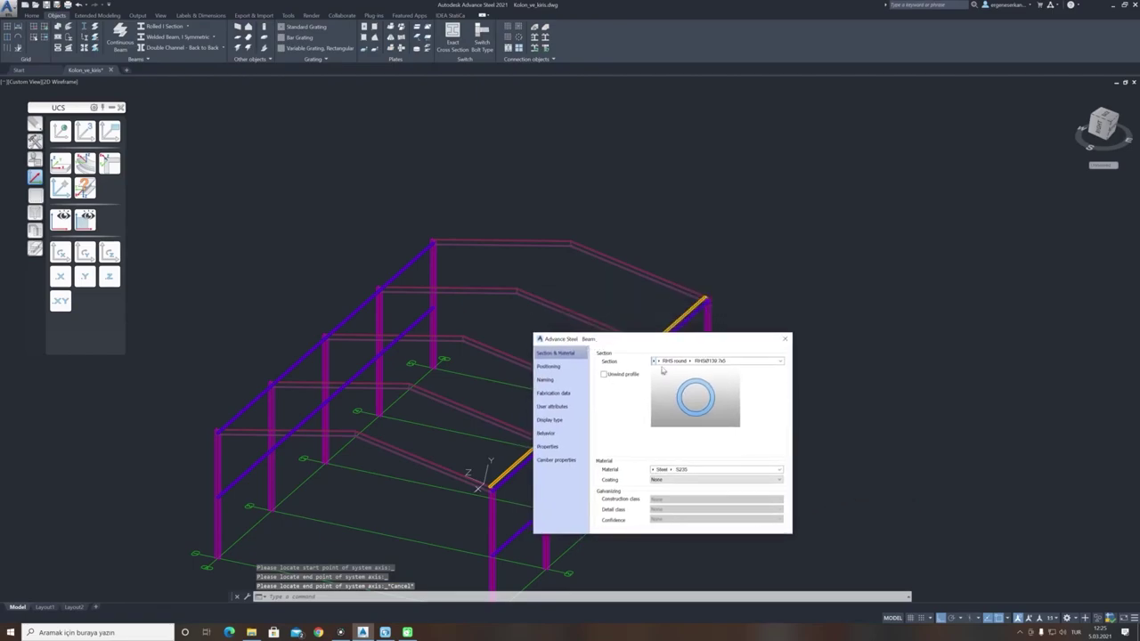
pyautogui.click(655, 360)
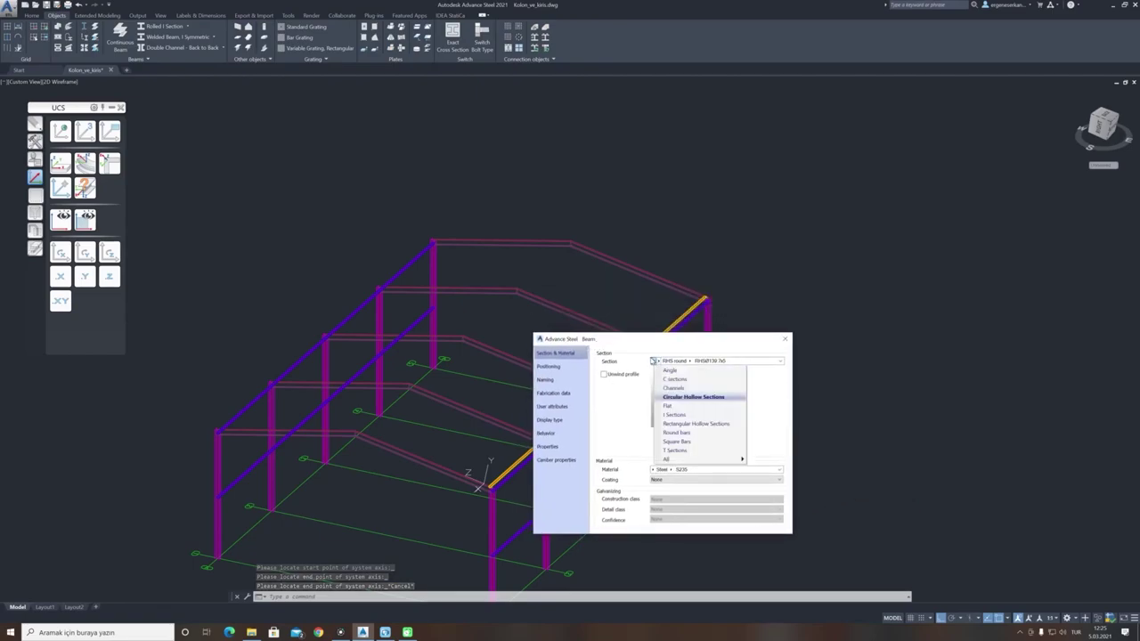
pyautogui.click(674, 389)
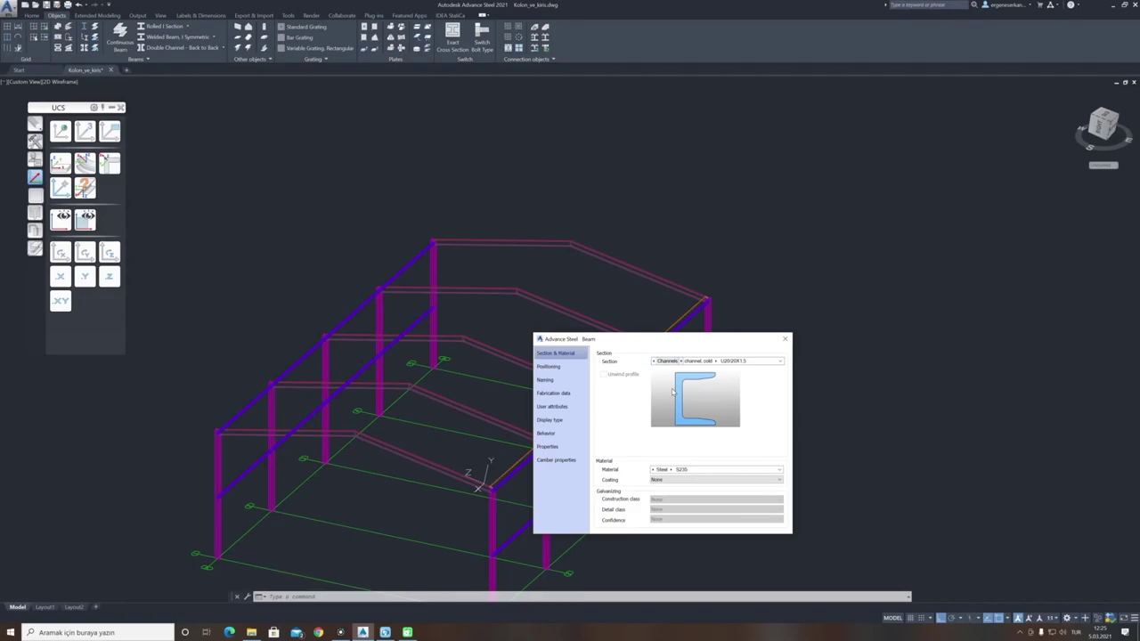
pyautogui.click(683, 363)
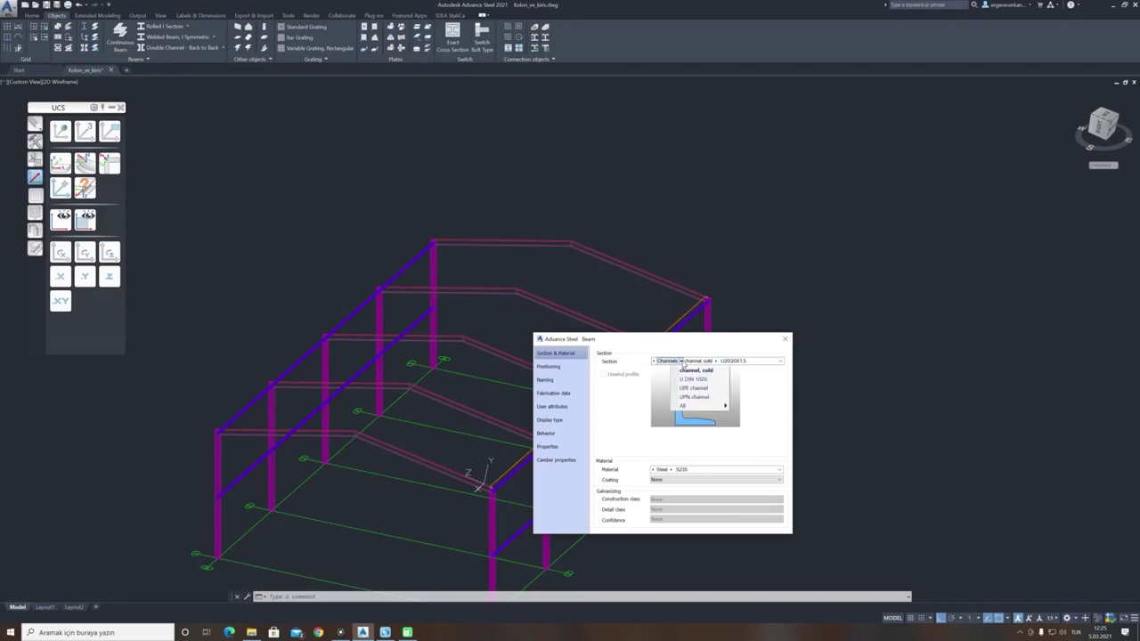
pyautogui.click(693, 403)
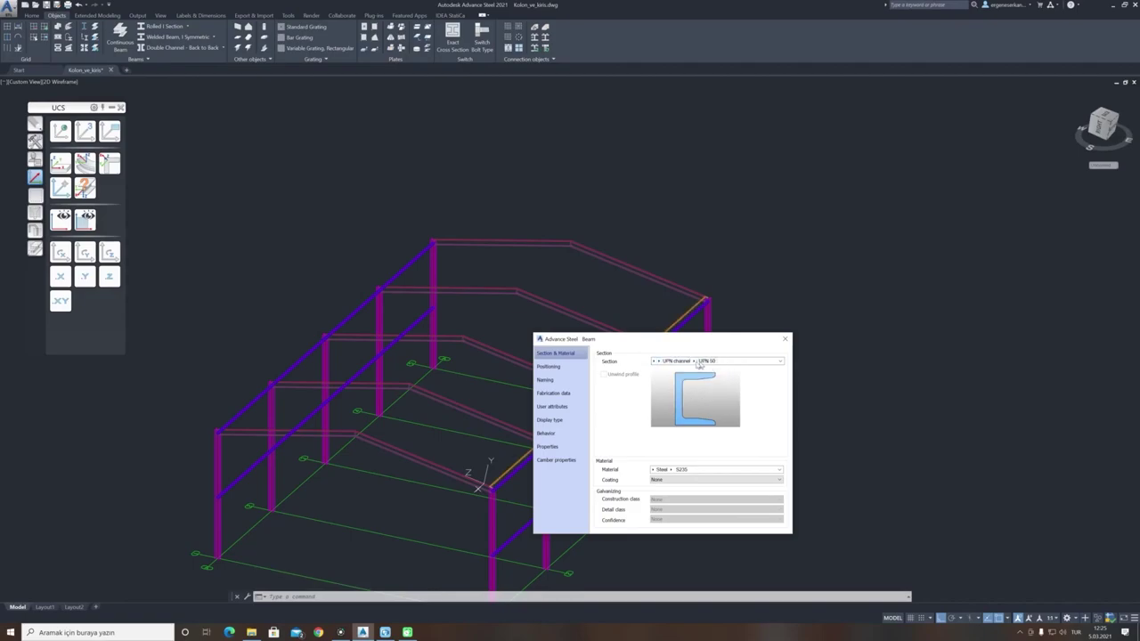
pyautogui.click(693, 363)
pyautogui.click(712, 436)
pyautogui.click(697, 360)
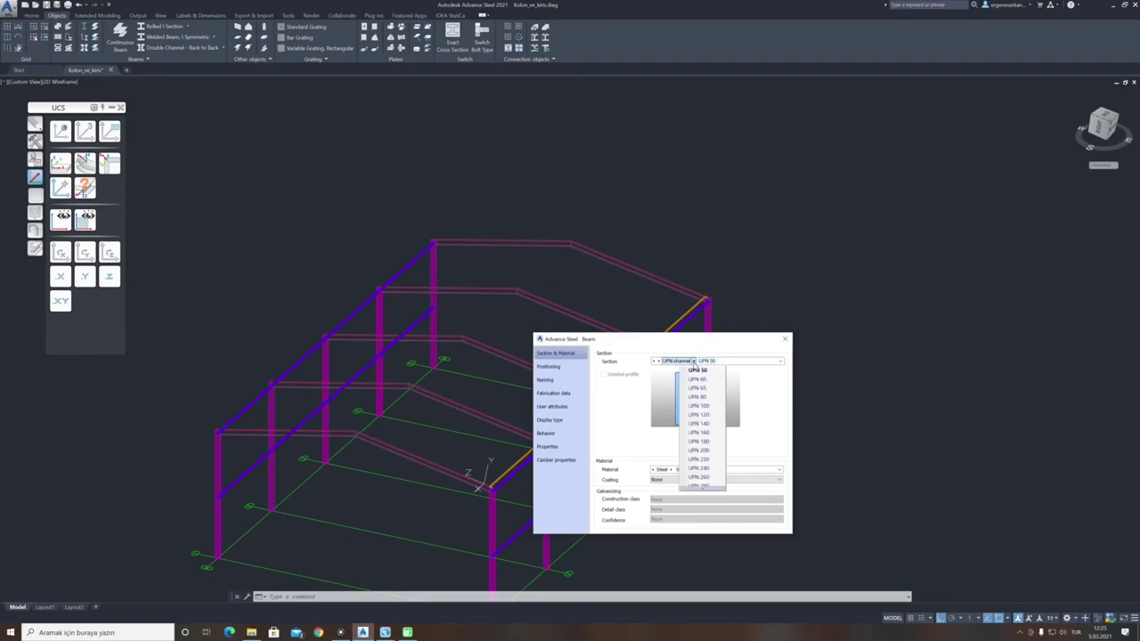
pyautogui.click(699, 415)
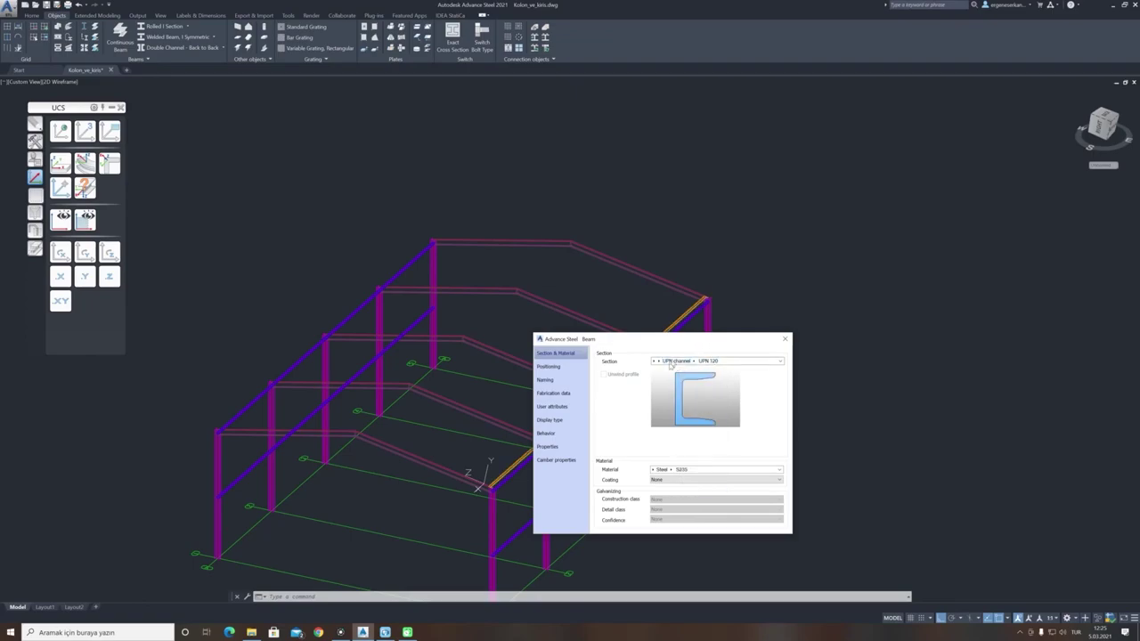
# Give the channel single part mark 1 with prefix P, assembly mark 1 with prefix PR, and the Purlin model role.
pyautogui.click(554, 368)
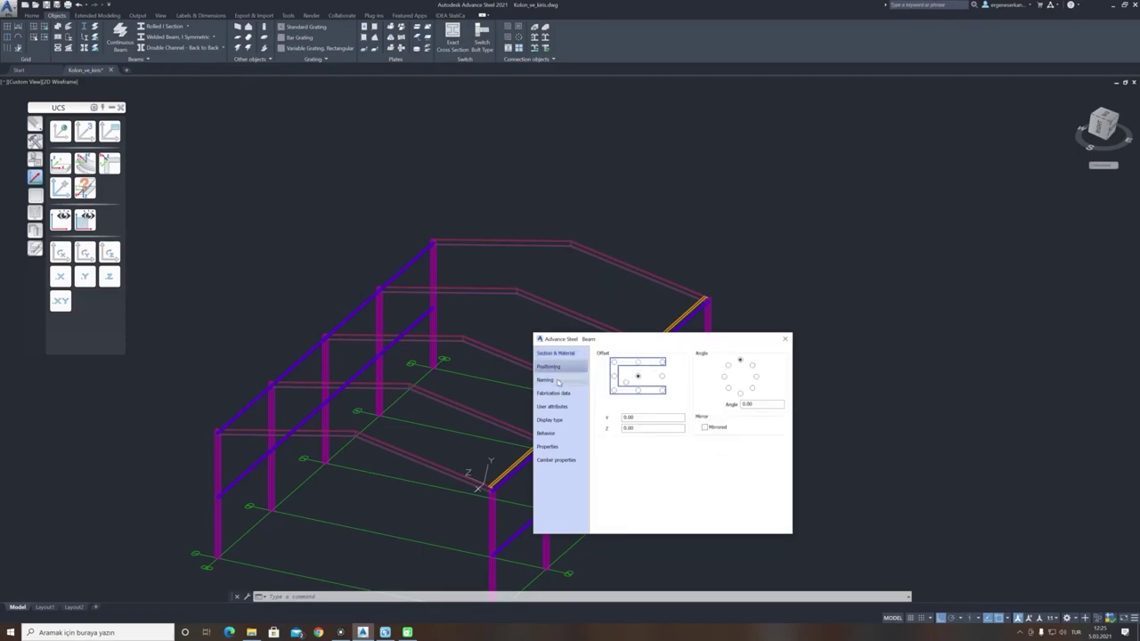
pyautogui.click(558, 381)
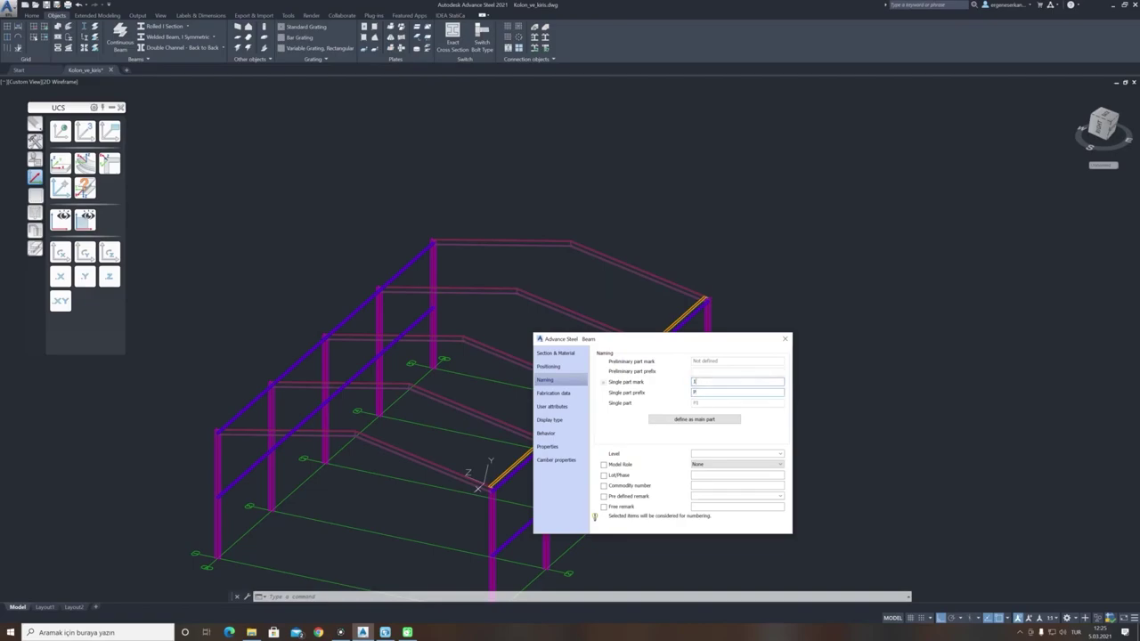
pyautogui.click(699, 419)
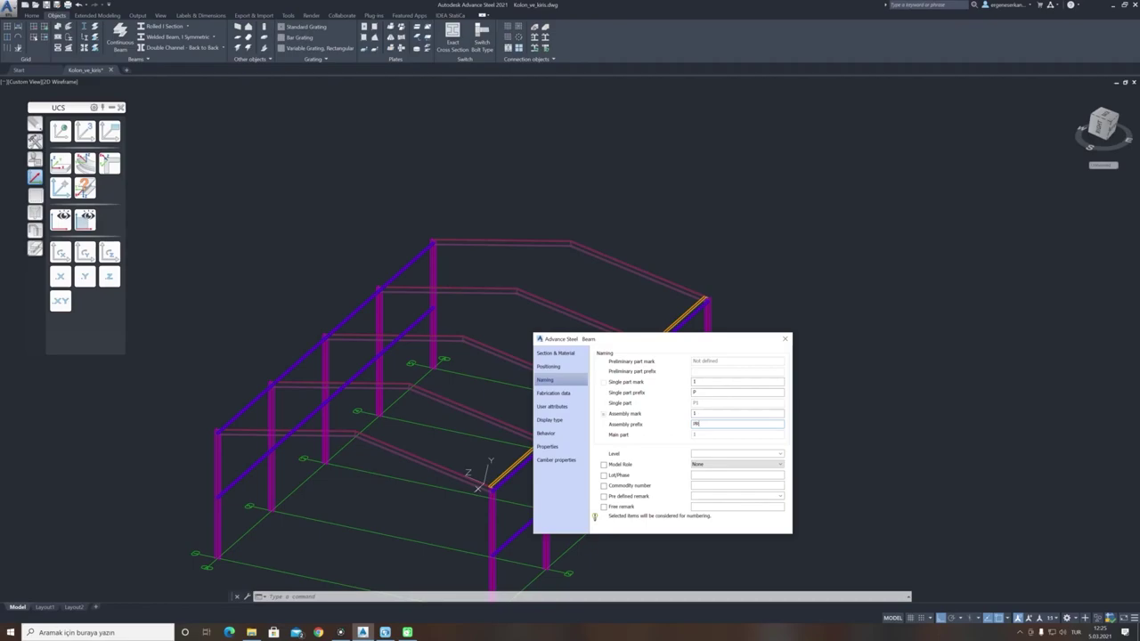
pyautogui.click(782, 464)
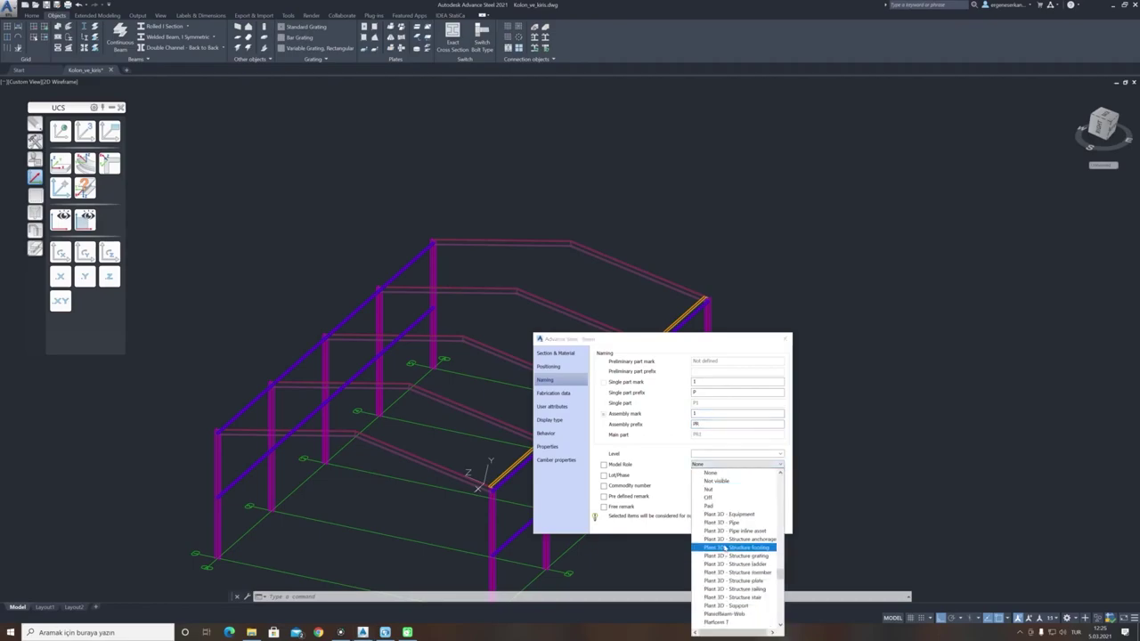
pyautogui.scroll(-3, 725, 534)
pyautogui.click(730, 560)
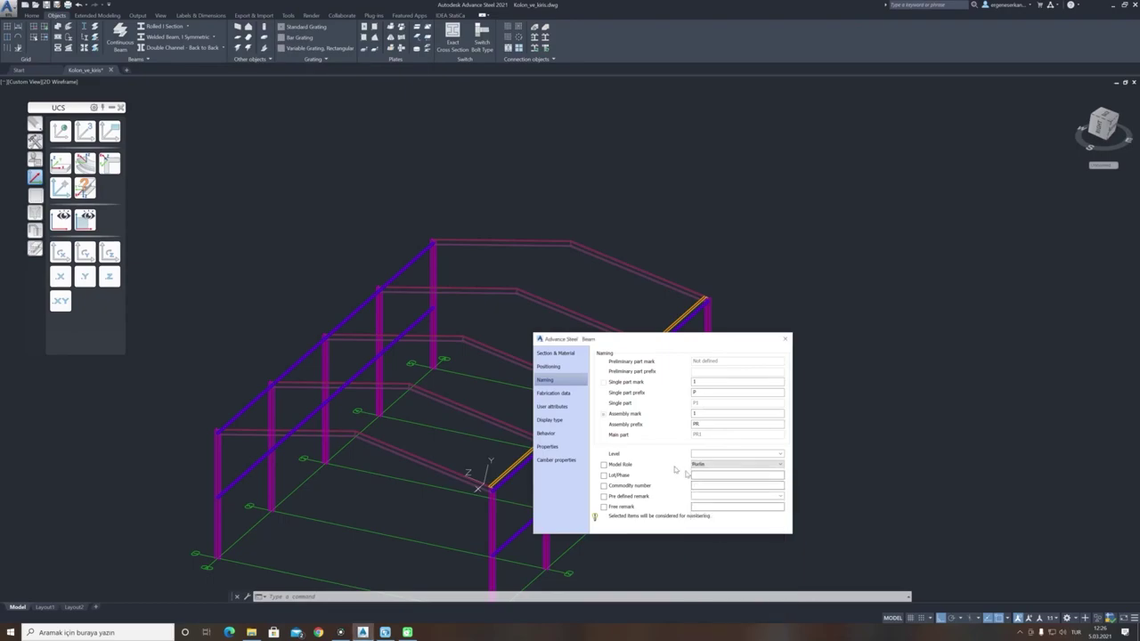
# Set the UPN 120 purlin's rotation angle to 90 and its offset reference to the bottom-centre point of the section.
pyautogui.click(548, 367)
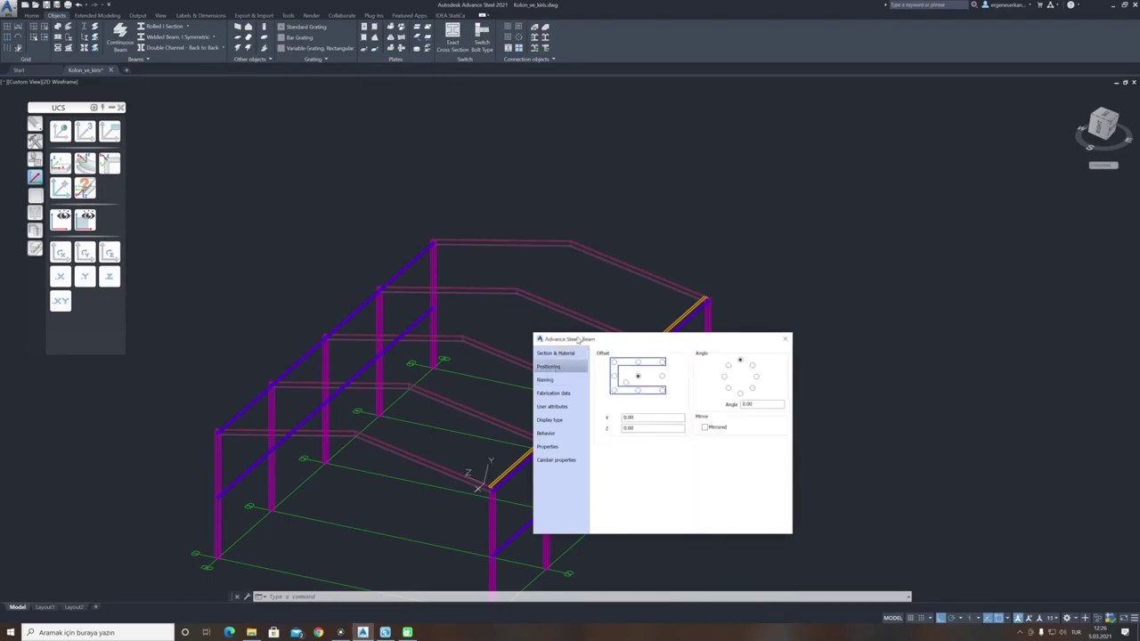
pyautogui.scroll(10, 485, 481)
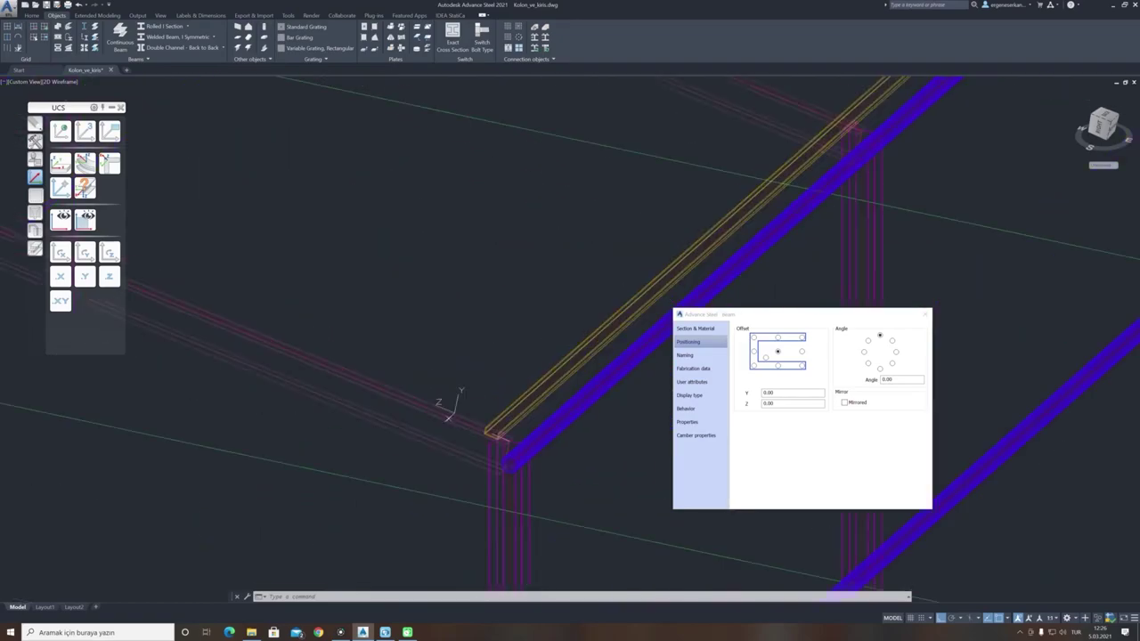
pyautogui.click(779, 339)
pyautogui.click(863, 353)
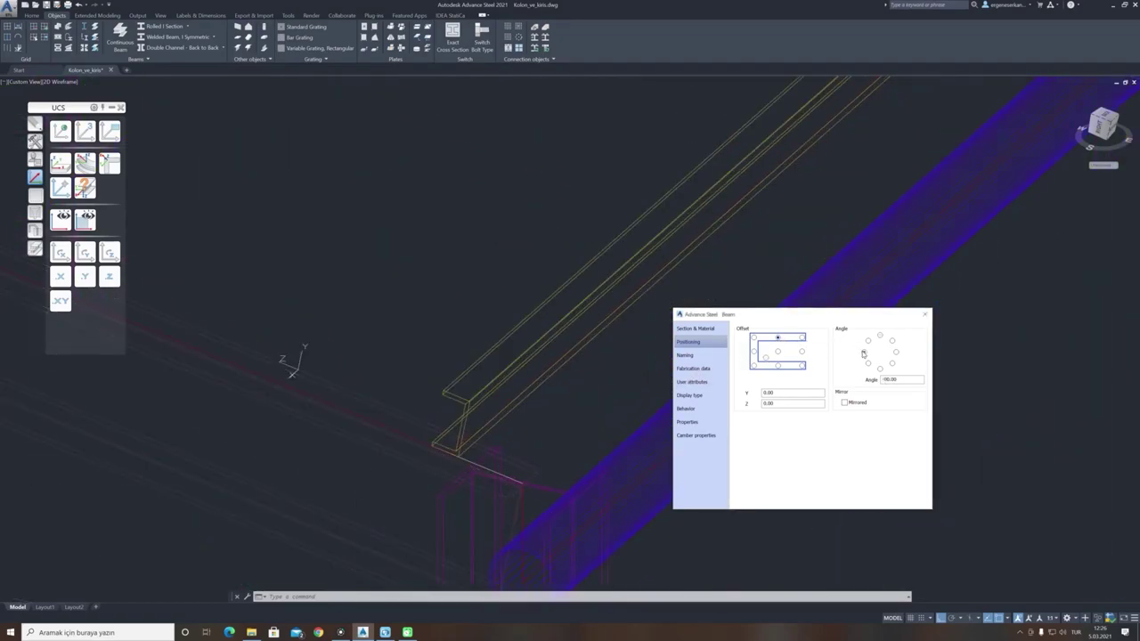
pyautogui.click(897, 353)
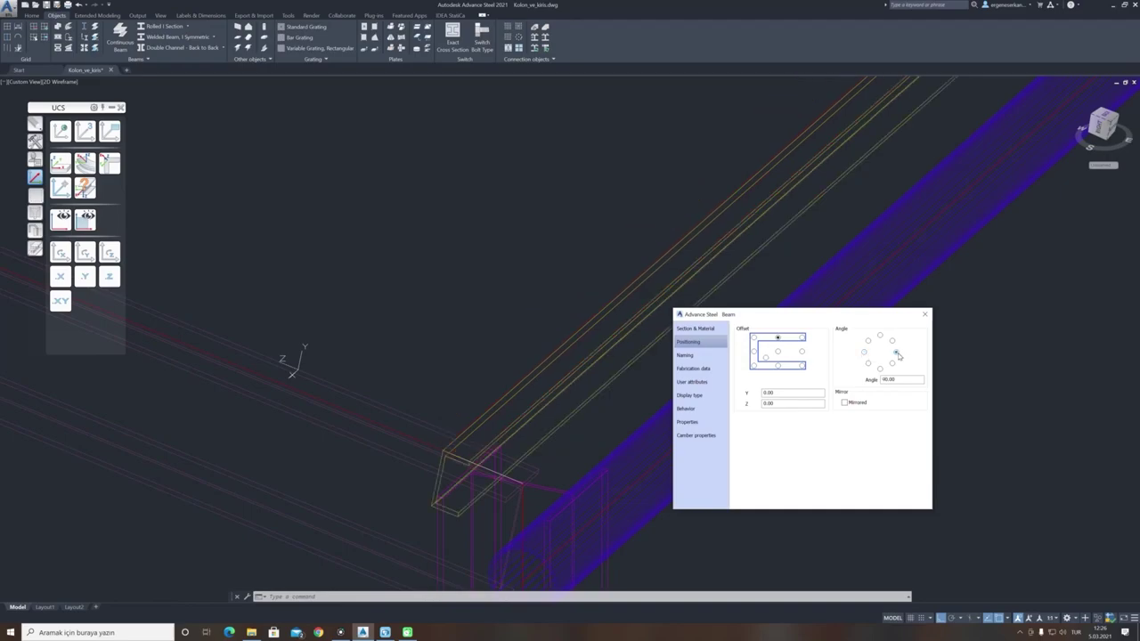
pyautogui.click(777, 366)
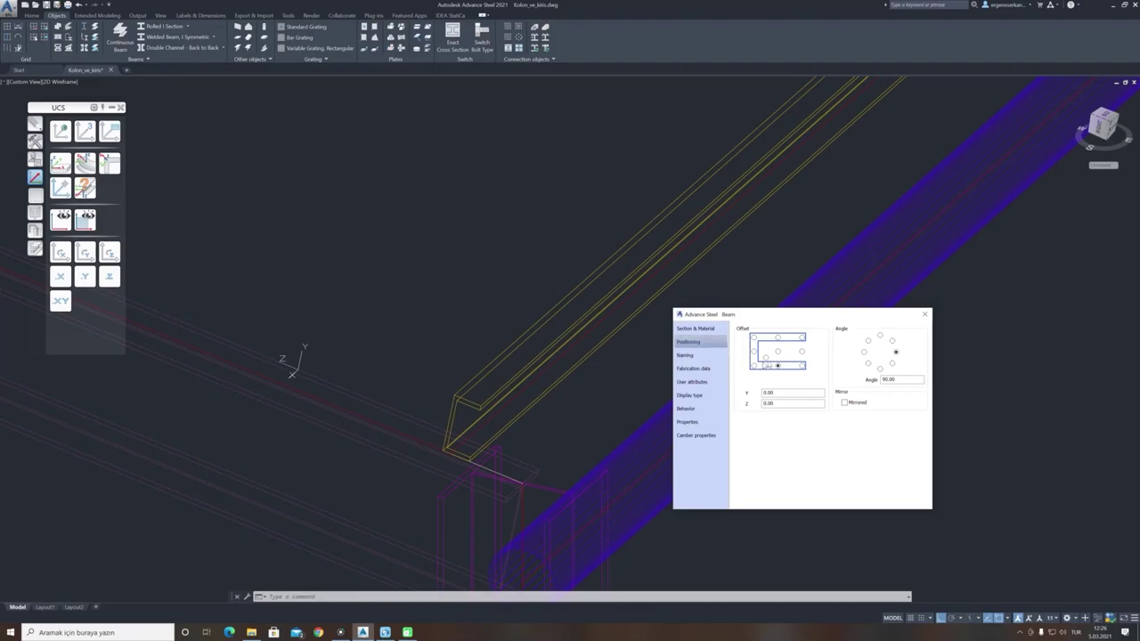
pyautogui.click(924, 315)
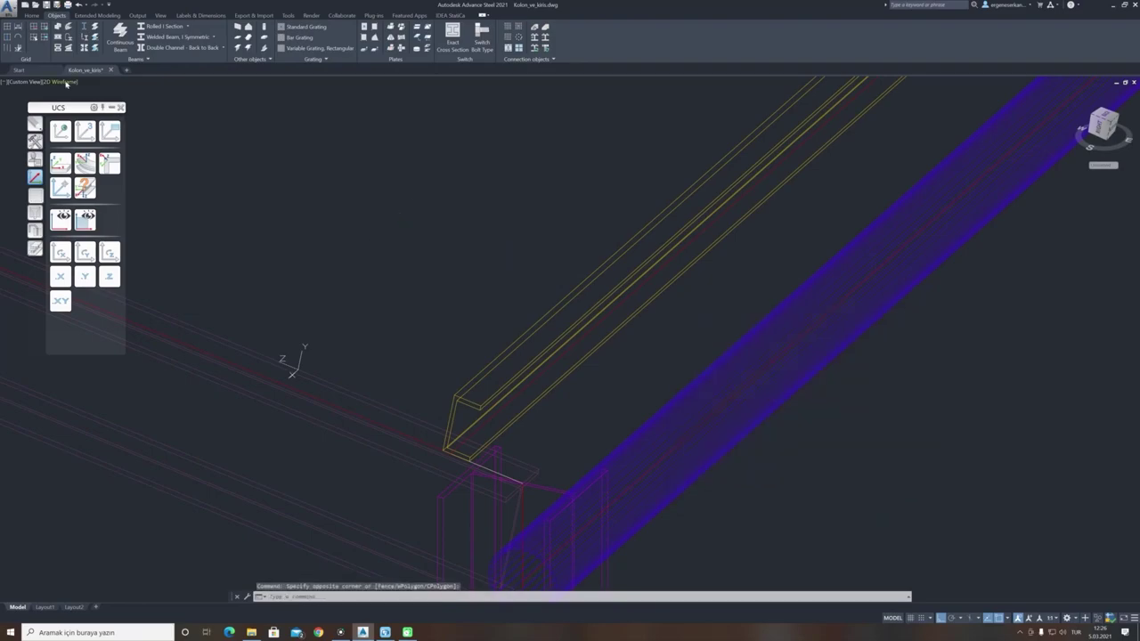
# Switch the model's visual style to Conceptual and check how the purlin sits on the rafters.
pyautogui.click(66, 82)
pyautogui.click(89, 111)
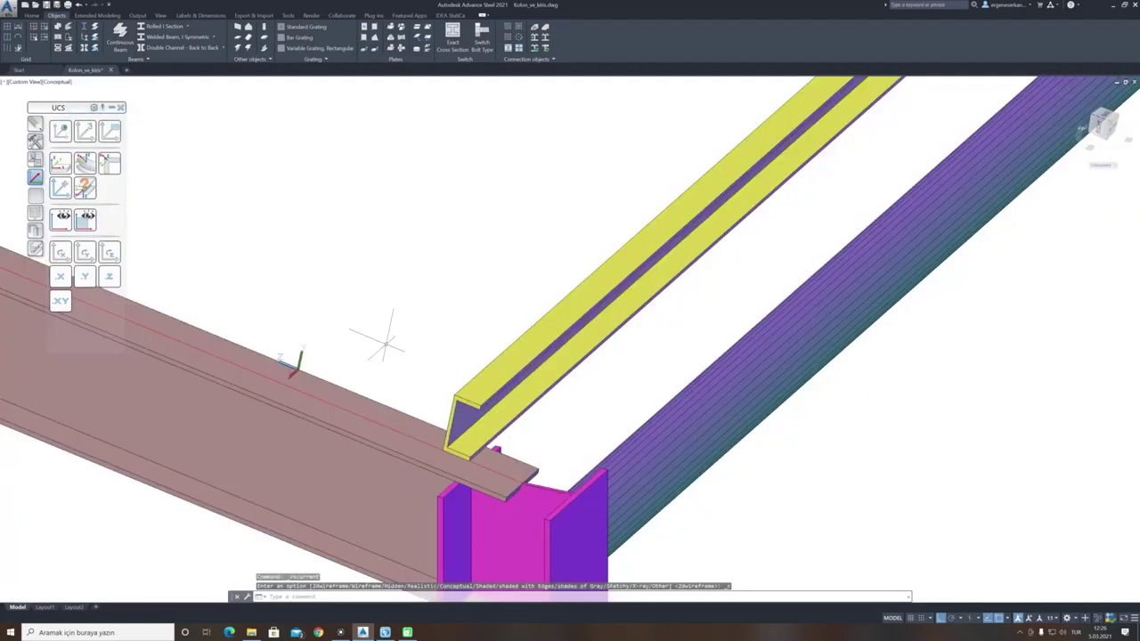
pyautogui.scroll(-6, 384, 343)
pyautogui.scroll(-1, 563, 384)
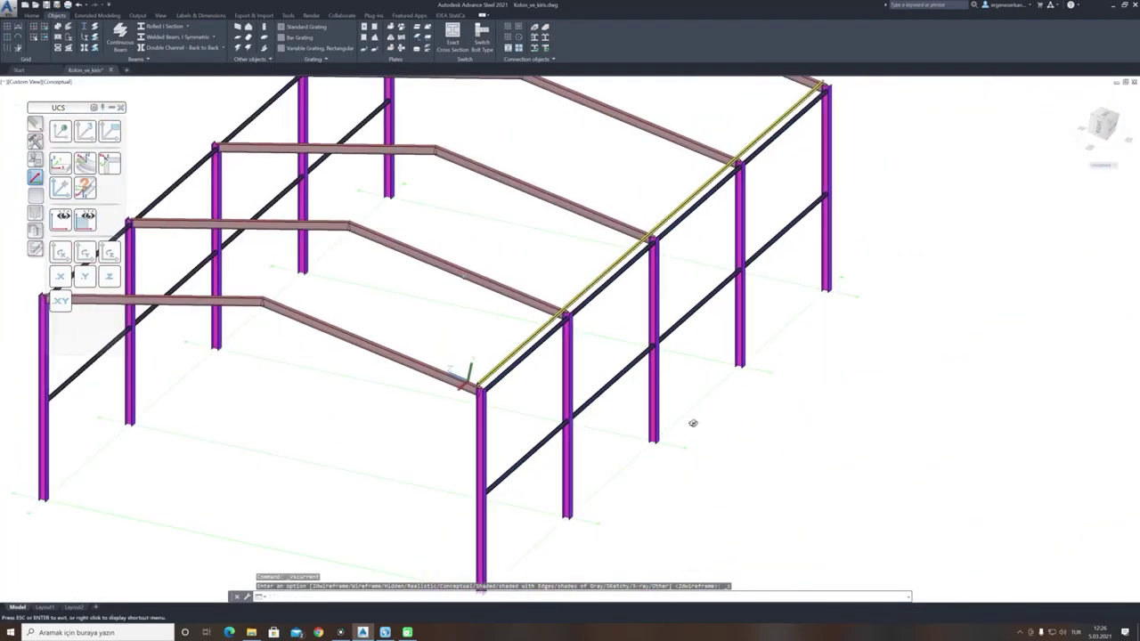
pyautogui.keyDown('shift'); pyautogui.moveTo(692, 424); pyautogui.dragTo(669, 430, button='middle'); pyautogui.keyUp('shift')
pyautogui.keyDown('shift'); pyautogui.moveTo(486, 398); pyautogui.dragTo(498, 395, button='middle'); pyautogui.keyUp('shift')
pyautogui.scroll(3, 471, 374)
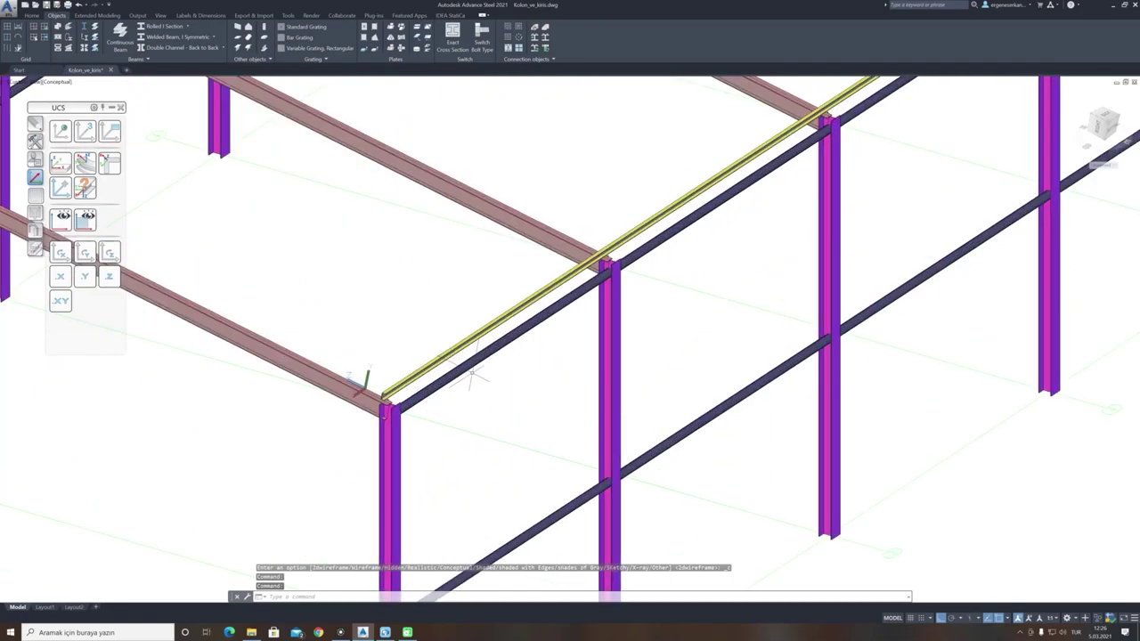
pyautogui.press('Escape')
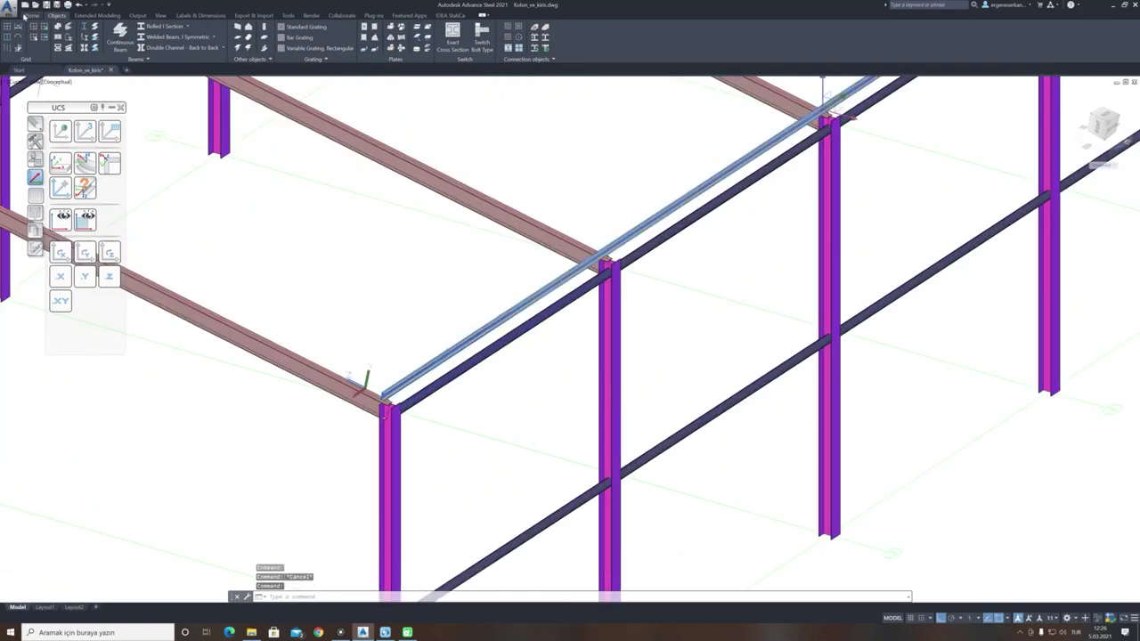
# Change the Purlin layer's colour to index colour 142 in the layer properties.
pyautogui.click(26, 16)
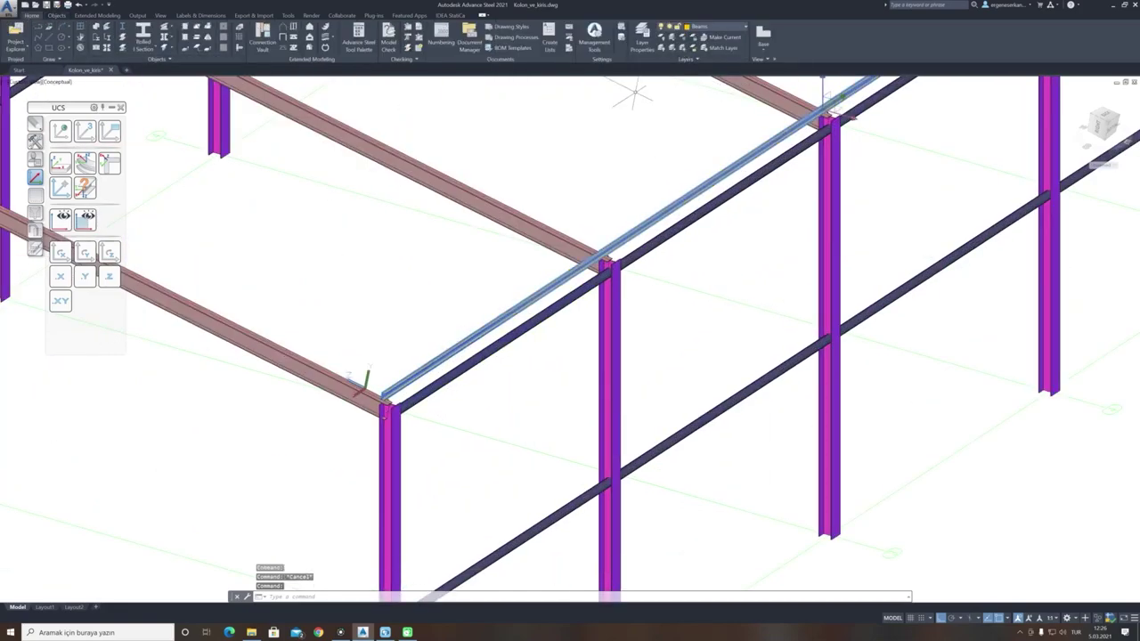
pyautogui.click(708, 27)
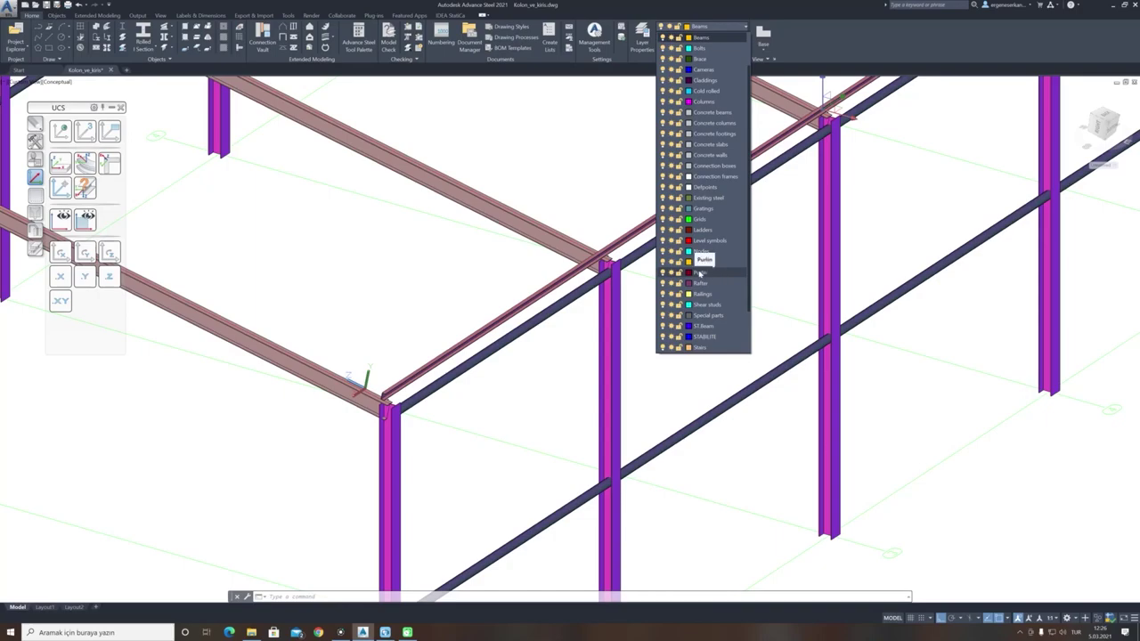
pyautogui.click(643, 43)
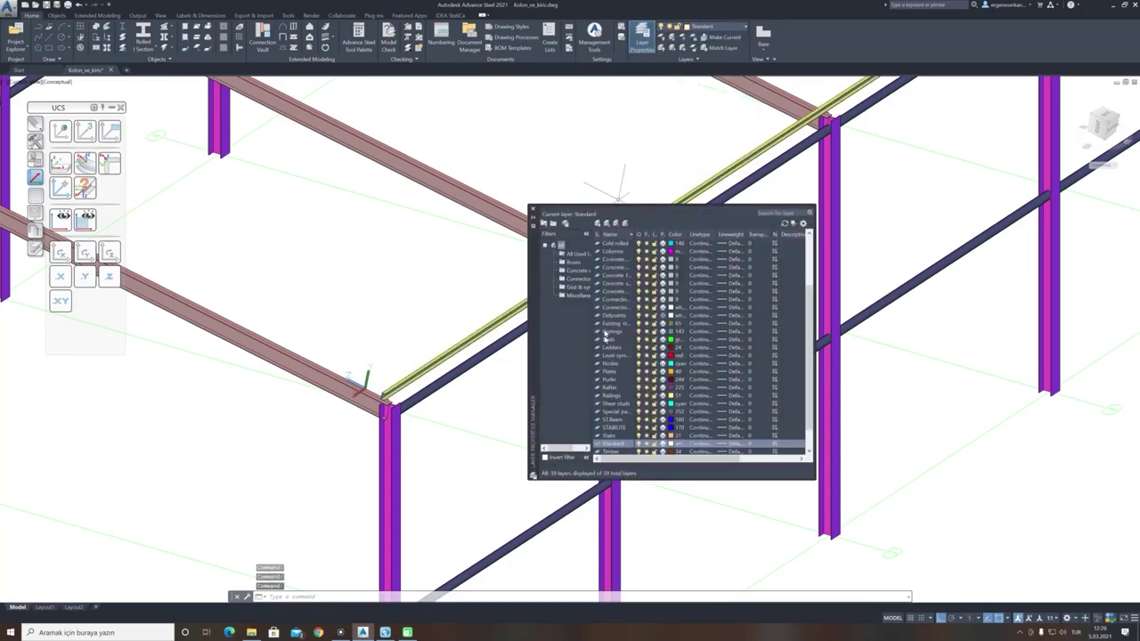
pyautogui.scroll(1, 611, 411)
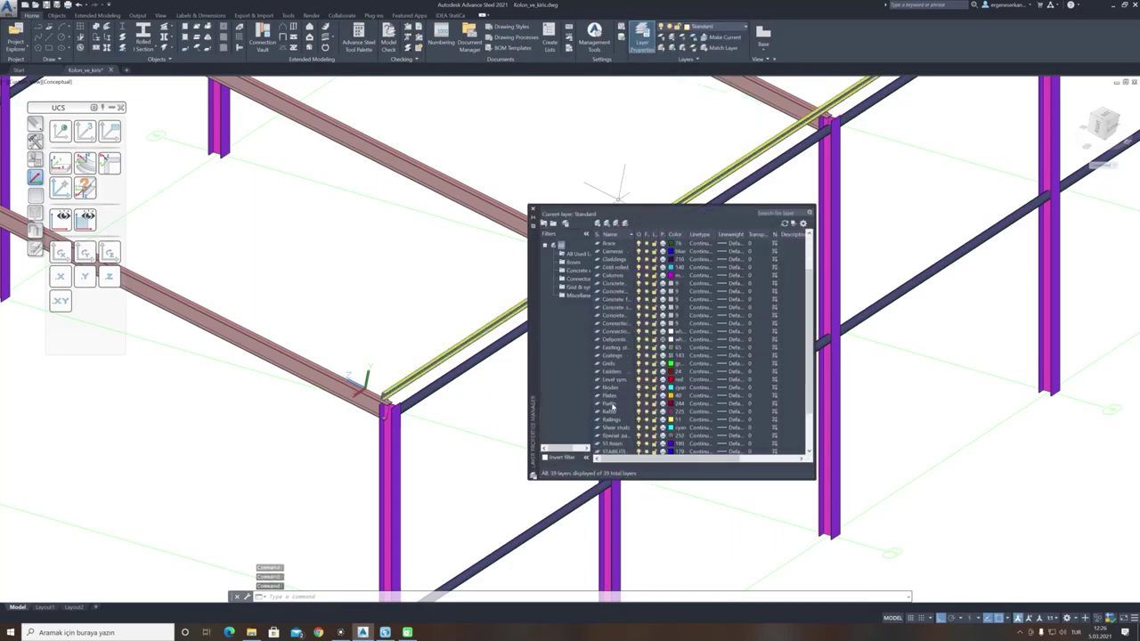
pyautogui.click(670, 404)
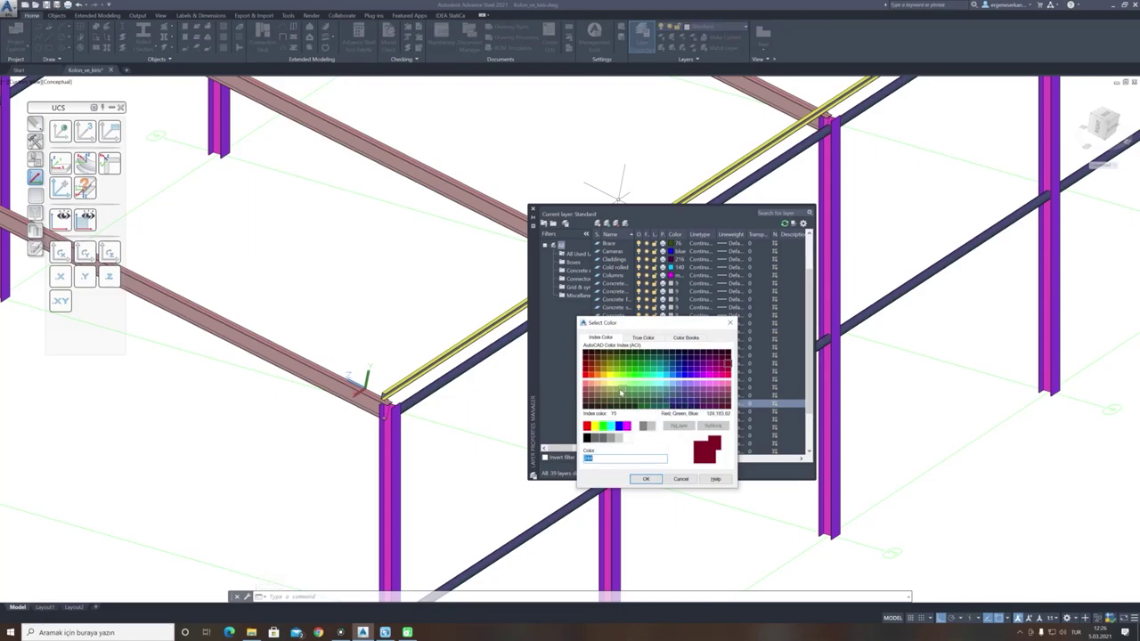
pyautogui.click(612, 391)
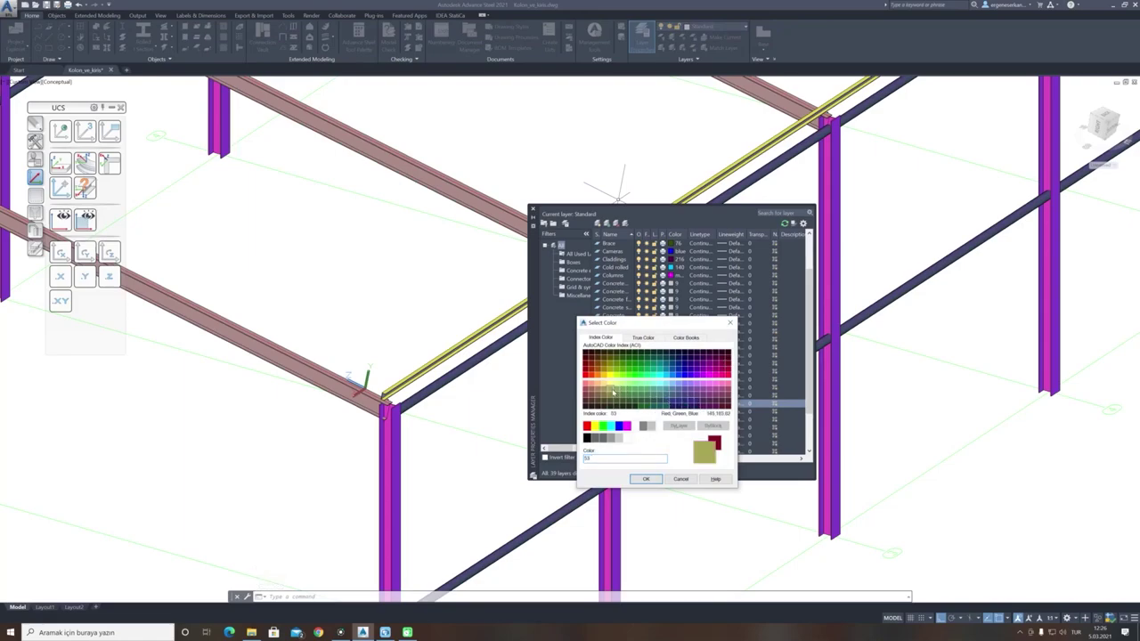
pyautogui.click(665, 373)
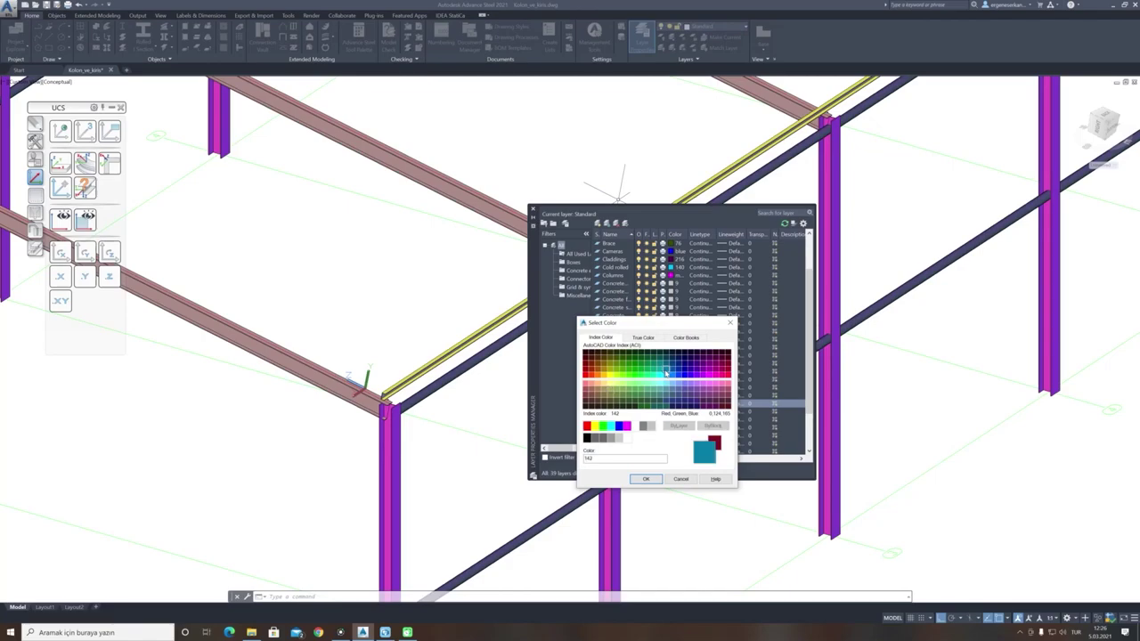
pyautogui.click(646, 479)
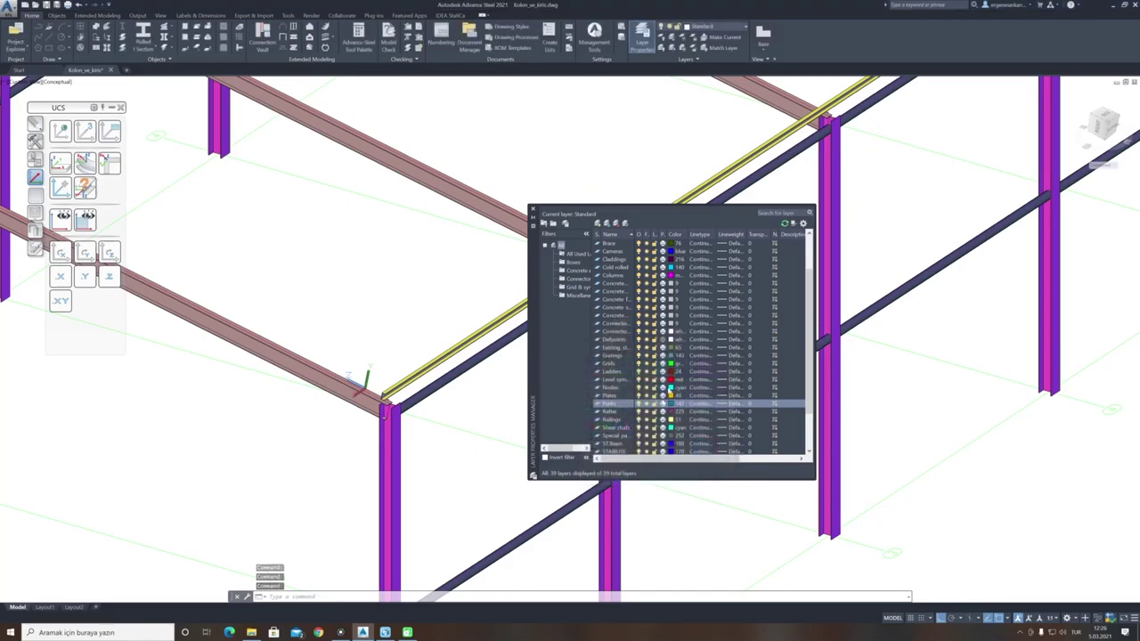
pyautogui.click(532, 211)
pyautogui.press('Escape')
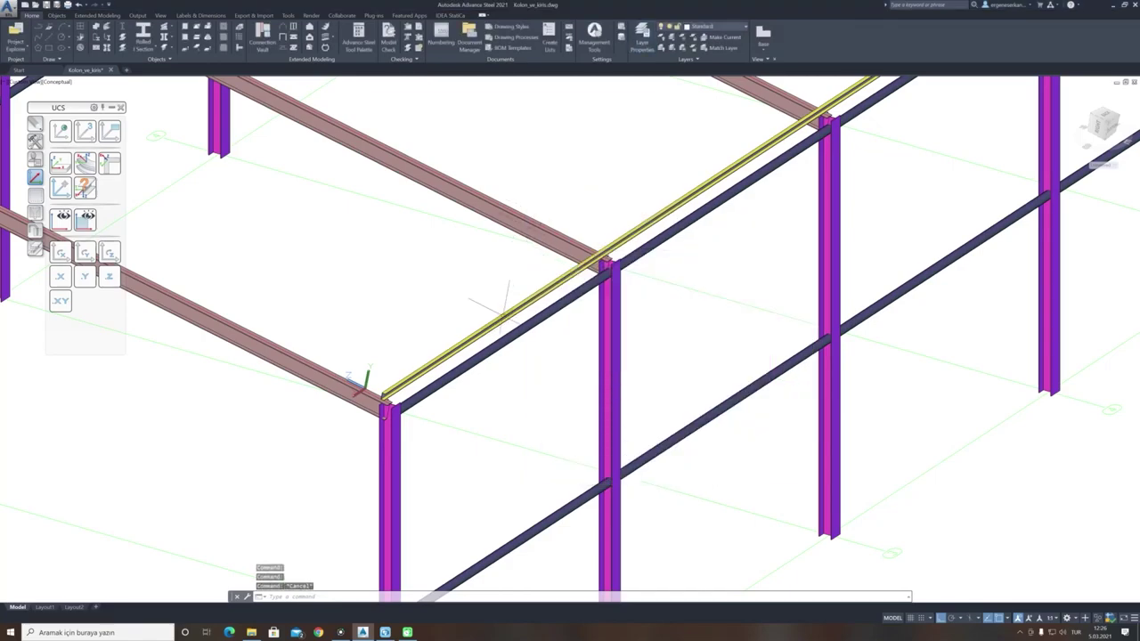
# Move the UPN 120 channel along the eave to the Purlin layer.
pyautogui.click(491, 310)
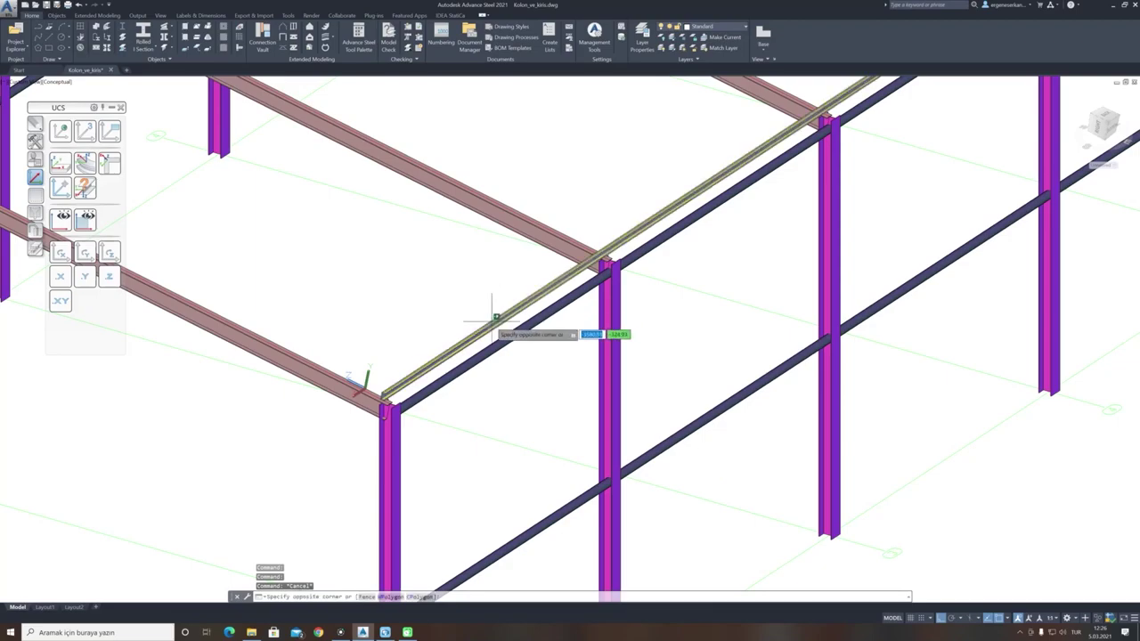
pyautogui.click(719, 26)
pyautogui.click(700, 273)
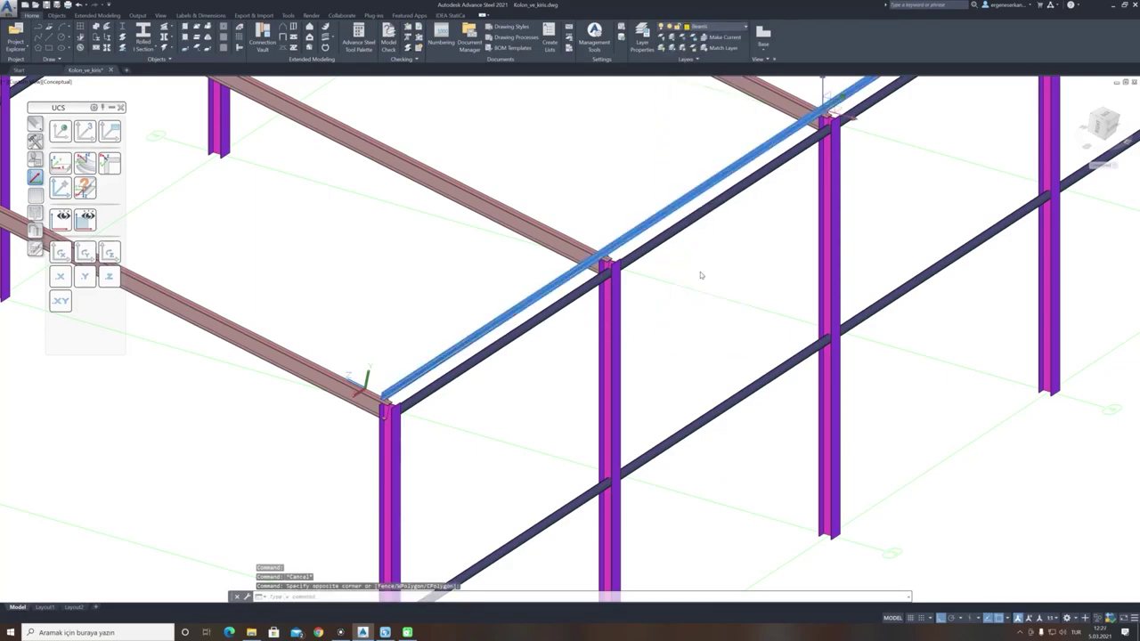
pyautogui.press('Escape')
# Split the eave purlin with Split Beams at the end points of the intermediate rafters over the columns.
pyautogui.keyDown('shift'); pyautogui.moveTo(522, 387); pyautogui.dragTo(585, 378, button='middle'); pyautogui.keyUp('shift')
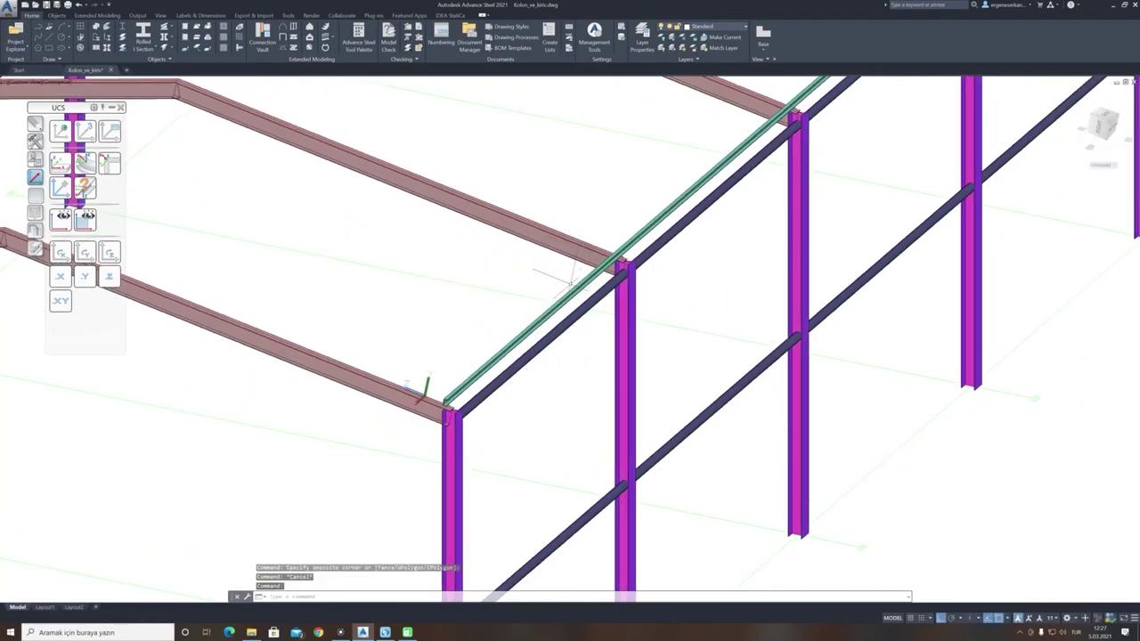
pyautogui.scroll(-2, 557, 283)
pyautogui.scroll(2, 623, 377)
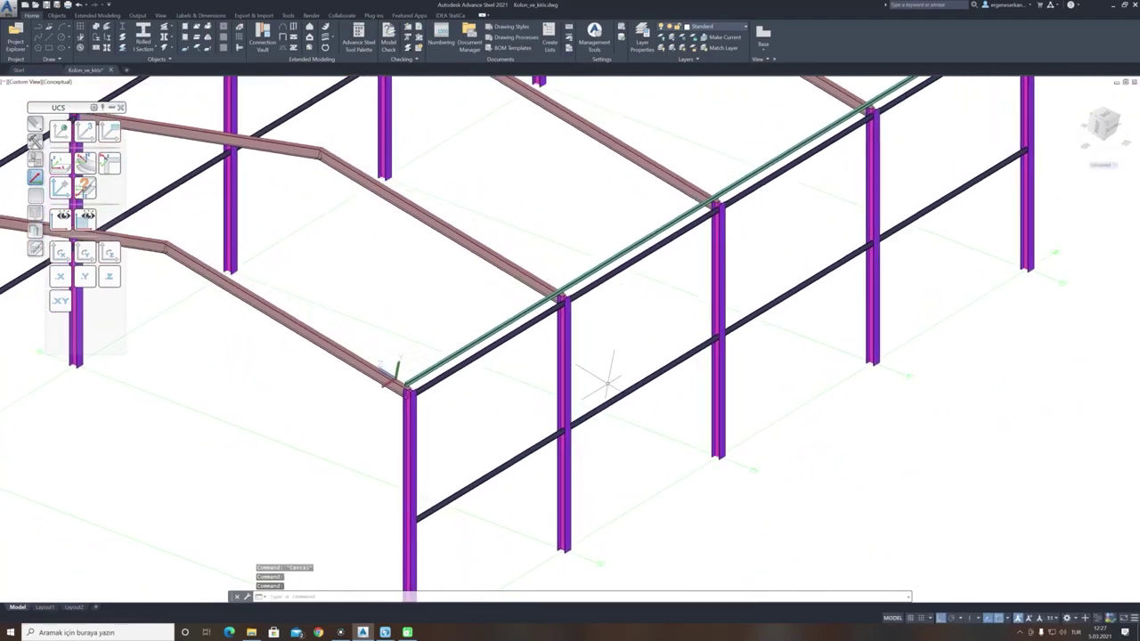
pyautogui.press('Escape')
pyautogui.click(57, 16)
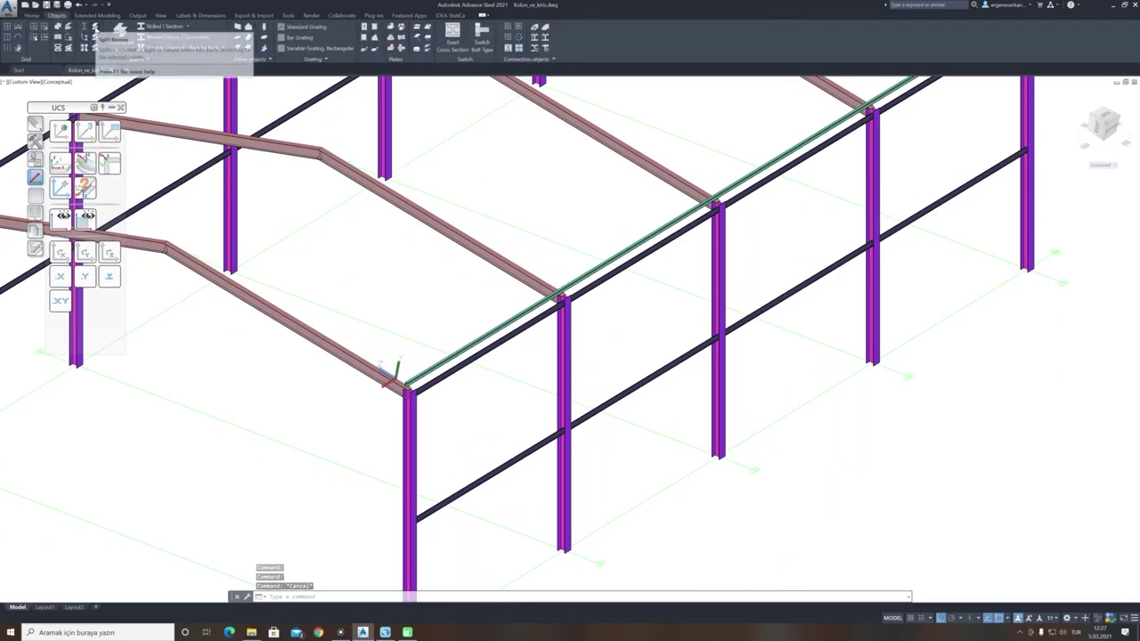
pyautogui.click(96, 28)
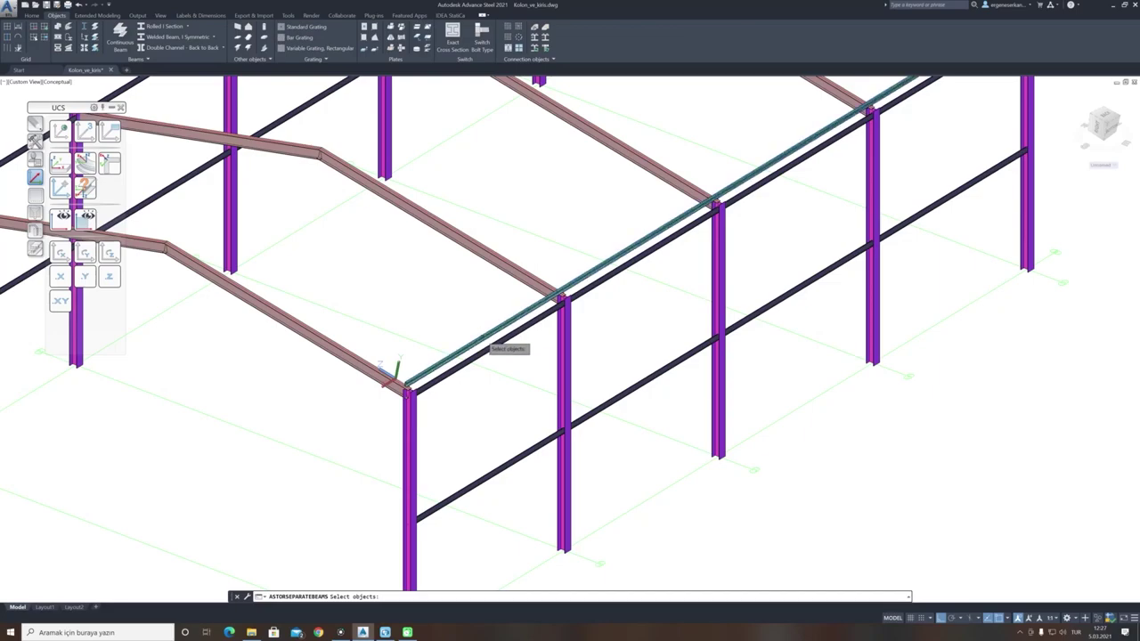
pyautogui.click(484, 338)
pyautogui.scroll(5, 562, 299)
pyautogui.press('Return')
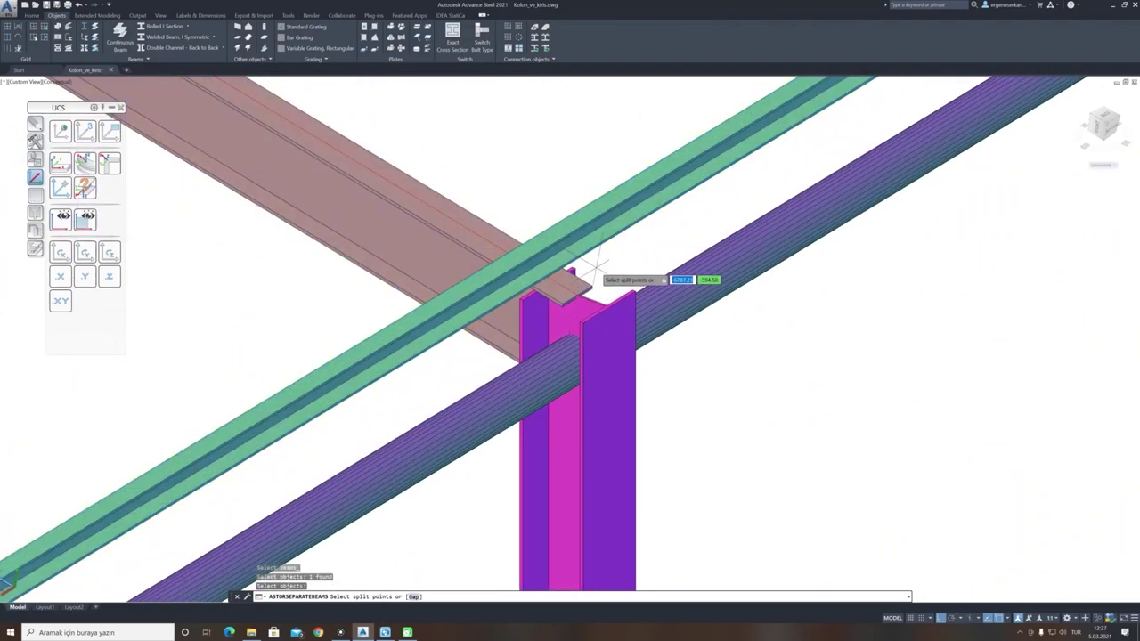
pyautogui.scroll(5, 588, 276)
pyautogui.scroll(-8, 560, 309)
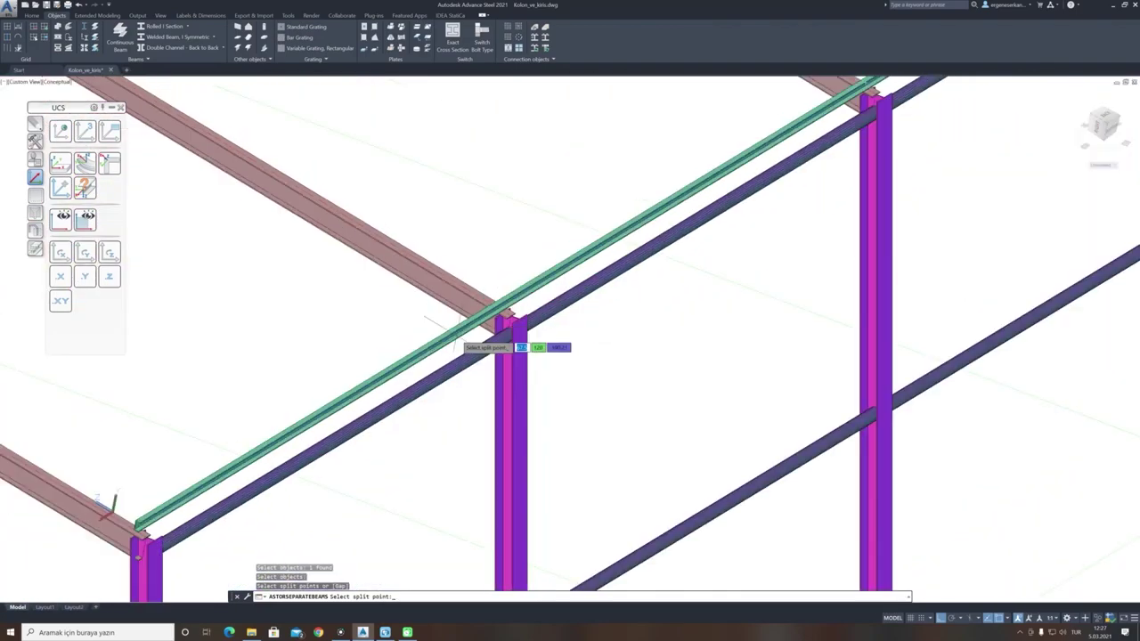
pyautogui.scroll(8, 565, 298)
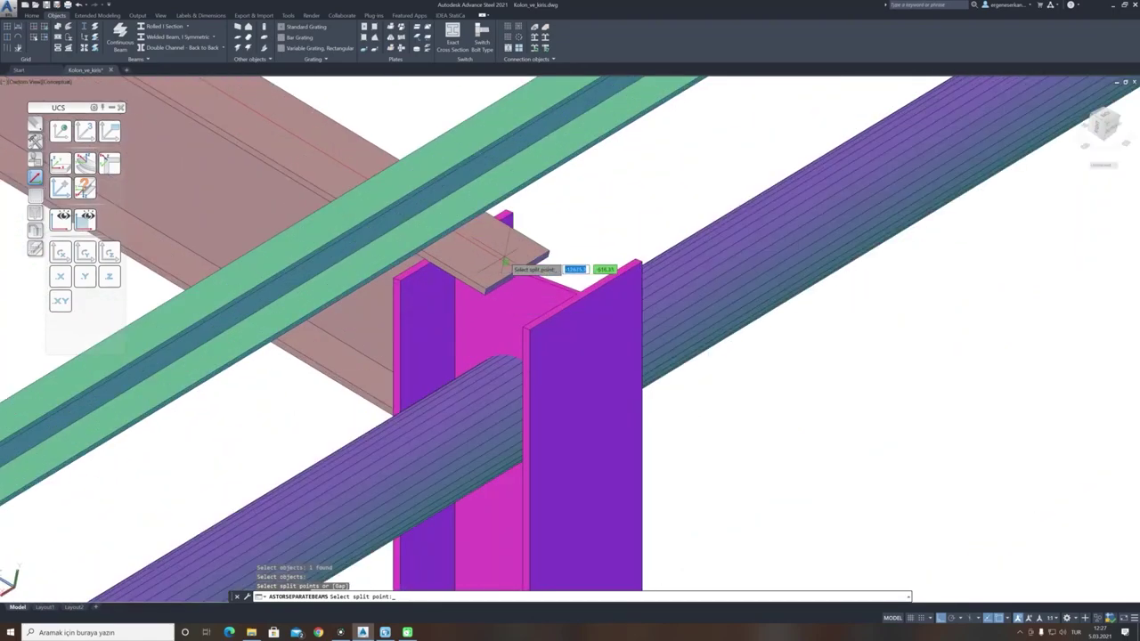
pyautogui.scroll(-5, 501, 283)
pyautogui.scroll(-5, 499, 294)
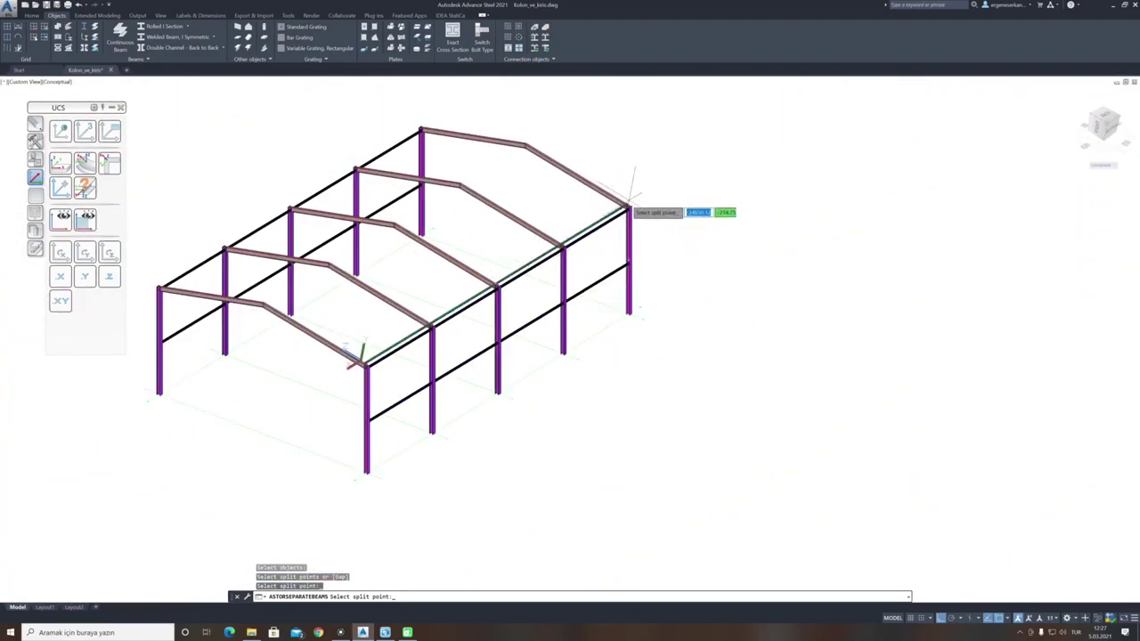
pyautogui.scroll(12, 534, 275)
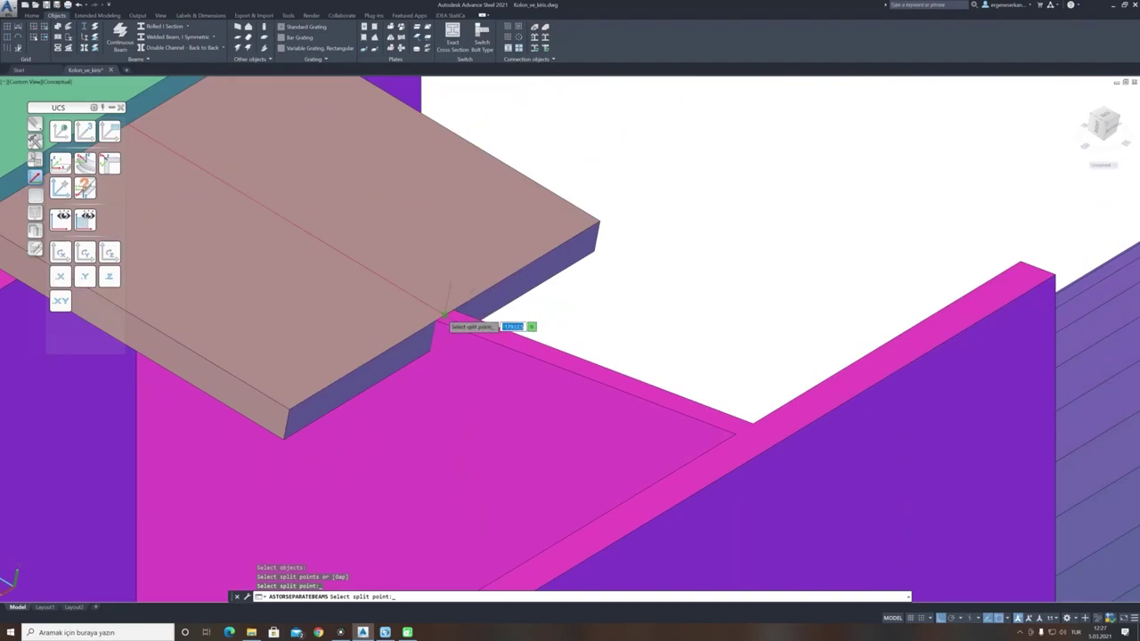
pyautogui.click(444, 314)
pyautogui.press('Return')
pyautogui.scroll(-8, 561, 321)
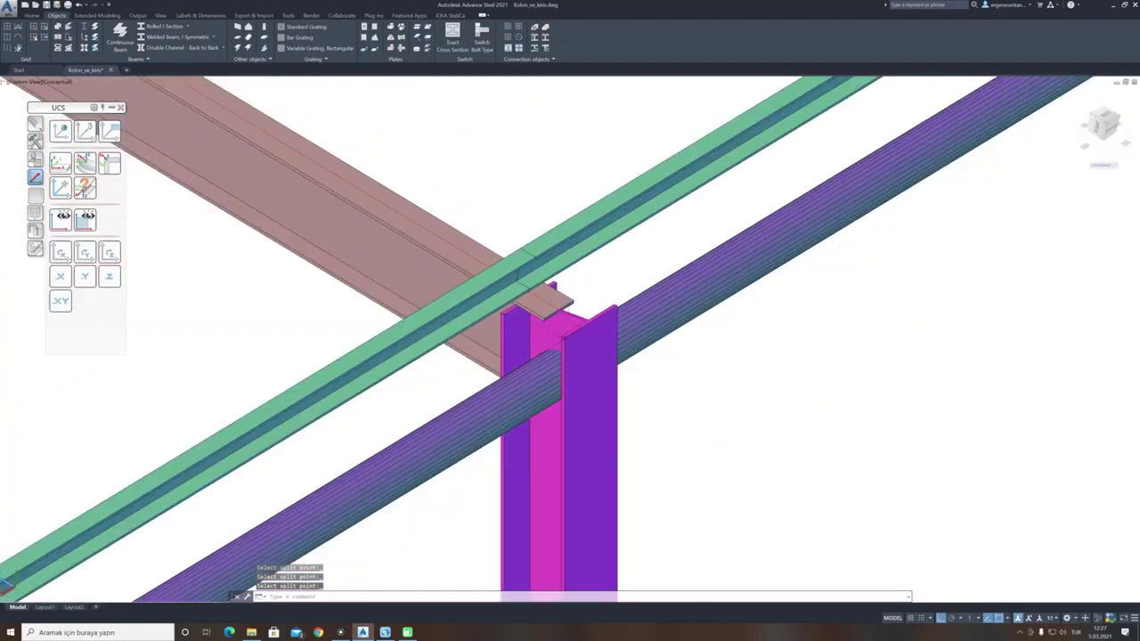
# Examine the split purlin segments along the eave and the purlin's end at the axis 1 rafter.
pyautogui.press('Escape')
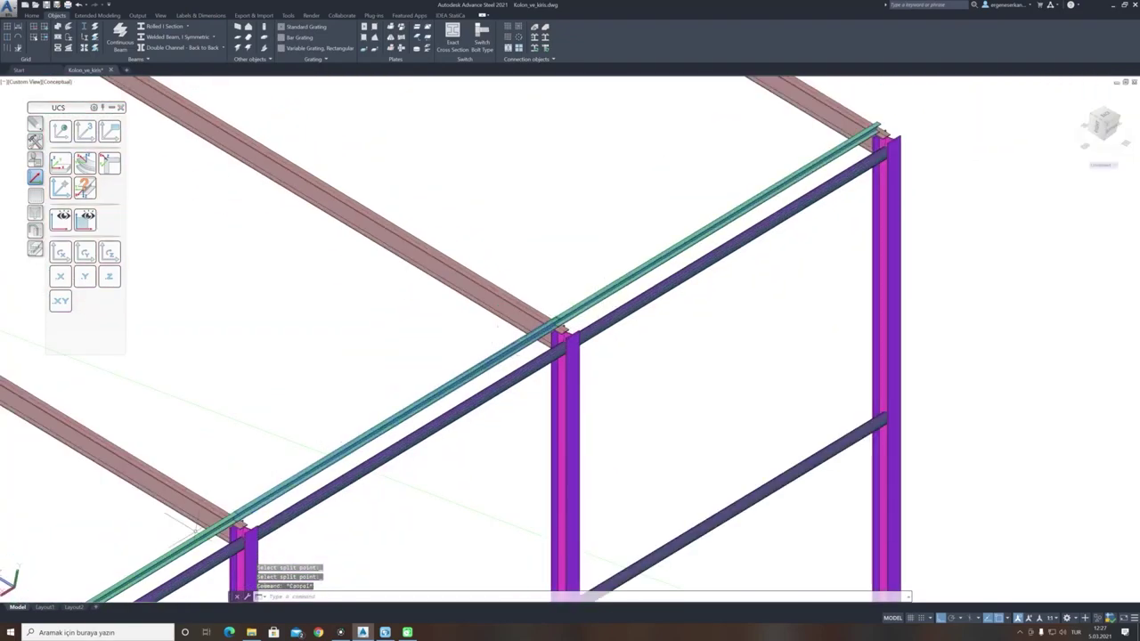
pyautogui.moveTo(195, 531); pyautogui.dragTo(500, 344, button='middle')
pyautogui.scroll(-1, 392, 450)
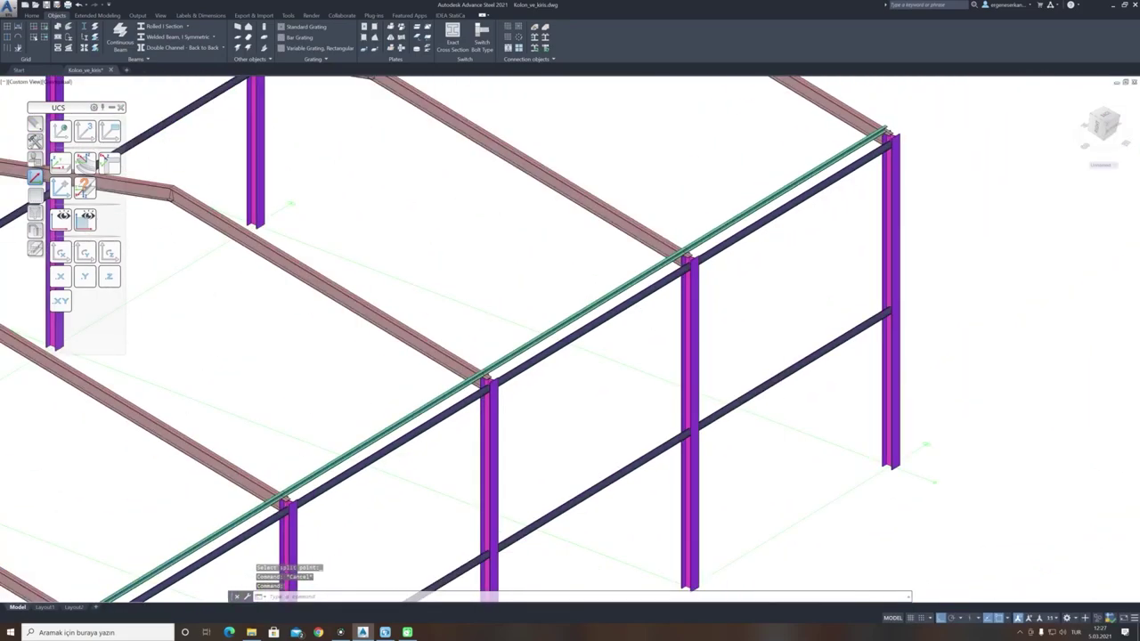
pyautogui.scroll(-6, 391, 446)
pyautogui.keyDown('shift'); pyautogui.moveTo(412, 457); pyautogui.dragTo(575, 410, button='middle'); pyautogui.keyUp('shift')
pyautogui.scroll(6, 503, 435)
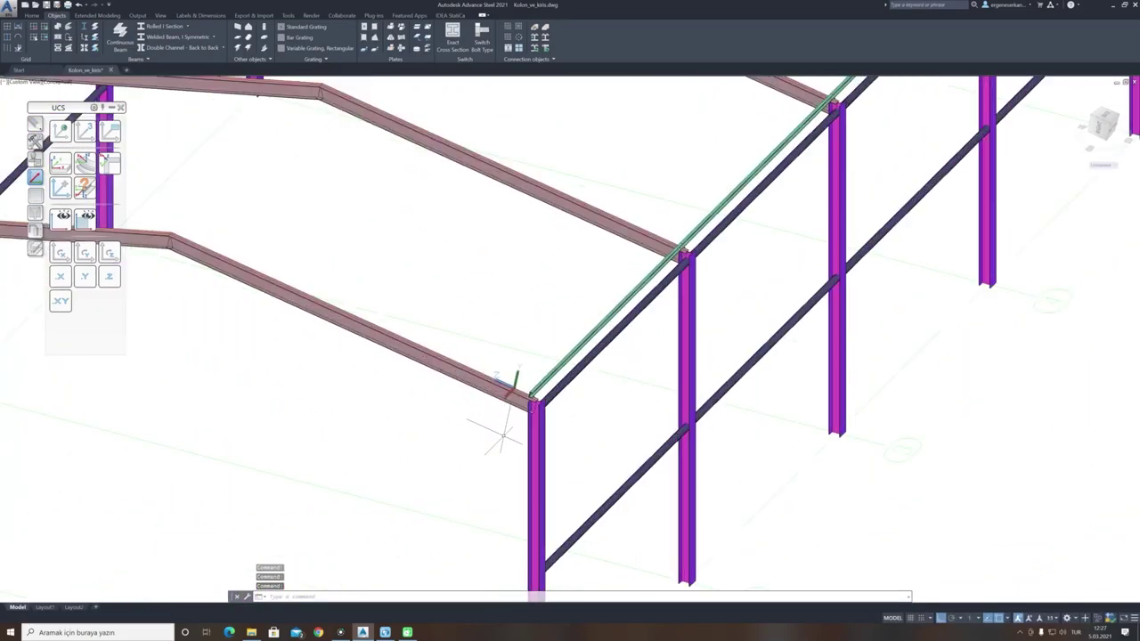
pyautogui.keyDown('shift'); pyautogui.moveTo(503, 436); pyautogui.dragTo(568, 385, button='middle'); pyautogui.keyUp('shift')
pyautogui.scroll(3, 490, 374)
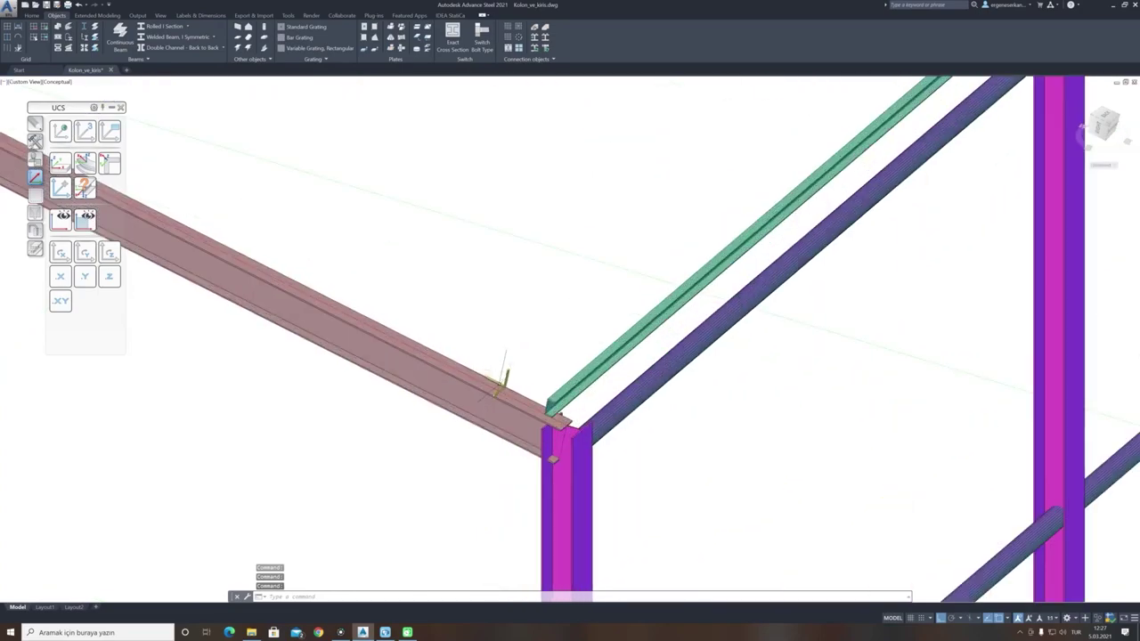
# Copy the four eave purlin segments 1050 up the roof slope to form the second purlin row.
pyautogui.scroll(3, 493, 379)
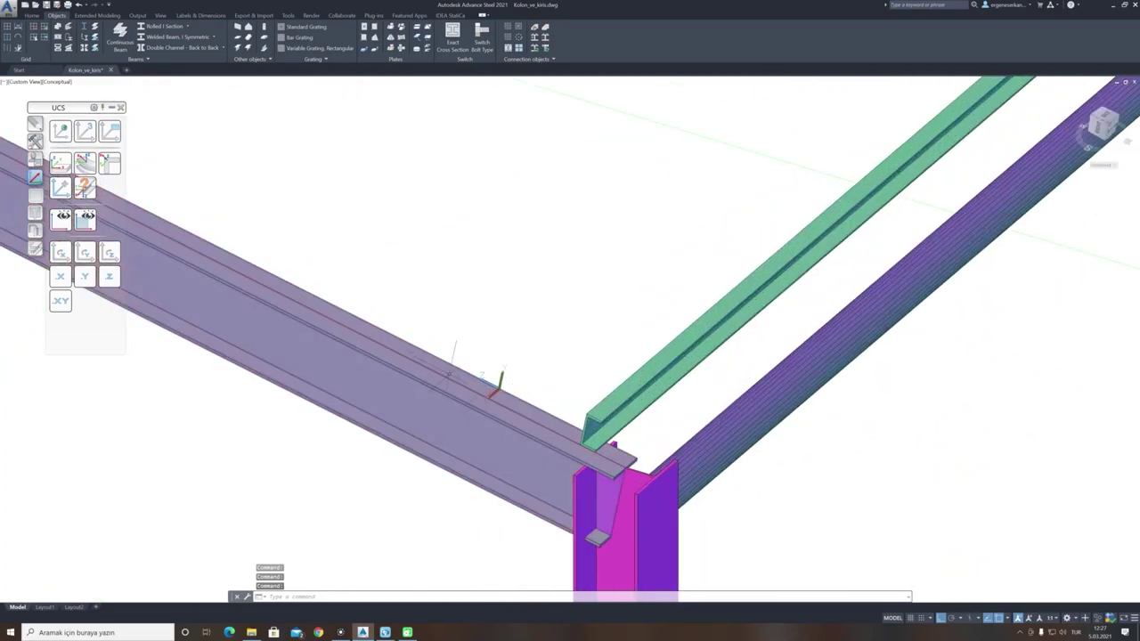
pyautogui.scroll(-8, 454, 374)
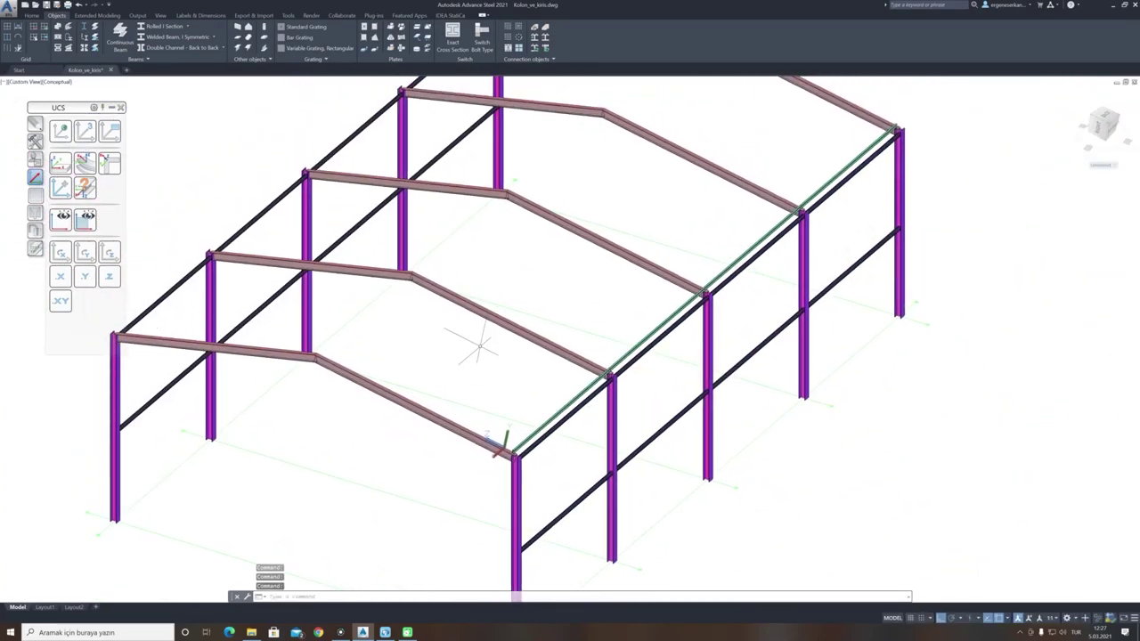
pyautogui.write('co')
pyautogui.press('Return')
pyautogui.click(561, 414)
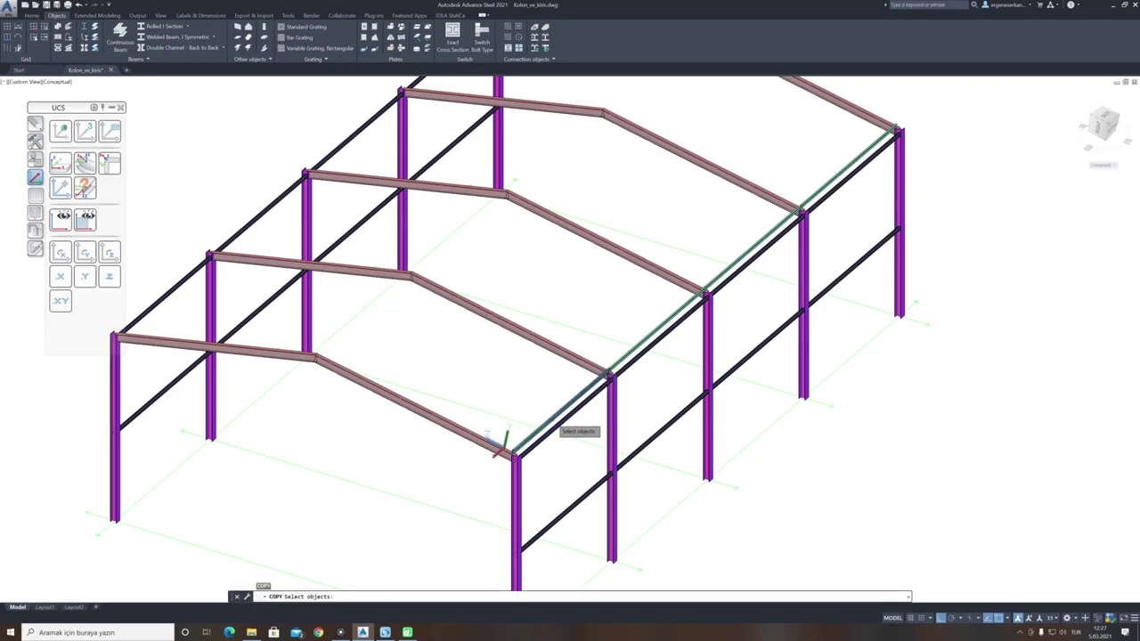
pyautogui.click(636, 364)
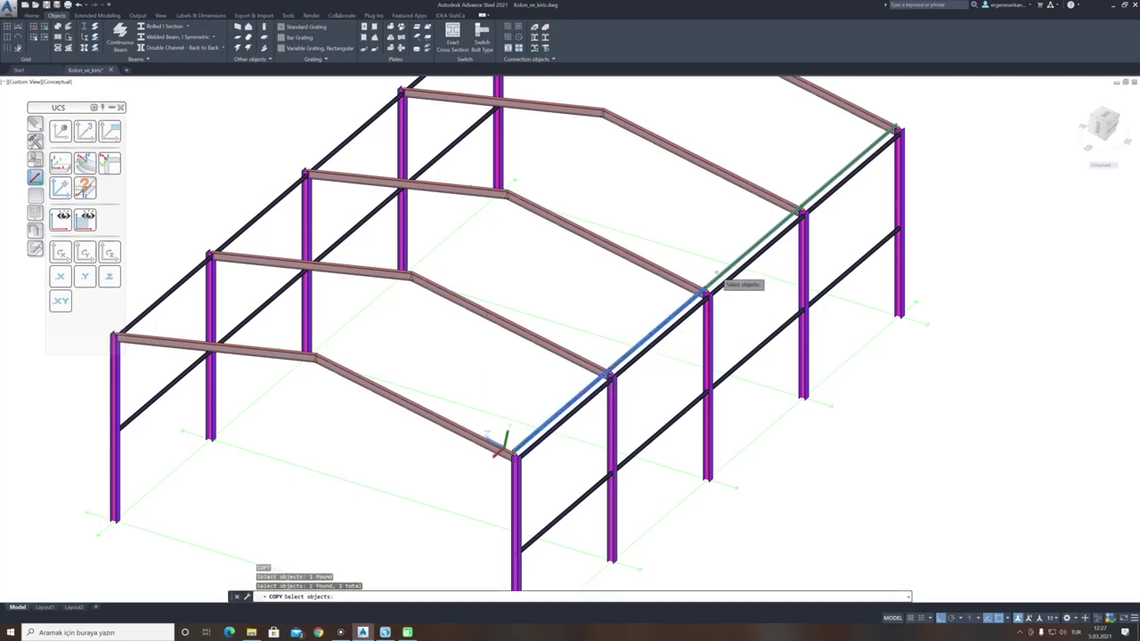
pyautogui.click(726, 283)
pyautogui.click(821, 192)
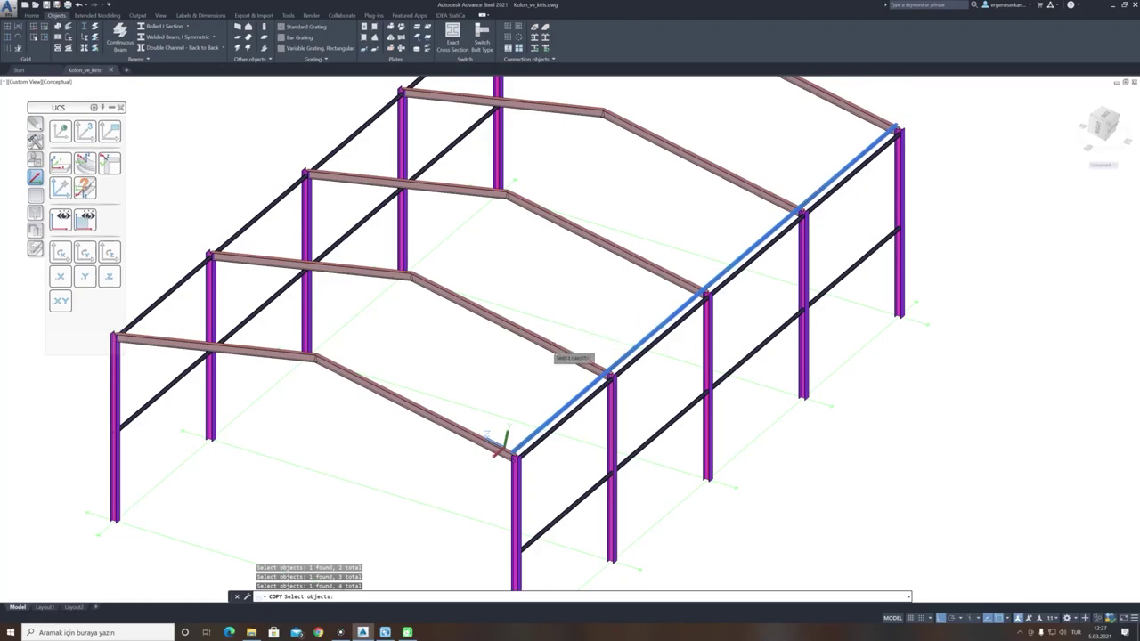
pyautogui.press('Return')
pyautogui.click(523, 374)
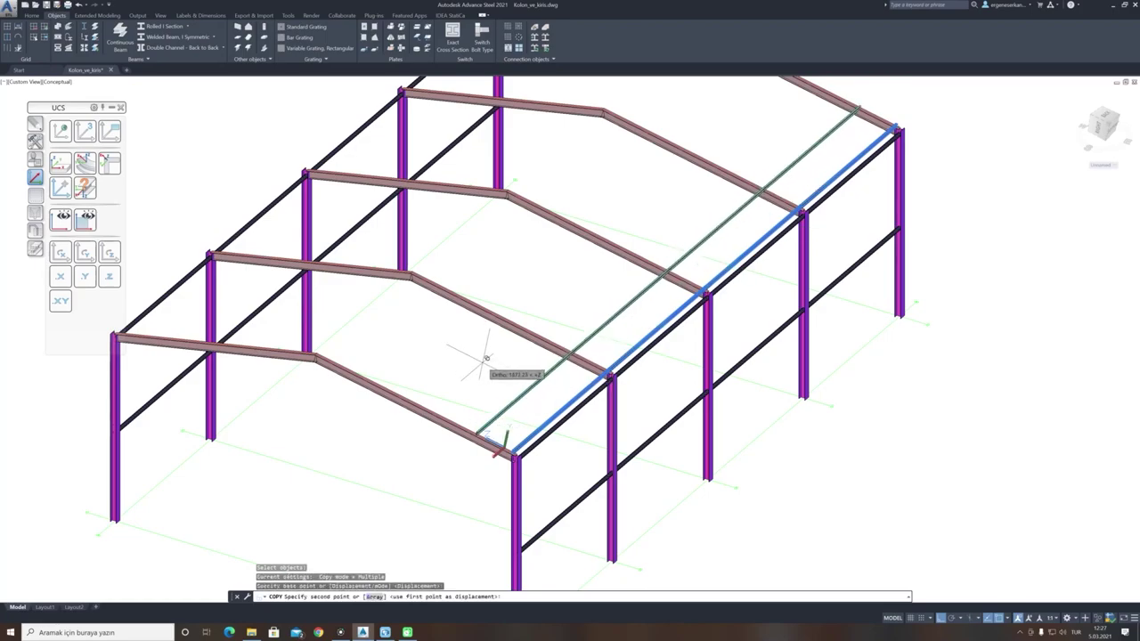
pyautogui.write('1050')
pyautogui.press('Return')
pyautogui.press('Return')
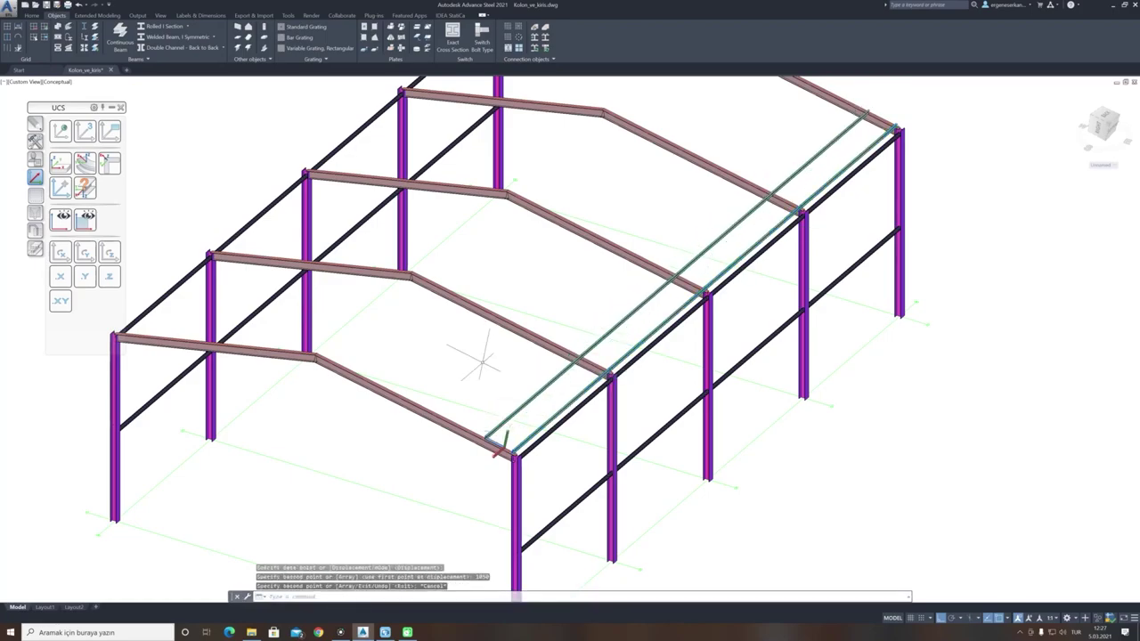
# Copy the four segments of the second purlin row 1050 further up the slope as the third row.
pyautogui.rightClick(483, 363)
pyautogui.click(499, 371)
pyautogui.click(522, 408)
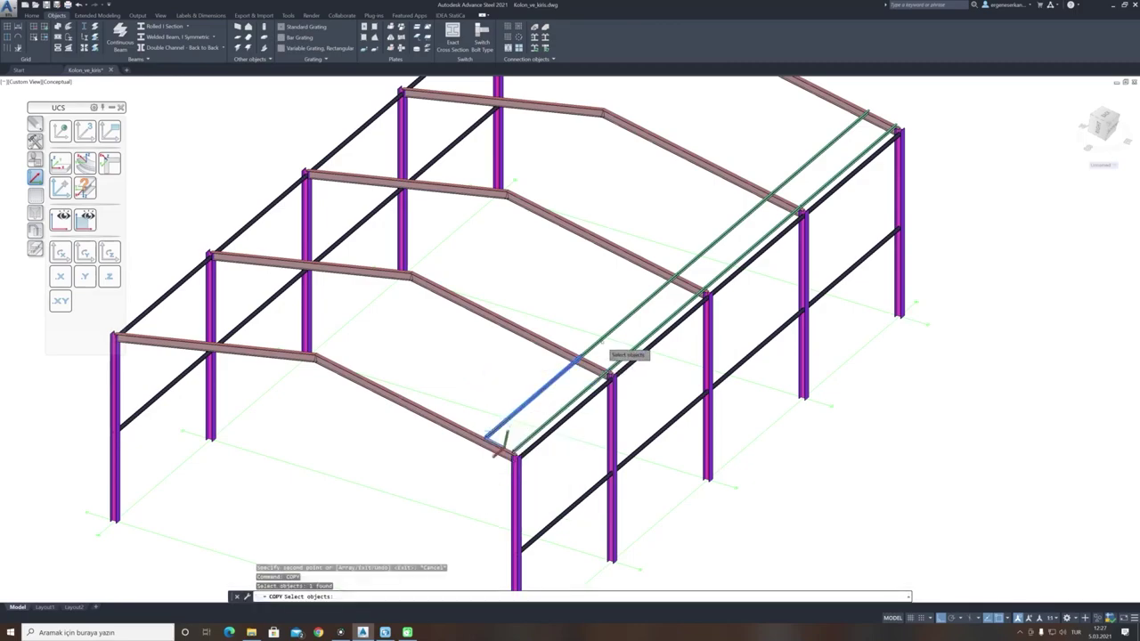
pyautogui.click(603, 345)
pyautogui.click(708, 266)
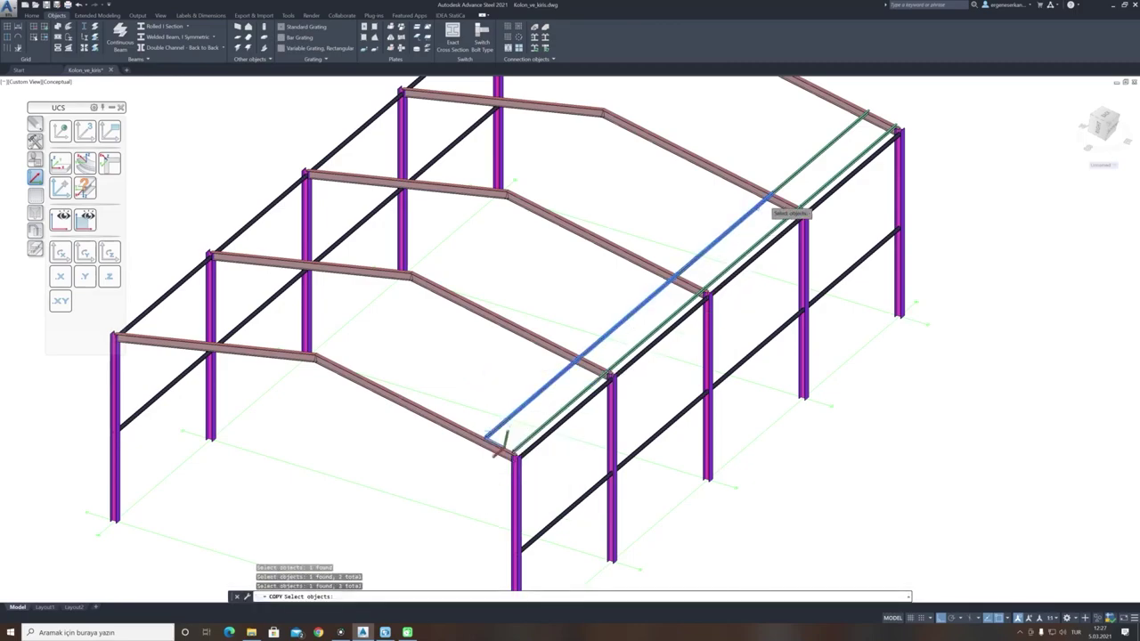
pyautogui.click(782, 190)
pyautogui.press('Return')
pyautogui.click(493, 363)
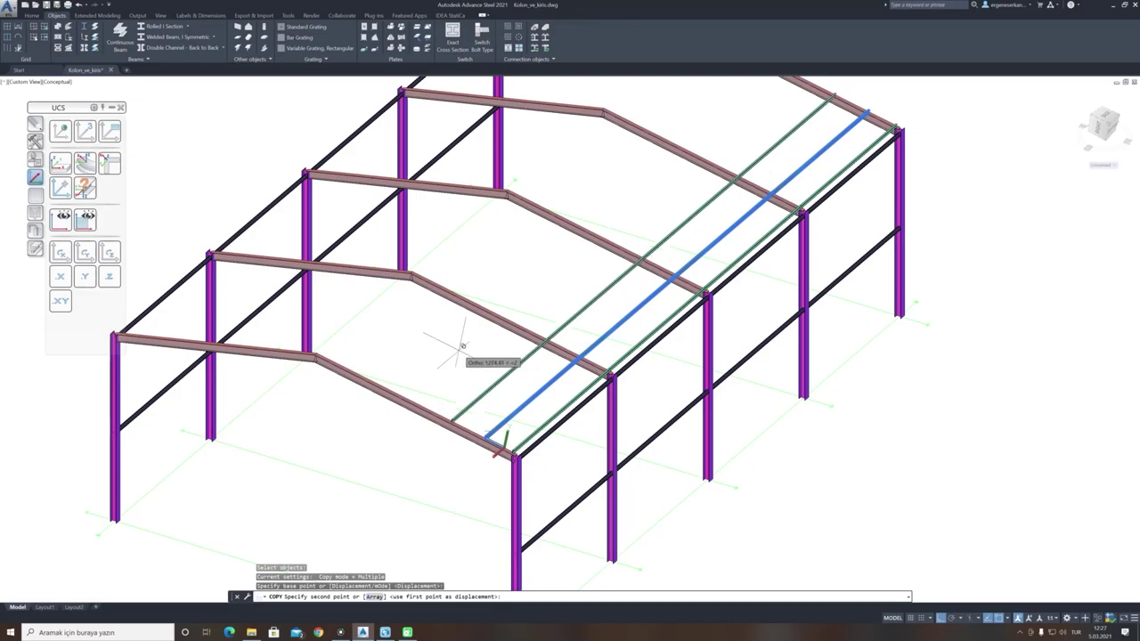
pyautogui.write('1050')
pyautogui.press('Return')
pyautogui.press('Escape')
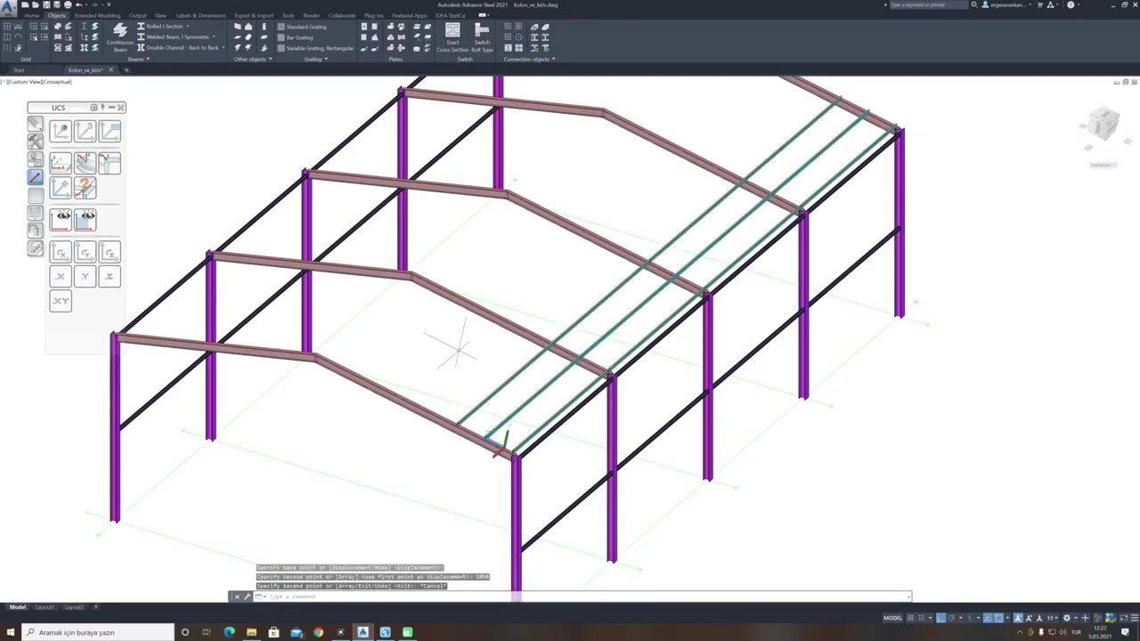
# Copy the third purlin row's four segments 1050 towards the ridge to add the fourth row.
pyautogui.rightClick(472, 354)
pyautogui.click(472, 353)
pyautogui.click(496, 392)
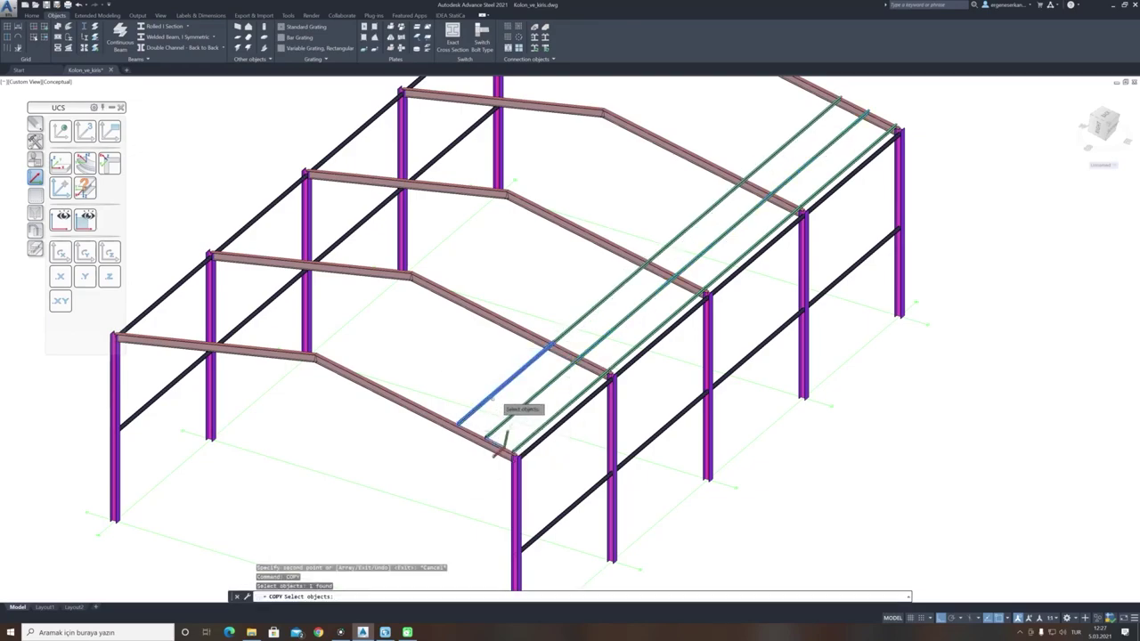
pyautogui.click(578, 337)
pyautogui.click(690, 240)
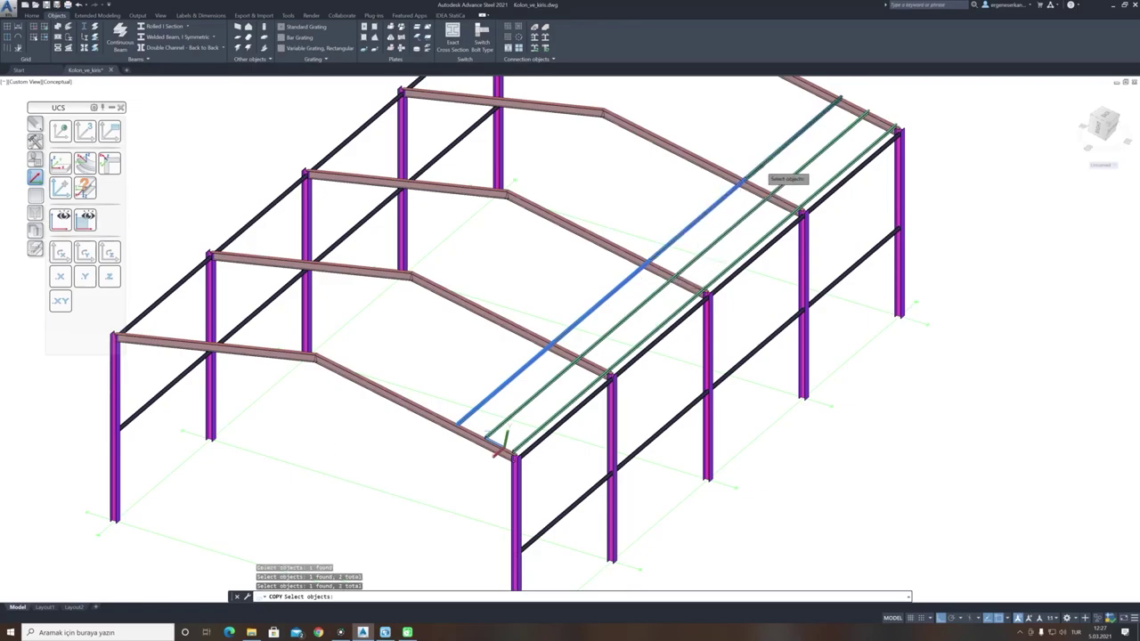
pyautogui.click(765, 171)
pyautogui.press('Return')
pyautogui.click(597, 367)
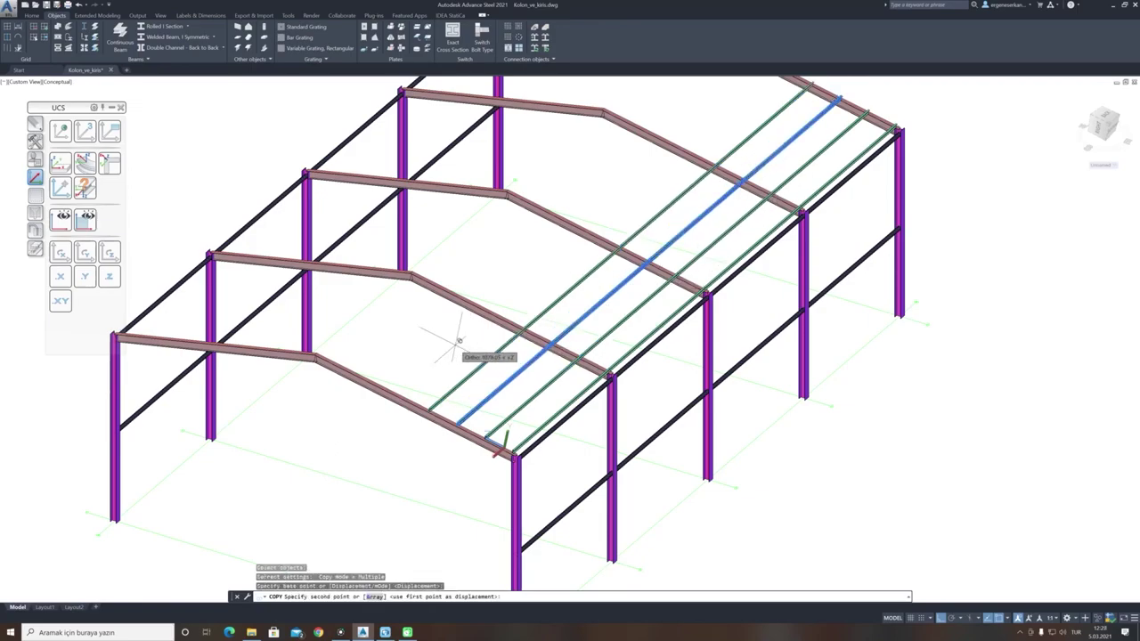
pyautogui.write('1050')
pyautogui.press('Return')
pyautogui.press('Escape')
# Copy the four segments of the fourth purlin row 1050 up the slope to create the fifth row.
pyautogui.rightClick(456, 354)
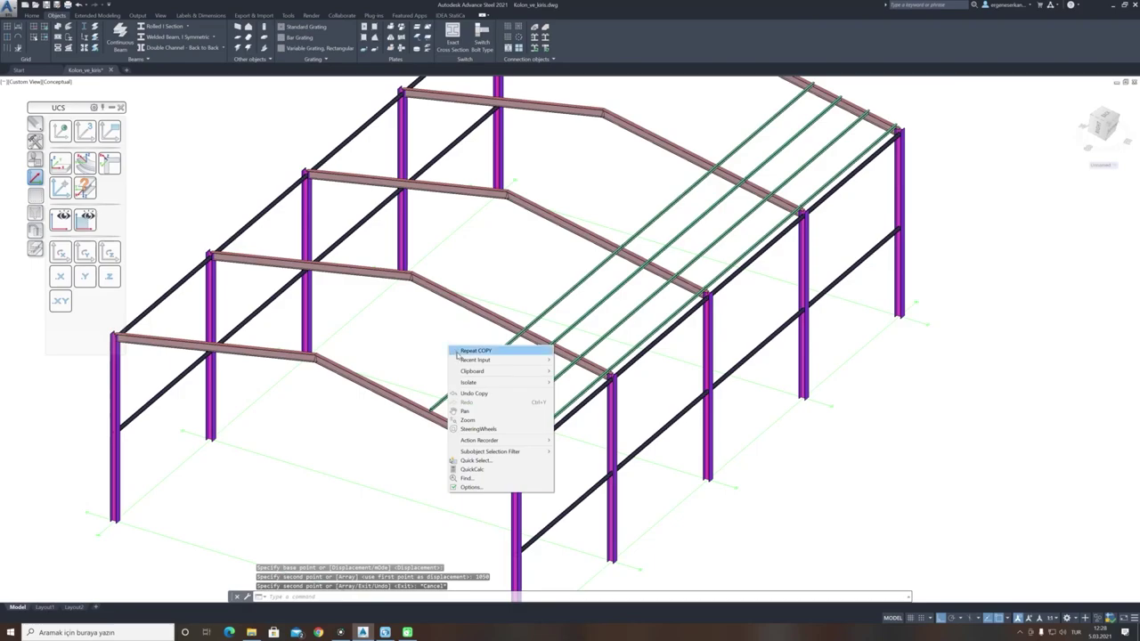
pyautogui.click(456, 354)
pyautogui.click(456, 390)
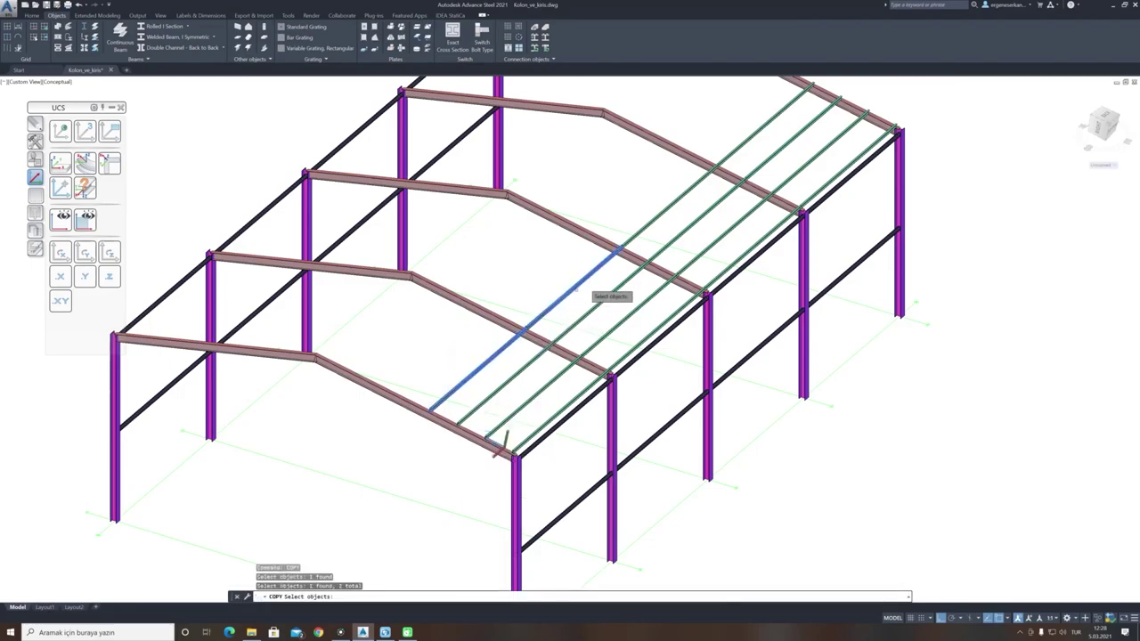
pyautogui.click(741, 146)
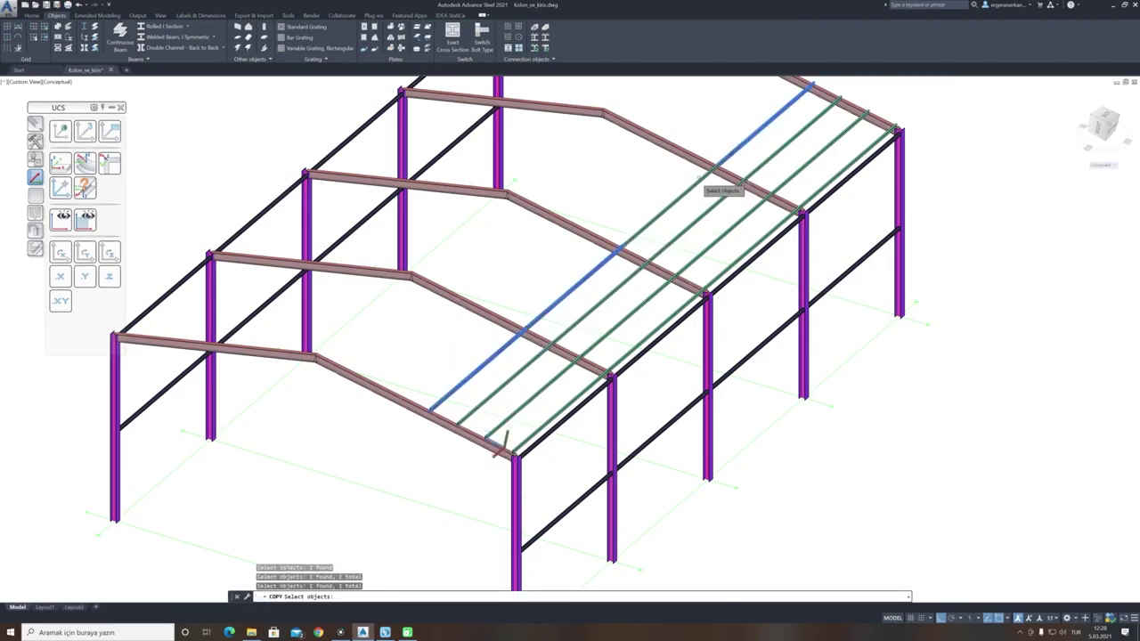
pyautogui.click(693, 186)
pyautogui.rightClick(448, 354)
pyautogui.click(446, 349)
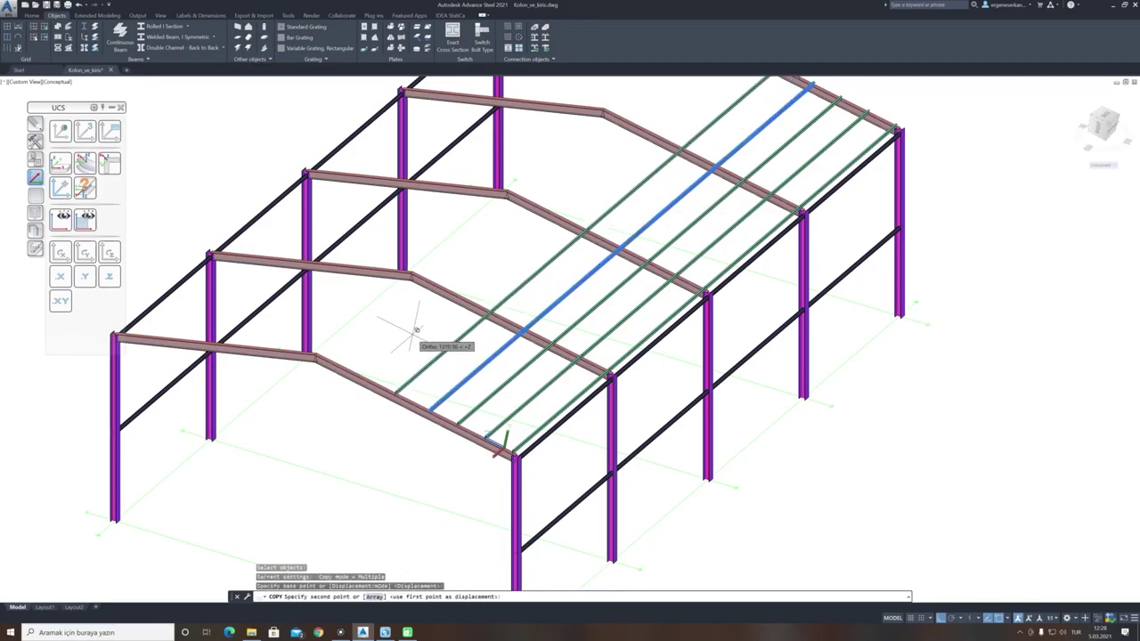
pyautogui.write('1050')
pyautogui.press('Return')
pyautogui.press('Escape')
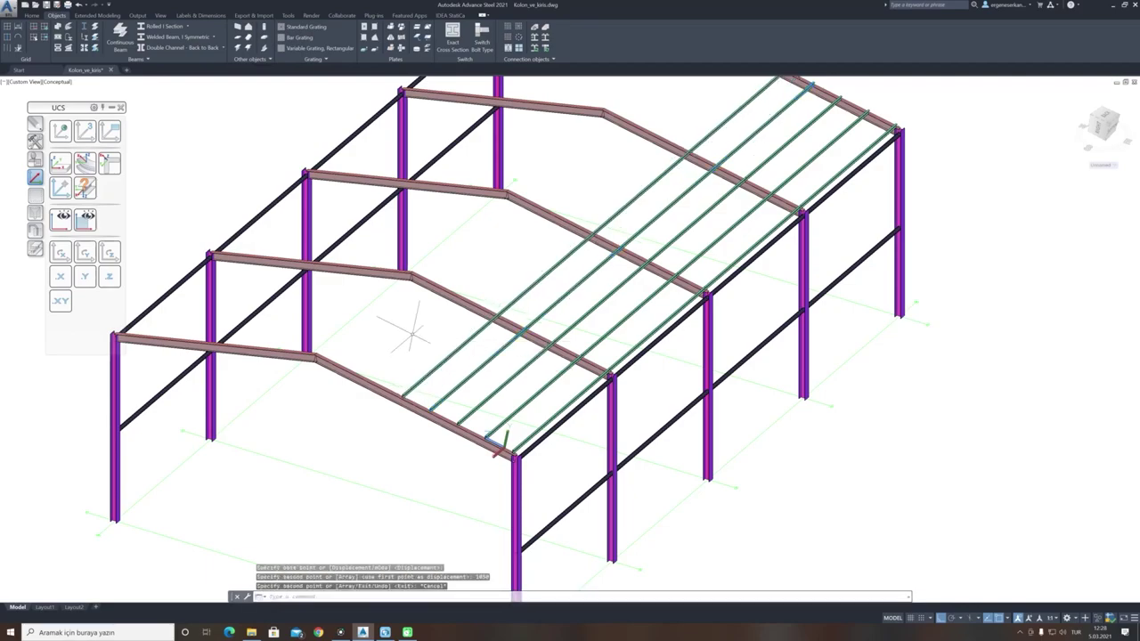
# Copy the fifth purlin row's four segments 1050 up the slope to create the sixth row.
pyautogui.rightClick(414, 335)
pyautogui.click(425, 338)
pyautogui.click(452, 369)
pyautogui.click(431, 349)
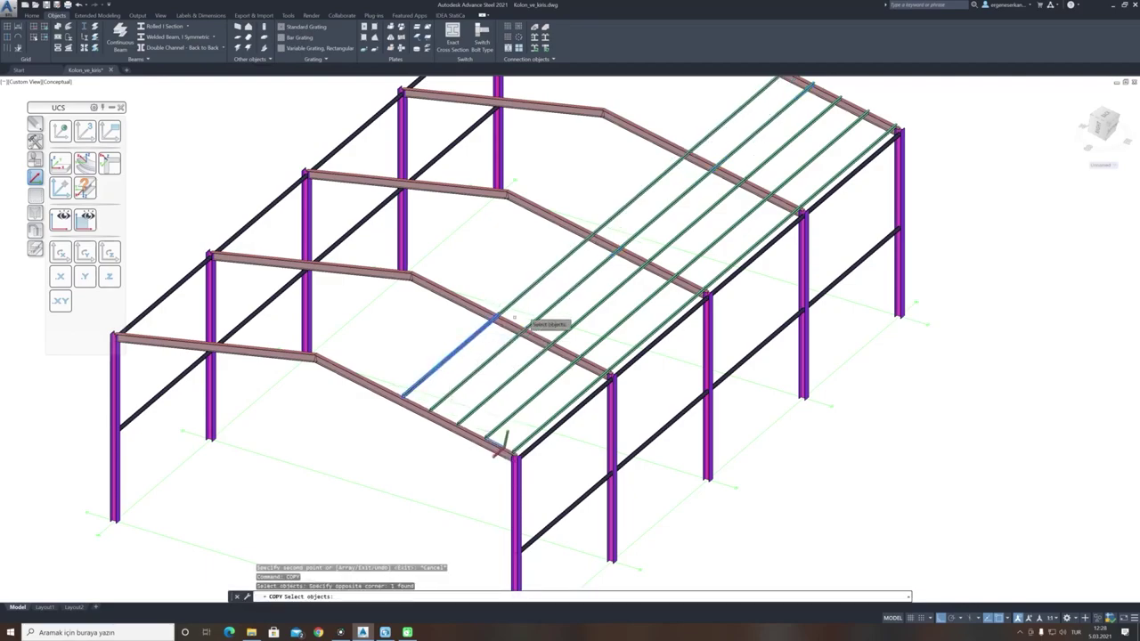
pyautogui.click(537, 295)
pyautogui.click(522, 277)
pyautogui.click(655, 209)
pyautogui.click(636, 184)
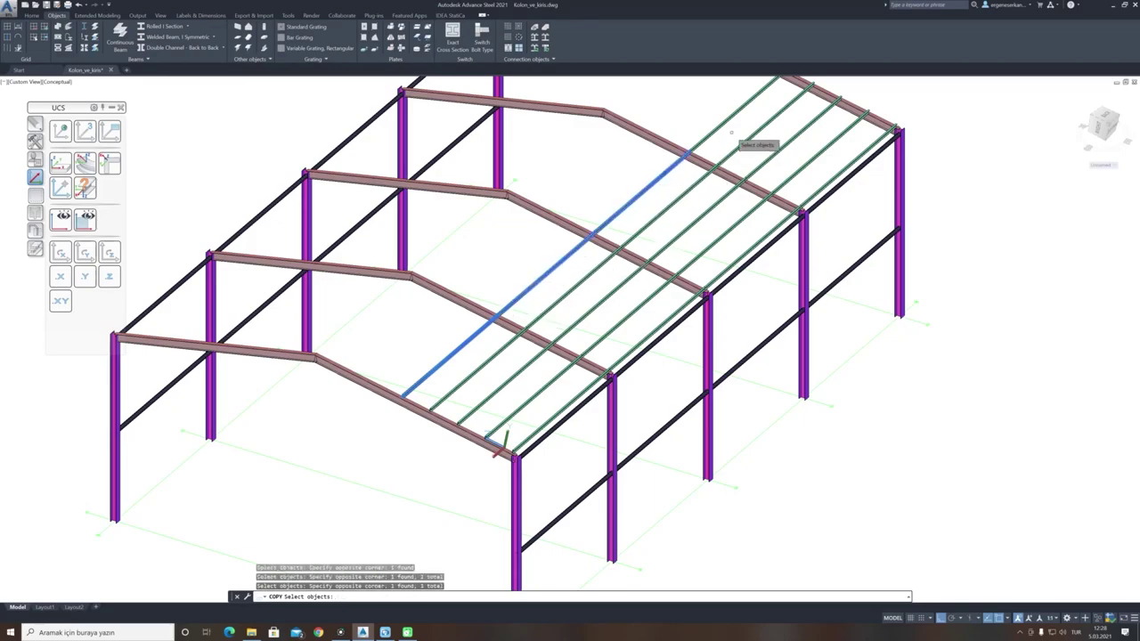
pyautogui.click(730, 132)
pyautogui.click(719, 116)
pyautogui.press('Return')
pyautogui.click(429, 327)
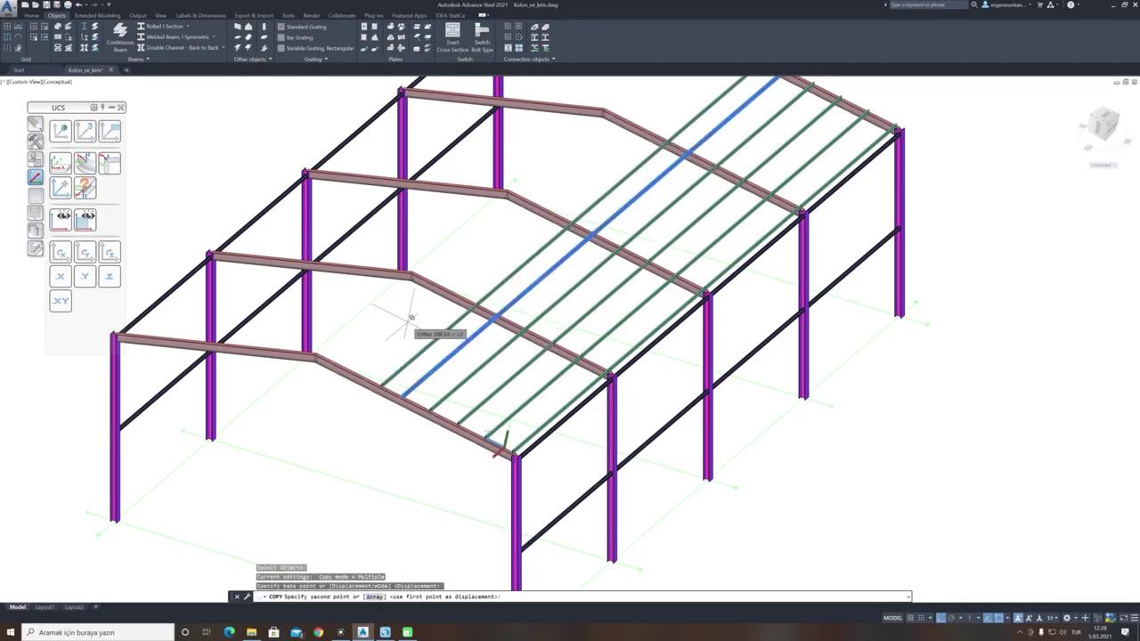
pyautogui.write('1050')
pyautogui.press('Return')
pyautogui.press('Escape')
# Try to copy the four segments of the sixth purlin row 1050 towards the ridge as a seventh row.
pyautogui.rightClick(411, 324)
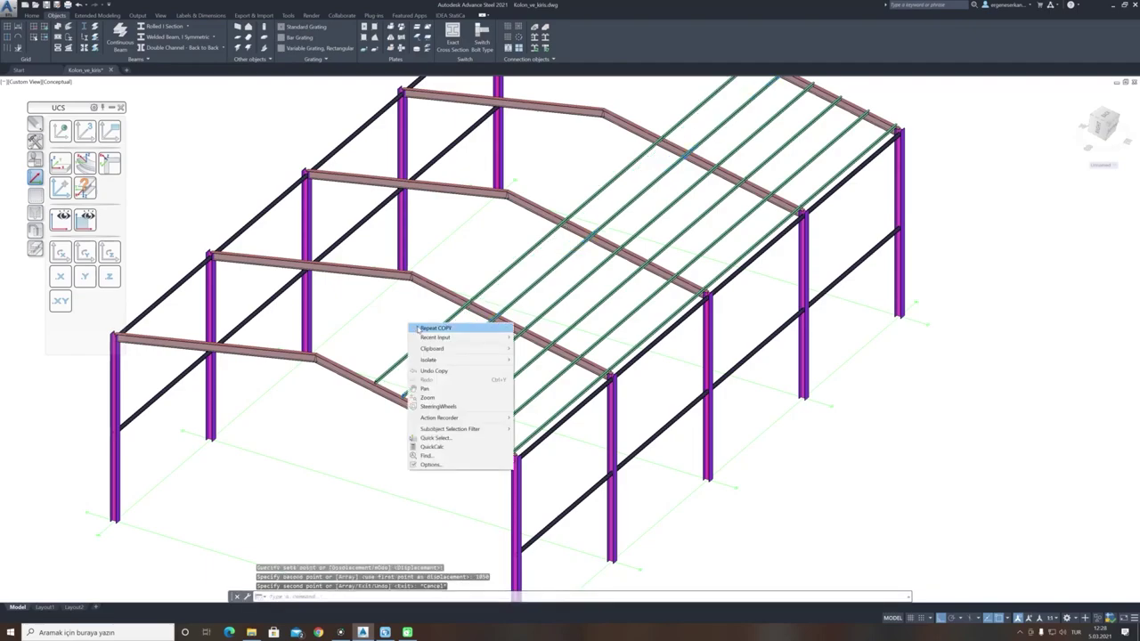
pyautogui.click(417, 327)
pyautogui.click(432, 357)
pyautogui.click(539, 283)
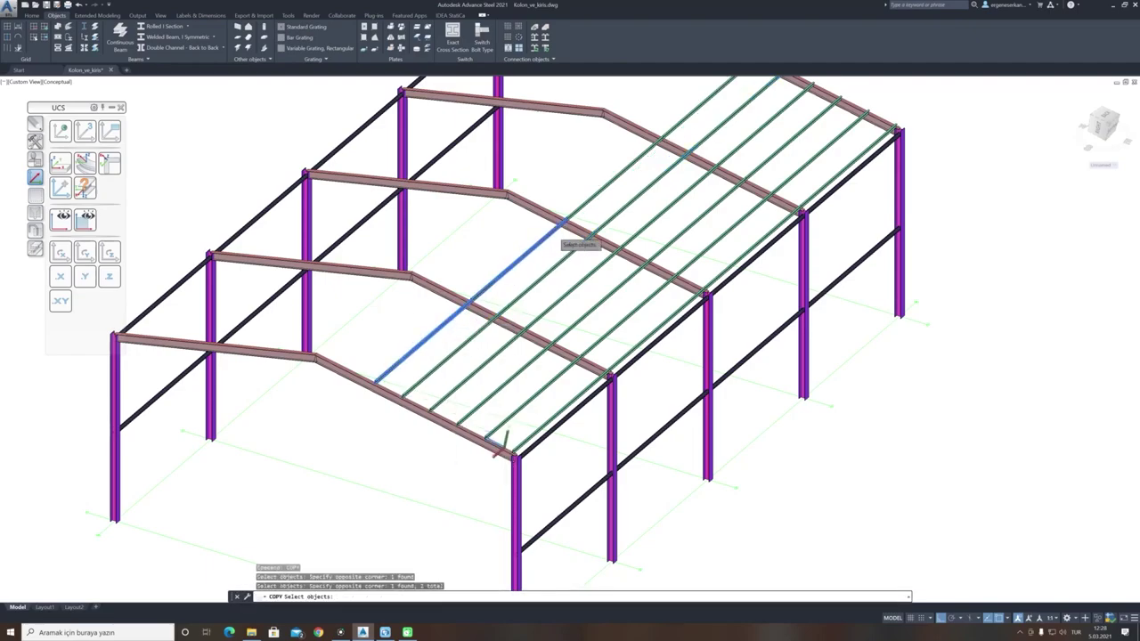
pyautogui.click(610, 194)
pyautogui.click(591, 178)
pyautogui.click(702, 119)
pyautogui.click(681, 97)
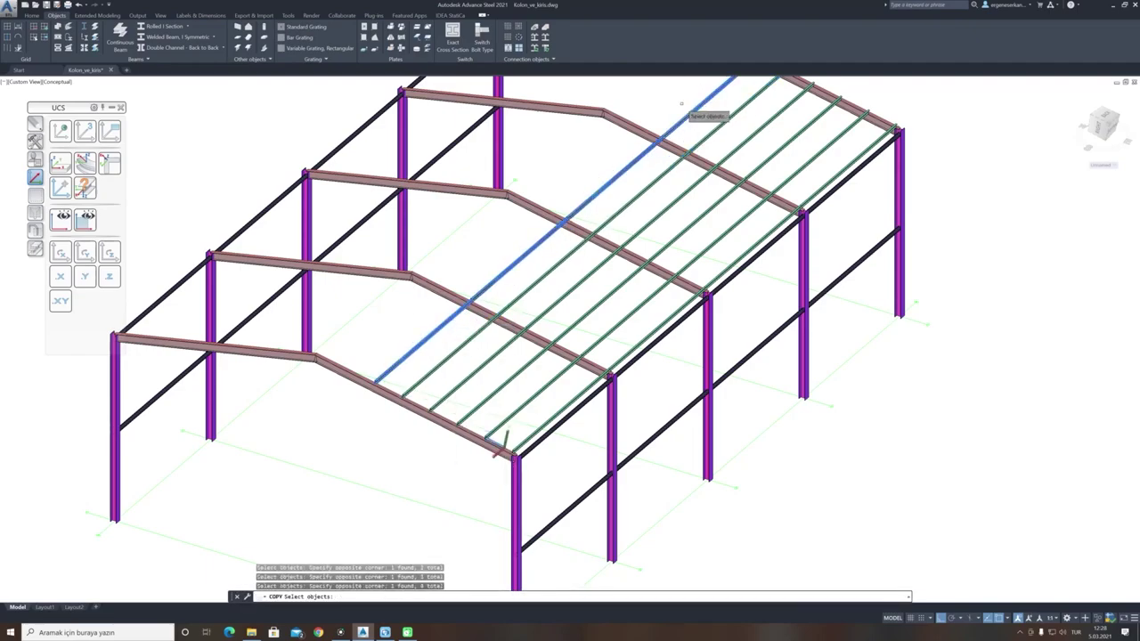
pyautogui.press('Return')
pyautogui.click(413, 302)
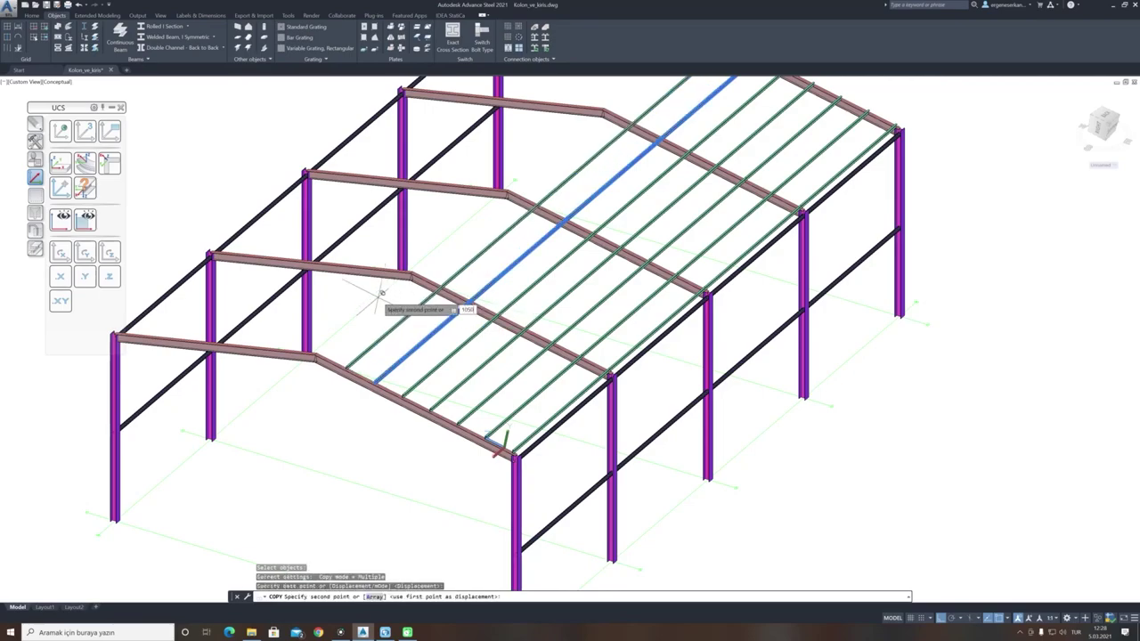
pyautogui.press('Return')
pyautogui.press('Escape')
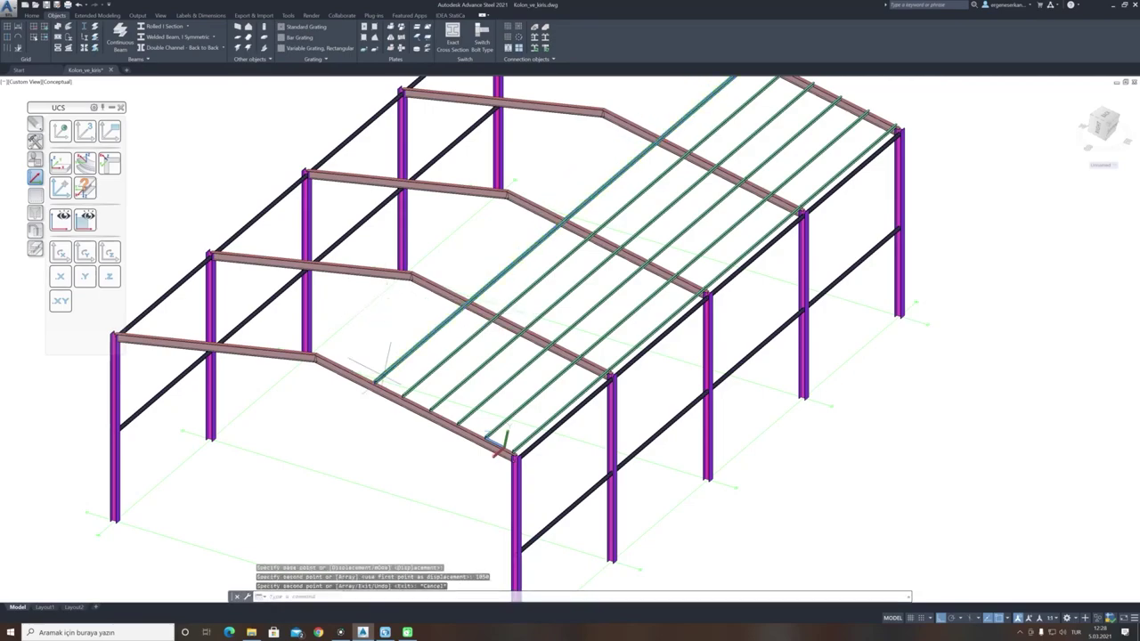
# Undo the last copy of the sixth purlin row.
pyautogui.scroll(5, 385, 371)
pyautogui.scroll(-4, 392, 367)
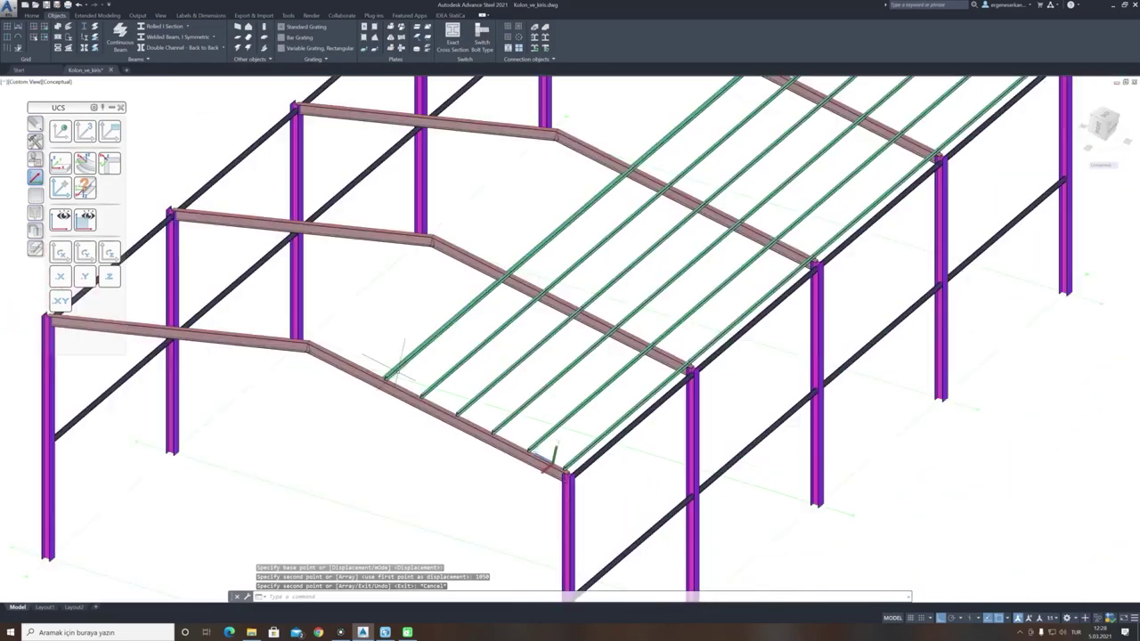
pyautogui.scroll(-2, 397, 374)
pyautogui.click(78, 6)
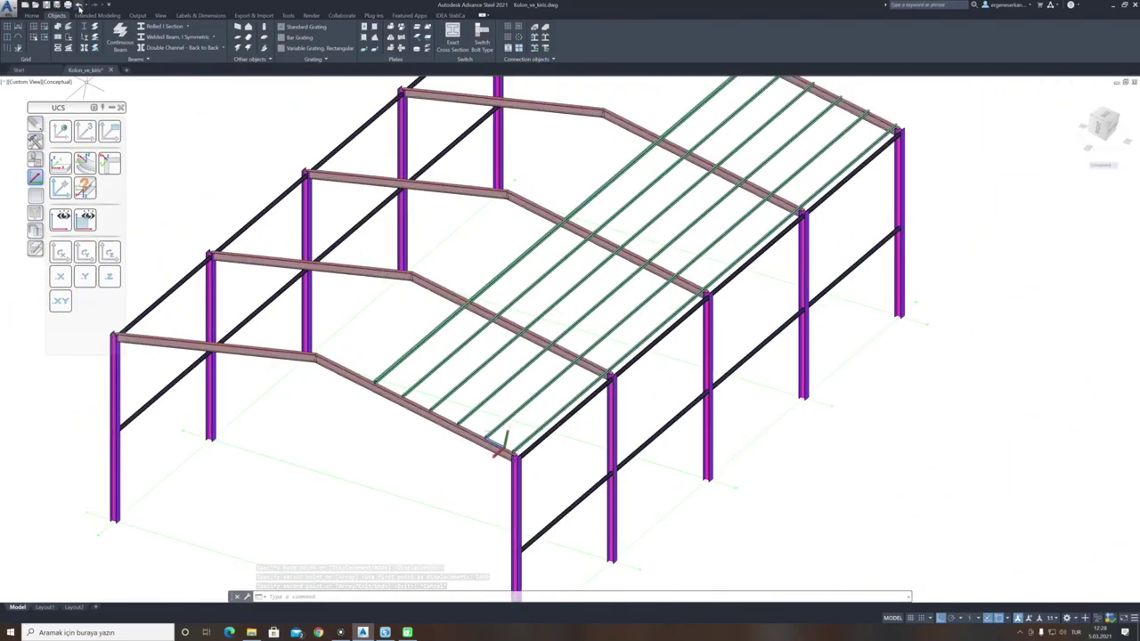
pyautogui.press('Escape')
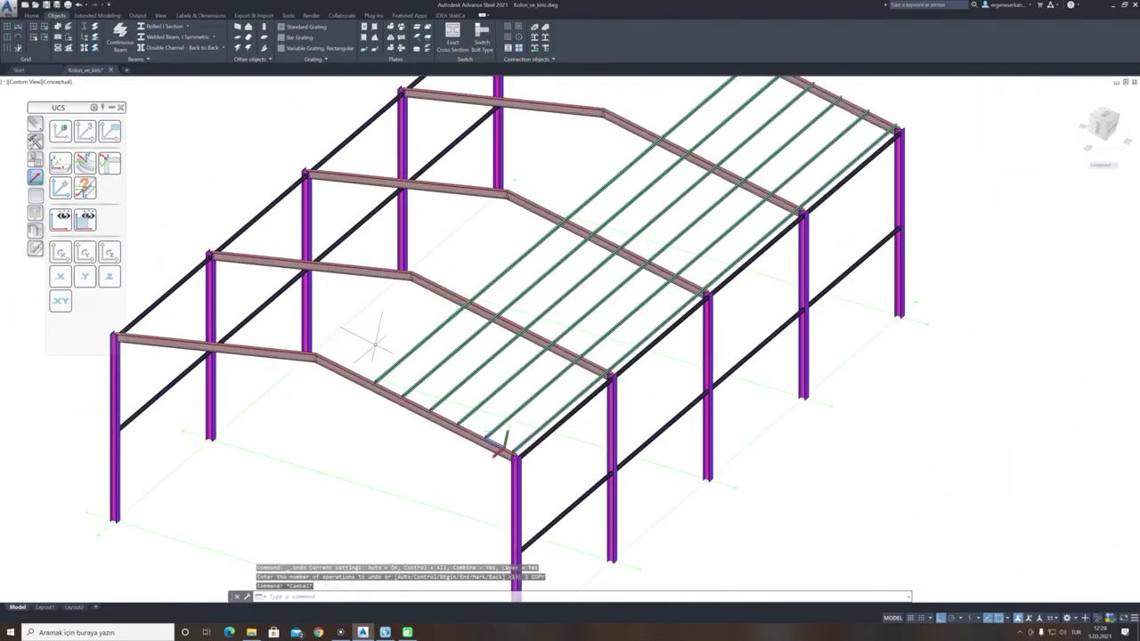
# Copy the four segments of both the fifth and sixth purlin rows 2100 up the slope towards the ridge.
pyautogui.rightClick(376, 346)
pyautogui.click(418, 365)
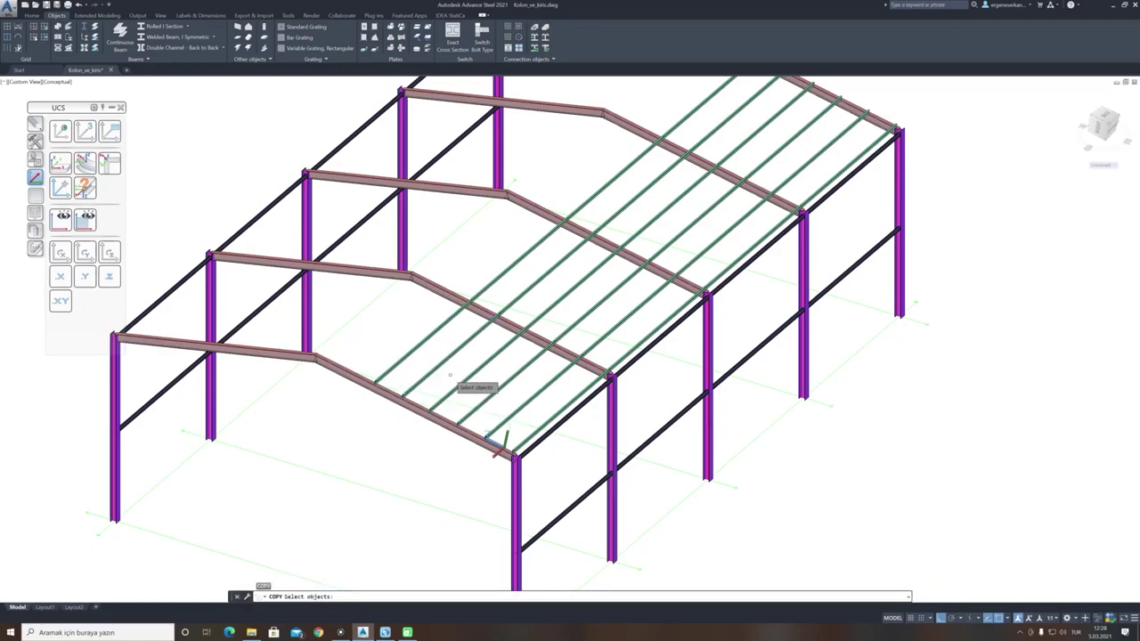
pyautogui.click(411, 331)
pyautogui.click(540, 293)
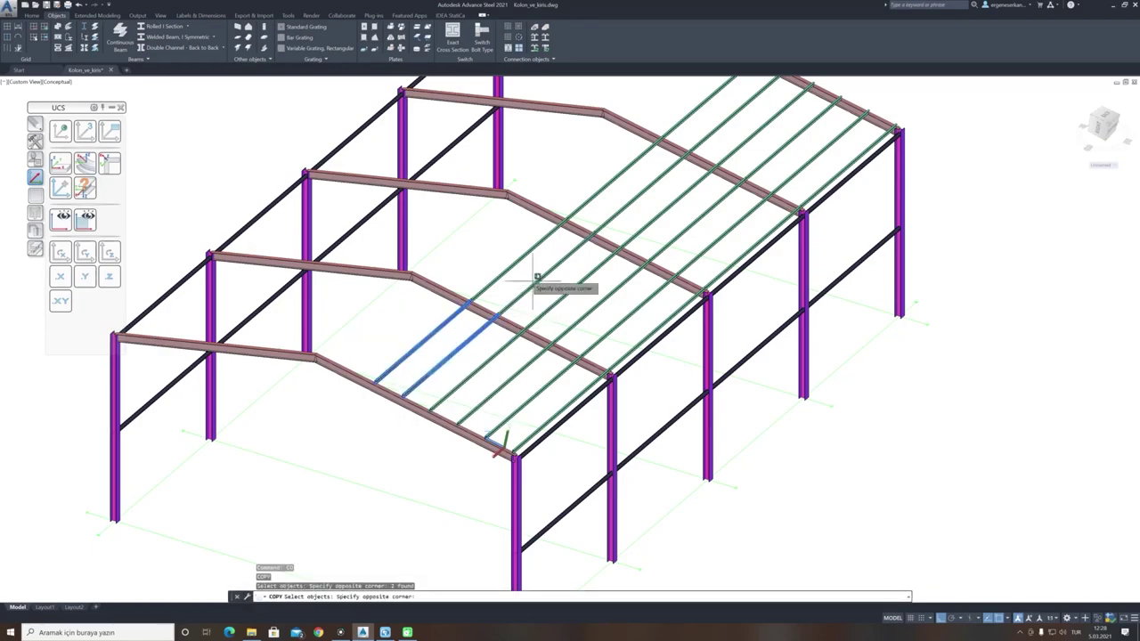
pyautogui.click(504, 251)
pyautogui.click(565, 236)
pyautogui.click(700, 137)
pyautogui.click(733, 133)
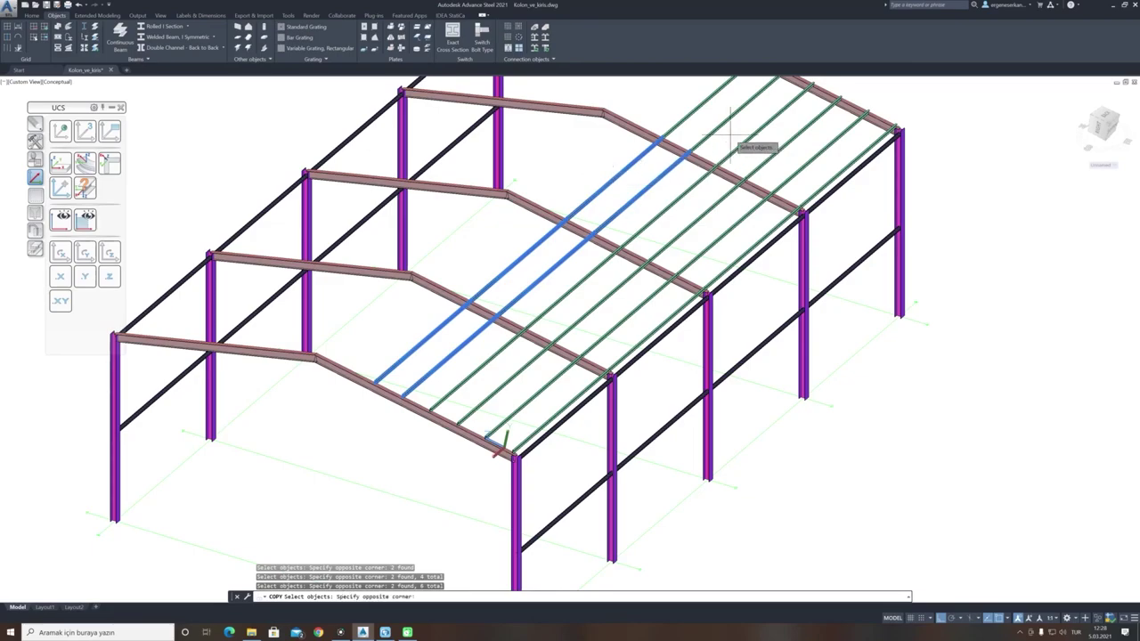
pyautogui.click(703, 87)
pyautogui.scroll(4, 405, 410)
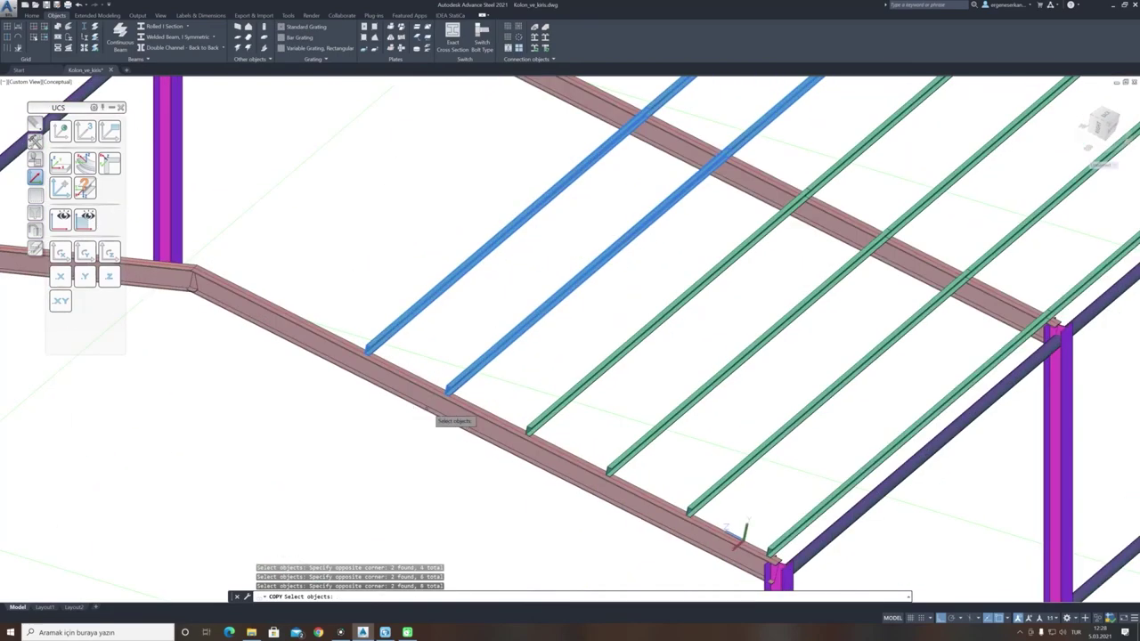
pyautogui.press('Return')
pyautogui.click(395, 431)
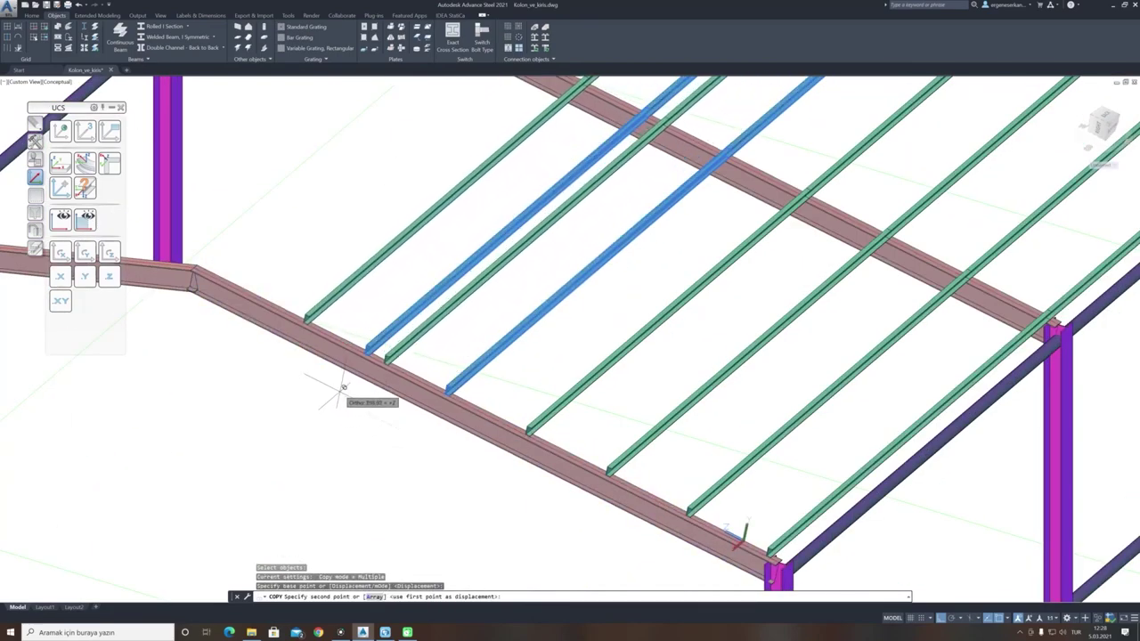
pyautogui.write('2100')
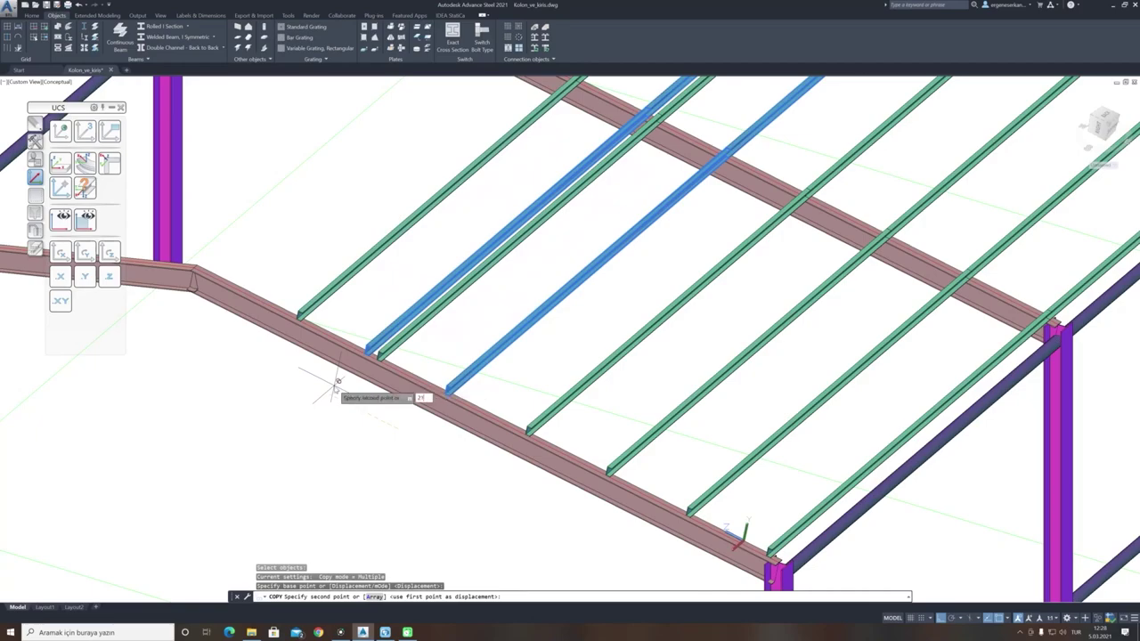
pyautogui.press('Return')
pyautogui.press('Escape')
pyautogui.scroll(-8, 333, 384)
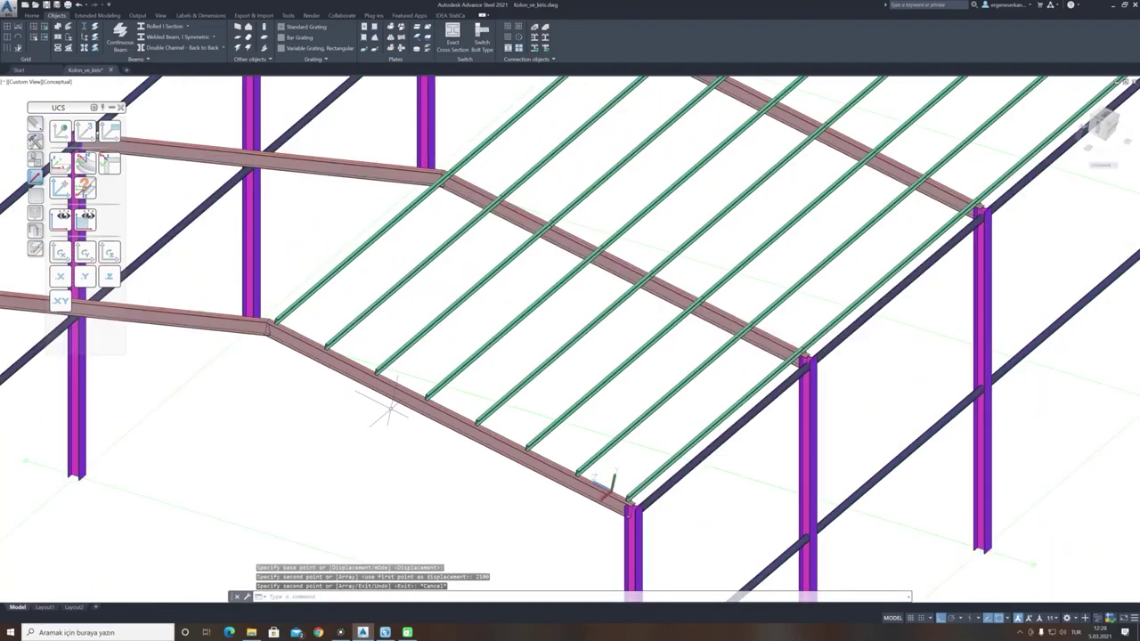
# Reset the UCS to the world coordinate system at the frame's base.
pyautogui.keyDown('shift'); pyautogui.moveTo(559, 364); pyautogui.dragTo(524, 354, button='middle'); pyautogui.keyUp('shift')
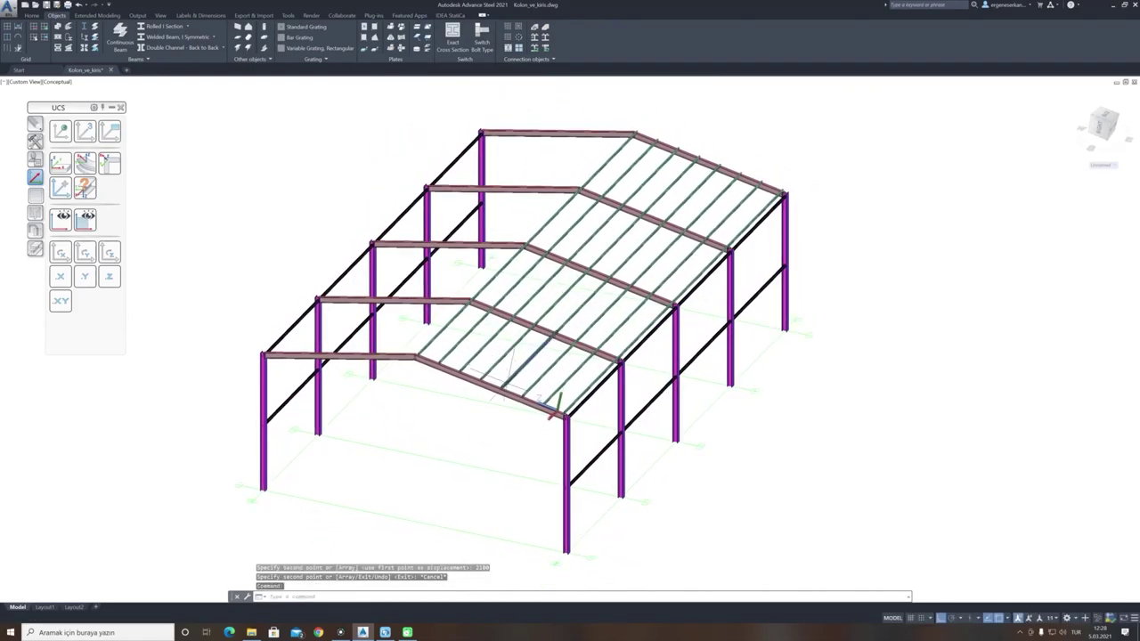
pyautogui.moveTo(514, 361); pyautogui.dragTo(496, 331, button='middle')
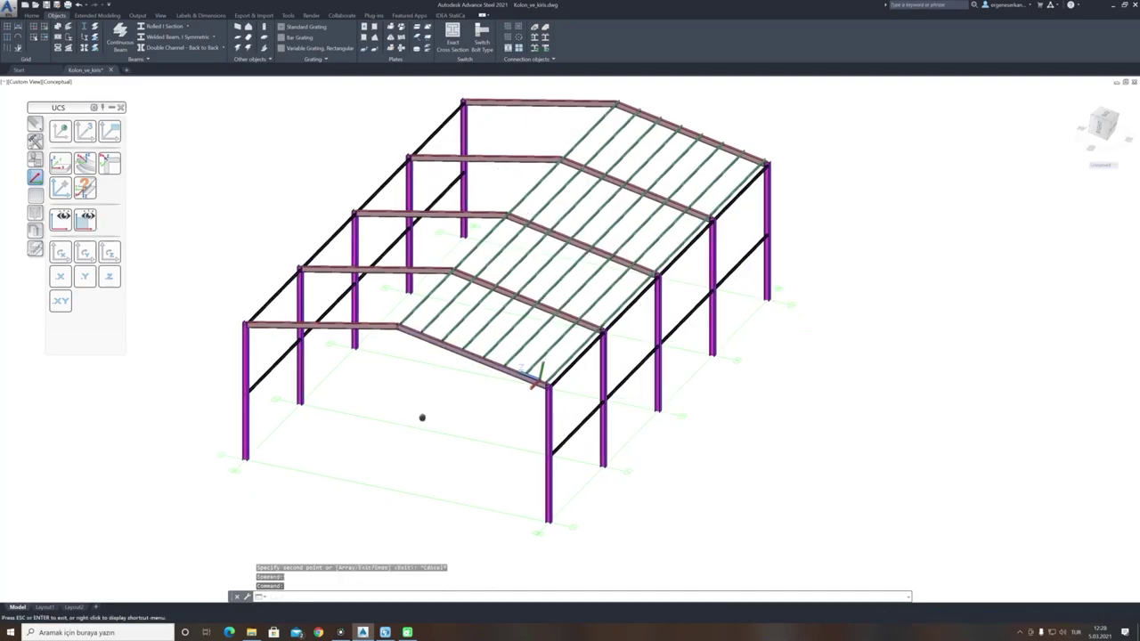
pyautogui.moveTo(422, 415); pyautogui.dragTo(442, 411, button='middle')
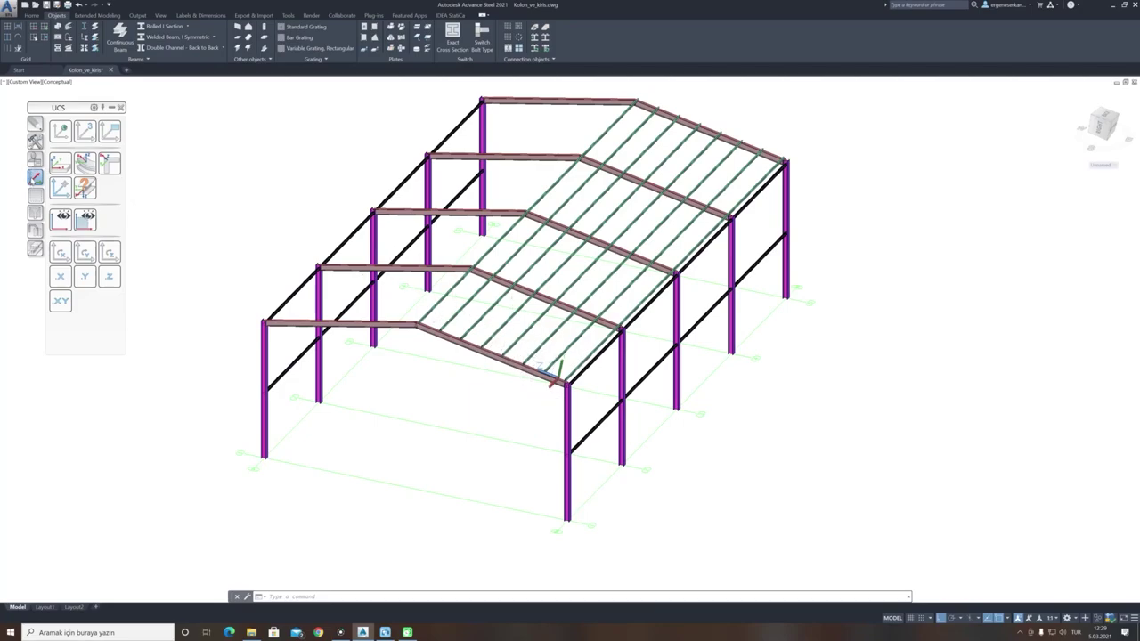
pyautogui.click(59, 132)
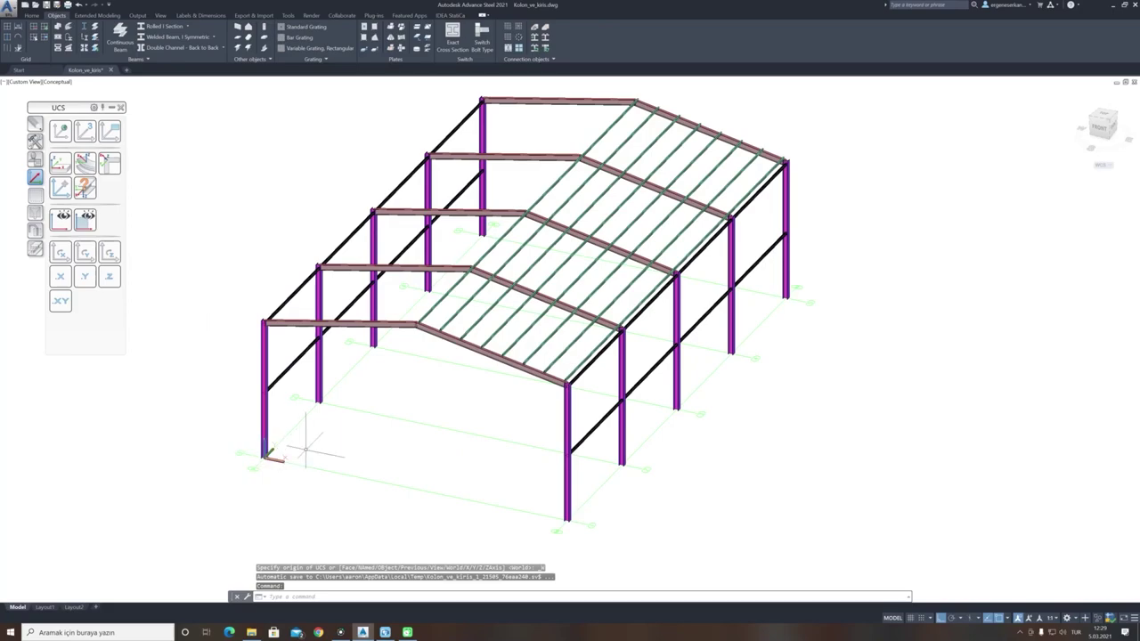
# Mirror all eight purlin rows onto the opposite roof slope about a lengthwise line through the front span's midpoint, keeping the source objects.
pyautogui.moveTo(428, 413)
pyautogui.mouseDown(button='middle')
pyautogui.moveTo(430, 422)
pyautogui.moveTo(407, 413)
pyautogui.moveTo(427, 415)
pyautogui.moveTo(419, 411)
pyautogui.mouseUp(button='middle')
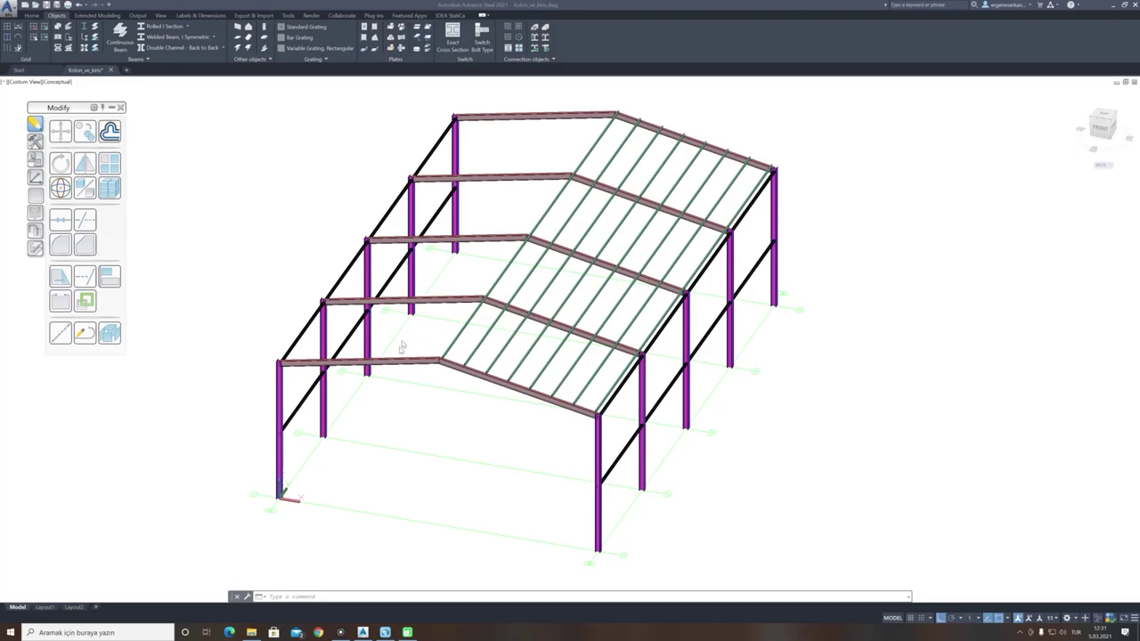
pyautogui.keyDown('shift'); pyautogui.moveTo(451, 344); pyautogui.dragTo(431, 317, button='middle'); pyautogui.keyUp('shift')
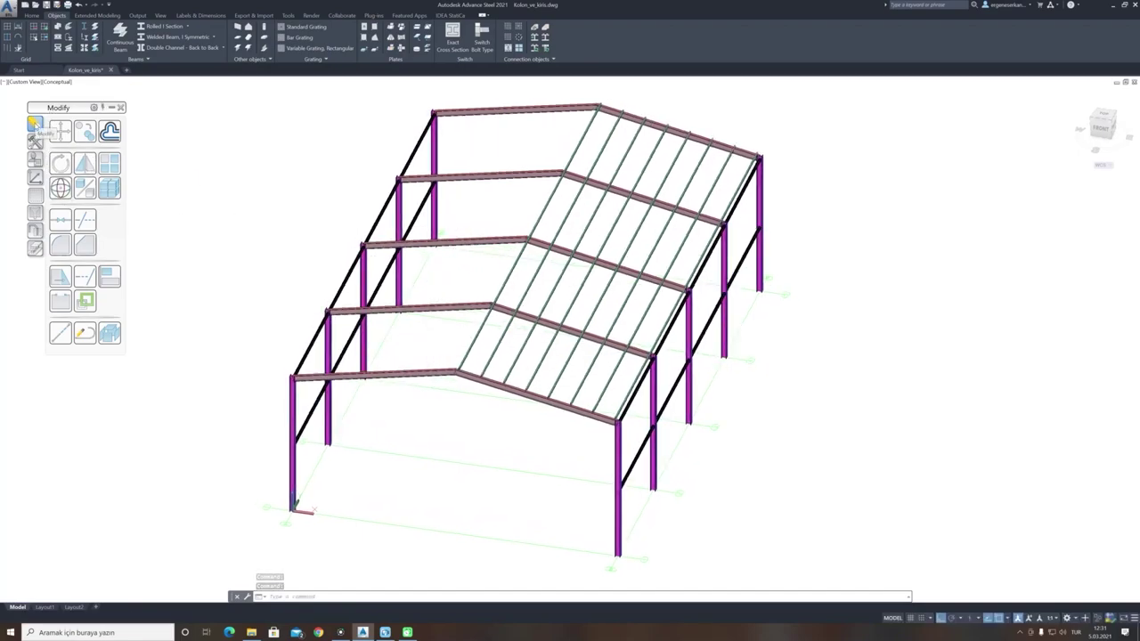
pyautogui.click(83, 163)
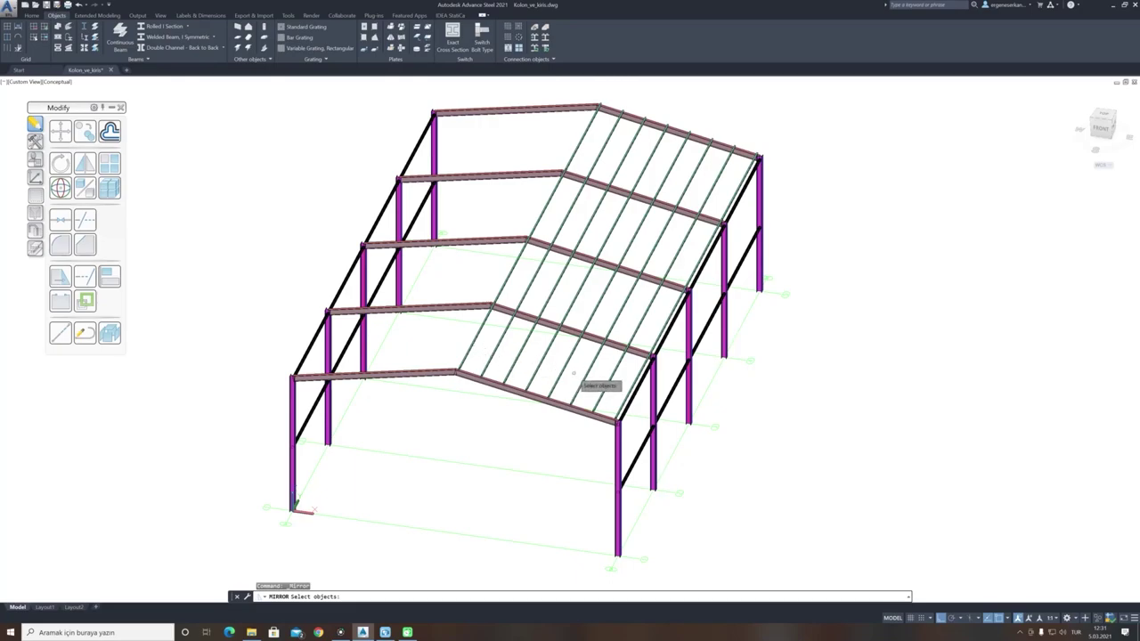
pyautogui.click(588, 382)
pyautogui.click(567, 371)
pyautogui.click(572, 366)
pyautogui.click(540, 358)
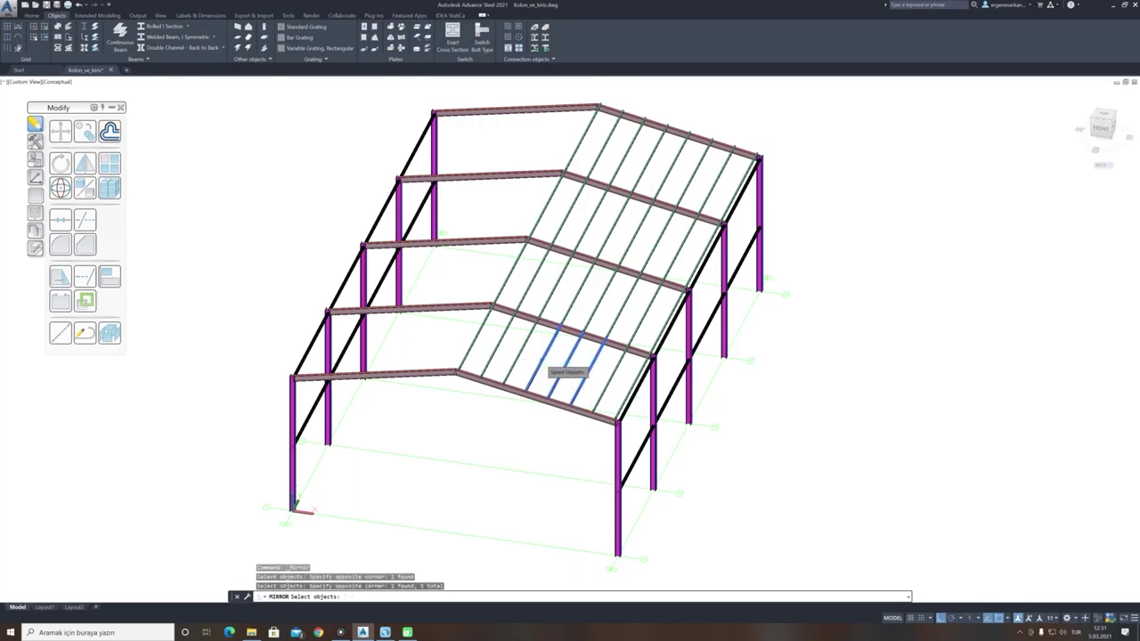
pyautogui.click(537, 356)
pyautogui.click(489, 347)
pyautogui.click(485, 348)
pyautogui.click(456, 342)
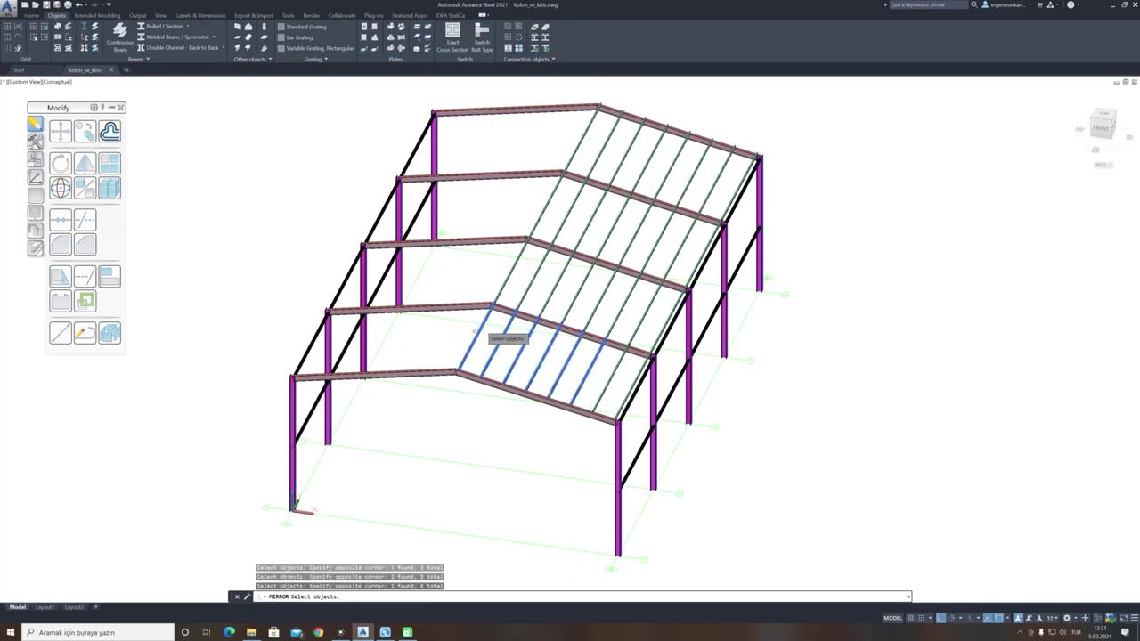
pyautogui.click(649, 315)
pyautogui.click(595, 296)
pyautogui.click(587, 297)
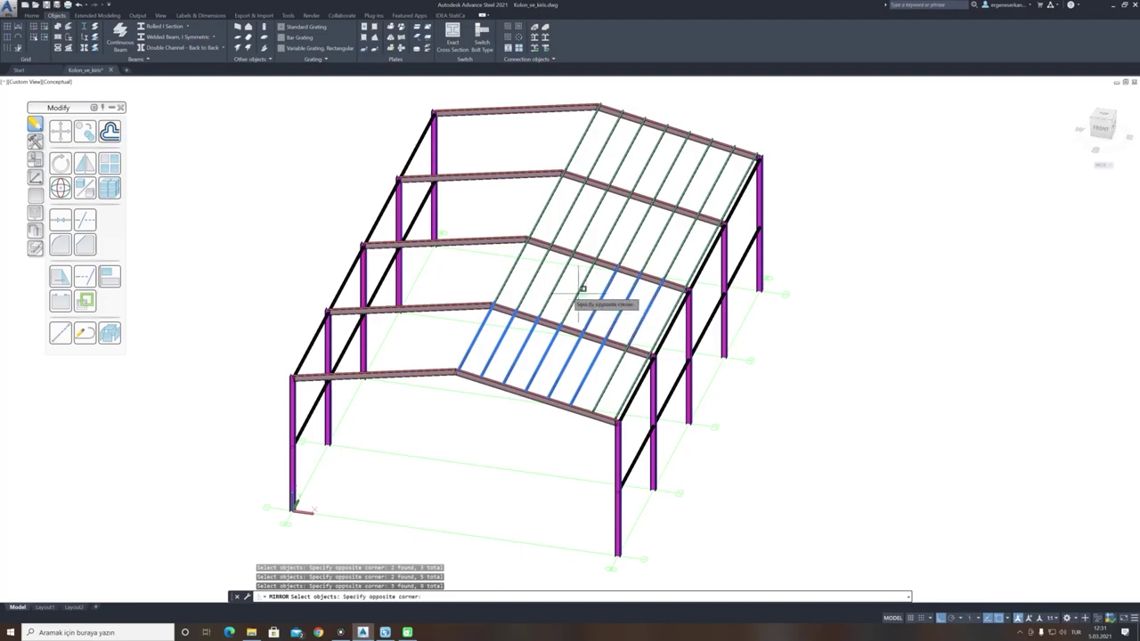
pyautogui.click(494, 278)
pyautogui.click(692, 247)
pyautogui.click(626, 229)
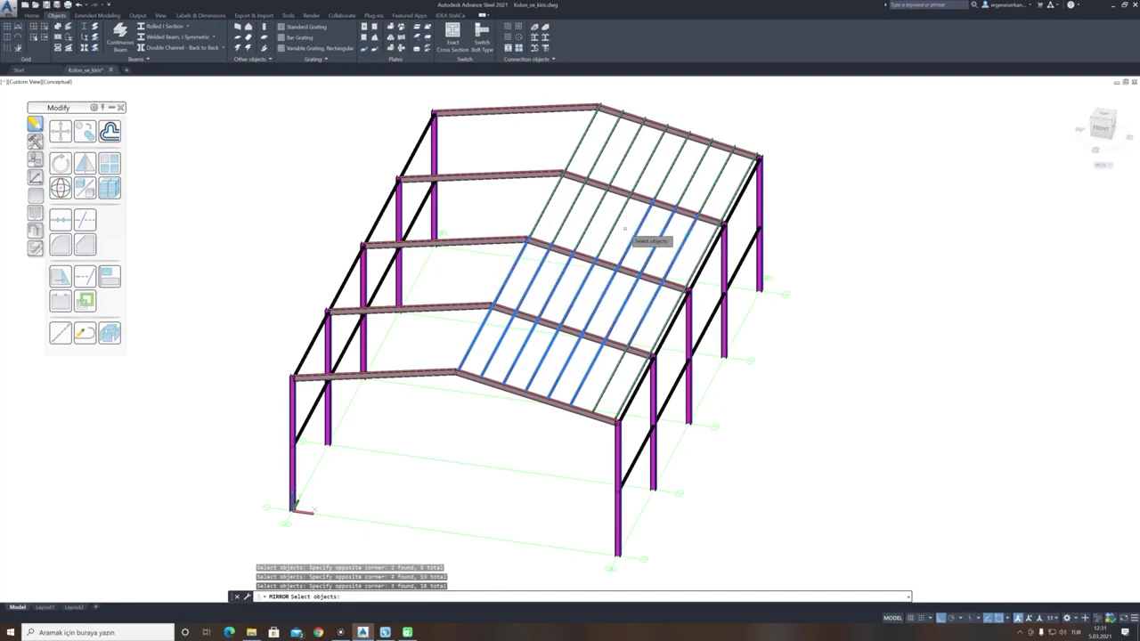
pyautogui.click(616, 226)
pyautogui.click(545, 223)
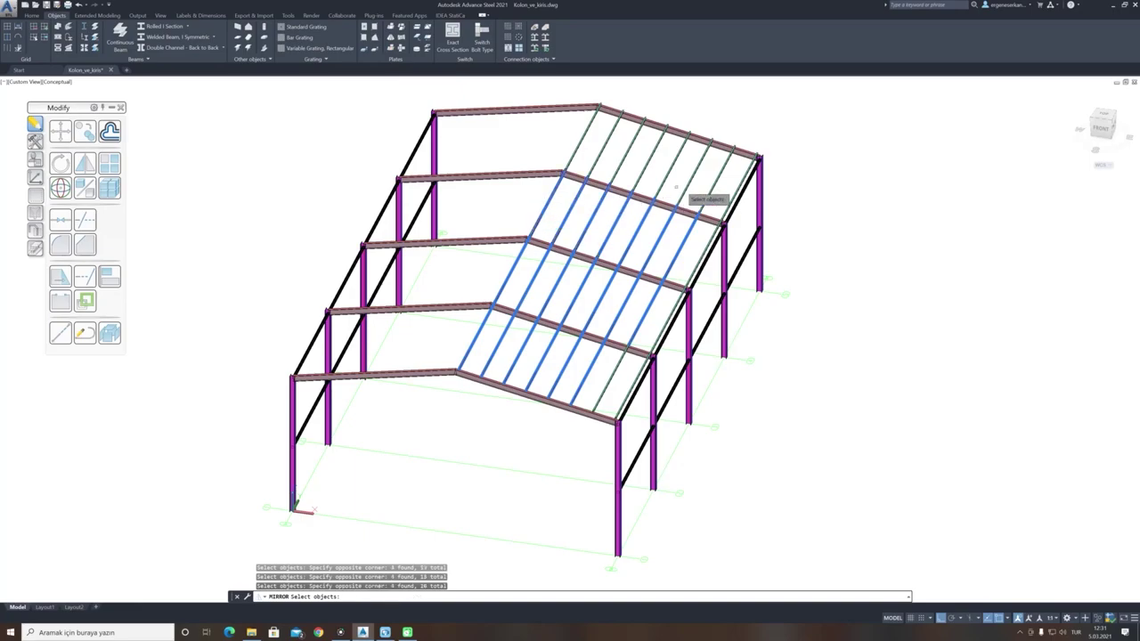
pyautogui.click(720, 187)
pyautogui.click(667, 158)
pyautogui.click(657, 163)
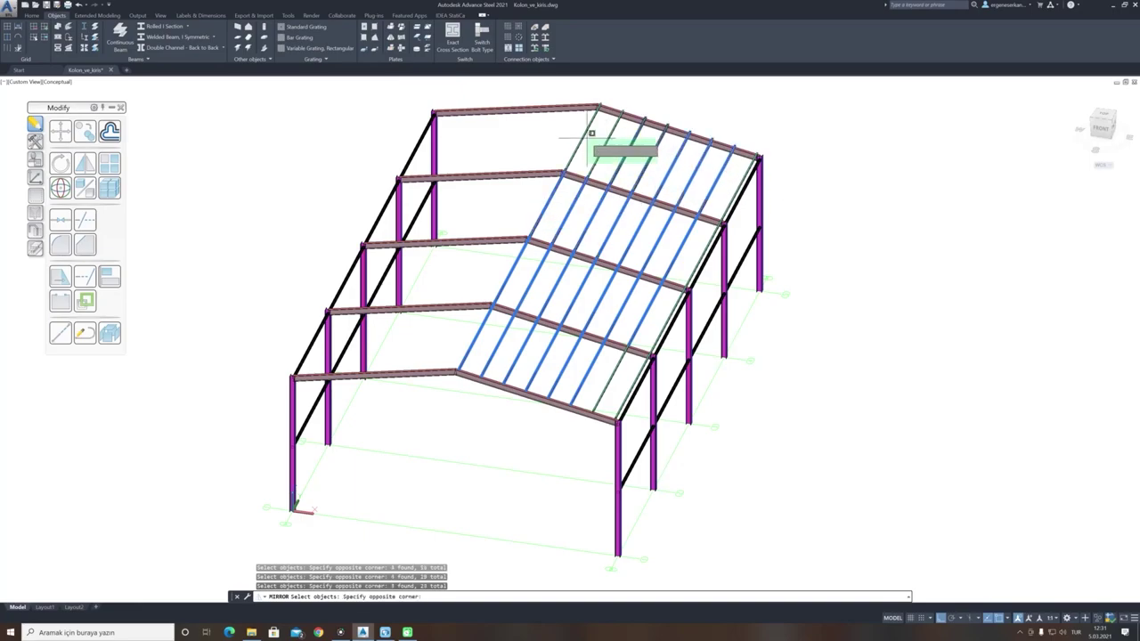
pyautogui.click(583, 129)
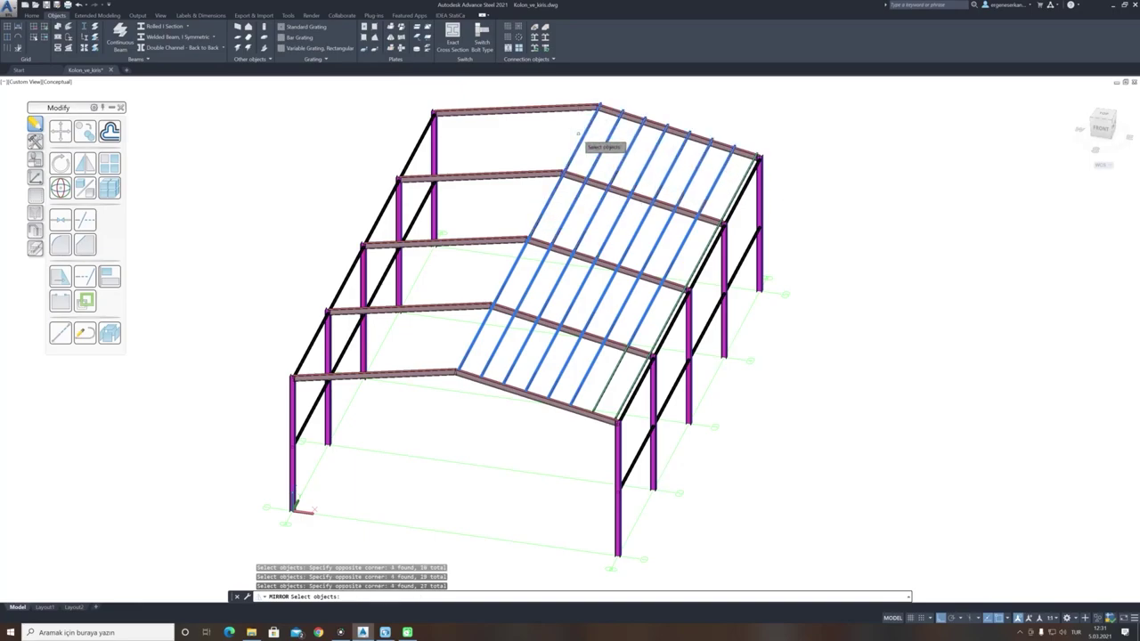
pyautogui.click(630, 391)
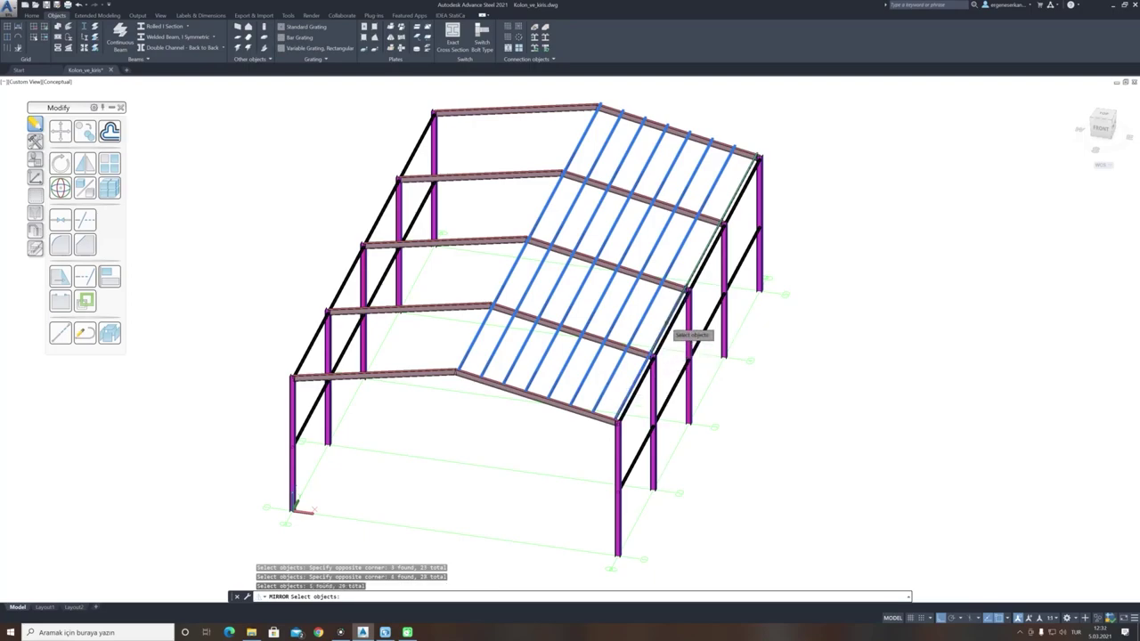
pyautogui.click(670, 322)
pyautogui.click(701, 254)
pyautogui.click(731, 200)
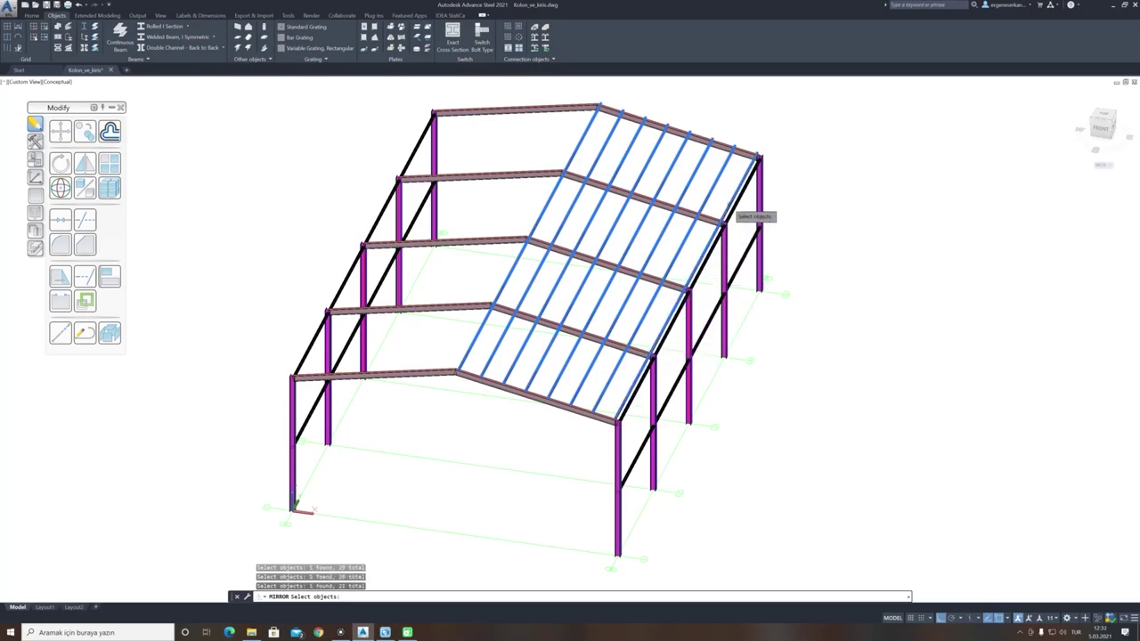
pyautogui.press('Return')
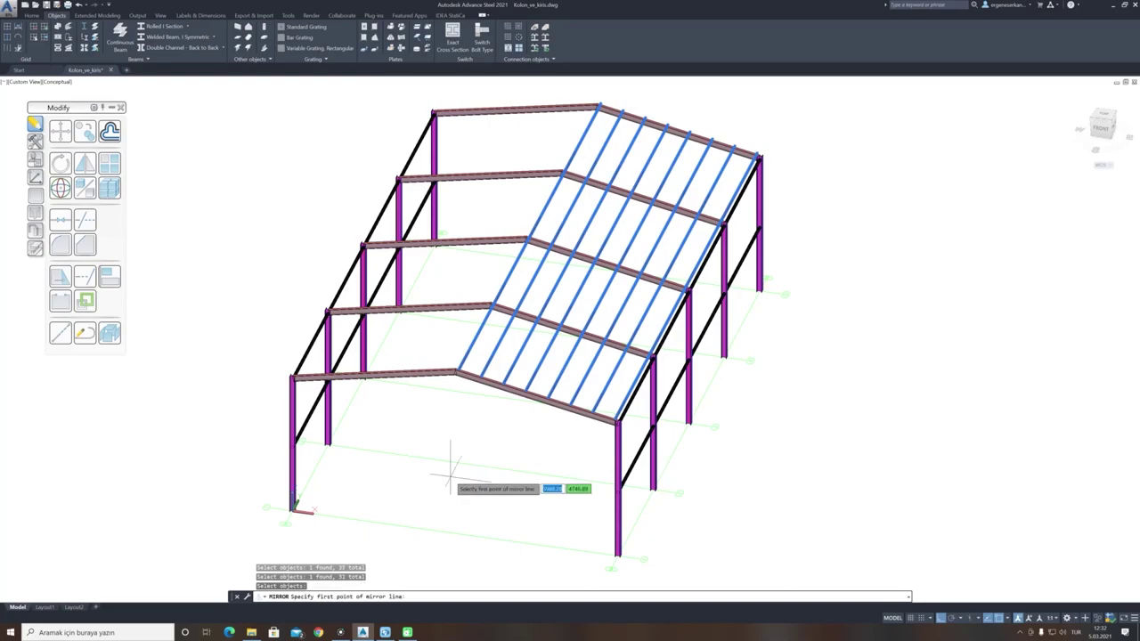
pyautogui.click(454, 533)
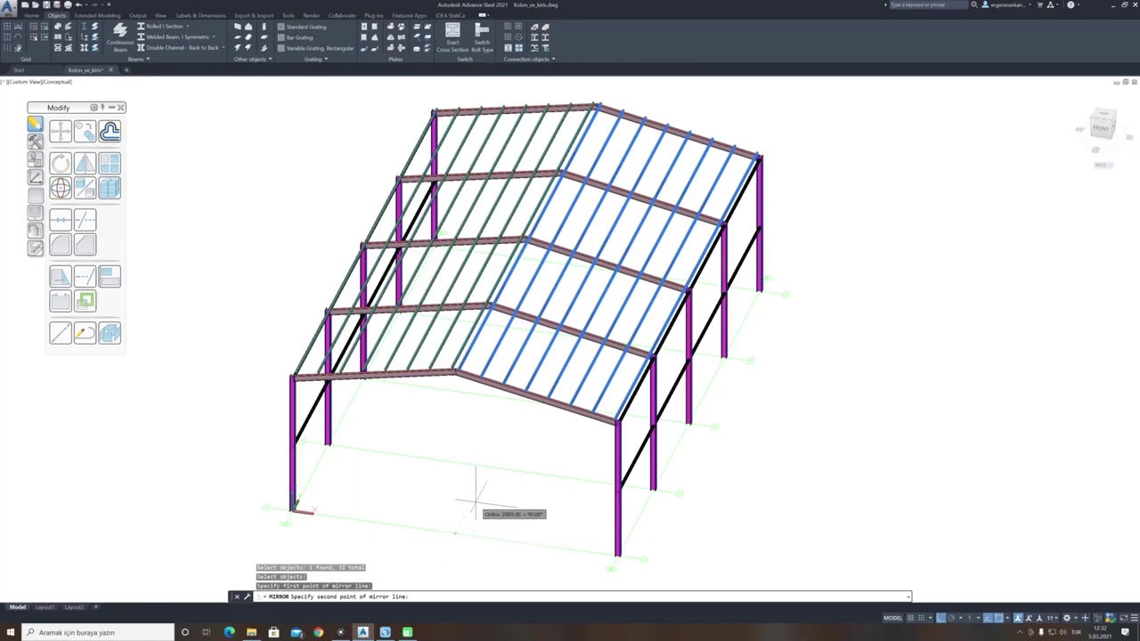
pyautogui.click(476, 506)
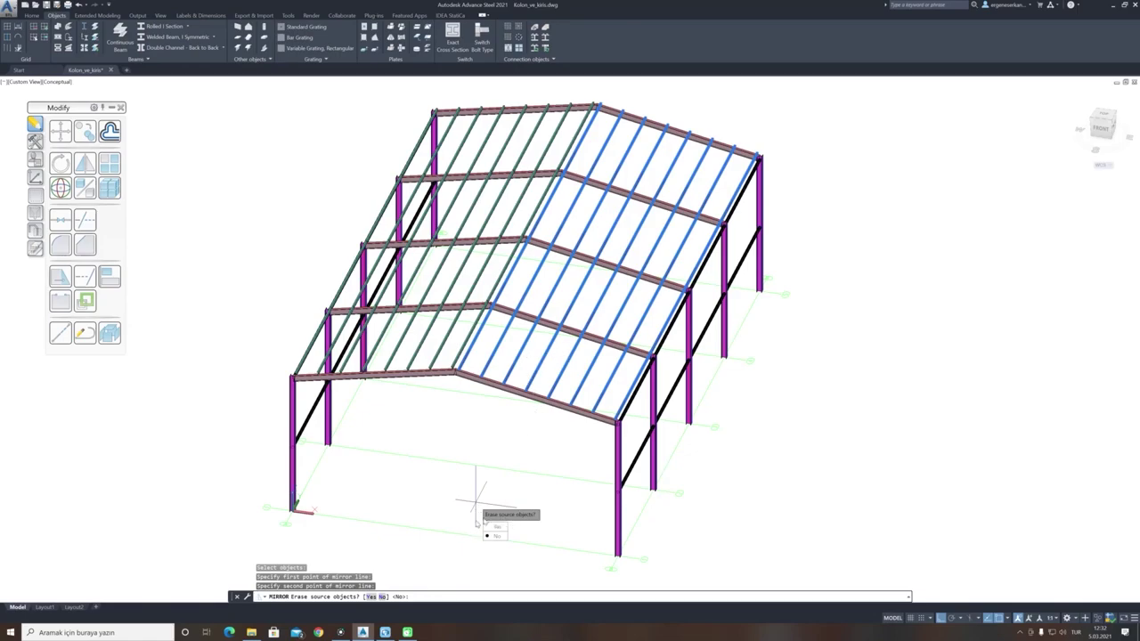
pyautogui.click(496, 536)
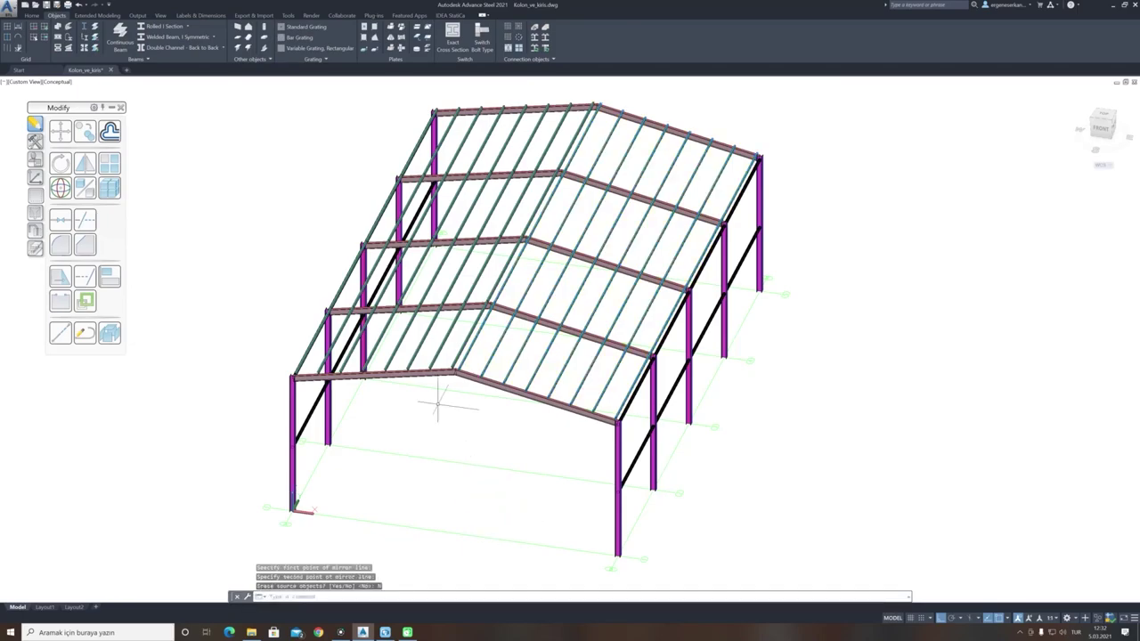
# Examine the mirrored purlins' orientation at the ridge in the front view and close up, and inspect the whole frame in 3D.
pyautogui.scroll(6, 444, 358)
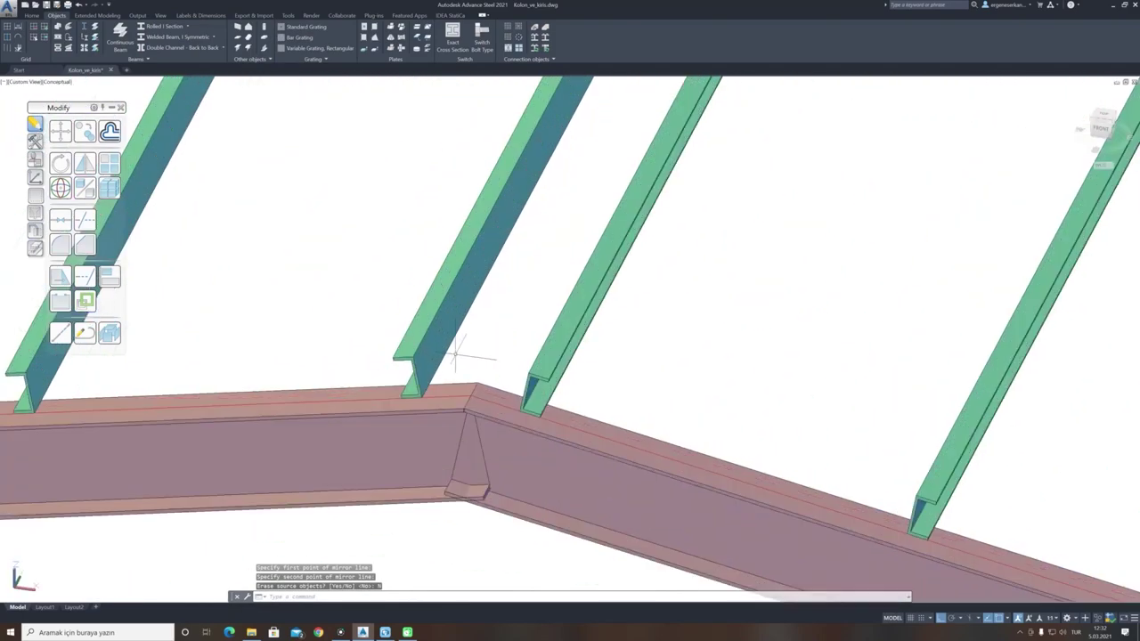
pyautogui.scroll(-6, 455, 354)
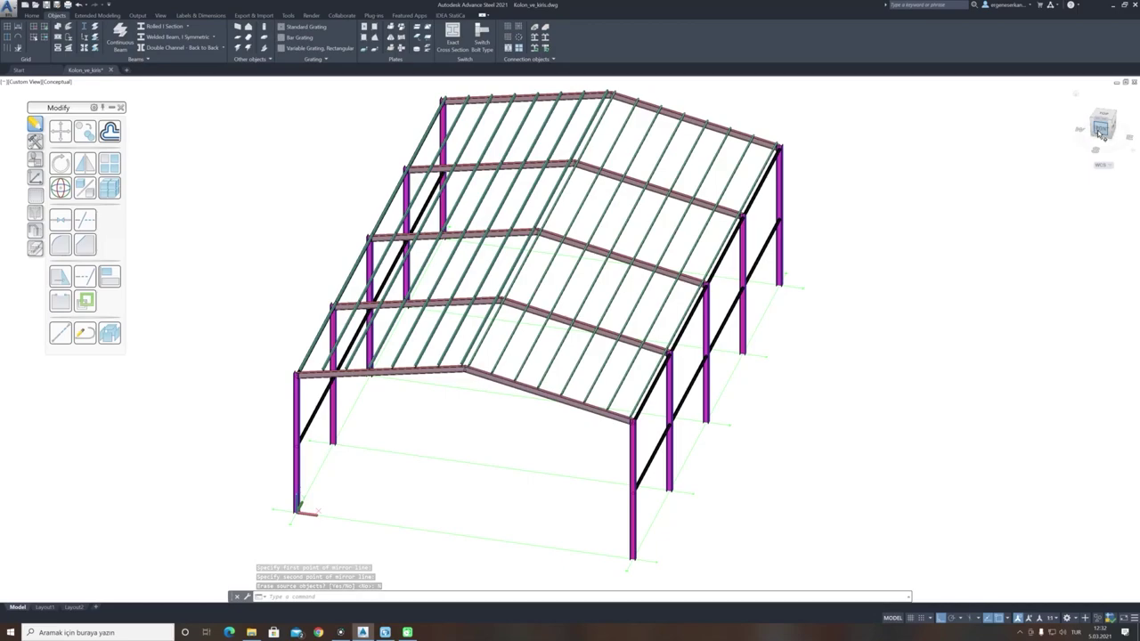
pyautogui.click(1101, 132)
pyautogui.scroll(5, 611, 268)
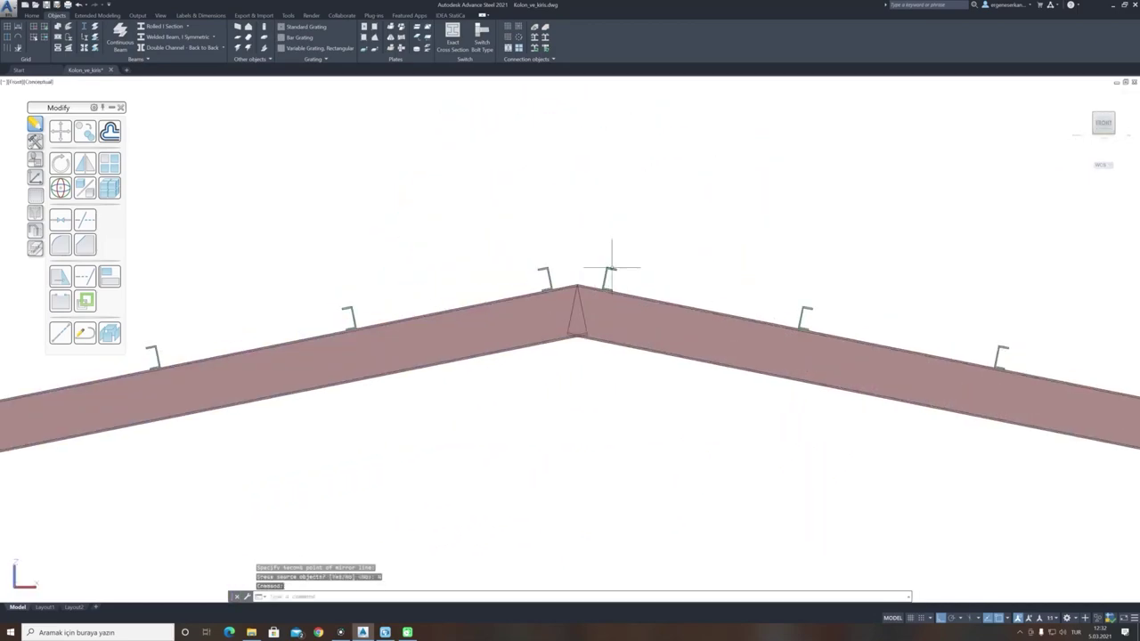
pyautogui.scroll(2, 611, 267)
pyautogui.scroll(2, 542, 258)
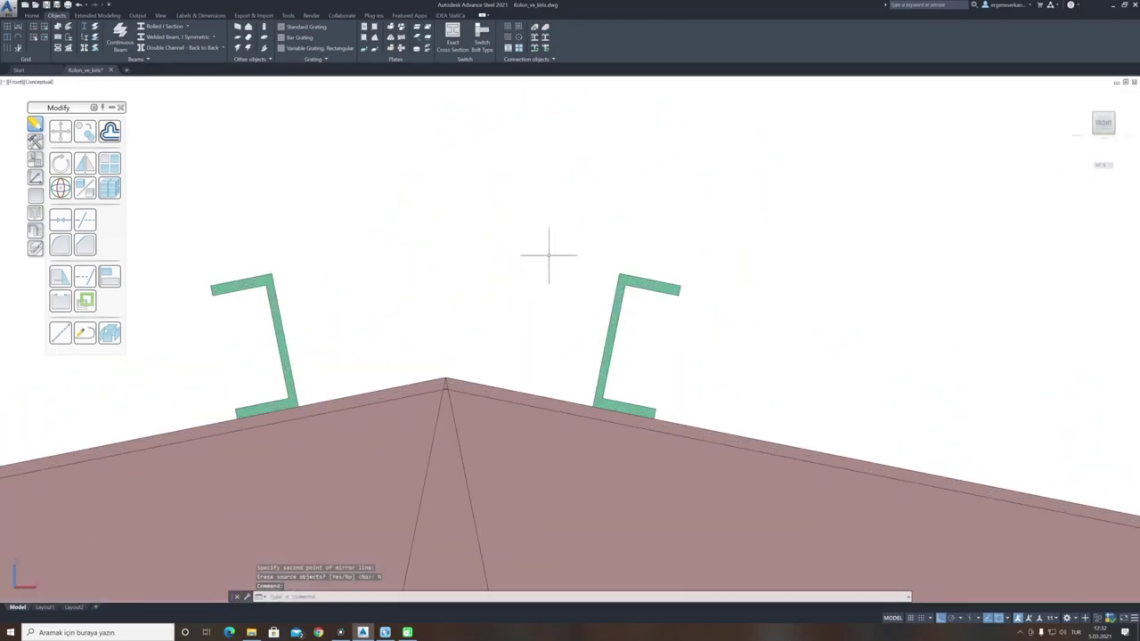
pyautogui.scroll(-8, 550, 255)
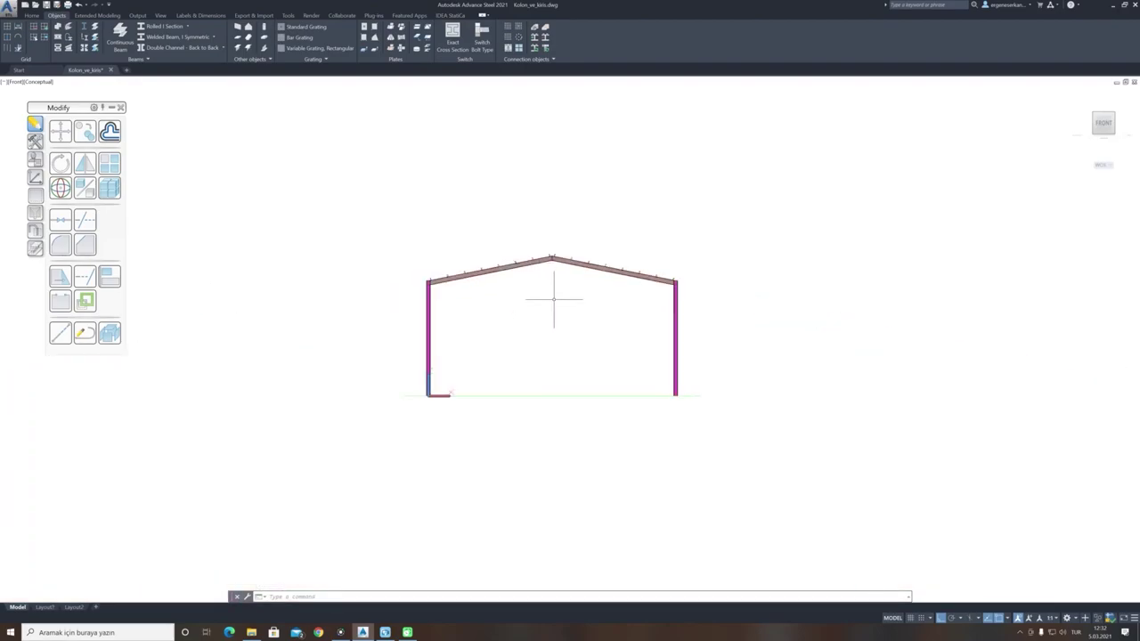
pyautogui.keyDown('shift'); pyautogui.moveTo(553, 300); pyautogui.dragTo(504, 359, button='middle'); pyautogui.keyUp('shift')
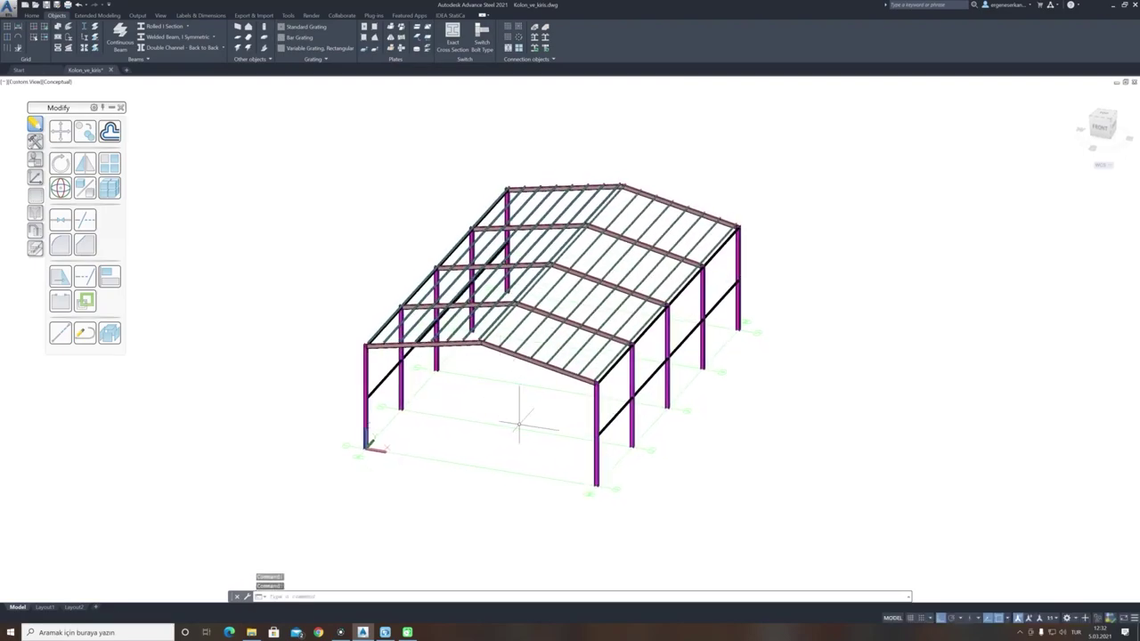
pyautogui.moveTo(519, 425); pyautogui.dragTo(456, 437, button='middle')
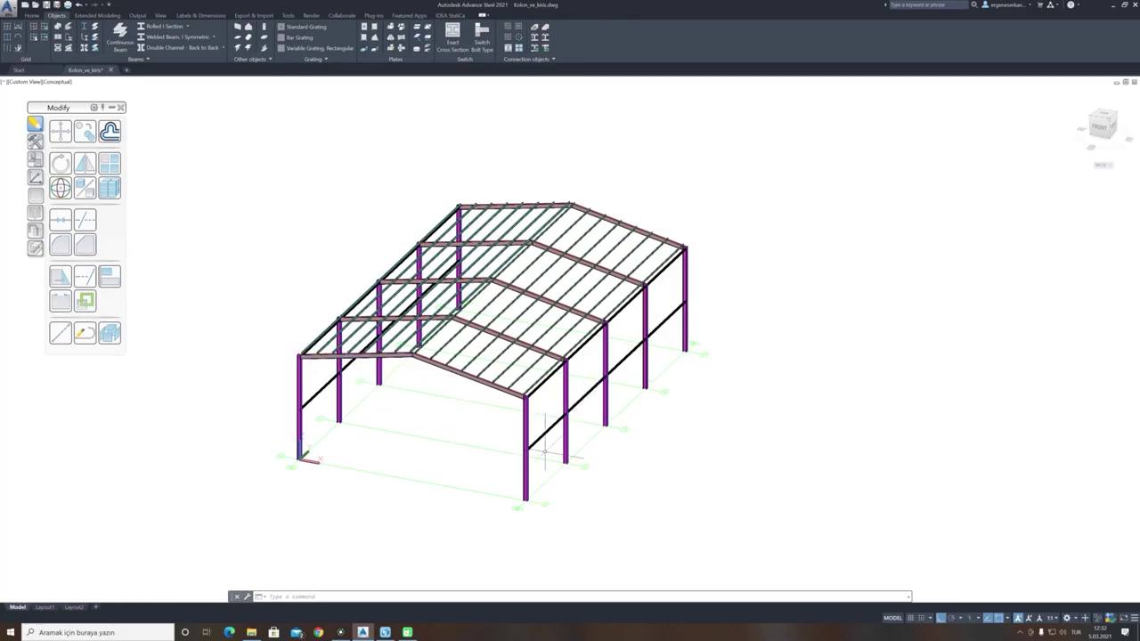
pyautogui.scroll(5, 441, 361)
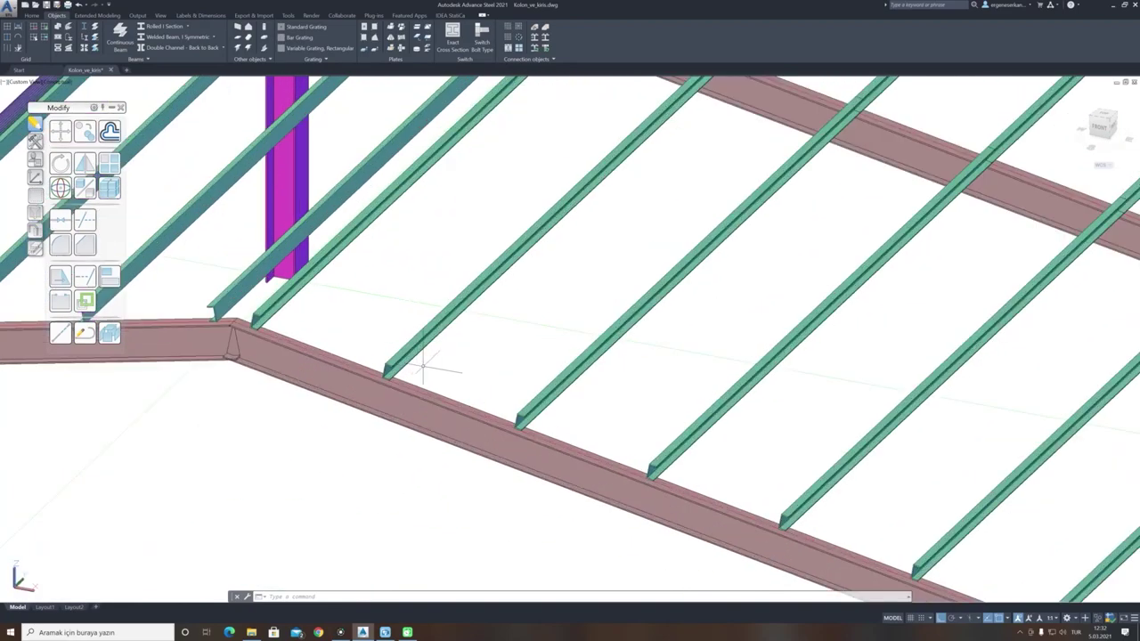
pyautogui.scroll(-5, 386, 331)
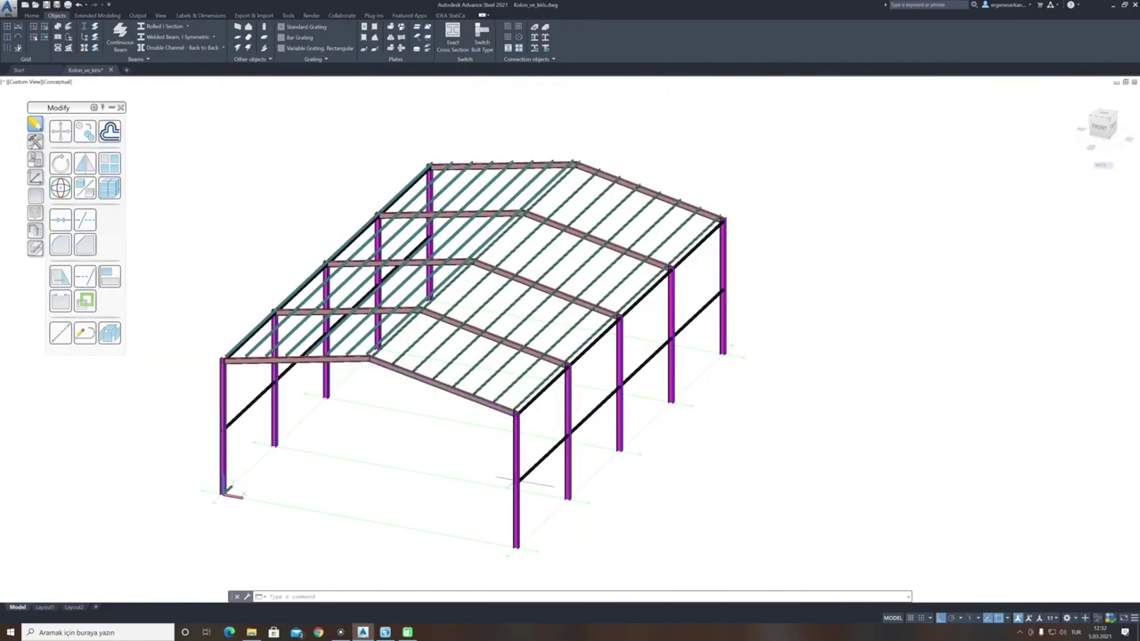
pyautogui.moveTo(352, 439); pyautogui.dragTo(384, 435, button='middle')
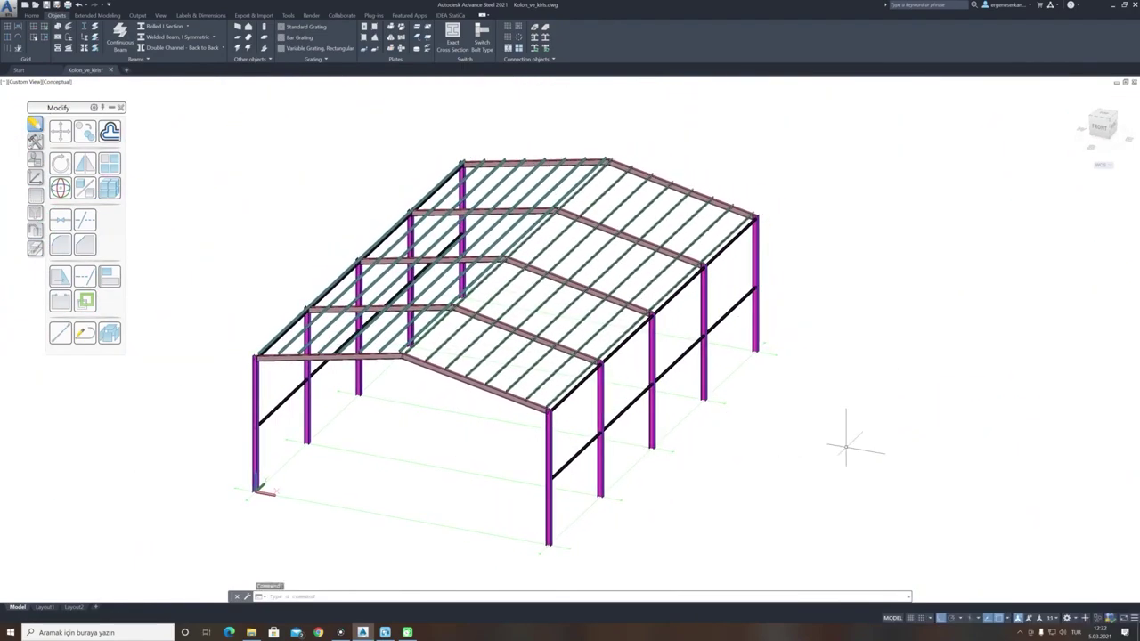